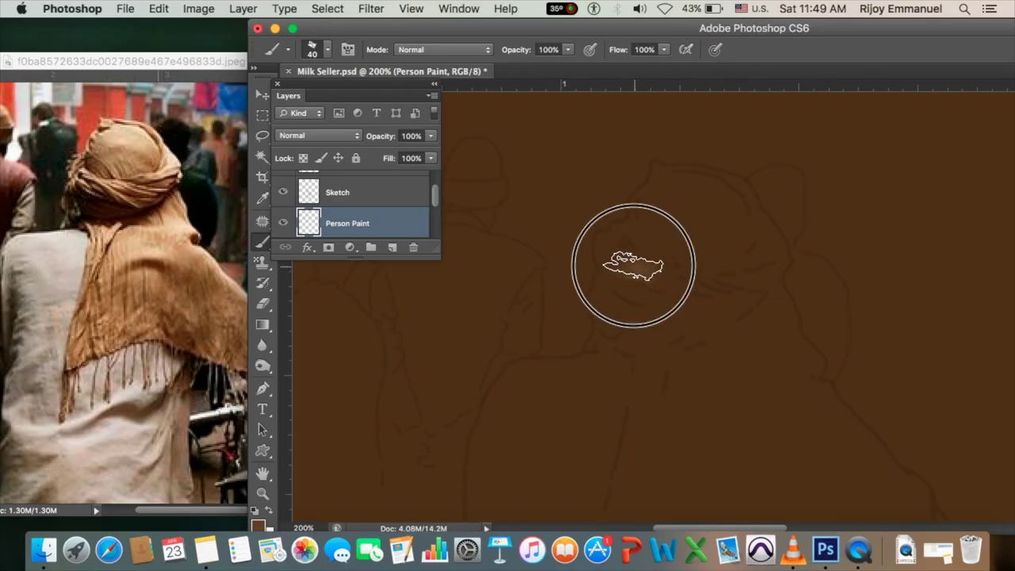
- Paint a flat light-brown base over the turban, head, shoulders and upper body on Person Paint
{"action": "mouse_move", "coordinate": [627, 256]}
{"action": "left_mouse_down"}
{"action": "mouse_move", "coordinate": [675, 190]}
{"action": "mouse_move", "coordinate": [646, 277]}
{"action": "mouse_move", "coordinate": [660, 311]}
{"action": "mouse_move", "coordinate": [623, 301]}
{"action": "mouse_move", "coordinate": [626, 336]}
{"action": "mouse_move", "coordinate": [612, 290]}
{"action": "mouse_move", "coordinate": [627, 254]}
{"action": "mouse_move", "coordinate": [623, 193]}
{"action": "mouse_move", "coordinate": [642, 306]}
{"action": "mouse_move", "coordinate": [666, 341]}
{"action": "mouse_move", "coordinate": [748, 249]}
{"action": "mouse_move", "coordinate": [746, 222]}
{"action": "mouse_move", "coordinate": [692, 183]}
{"action": "left_mouse_up"}
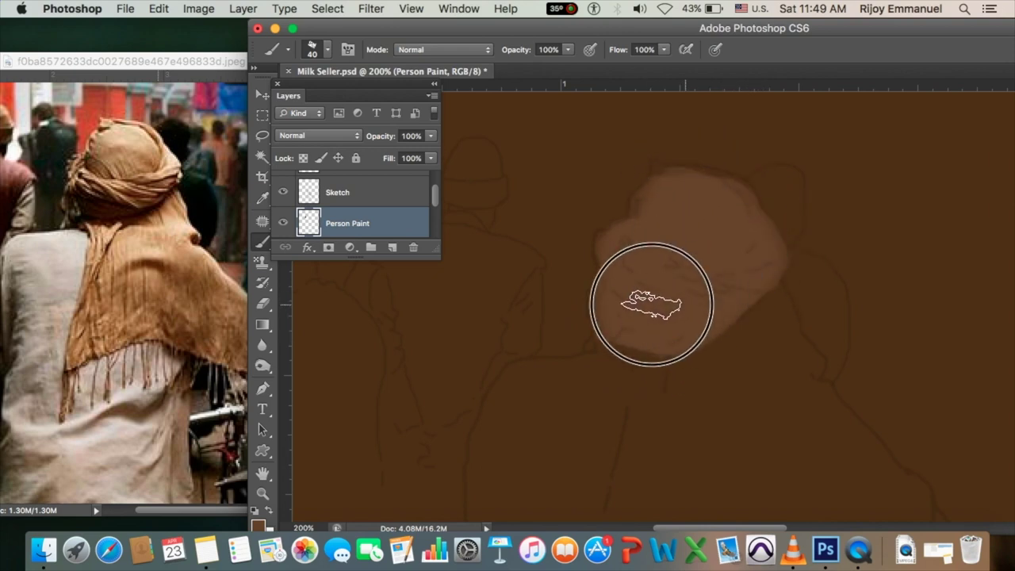
{"action": "key", "text": "bracketleft"}
{"action": "key", "text": "bracketleft"}
{"action": "key", "text": "bracketleft"}
{"action": "mouse_move", "coordinate": [601, 312]}
{"action": "left_mouse_down"}
{"action": "mouse_move", "coordinate": [603, 250]}
{"action": "mouse_move", "coordinate": [606, 273]}
{"action": "mouse_move", "coordinate": [616, 231]}
{"action": "mouse_move", "coordinate": [598, 290]}
{"action": "mouse_move", "coordinate": [663, 293]}
{"action": "left_mouse_up"}
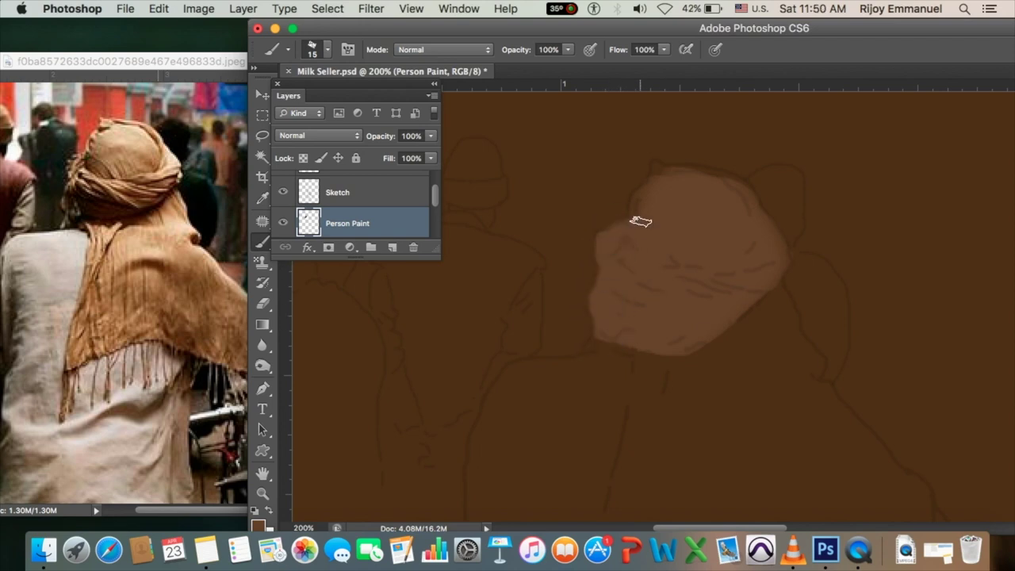
{"action": "left_click_drag", "start_coordinate": [795, 347], "coordinate": [787, 319]}
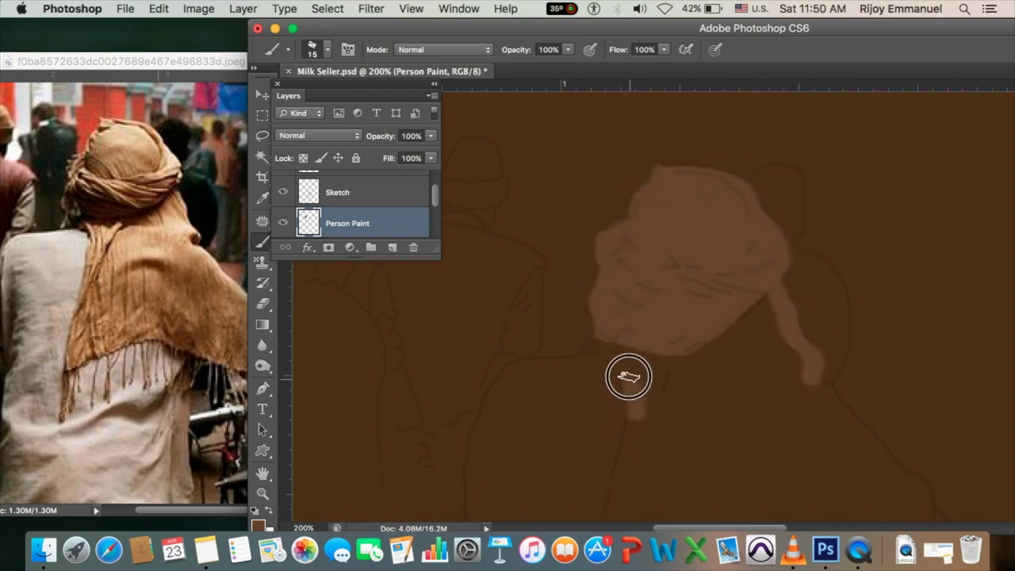
{"action": "scroll", "coordinate": [667, 396], "scroll_direction": "down", "scroll_amount": 5}
{"action": "mouse_move", "coordinate": [639, 195]}
{"action": "left_mouse_down"}
{"action": "mouse_move", "coordinate": [595, 400]}
{"action": "mouse_move", "coordinate": [746, 339]}
{"action": "left_mouse_up"}
{"action": "mouse_move", "coordinate": [646, 378]}
{"action": "left_mouse_down"}
{"action": "mouse_move", "coordinate": [788, 365]}
{"action": "mouse_move", "coordinate": [879, 265]}
{"action": "mouse_move", "coordinate": [780, 169]}
{"action": "mouse_move", "coordinate": [891, 381]}
{"action": "mouse_move", "coordinate": [891, 329]}
{"action": "left_mouse_up"}
{"action": "key", "text": "bracketright"}
{"action": "key", "text": "bracketright"}
{"action": "key", "text": "bracketleft"}
{"action": "key", "text": "bracketleft"}
{"action": "key", "text": "bracketleft"}
{"action": "scroll", "coordinate": [735, 210], "scroll_direction": "up", "scroll_amount": 2}
{"action": "scroll", "coordinate": [735, 210], "scroll_direction": "right", "scroll_amount": 2}
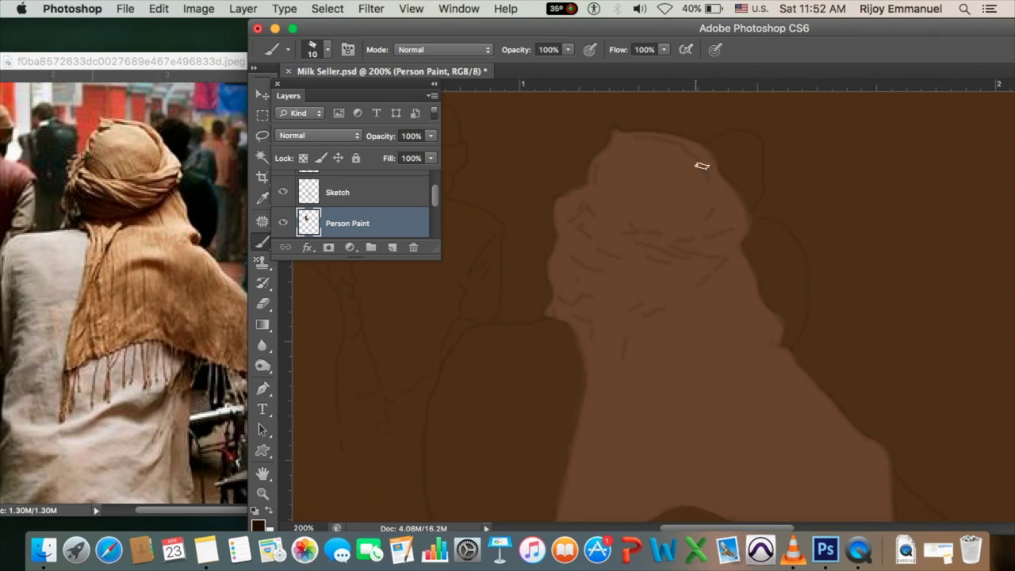
- Draw a dark curve along the turban top, then soften and widen it at 10% opacity
{"action": "key", "text": "bracketleft"}
{"action": "key", "text": "bracketleft"}
{"action": "key", "text": "bracketleft"}
{"action": "key", "text": "5"}
{"action": "key", "text": "1"}
{"action": "left_click_drag", "start_coordinate": [706, 176], "coordinate": [640, 137]}
{"action": "key", "text": "bracketright"}
{"action": "key", "text": "bracketright"}
{"action": "key", "text": "bracketright"}
{"action": "key", "text": "1"}
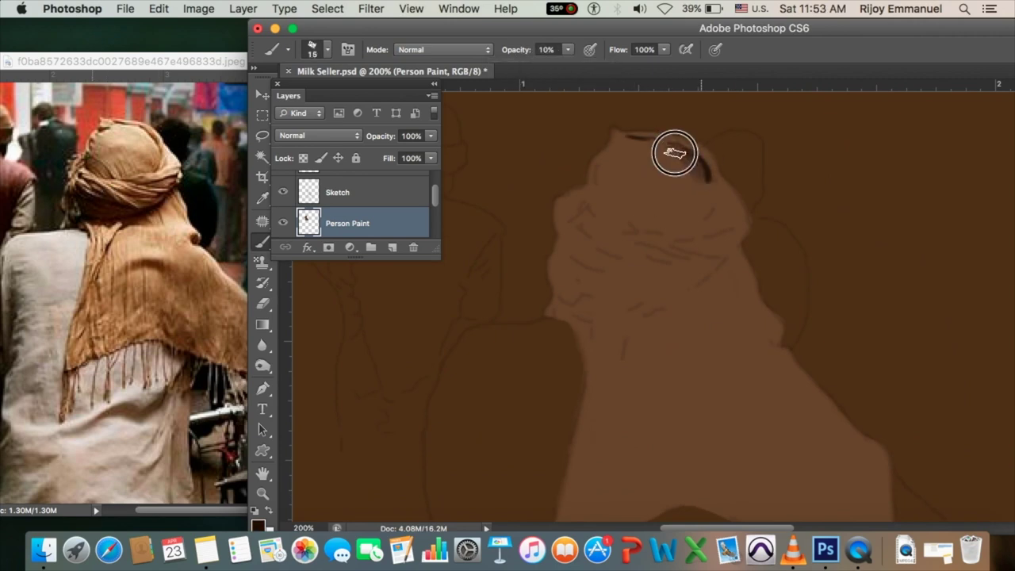
{"action": "left_click_drag", "start_coordinate": [707, 177], "coordinate": [640, 139]}
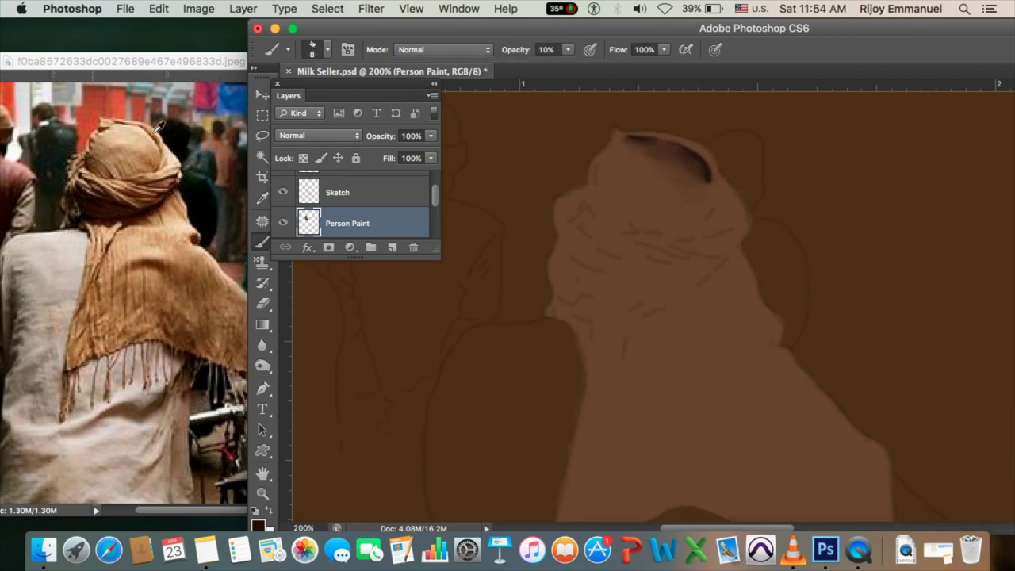
- At 31% opacity, add a light tan highlight along the top and a soft golden stroke across the cap
{"action": "key", "text": "3"}
{"action": "key", "text": "1"}
{"action": "left_click_drag", "start_coordinate": [718, 180], "coordinate": [655, 136]}
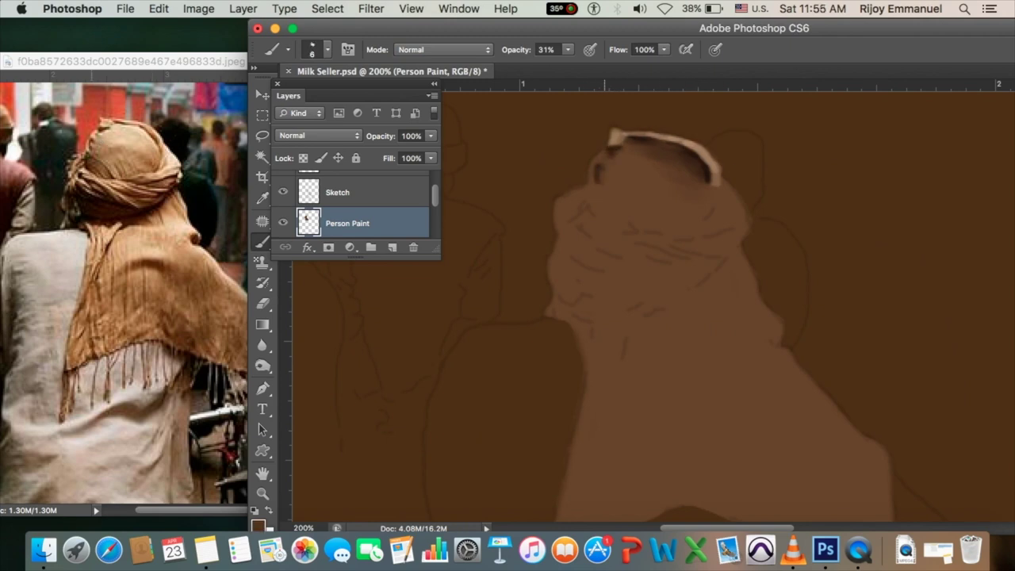
{"action": "key", "text": "bracketright"}
{"action": "key", "text": "bracketright"}
{"action": "key", "text": "bracketright"}
{"action": "left_click_drag", "start_coordinate": [597, 212], "coordinate": [698, 179]}
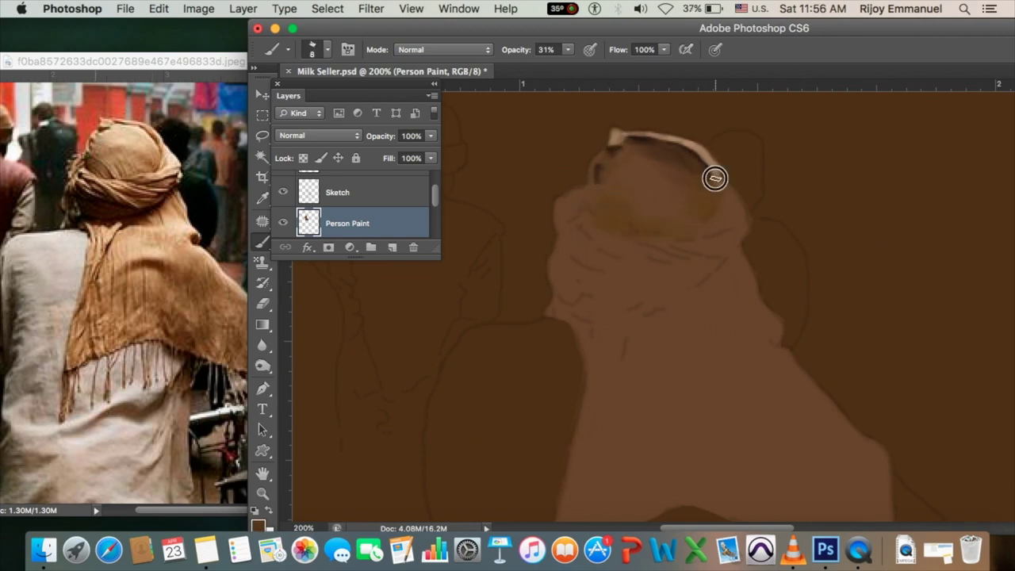
- Sample a light tan and highlight the cap's right edge and top edge at 15% opacity
{"action": "left_click", "coordinate": [612, 144], "text": "alt"}
{"action": "key", "text": "bracketleft"}
{"action": "key", "text": "bracketleft"}
{"action": "key", "text": "bracketleft"}
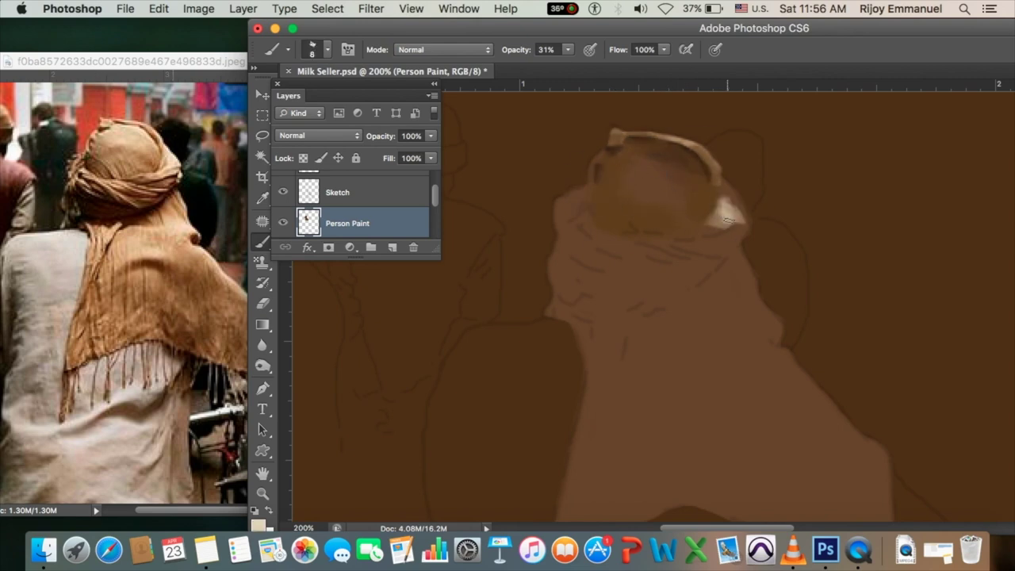
{"action": "mouse_move", "coordinate": [739, 224]}
{"action": "left_mouse_down"}
{"action": "mouse_move", "coordinate": [735, 184]}
{"action": "mouse_move", "coordinate": [726, 191]}
{"action": "mouse_move", "coordinate": [715, 163]}
{"action": "left_mouse_up"}
{"action": "key", "text": "1"}
{"action": "key", "text": "5"}
{"action": "key", "text": "bracketright"}
{"action": "key", "text": "bracketright"}
{"action": "key", "text": "bracketright"}
{"action": "key", "text": "bracketleft"}
{"action": "key", "text": "bracketleft"}
{"action": "left_click_drag", "start_coordinate": [662, 137], "coordinate": [616, 135]}
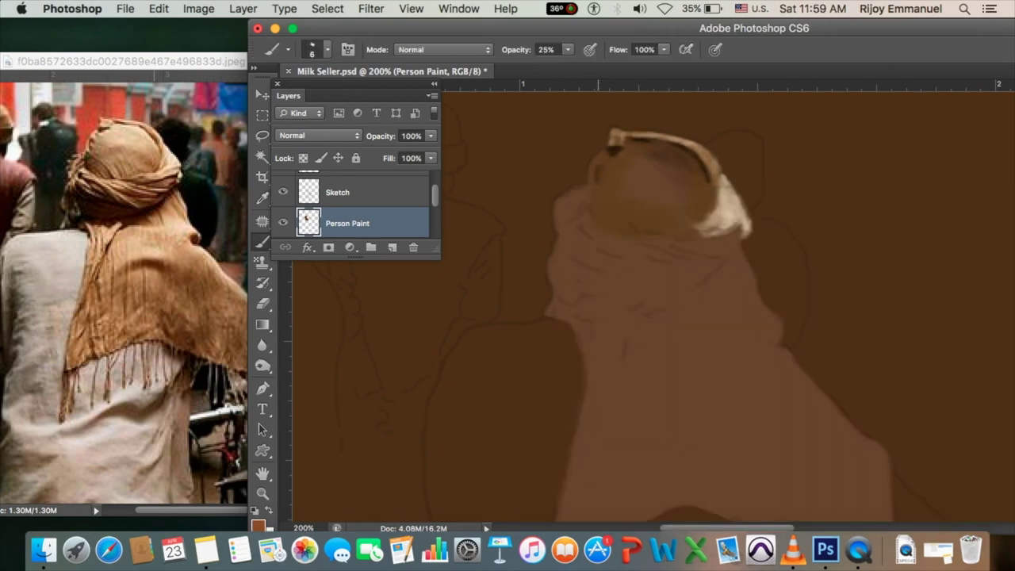
- Darken the turban's bottom edge and paint lighter highlights on its top
{"action": "key", "text": "bracketright"}
{"action": "key", "text": "bracketright"}
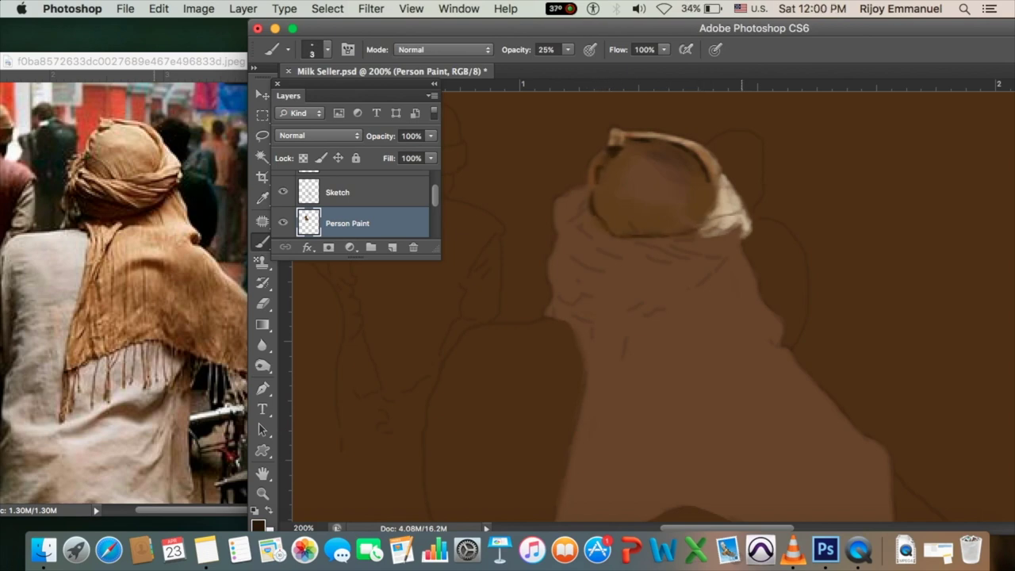
{"action": "left_click_drag", "start_coordinate": [744, 227], "coordinate": [690, 232]}
{"action": "key", "text": "bracketright"}
{"action": "key", "text": "bracketright"}
{"action": "key", "text": "bracketright"}
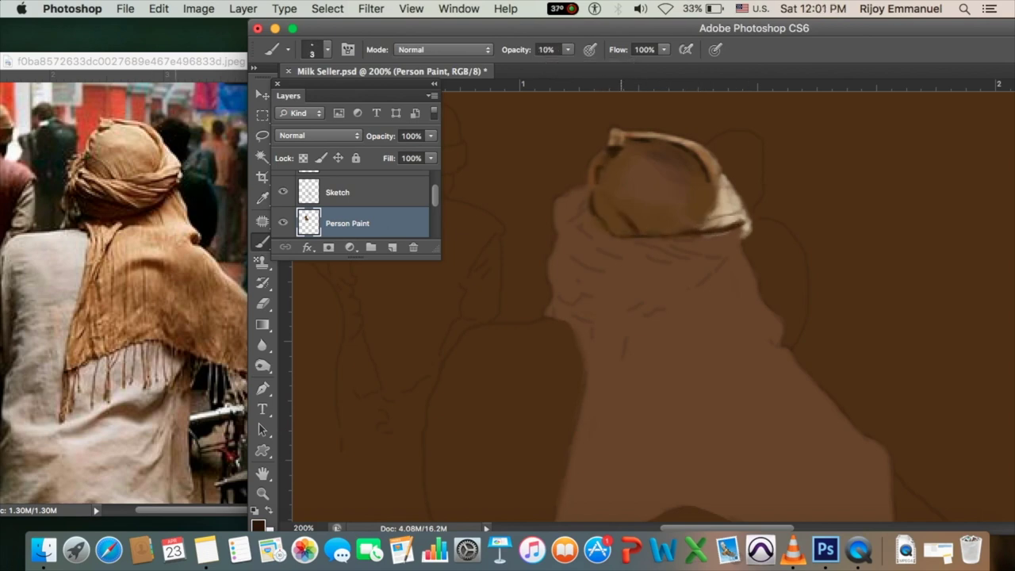
{"action": "mouse_move", "coordinate": [634, 145]}
{"action": "left_mouse_down"}
{"action": "mouse_move", "coordinate": [691, 170]}
{"action": "mouse_move", "coordinate": [613, 167]}
{"action": "left_mouse_up"}
- Lightly repaint the turban top, then brush soft light strokes over it at 6% opacity
{"action": "key", "text": "bracketright"}
{"action": "key", "text": "bracketright"}
{"action": "key", "text": "bracketleft"}
{"action": "key", "text": "bracketleft"}
{"action": "key", "text": "bracketleft"}
{"action": "left_click_drag", "start_coordinate": [568, 49], "coordinate": [568, 62]}
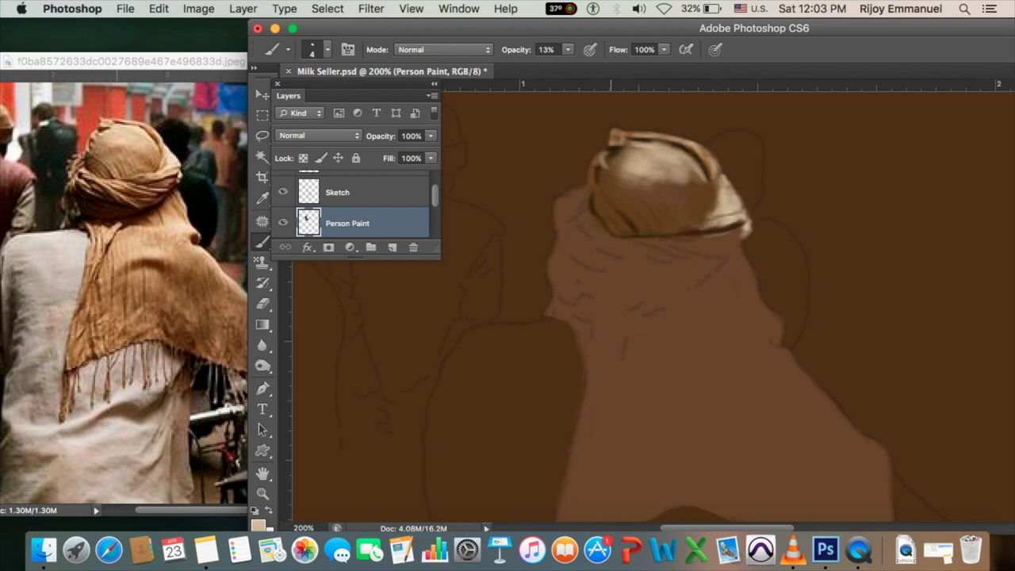
{"action": "key", "text": "bracketleft"}
{"action": "key", "text": "bracketleft"}
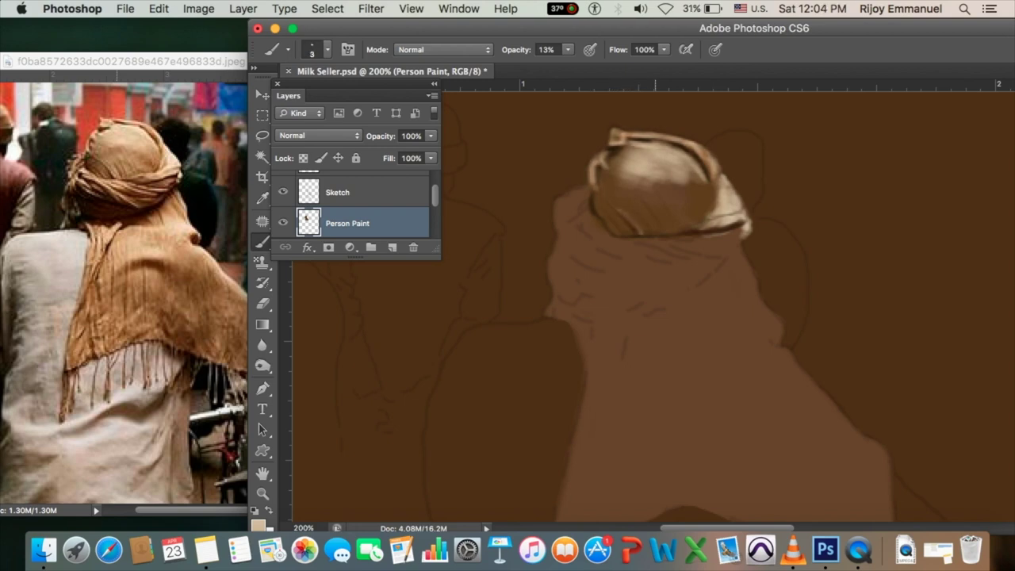
{"action": "key", "text": "0"}
{"action": "key", "text": "6"}
{"action": "key", "text": "bracketright"}
{"action": "key", "text": "bracketright"}
{"action": "key", "text": "bracketright"}
{"action": "key", "text": "bracketright"}
{"action": "key", "text": "bracketright"}
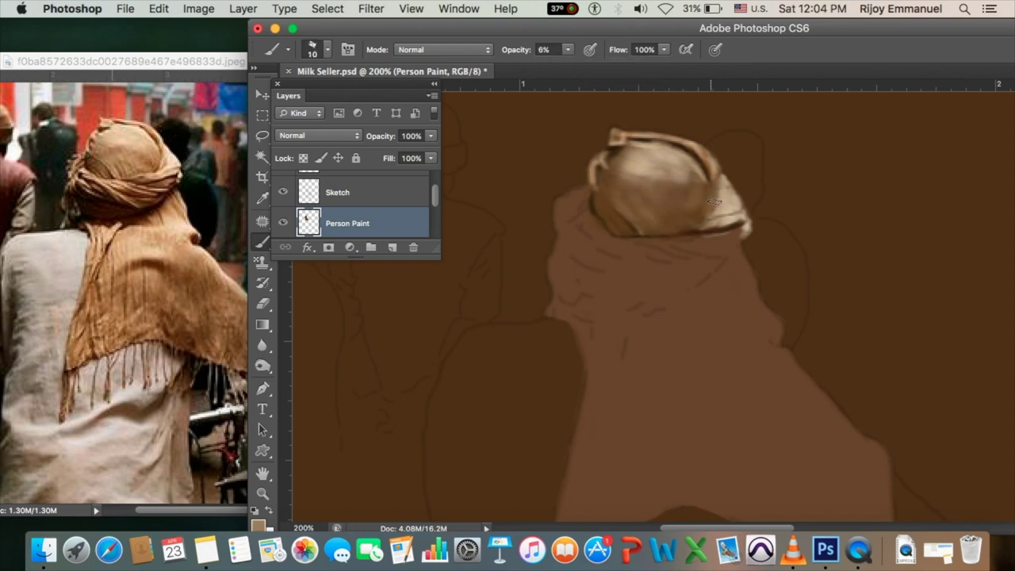
{"action": "left_click_drag", "start_coordinate": [678, 190], "coordinate": [690, 209]}
- Raise brush opacity to 12% and try brush sizes between 3 and 10
{"action": "key", "text": "1"}
{"action": "key", "text": "2"}
{"action": "key", "text": "bracketleft"}
{"action": "key", "text": "bracketleft"}
{"action": "key", "text": "bracketleft"}
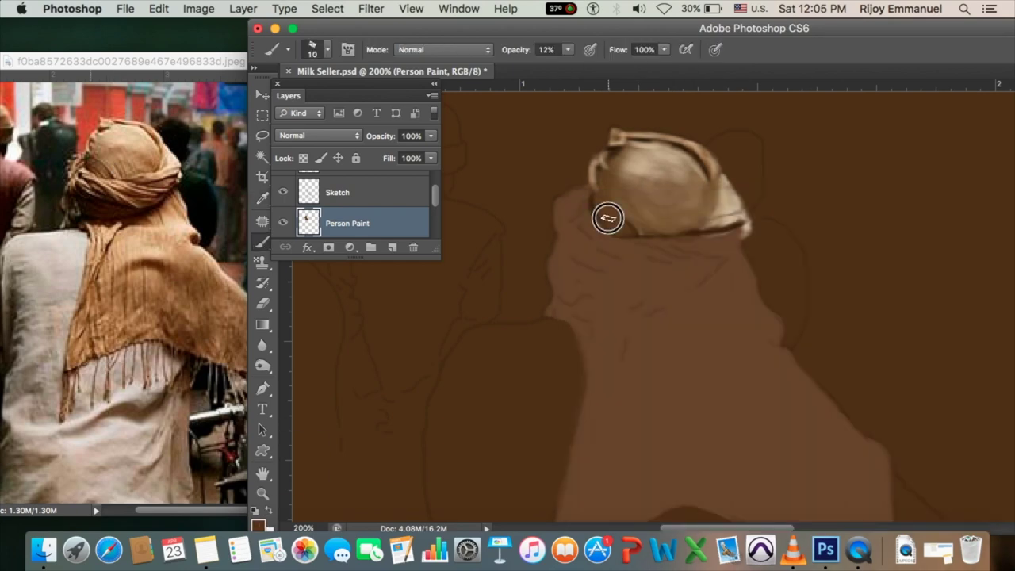
{"action": "key", "text": "bracketleft"}
{"action": "key", "text": "bracketleft"}
{"action": "key", "text": "bracketright"}
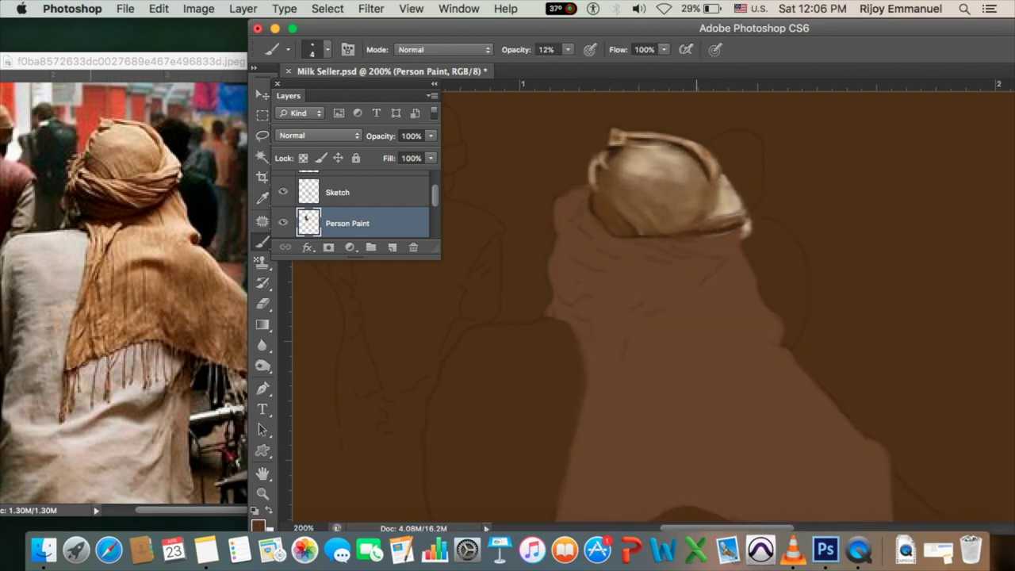
{"action": "key", "text": "bracketleft"}
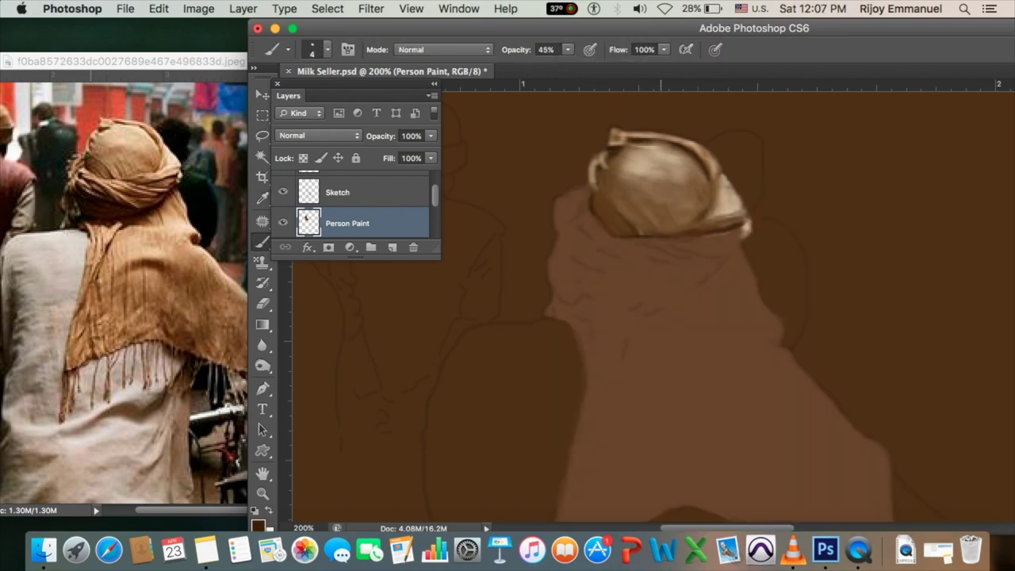
{"action": "key", "text": "bracketright"}
{"action": "key", "text": "bracketright"}
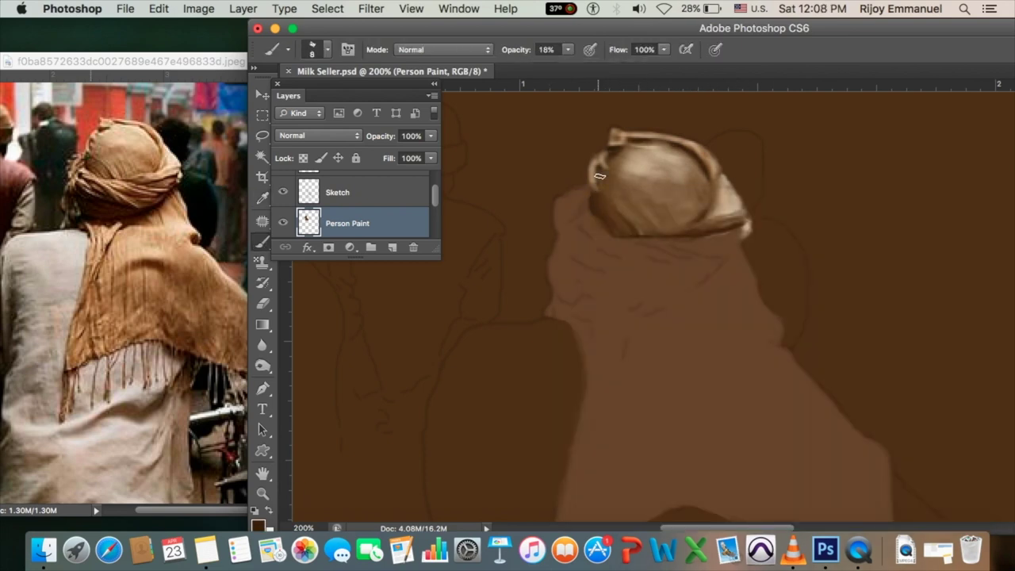
{"action": "key", "text": "bracketright"}
{"action": "key", "text": "bracketright"}
{"action": "key", "text": "bracketright"}
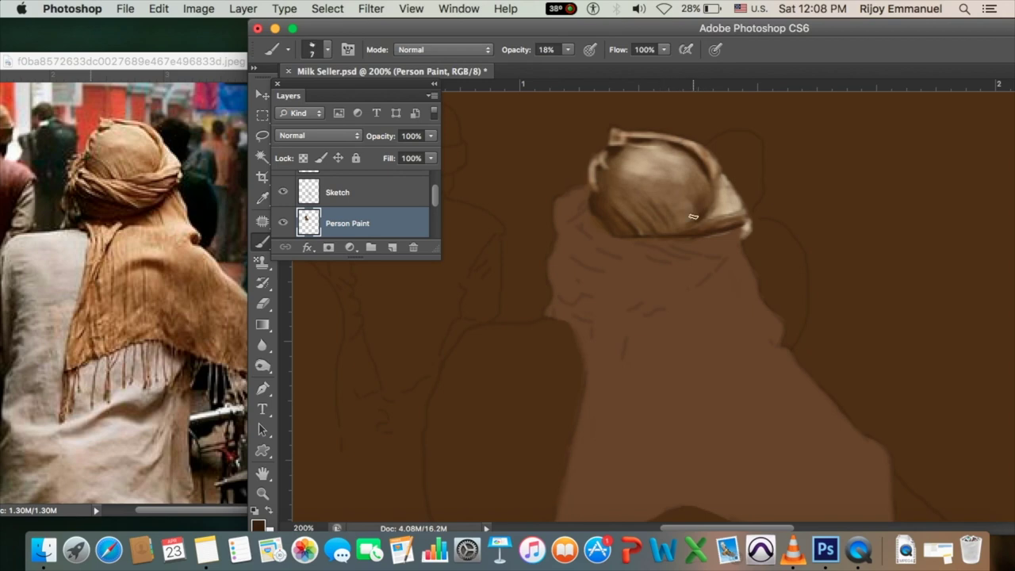
{"action": "key", "text": "bracketleft"}
{"action": "key", "text": "bracketleft"}
{"action": "key", "text": "bracketleft"}
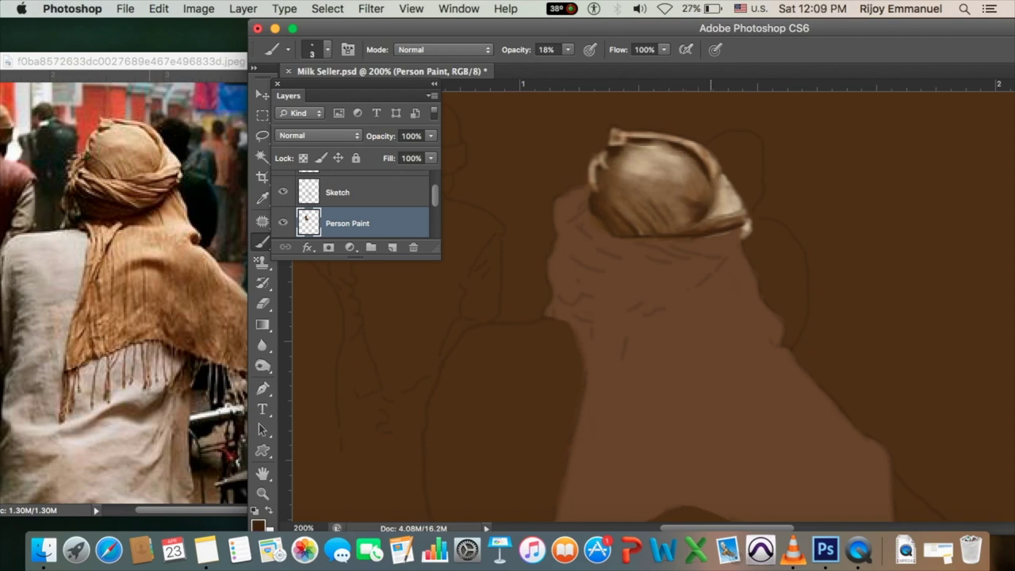
{"action": "key", "text": "bracketright"}
{"action": "key", "text": "bracketright"}
{"action": "key", "text": "bracketright"}
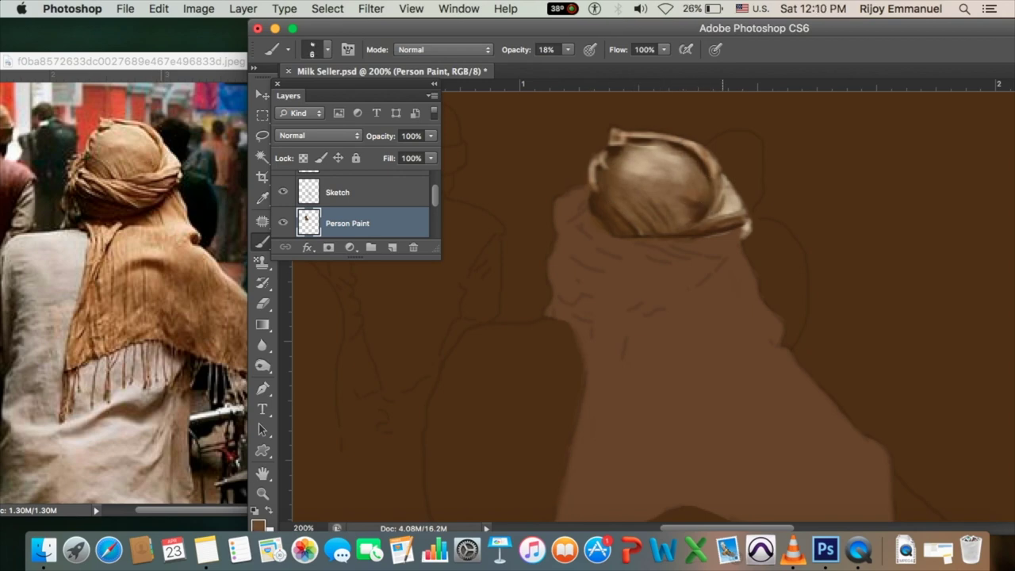
- At full opacity, draw dark lines below the turban and a long curve across the shoulders
{"action": "key", "text": "0"}
{"action": "mouse_move", "coordinate": [609, 314]}
{"action": "left_mouse_down"}
{"action": "mouse_move", "coordinate": [549, 315]}
{"action": "mouse_move", "coordinate": [684, 290]}
{"action": "mouse_move", "coordinate": [742, 237]}
{"action": "left_mouse_up"}
{"action": "key", "text": "bracketleft"}
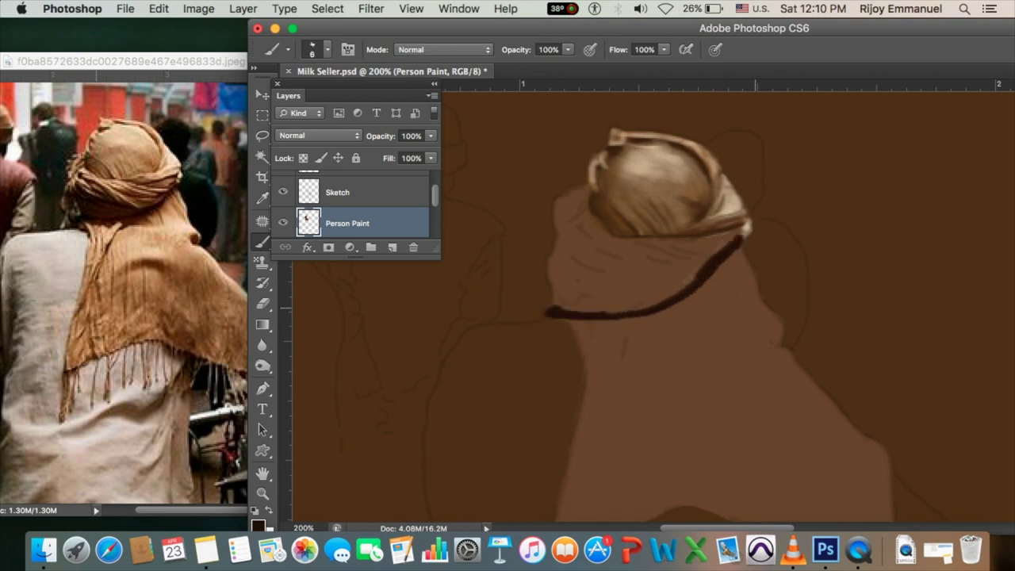
{"action": "key", "text": "bracketleft"}
{"action": "left_click_drag", "start_coordinate": [569, 256], "coordinate": [683, 292]}
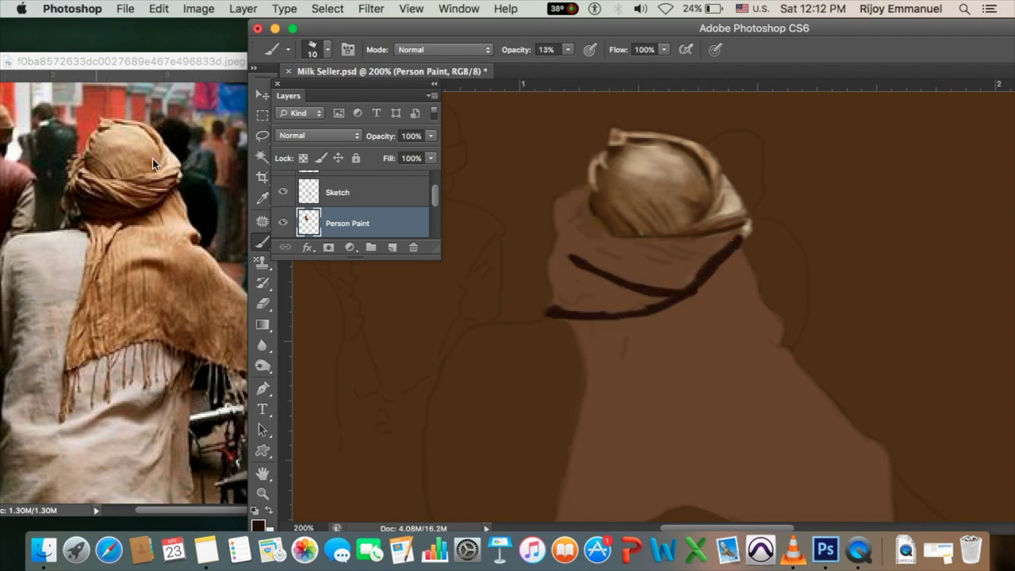
- Zoom the reference photo on the turban and paint light strokes under it at 64% opacity
{"action": "scroll", "coordinate": [153, 164], "scroll_direction": "up", "scroll_amount": 3}
{"action": "left_click", "coordinate": [674, 115]}
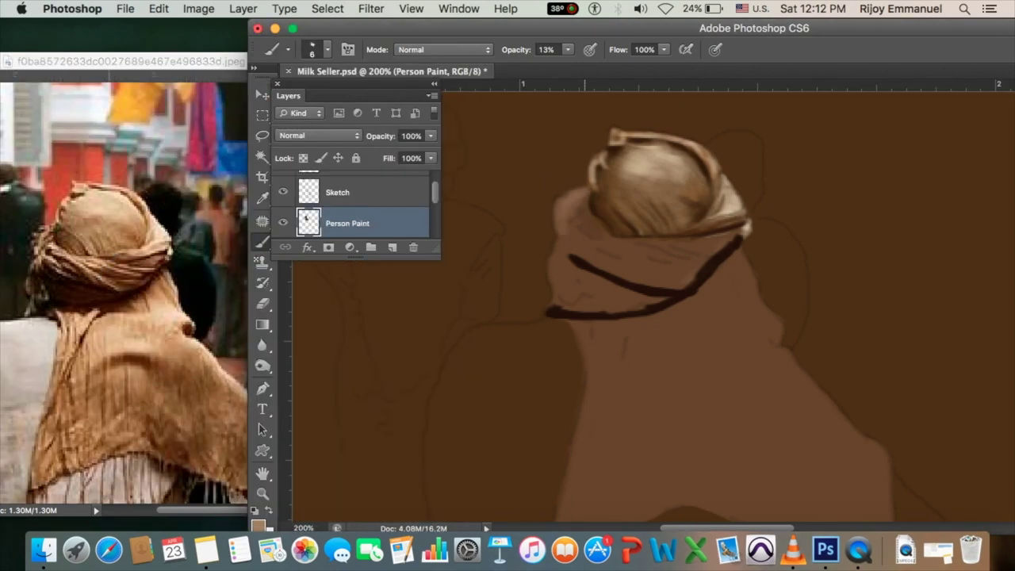
{"action": "key", "text": "6"}
{"action": "key", "text": "4"}
{"action": "key", "text": "bracketleft"}
{"action": "key", "text": "bracketleft"}
{"action": "mouse_move", "coordinate": [567, 199]}
{"action": "left_mouse_down"}
{"action": "mouse_move", "coordinate": [601, 228]}
{"action": "mouse_move", "coordinate": [666, 243]}
{"action": "mouse_move", "coordinate": [551, 265]}
{"action": "mouse_move", "coordinate": [634, 259]}
{"action": "left_mouse_up"}
- Cover the band under the turban with light brown, then add a broad dark shadow at 41% opacity
{"action": "key", "text": "0"}
{"action": "mouse_move", "coordinate": [730, 242]}
{"action": "left_mouse_down"}
{"action": "mouse_move", "coordinate": [645, 265]}
{"action": "mouse_move", "coordinate": [573, 255]}
{"action": "left_mouse_up"}
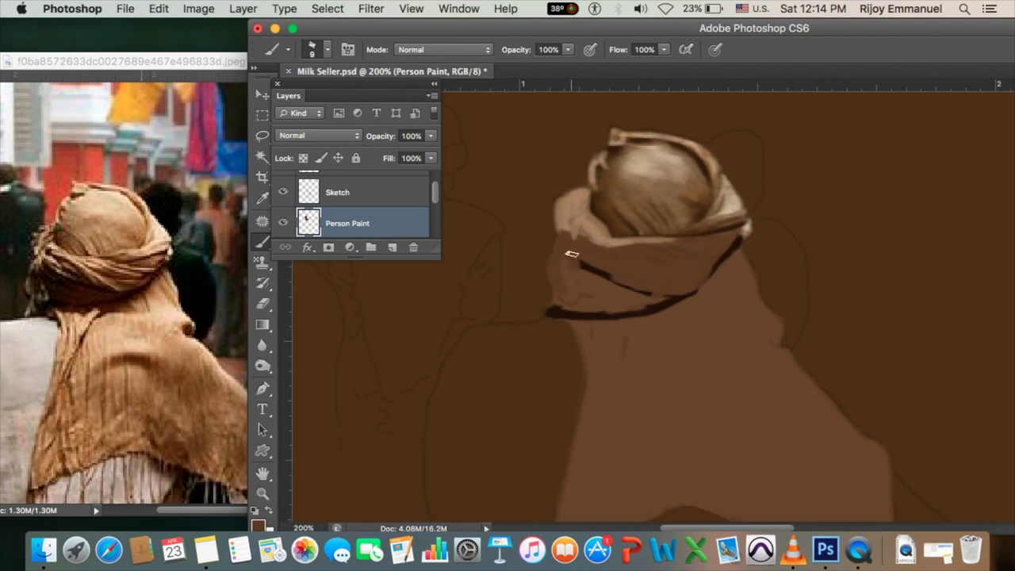
{"action": "key", "text": "4"}
{"action": "key", "text": "1"}
{"action": "mouse_move", "coordinate": [585, 310]}
{"action": "left_mouse_down"}
{"action": "mouse_move", "coordinate": [556, 277]}
{"action": "mouse_move", "coordinate": [632, 299]}
{"action": "mouse_move", "coordinate": [727, 249]}
{"action": "left_mouse_up"}
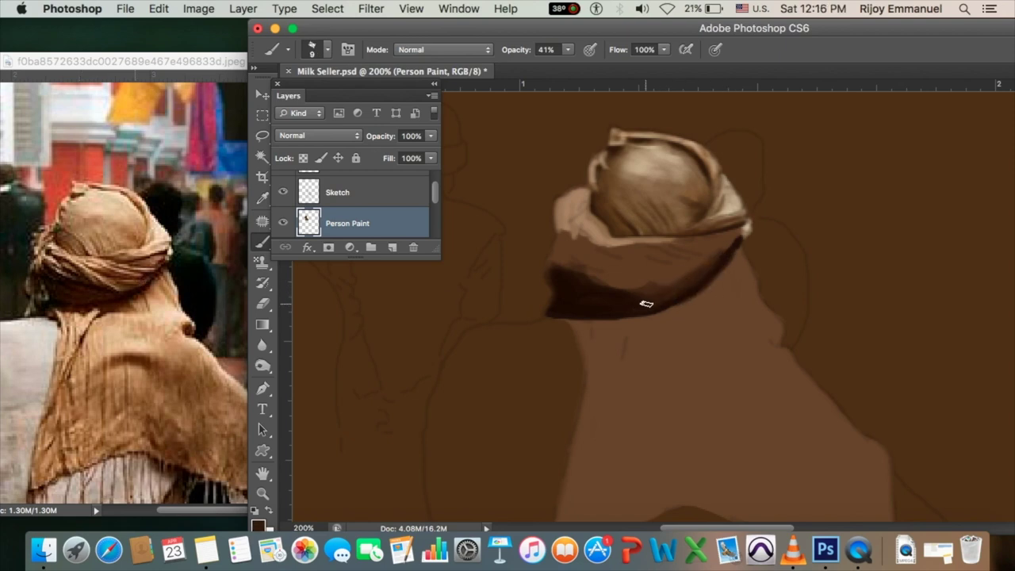
- At 12% opacity with a size-4 brush, paint light folds on the left and darken the lower band
{"action": "key", "text": "1"}
{"action": "key", "text": "2"}
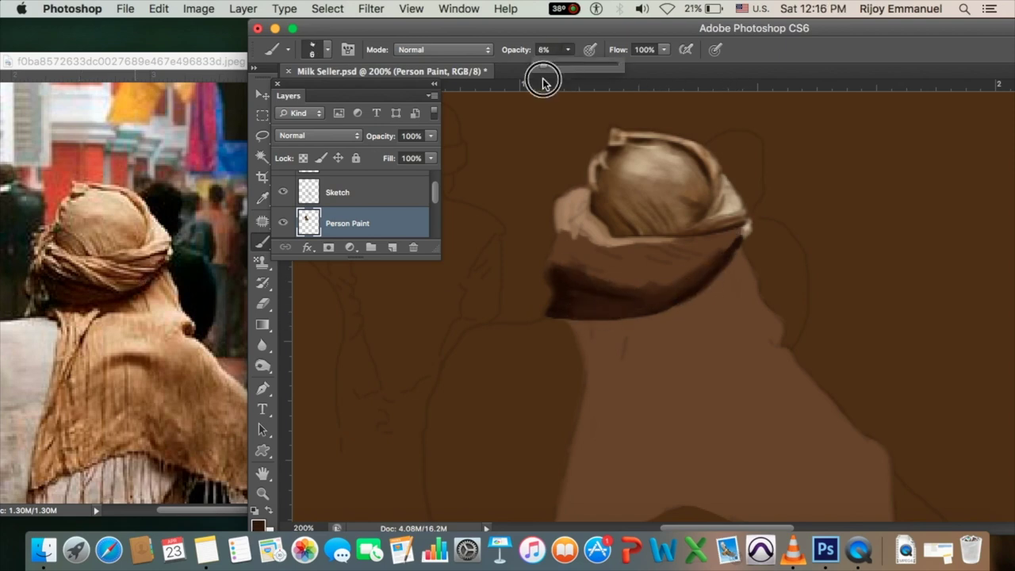
{"action": "key", "text": "bracketleft"}
{"action": "key", "text": "bracketleft"}
{"action": "key", "text": "bracketleft"}
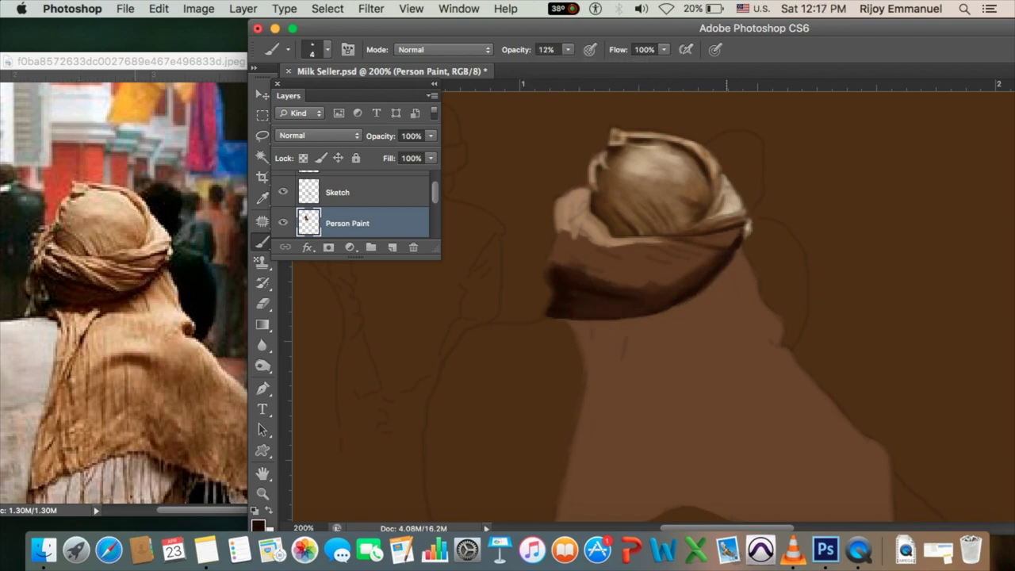
{"action": "left_click_drag", "start_coordinate": [568, 208], "coordinate": [599, 242]}
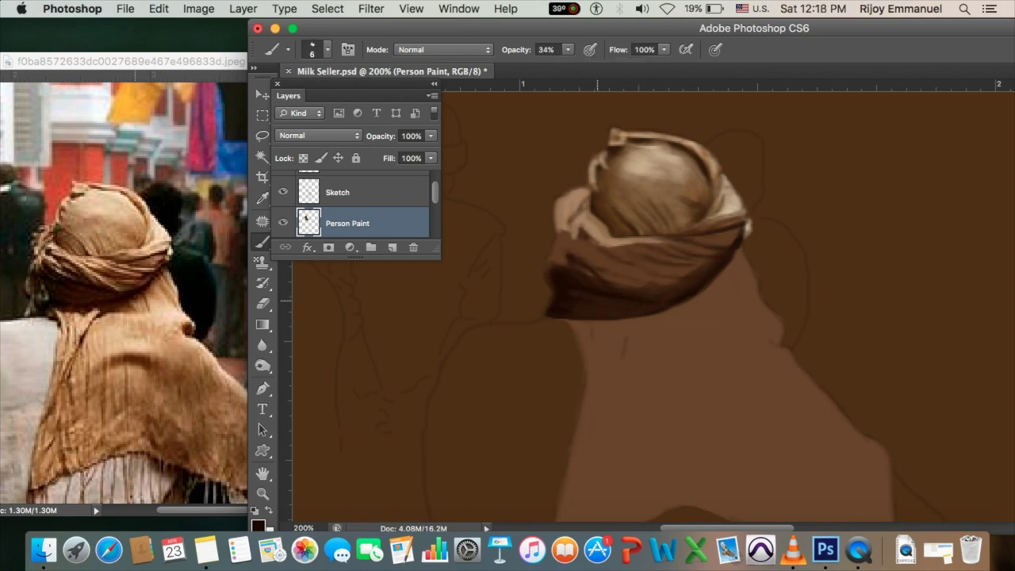
{"action": "mouse_move", "coordinate": [662, 306]}
{"action": "left_mouse_down"}
{"action": "mouse_move", "coordinate": [607, 282]}
{"action": "mouse_move", "coordinate": [575, 207]}
{"action": "left_mouse_up"}
- Sample a lighter brown from the reference and paint faint light strokes across the lower turban
{"action": "key", "text": "bracketright"}
{"action": "key", "text": "bracketright"}
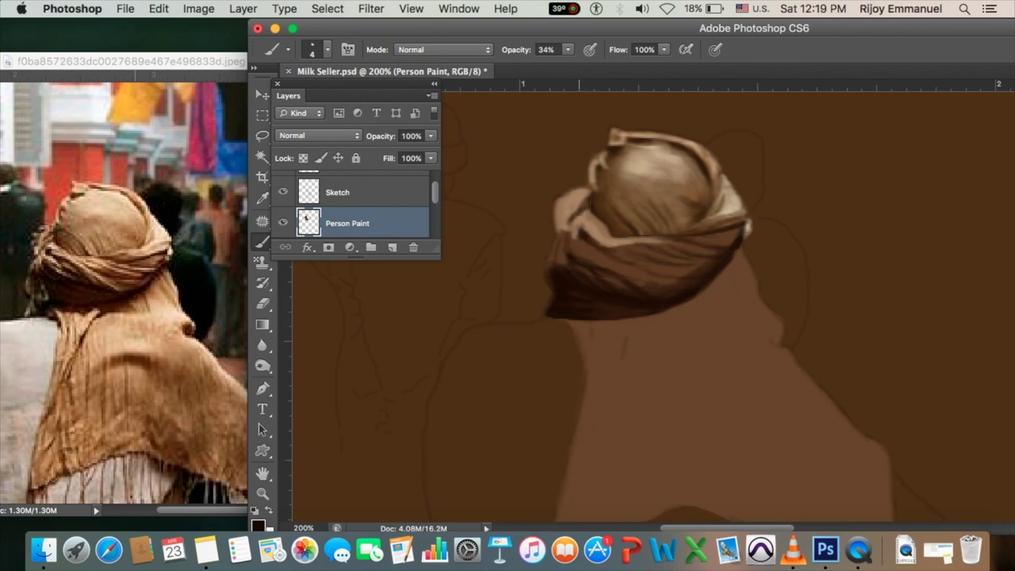
{"action": "key", "text": "bracketright"}
{"action": "key", "text": "bracketright"}
{"action": "key", "text": "bracketright"}
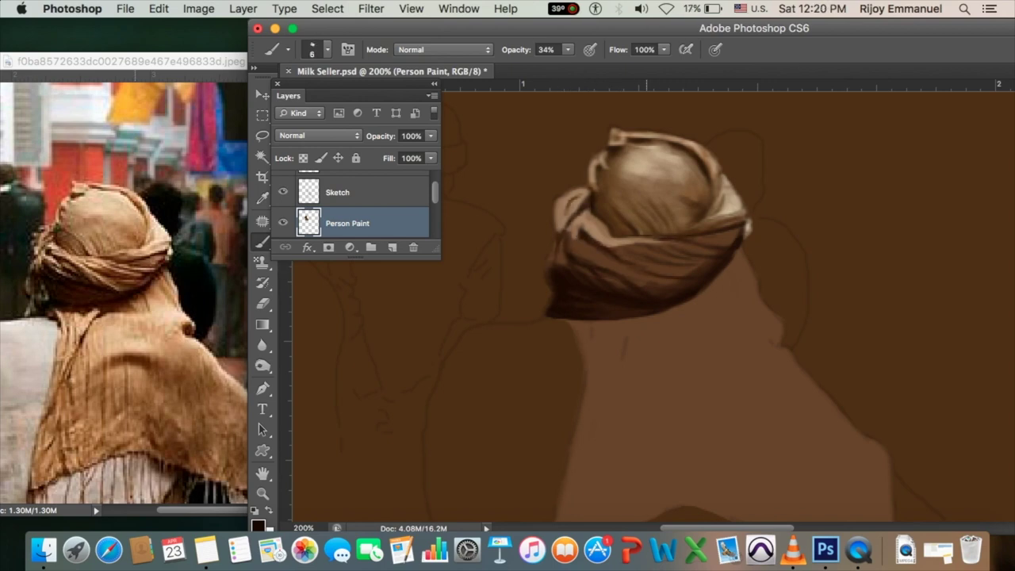
{"action": "key", "text": "1"}
{"action": "key", "text": "6"}
{"action": "key", "text": "bracketright"}
{"action": "key", "text": "bracketright"}
{"action": "key", "text": "bracketright"}
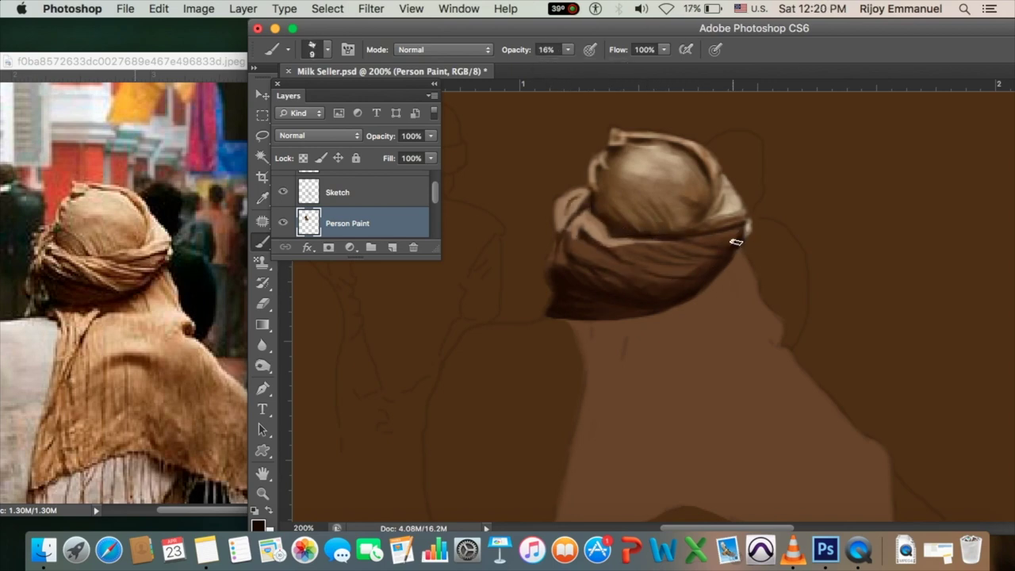
{"action": "left_click", "coordinate": [151, 263], "text": "alt"}
{"action": "key", "text": "bracketleft"}
{"action": "key", "text": "bracketleft"}
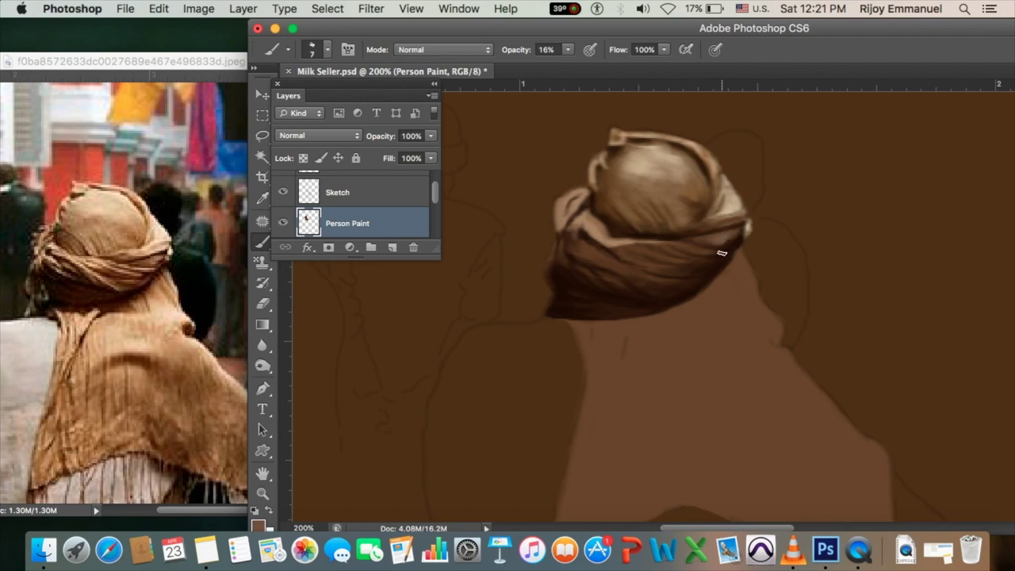
{"action": "left_click_drag", "start_coordinate": [698, 253], "coordinate": [624, 260]}
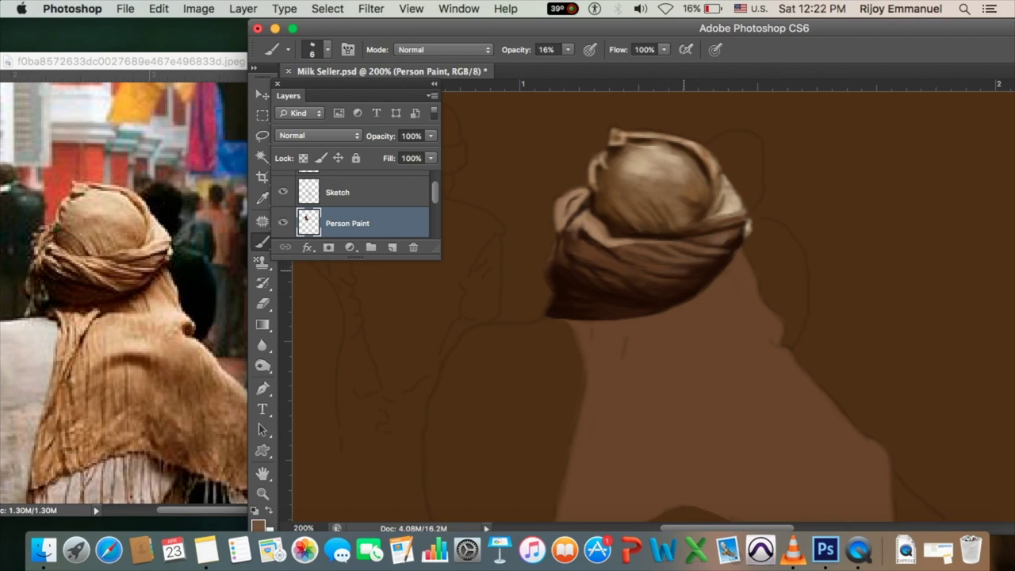
{"action": "mouse_move", "coordinate": [685, 270]}
{"action": "left_mouse_down"}
{"action": "mouse_move", "coordinate": [614, 251]}
{"action": "mouse_move", "coordinate": [694, 289]}
{"action": "mouse_move", "coordinate": [620, 248]}
{"action": "mouse_move", "coordinate": [550, 274]}
{"action": "left_mouse_up"}
{"action": "key", "text": "9"}
{"action": "key", "text": "bracketleft"}
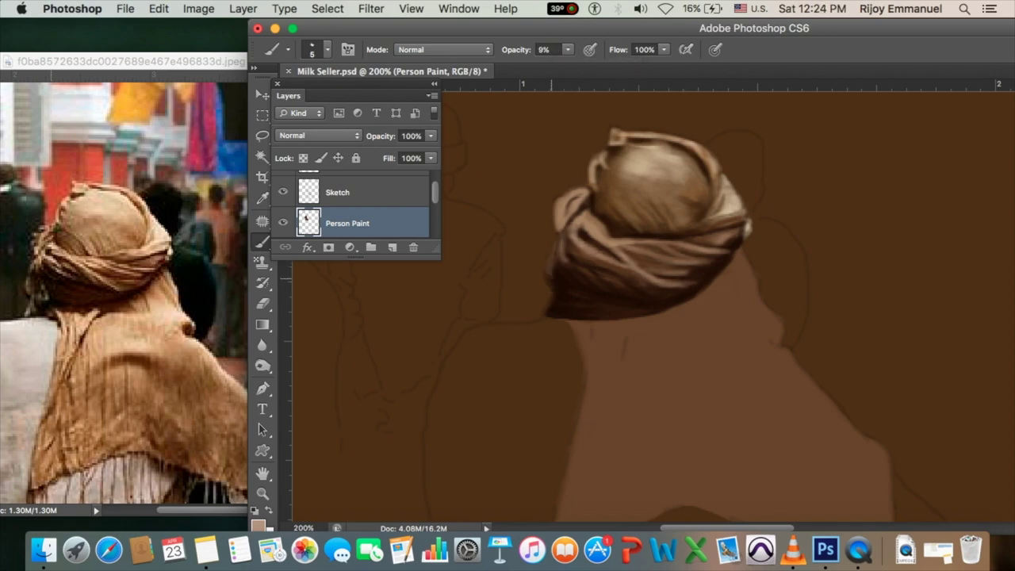
- Brighten the left edge of the lower turban with light strokes
{"action": "left_click_drag", "start_coordinate": [578, 230], "coordinate": [553, 266]}
{"action": "mouse_move", "coordinate": [557, 255]}
{"action": "left_mouse_down"}
{"action": "mouse_move", "coordinate": [559, 286]}
{"action": "mouse_move", "coordinate": [658, 294]}
{"action": "left_mouse_up"}
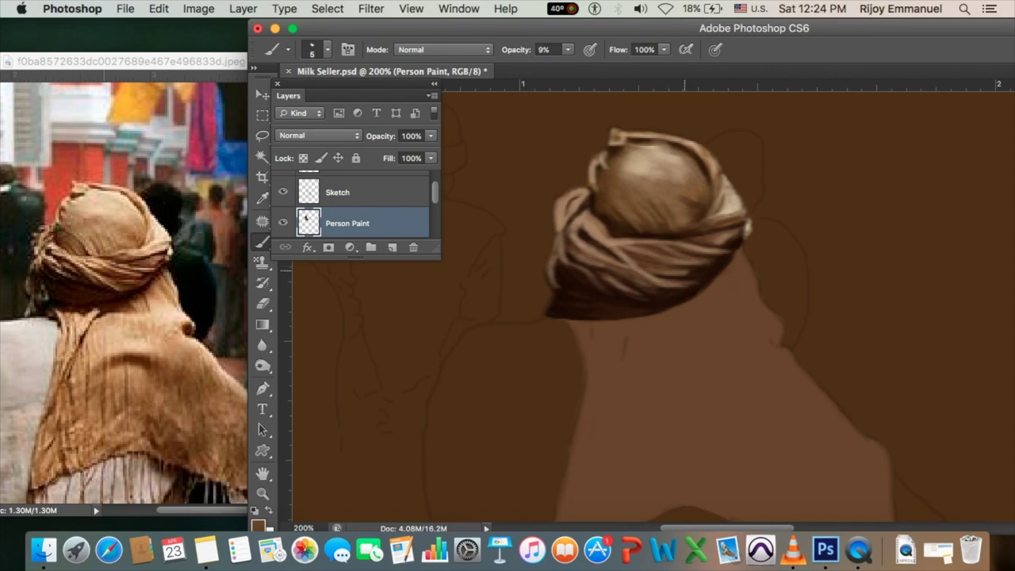
{"action": "key", "text": "bracketright"}
{"action": "key", "text": "bracketright"}
{"action": "key", "text": "bracketright"}
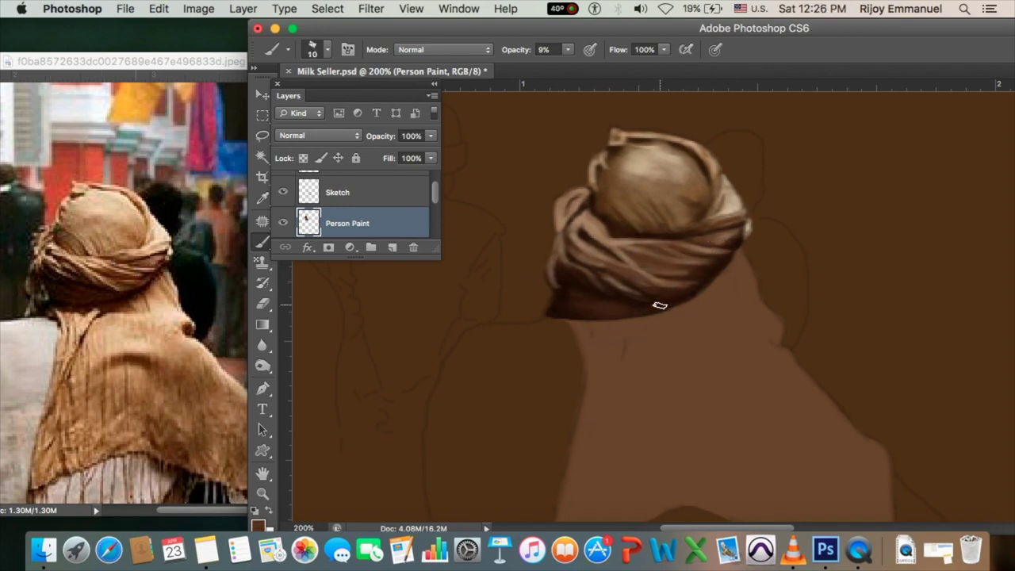
{"action": "key", "text": "bracketleft"}
{"action": "key", "text": "bracketleft"}
{"action": "key", "text": "bracketleft"}
{"action": "key", "text": "1"}
{"action": "key", "text": "1"}
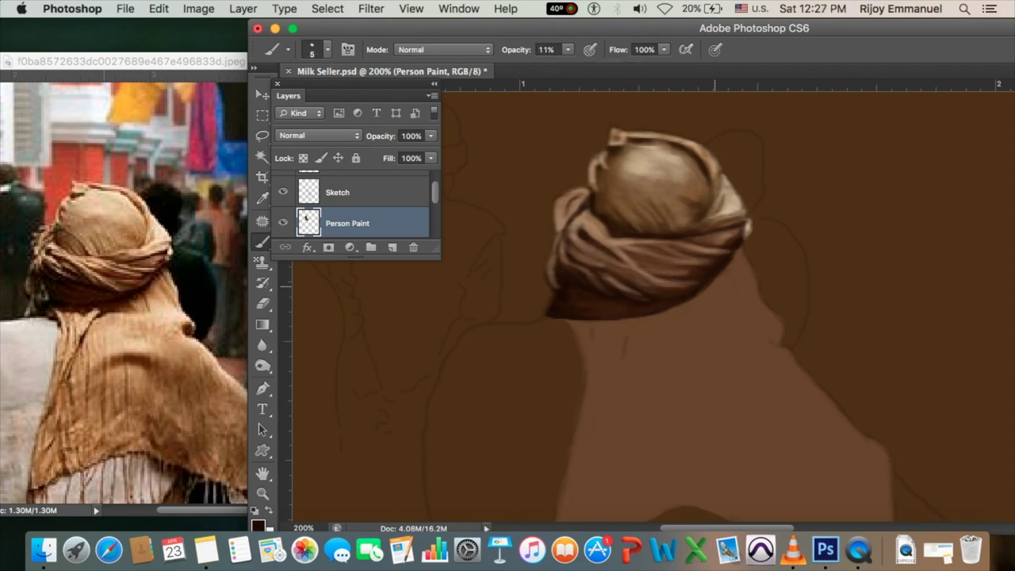
{"action": "key", "text": "bracketright"}
{"action": "key", "text": "bracketright"}
{"action": "key", "text": "bracketright"}
{"action": "key", "text": "bracketright"}
{"action": "key", "text": "bracketright"}
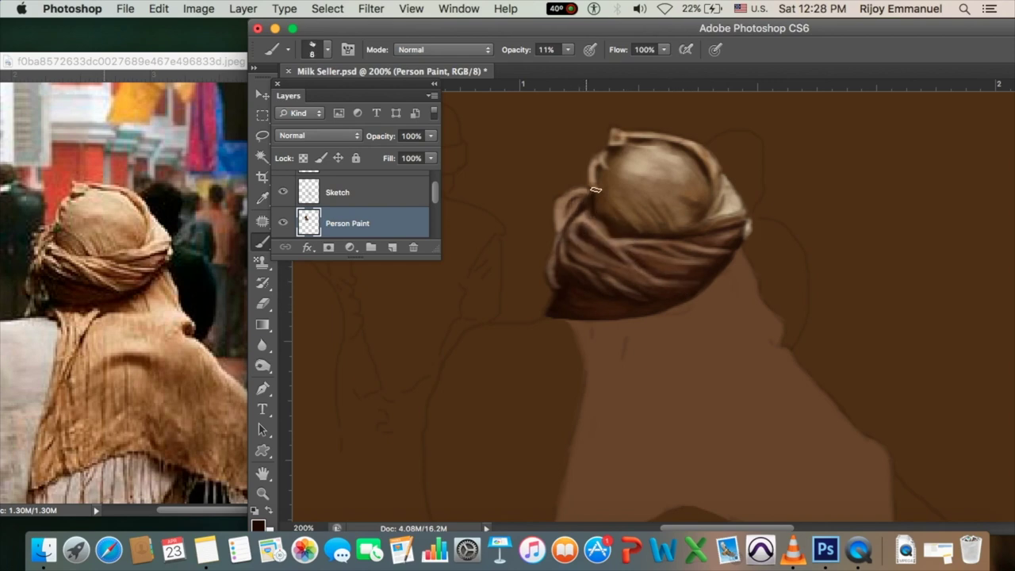
{"action": "key", "text": "bracketright"}
{"action": "key", "text": "bracketright"}
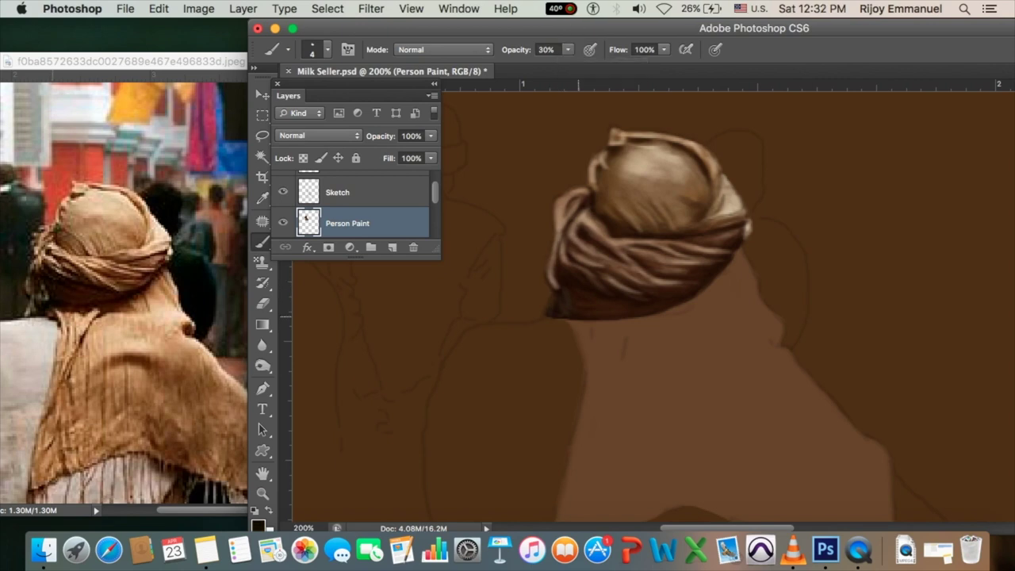
- At 12–16% opacity, paint subtle light highlights along the turban folds
{"action": "key", "text": "1"}
{"action": "key", "text": "2"}
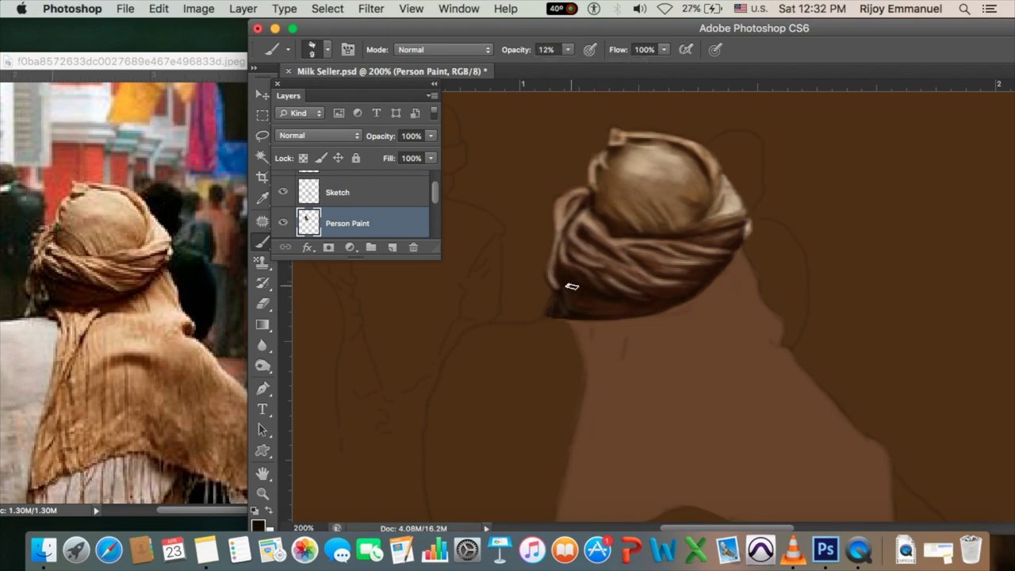
{"action": "key", "text": "bracketleft"}
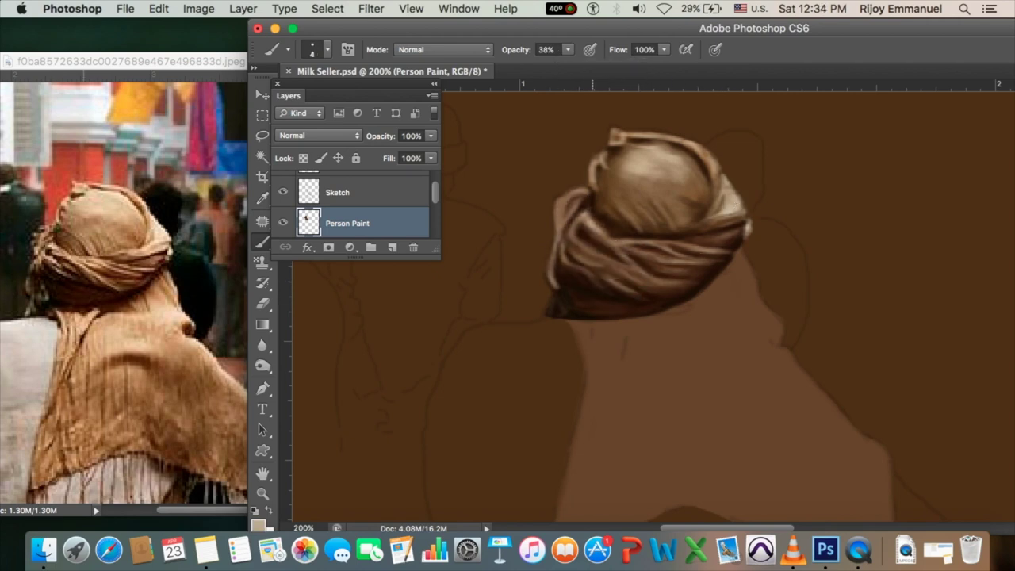
{"action": "mouse_move", "coordinate": [603, 234]}
{"action": "left_mouse_down"}
{"action": "mouse_move", "coordinate": [584, 262]}
{"action": "mouse_move", "coordinate": [618, 285]}
{"action": "left_mouse_up"}
{"action": "key", "text": "1"}
{"action": "key", "text": "6"}
{"action": "mouse_move", "coordinate": [573, 242]}
{"action": "left_mouse_down"}
{"action": "mouse_move", "coordinate": [697, 279]}
{"action": "mouse_move", "coordinate": [651, 250]}
{"action": "left_mouse_up"}
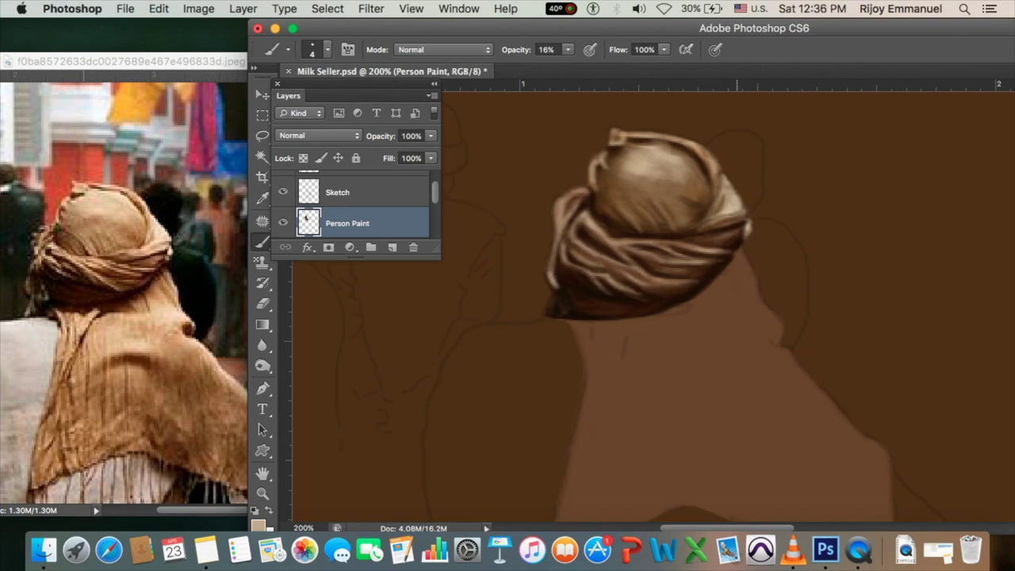
{"action": "key", "text": "bracketright"}
{"action": "scroll", "coordinate": [714, 317], "scroll_direction": "down", "scroll_amount": 3}
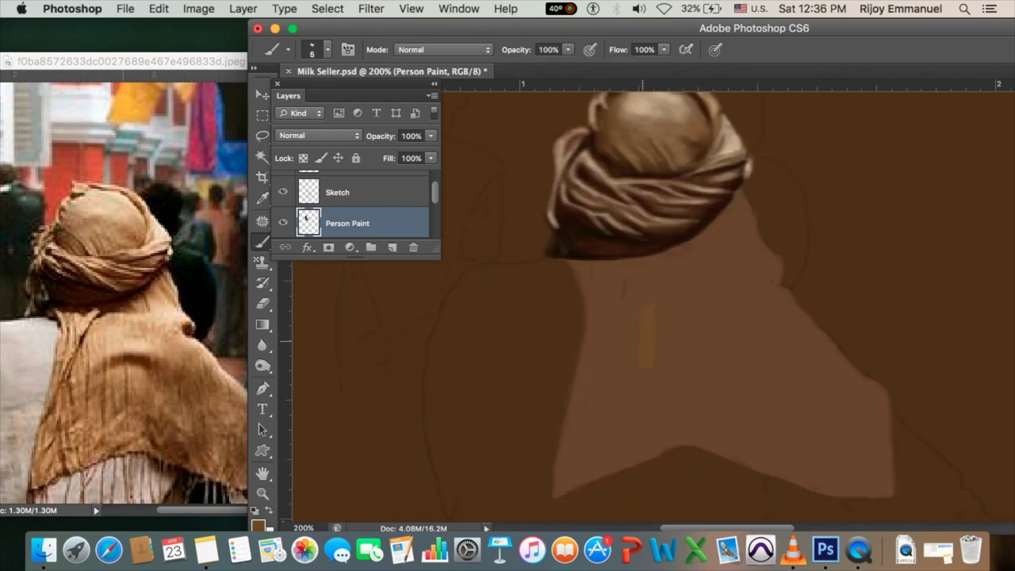
- Block in colour over the neck and shirt area, then drop brush opacity to 18%
{"action": "mouse_move", "coordinate": [651, 349]}
{"action": "left_mouse_down"}
{"action": "mouse_move", "coordinate": [651, 281]}
{"action": "mouse_move", "coordinate": [782, 430]}
{"action": "mouse_move", "coordinate": [590, 460]}
{"action": "mouse_move", "coordinate": [583, 383]}
{"action": "mouse_move", "coordinate": [555, 465]}
{"action": "mouse_move", "coordinate": [619, 452]}
{"action": "mouse_move", "coordinate": [879, 480]}
{"action": "mouse_move", "coordinate": [731, 211]}
{"action": "left_mouse_up"}
{"action": "key", "text": "bracketright"}
{"action": "key", "text": "bracketleft"}
{"action": "key", "text": "bracketleft"}
{"action": "key", "text": "bracketleft"}
{"action": "key", "text": "1"}
{"action": "key", "text": "8"}
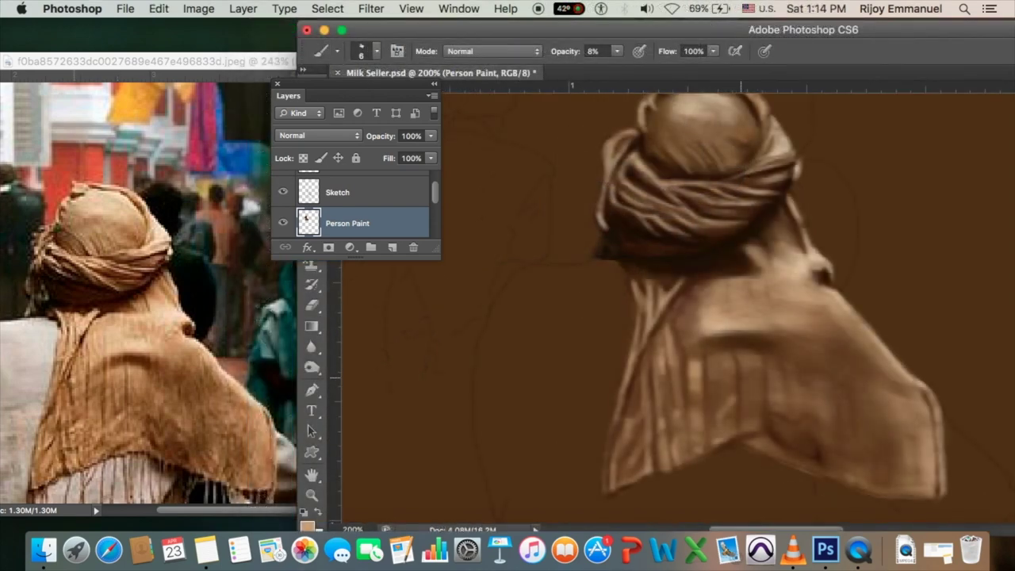
- Paint a light vertical stripe and a darker shaded fold on the shawl
{"action": "key", "text": "bracketleft"}
{"action": "left_click_drag", "start_coordinate": [711, 356], "coordinate": [711, 414]}
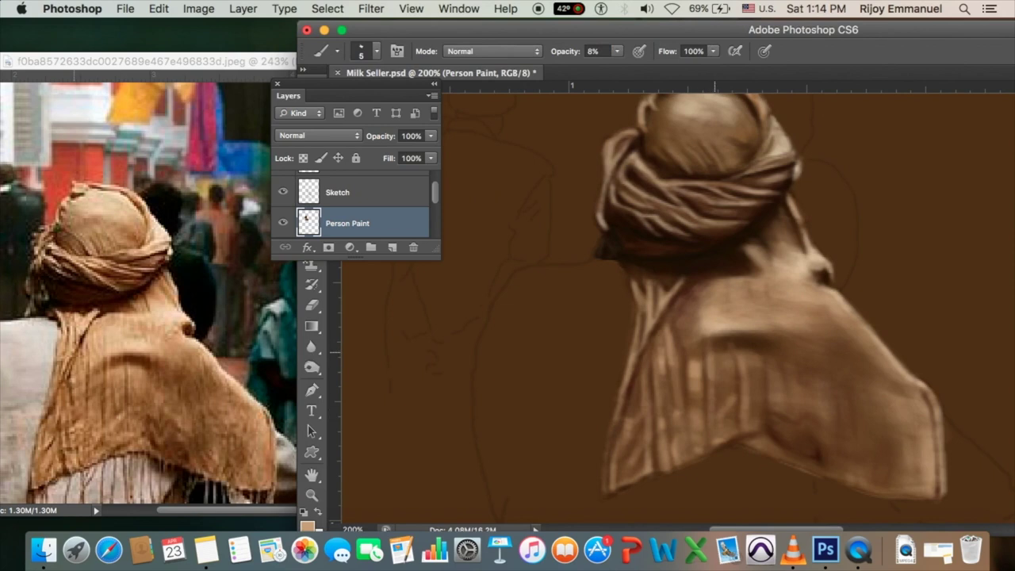
{"action": "key", "text": "bracketleft"}
{"action": "key", "text": "bracketleft"}
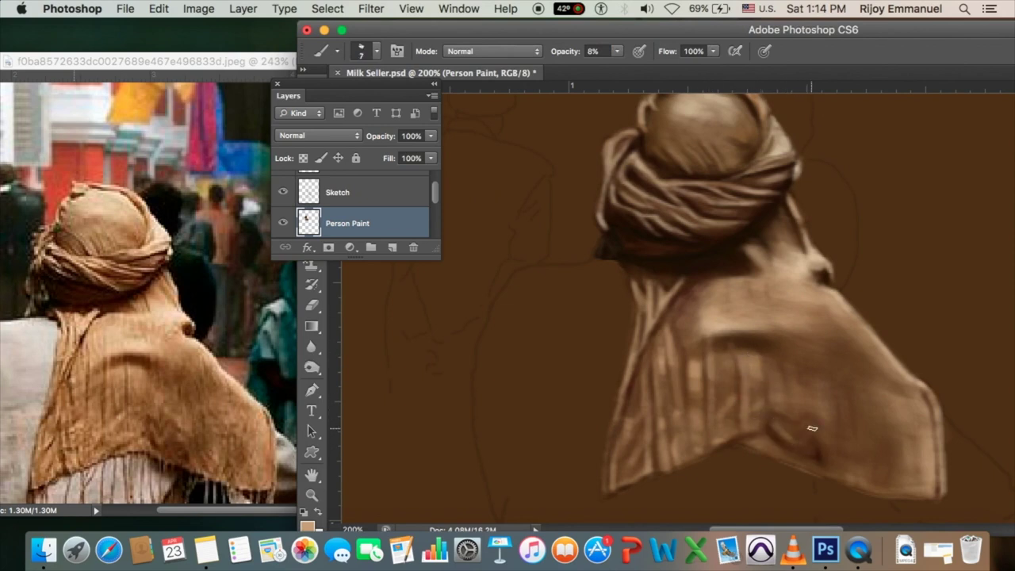
{"action": "left_click_drag", "start_coordinate": [811, 428], "coordinate": [781, 456]}
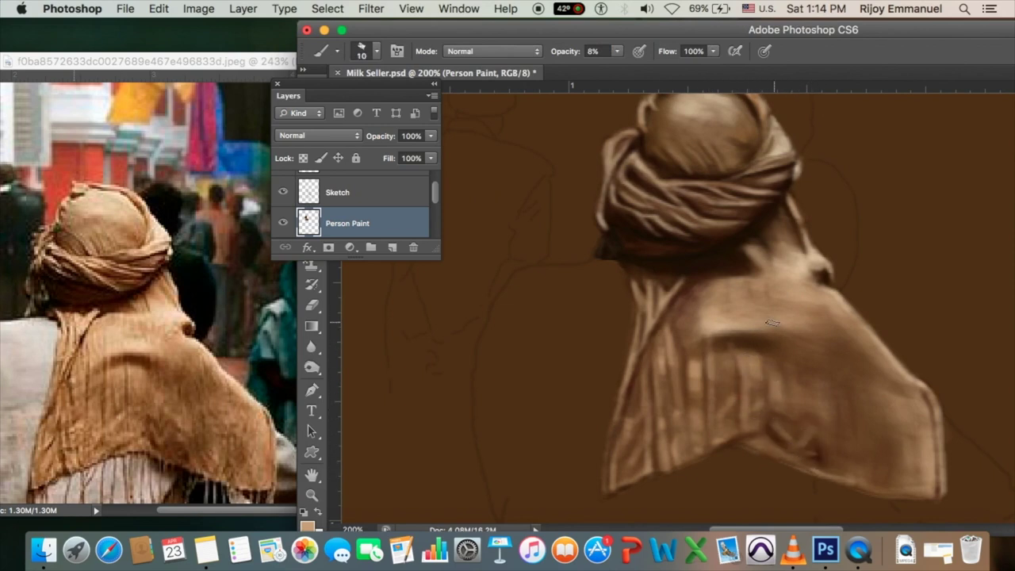
- Add a faint highlight along the shawl's lower fold with a small brush
{"action": "key", "text": "bracketleft"}
{"action": "key", "text": "bracketleft"}
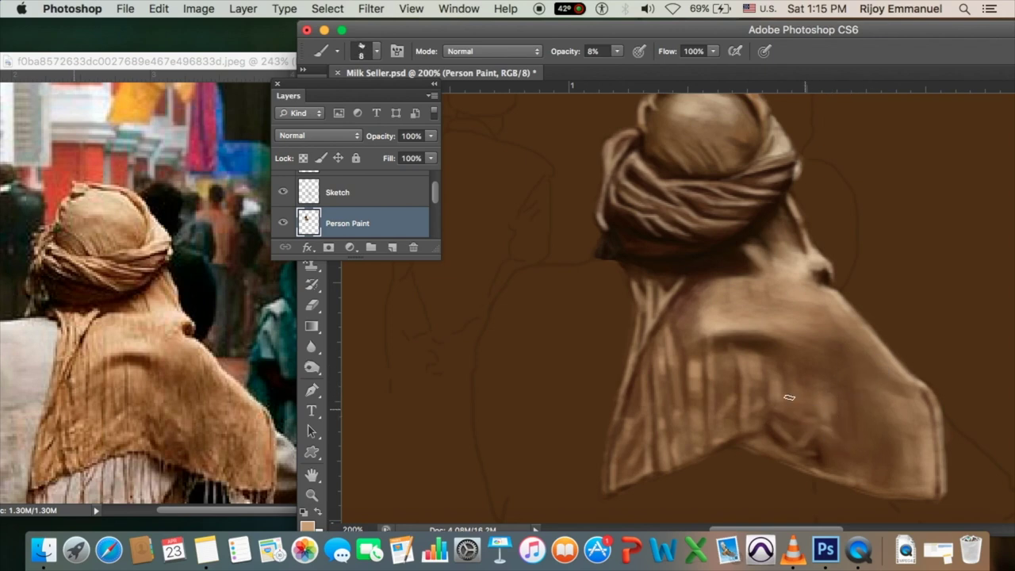
{"action": "key", "text": "bracketleft"}
{"action": "key", "text": "bracketleft"}
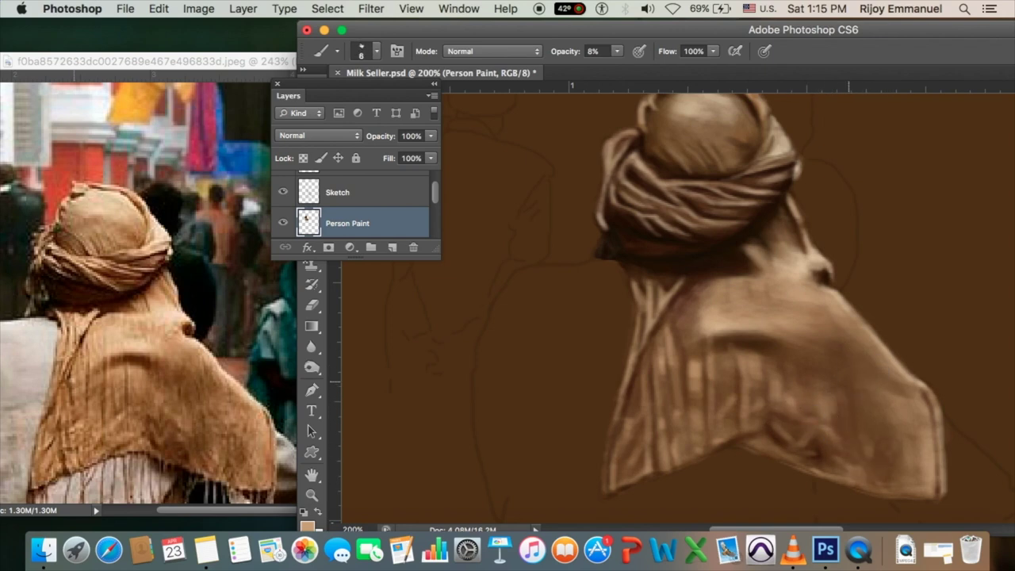
{"action": "key", "text": "bracketright"}
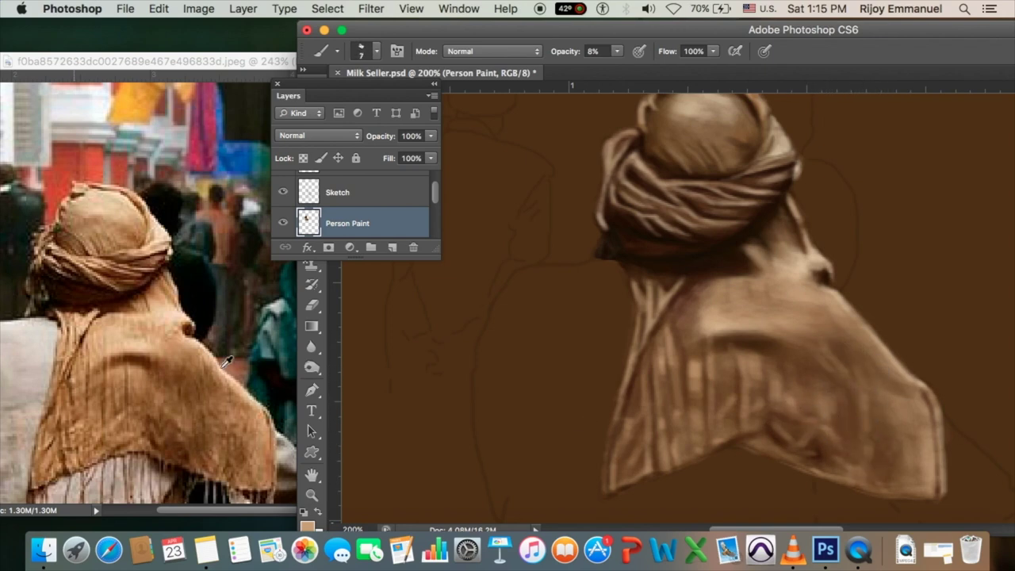
{"action": "key", "text": "bracketleft"}
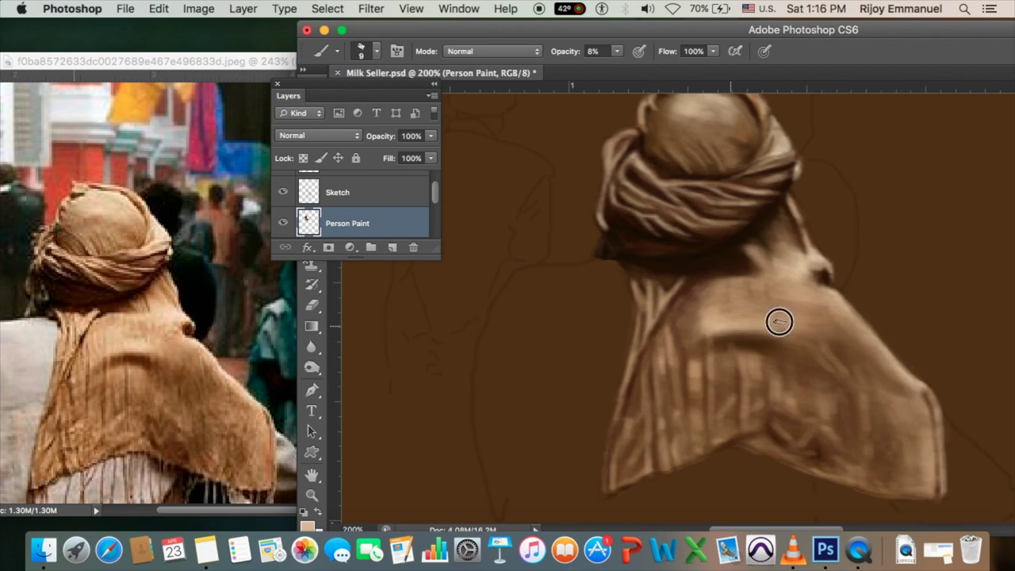
{"action": "key", "text": "bracketleft"}
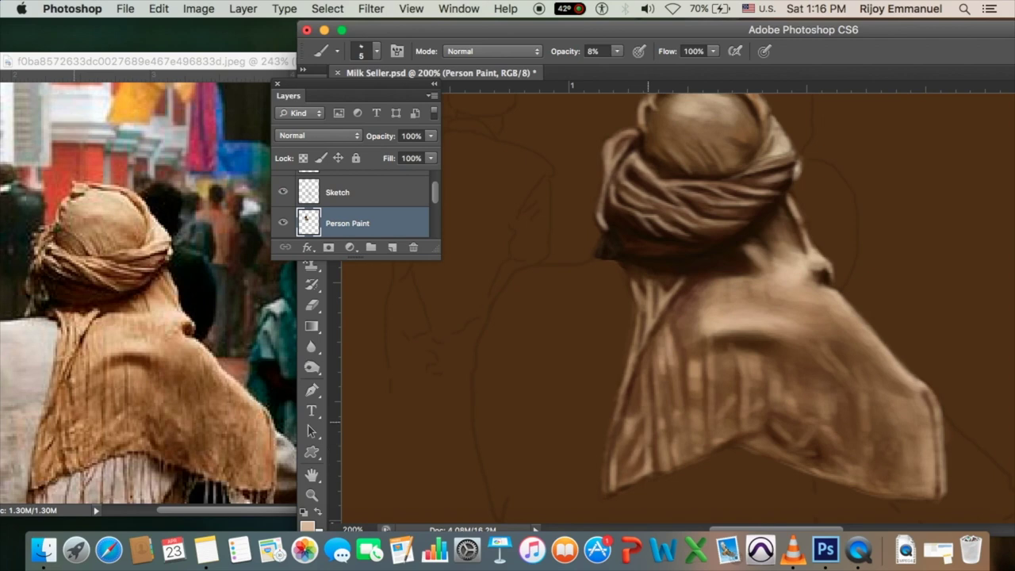
{"action": "key", "text": "bracketright"}
{"action": "key", "text": "bracketright"}
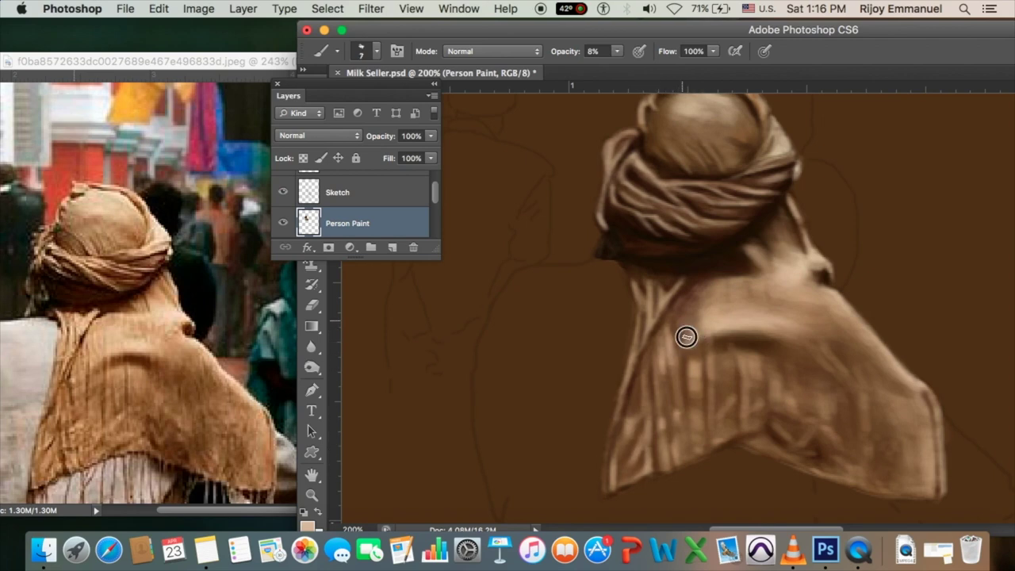
{"action": "key", "text": "bracketleft"}
{"action": "key", "text": "bracketleft"}
{"action": "key", "text": "bracketleft"}
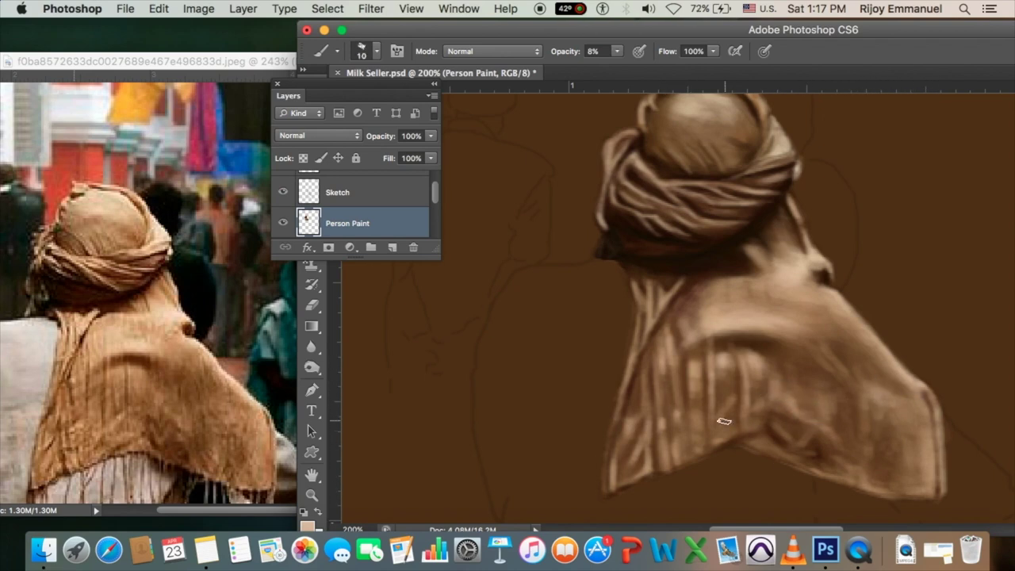
{"action": "left_click_drag", "start_coordinate": [729, 426], "coordinate": [773, 444]}
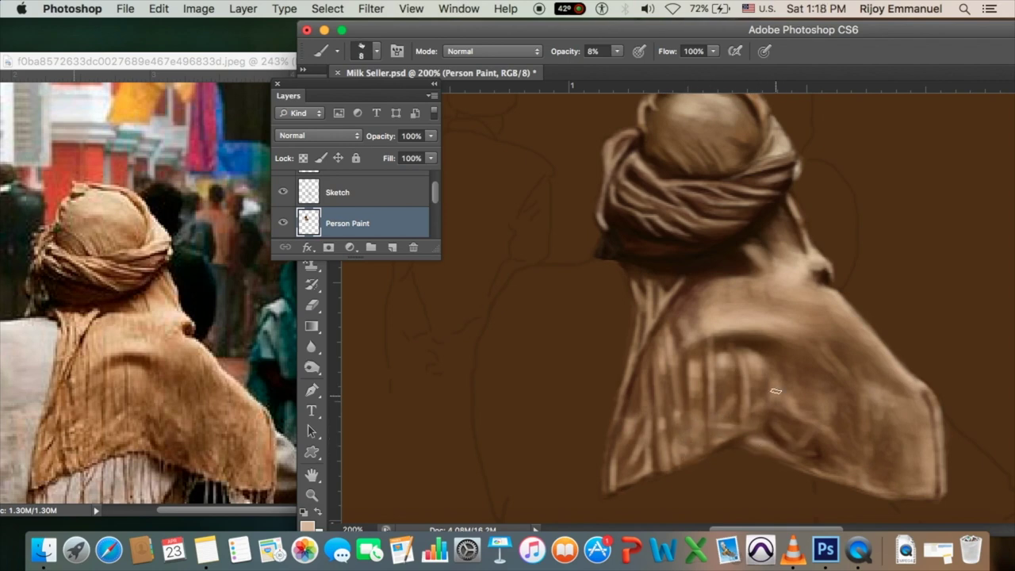
{"action": "key", "text": "bracketleft"}
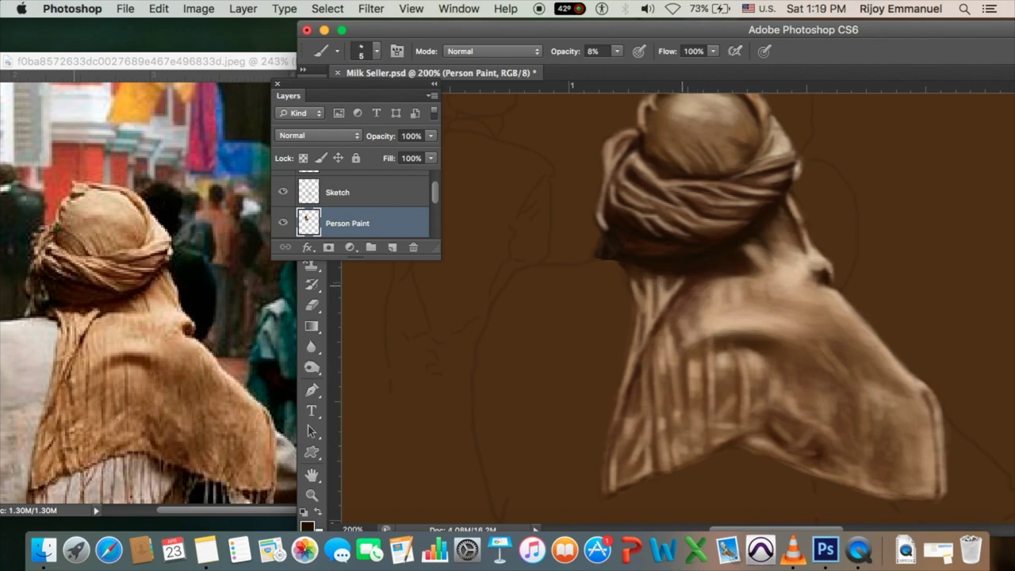
- Enlarge the brush and zoom out to view the whole figure
{"action": "scroll", "coordinate": [678, 354], "scroll_direction": "down", "scroll_amount": 5}
{"action": "scroll", "coordinate": [678, 354], "scroll_direction": "up", "scroll_amount": 3}
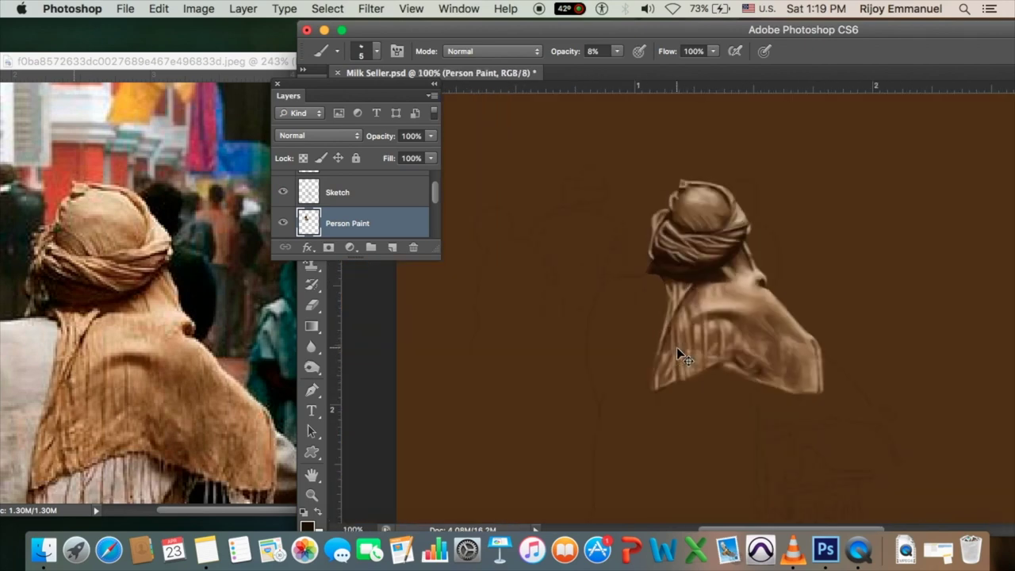
{"action": "scroll", "coordinate": [679, 354], "scroll_direction": "up", "scroll_amount": 2}
{"action": "key", "text": "bracketright"}
{"action": "key", "text": "bracketright"}
{"action": "key", "text": "bracketright"}
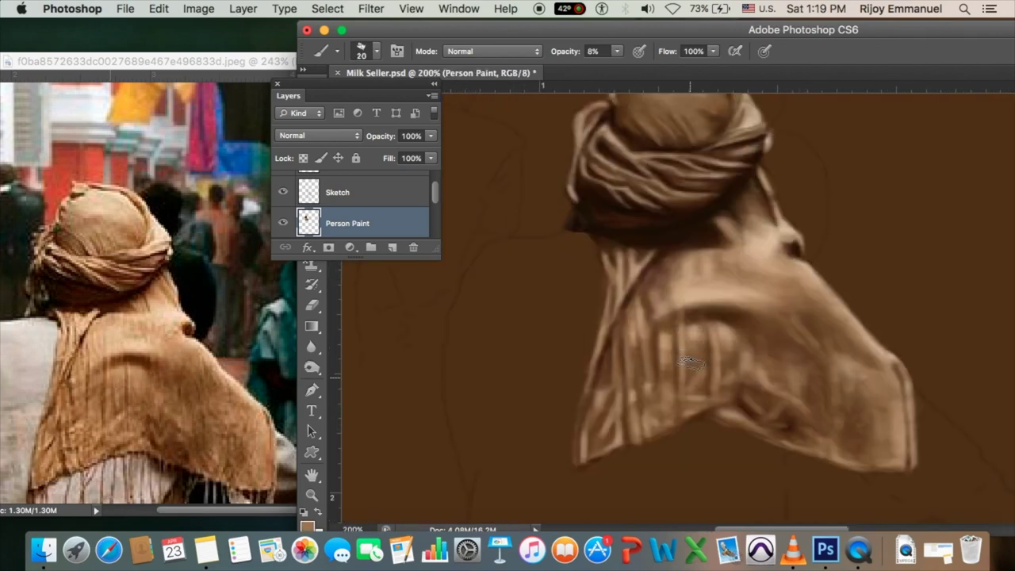
{"action": "key", "text": "super+minus"}
{"action": "key", "text": "super+minus"}
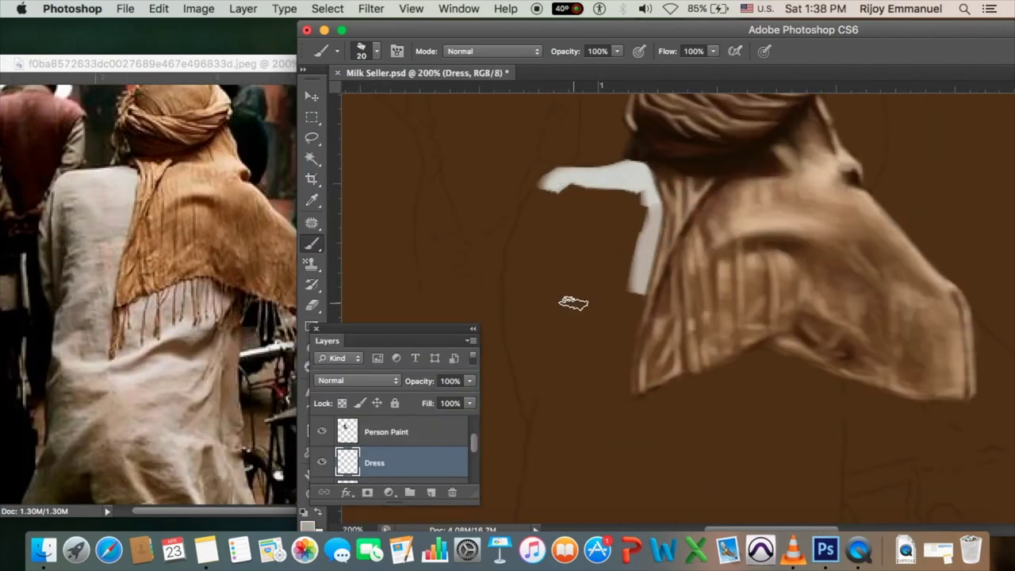
- Paint broad grey robe strokes beside the shawl and down the lower back
{"action": "left_click_drag", "start_coordinate": [631, 277], "coordinate": [641, 343]}
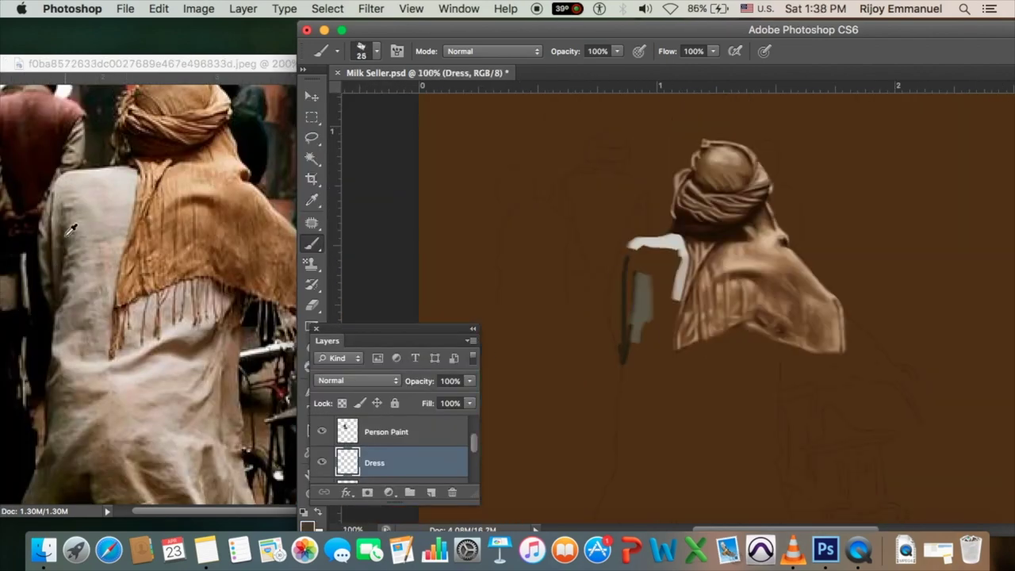
{"action": "key", "text": "bracketright"}
{"action": "left_click_drag", "start_coordinate": [615, 300], "coordinate": [617, 349]}
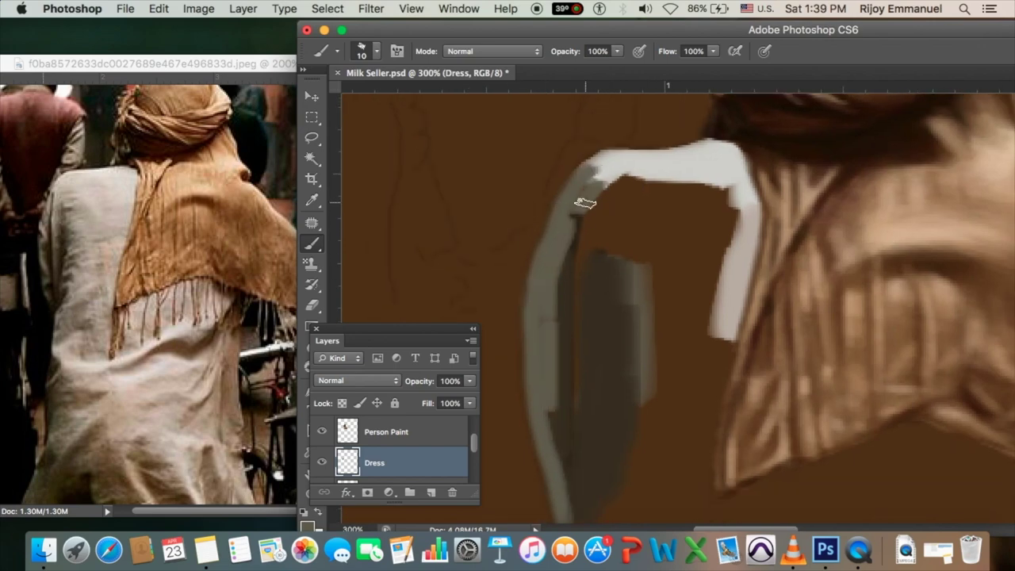
{"action": "key", "text": "bracketright"}
{"action": "key", "text": "bracketright"}
{"action": "key", "text": "bracketright"}
{"action": "mouse_move", "coordinate": [670, 238]}
{"action": "left_mouse_down"}
{"action": "mouse_move", "coordinate": [683, 361]}
{"action": "mouse_move", "coordinate": [698, 227]}
{"action": "mouse_move", "coordinate": [703, 312]}
{"action": "mouse_move", "coordinate": [810, 312]}
{"action": "left_mouse_up"}
{"action": "key", "text": "ctrl+minus"}
{"action": "scroll", "coordinate": [29, 413], "scroll_direction": "down", "scroll_amount": 5}
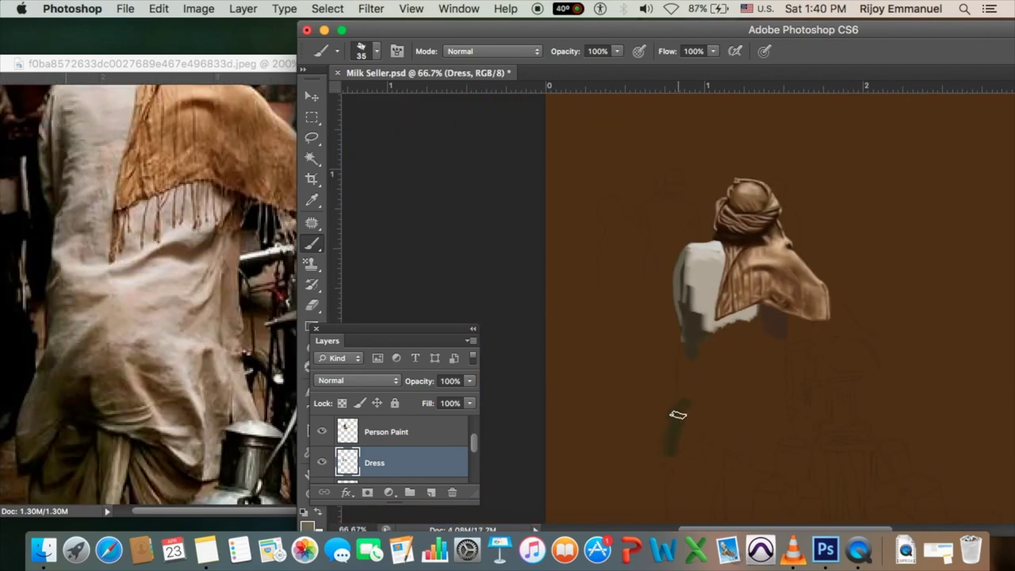
{"action": "mouse_move", "coordinate": [671, 415]}
{"action": "left_mouse_down"}
{"action": "mouse_move", "coordinate": [703, 356]}
{"action": "mouse_move", "coordinate": [712, 374]}
{"action": "left_mouse_up"}
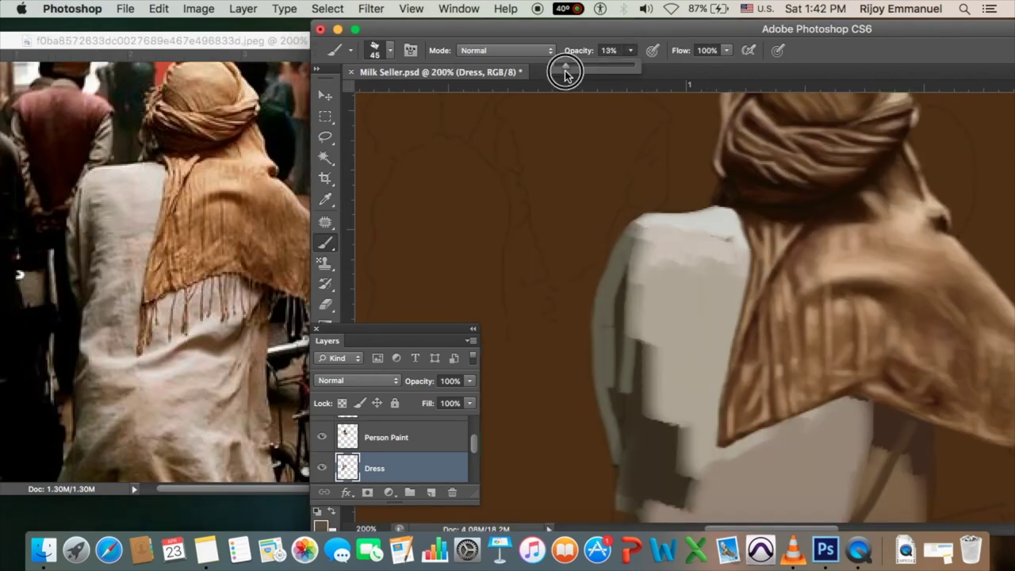
- Add lighter grey strokes on the shoulder with the brush at 13% opacity
{"action": "left_click_drag", "start_coordinate": [565, 74], "coordinate": [575, 70]}
{"action": "key", "text": "bracketleft"}
{"action": "key", "text": "bracketleft"}
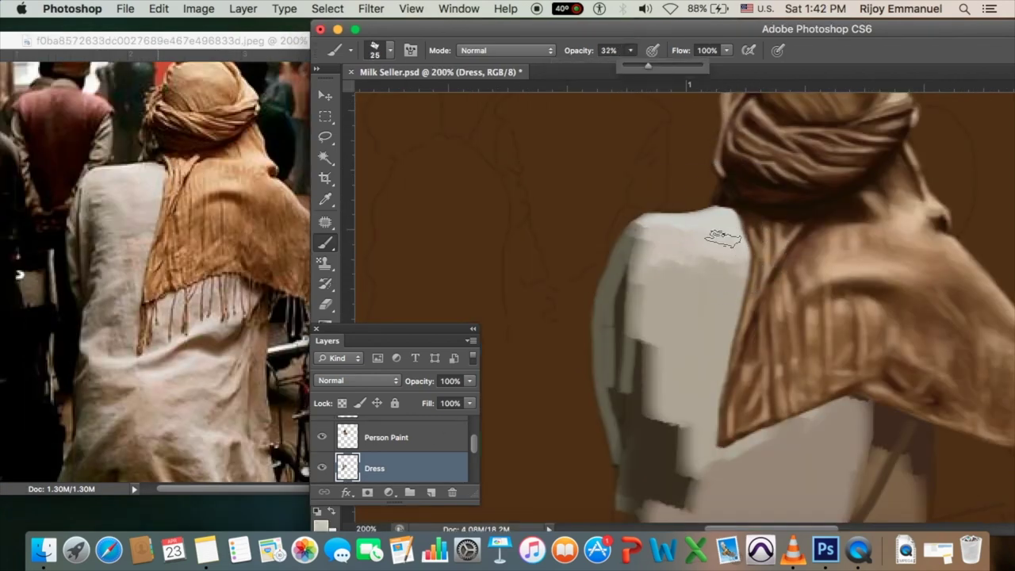
{"action": "mouse_move", "coordinate": [674, 238]}
{"action": "left_mouse_down"}
{"action": "mouse_move", "coordinate": [713, 318]}
{"action": "mouse_move", "coordinate": [646, 238]}
{"action": "mouse_move", "coordinate": [635, 333]}
{"action": "left_mouse_up"}
{"action": "scroll", "coordinate": [658, 317], "scroll_direction": "down", "scroll_amount": 3}
{"action": "scroll", "coordinate": [675, 272], "scroll_direction": "down", "scroll_amount": 2}
{"action": "scroll", "coordinate": [674, 318], "scroll_direction": "up", "scroll_amount": 1}
{"action": "key", "text": "1"}
{"action": "key", "text": "3"}
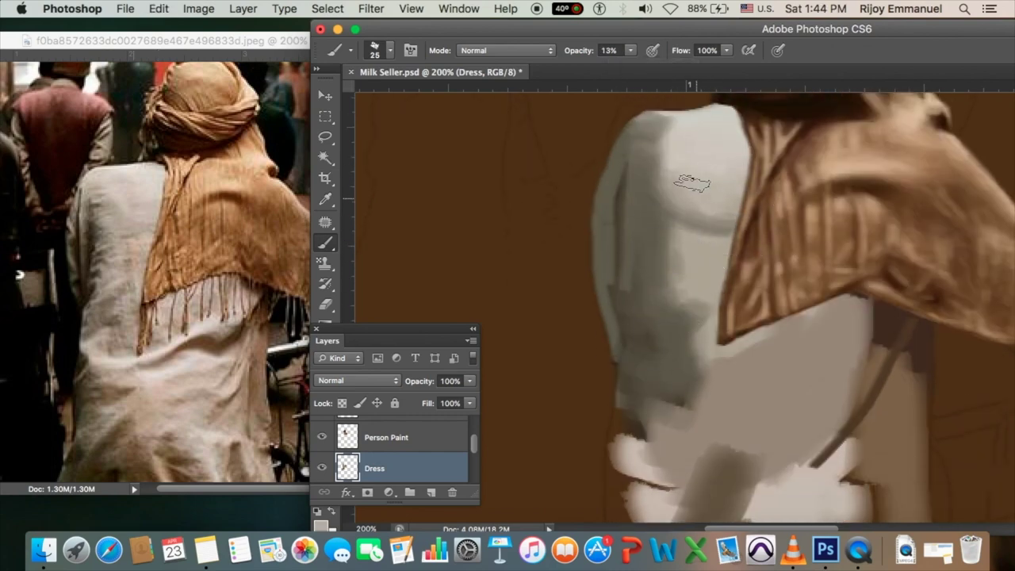
{"action": "mouse_move", "coordinate": [675, 198]}
{"action": "left_mouse_down"}
{"action": "mouse_move", "coordinate": [703, 268]}
{"action": "mouse_move", "coordinate": [688, 305]}
{"action": "mouse_move", "coordinate": [650, 158]}
{"action": "left_mouse_up"}
{"action": "mouse_move", "coordinate": [626, 127]}
{"action": "left_mouse_down"}
{"action": "mouse_move", "coordinate": [658, 408]}
{"action": "mouse_move", "coordinate": [619, 238]}
{"action": "left_mouse_up"}
{"action": "scroll", "coordinate": [634, 317], "scroll_direction": "down", "scroll_amount": 5}
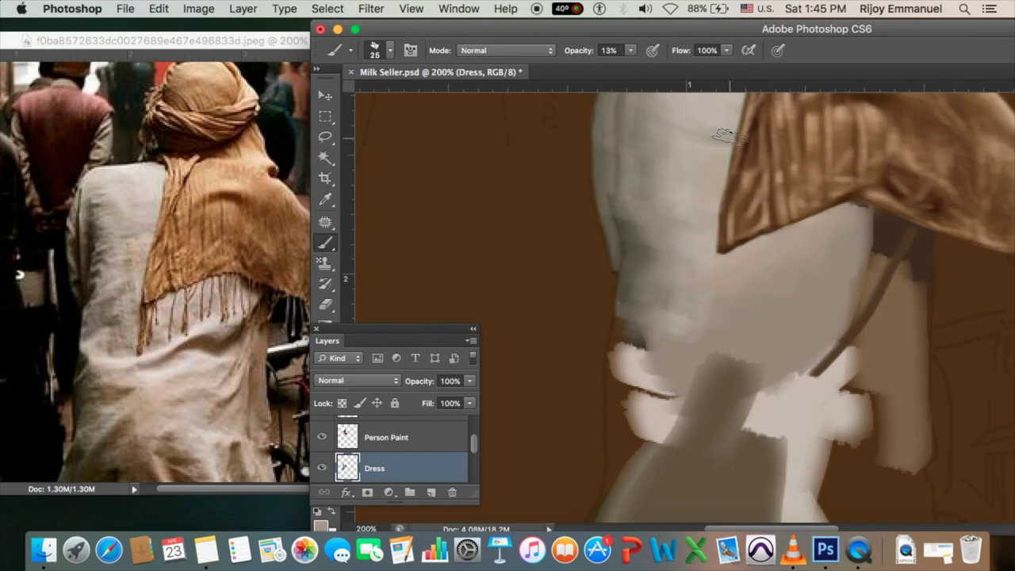
- Paint over the dark strap below the scarf and blend the robe lighter at 20% opacity
{"action": "mouse_move", "coordinate": [879, 196]}
{"action": "left_mouse_down"}
{"action": "mouse_move", "coordinate": [915, 294]}
{"action": "mouse_move", "coordinate": [867, 288]}
{"action": "mouse_move", "coordinate": [912, 349]}
{"action": "left_mouse_up"}
{"action": "key", "text": "super+minus"}
{"action": "scroll", "coordinate": [852, 399], "scroll_direction": "down", "scroll_amount": 2}
{"action": "key", "text": "2"}
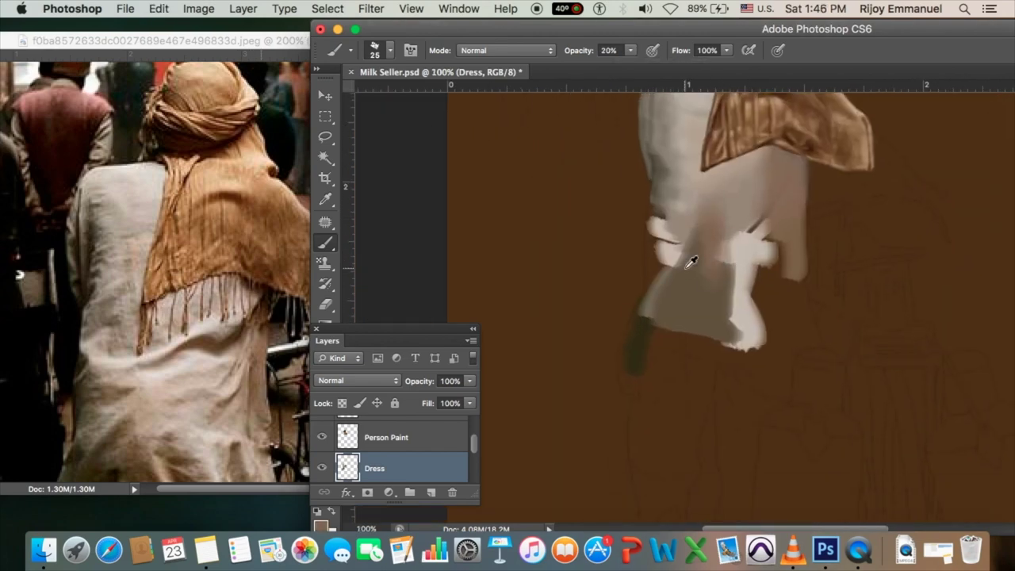
{"action": "mouse_move", "coordinate": [691, 261]}
{"action": "left_mouse_down"}
{"action": "mouse_move", "coordinate": [738, 223]}
{"action": "mouse_move", "coordinate": [754, 262]}
{"action": "mouse_move", "coordinate": [725, 227]}
{"action": "mouse_move", "coordinate": [619, 238]}
{"action": "left_mouse_up"}
{"action": "key", "text": "bracketright"}
{"action": "key", "text": "bracketright"}
{"action": "key", "text": "6"}
{"action": "key", "text": "2"}
{"action": "key", "text": "super+equal"}
{"action": "scroll", "coordinate": [577, 300], "scroll_direction": "down", "scroll_amount": 5}
{"action": "scroll", "coordinate": [159, 238], "scroll_direction": "down", "scroll_amount": 5}
- Paint full-opacity dark strokes along the robe's left edge and hem, then blend under the collar
{"action": "left_click_drag", "start_coordinate": [556, 261], "coordinate": [600, 209]}
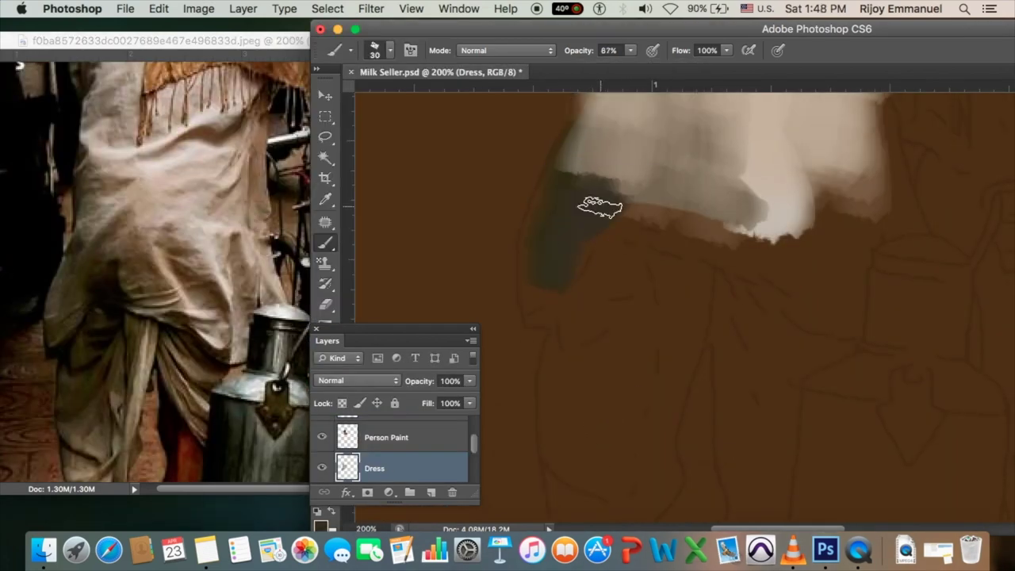
{"action": "key", "text": "bracketleft"}
{"action": "key", "text": "bracketleft"}
{"action": "key", "text": "bracketleft"}
{"action": "key", "text": "0"}
{"action": "left_click_drag", "start_coordinate": [524, 290], "coordinate": [575, 115]}
{"action": "key", "text": "bracketright"}
{"action": "key", "text": "bracketright"}
{"action": "key", "text": "bracketright"}
{"action": "mouse_move", "coordinate": [594, 223]}
{"action": "left_mouse_down"}
{"action": "mouse_move", "coordinate": [857, 337]}
{"action": "mouse_move", "coordinate": [862, 272]}
{"action": "mouse_move", "coordinate": [900, 230]}
{"action": "mouse_move", "coordinate": [907, 185]}
{"action": "left_mouse_up"}
{"action": "key", "text": "x"}
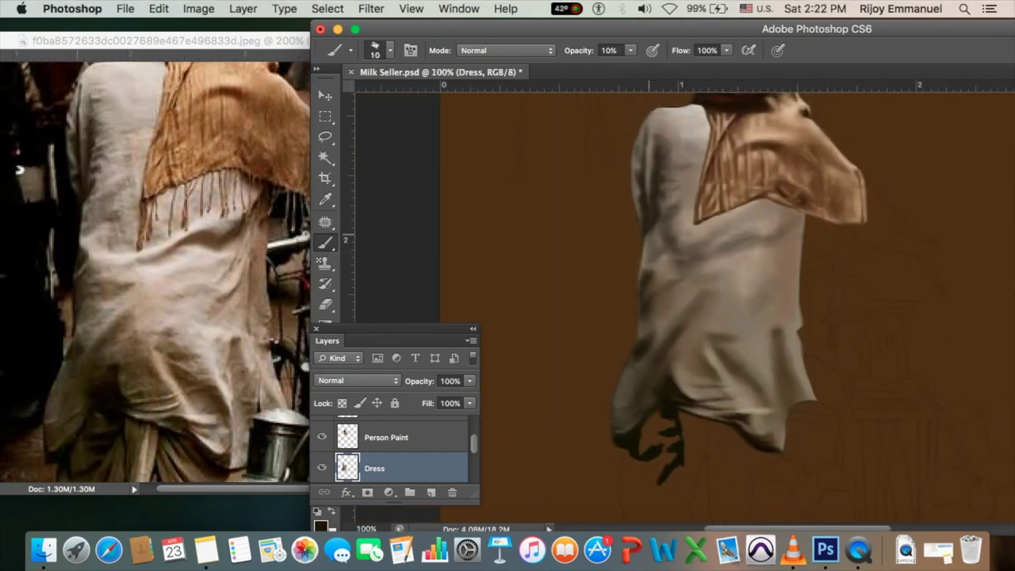
{"action": "key", "text": "bracketright"}
{"action": "key", "text": "bracketright"}
{"action": "key", "text": "bracketright"}
{"action": "mouse_move", "coordinate": [725, 199]}
{"action": "left_mouse_down"}
{"action": "mouse_move", "coordinate": [679, 222]}
{"action": "mouse_move", "coordinate": [794, 216]}
{"action": "left_mouse_up"}
- Paint a smooth darker shadow along the fold under the collar
{"action": "key", "text": "bracketleft"}
{"action": "key", "text": "bracketleft"}
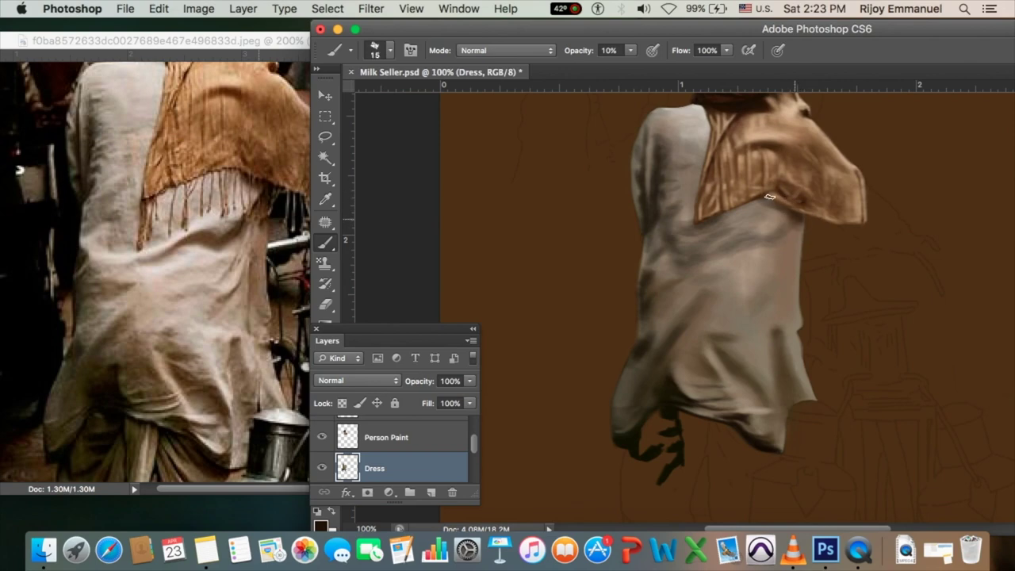
{"action": "key", "text": "bracketleft"}
{"action": "key", "text": "bracketleft"}
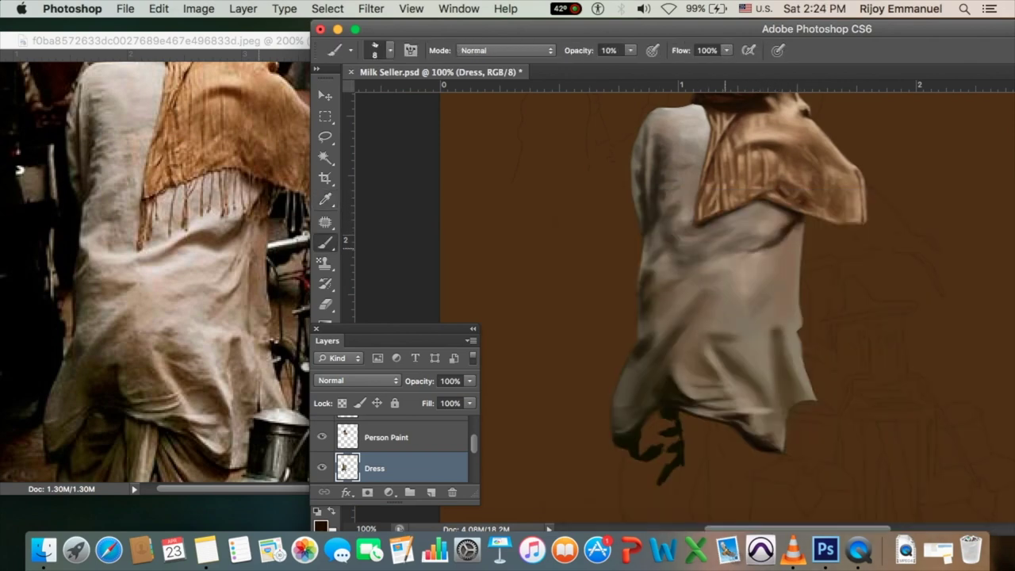
{"action": "left_click_drag", "start_coordinate": [751, 242], "coordinate": [793, 229]}
{"action": "key", "text": "bracketleft"}
{"action": "key", "text": "bracketleft"}
{"action": "key", "text": "bracketleft"}
{"action": "left_click_drag", "start_coordinate": [713, 250], "coordinate": [765, 283]}
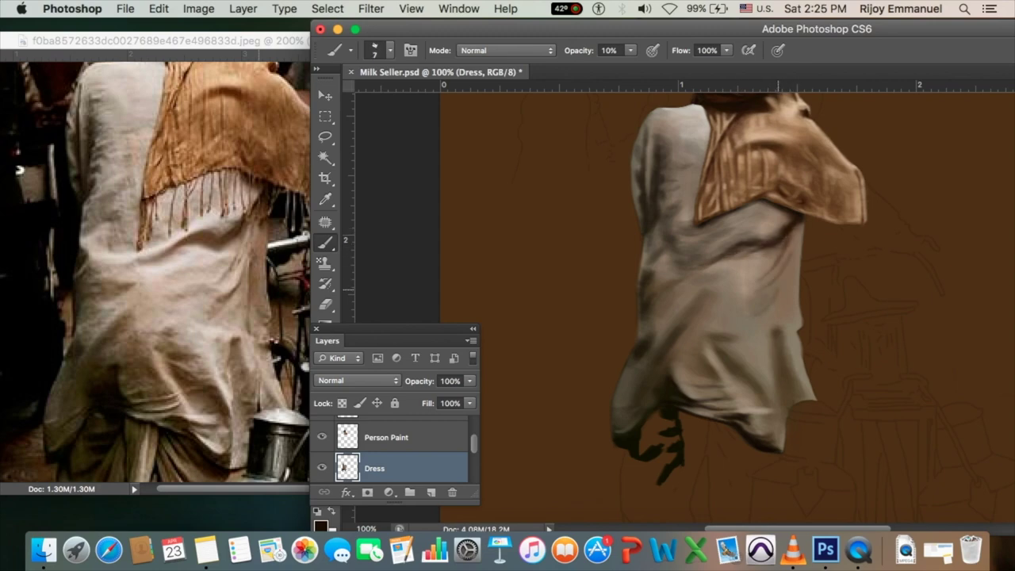
{"action": "key", "text": "bracketright"}
{"action": "key", "text": "bracketright"}
{"action": "key", "text": "bracketright"}
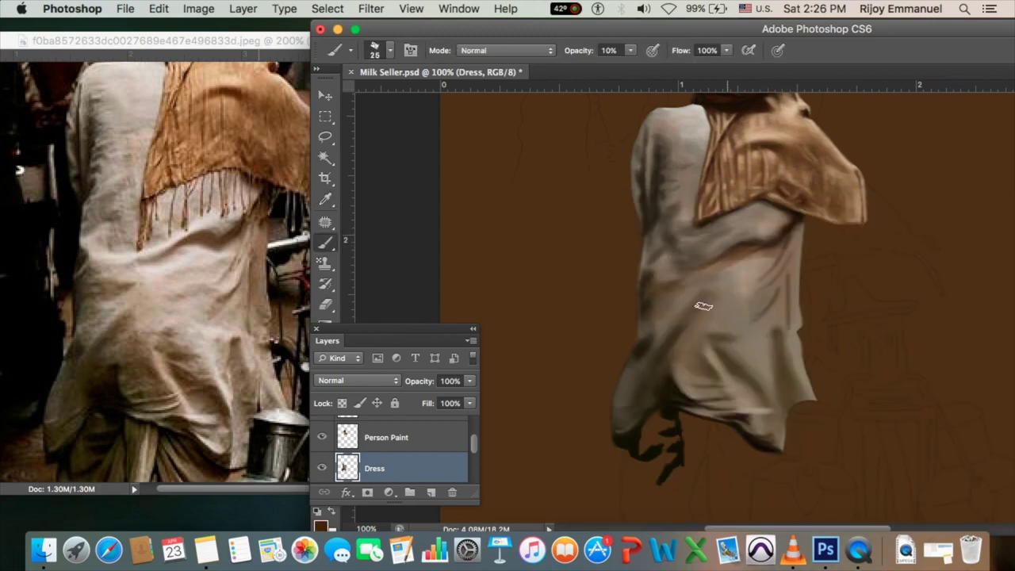
{"action": "mouse_move", "coordinate": [714, 273]}
{"action": "left_mouse_down"}
{"action": "mouse_move", "coordinate": [784, 258]}
{"action": "mouse_move", "coordinate": [755, 322]}
{"action": "mouse_move", "coordinate": [709, 288]}
{"action": "mouse_move", "coordinate": [738, 361]}
{"action": "mouse_move", "coordinate": [772, 317]}
{"action": "left_mouse_up"}
- Brighten the upper robe, its middle and right edge with light beige strokes
{"action": "left_click", "coordinate": [671, 240], "text": "alt"}
{"action": "mouse_move", "coordinate": [646, 250]}
{"action": "left_mouse_down"}
{"action": "mouse_move", "coordinate": [705, 256]}
{"action": "mouse_move", "coordinate": [772, 226]}
{"action": "mouse_move", "coordinate": [669, 238]}
{"action": "mouse_move", "coordinate": [716, 242]}
{"action": "mouse_move", "coordinate": [669, 206]}
{"action": "mouse_move", "coordinate": [691, 179]}
{"action": "mouse_move", "coordinate": [663, 146]}
{"action": "mouse_move", "coordinate": [662, 231]}
{"action": "left_mouse_up"}
{"action": "key", "text": "bracketright"}
{"action": "key", "text": "bracketleft"}
{"action": "key", "text": "bracketleft"}
{"action": "key", "text": "bracketleft"}
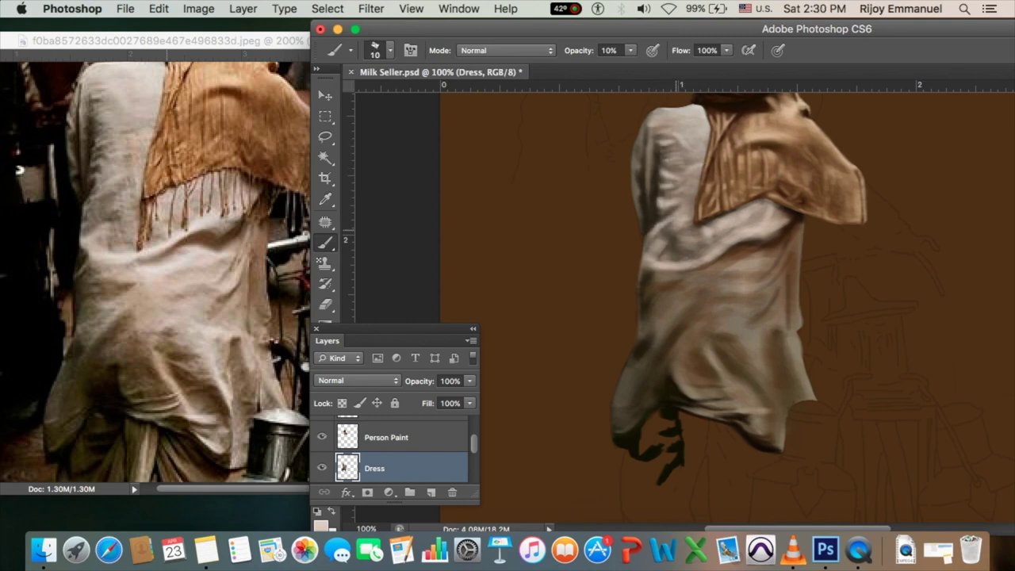
{"action": "key", "text": "bracketright"}
{"action": "key", "text": "bracketright"}
{"action": "key", "text": "bracketright"}
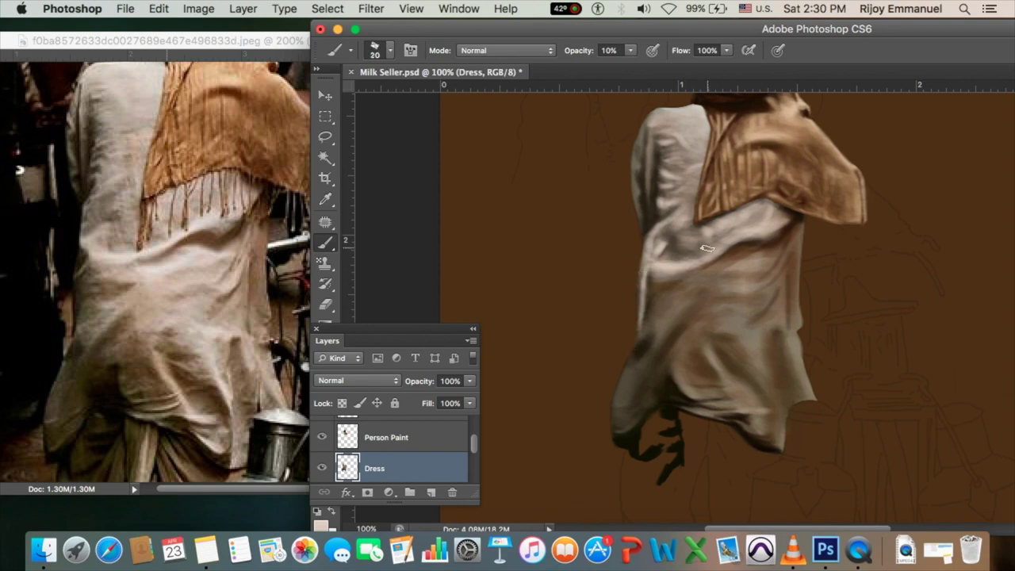
{"action": "mouse_move", "coordinate": [690, 238]}
{"action": "left_mouse_down"}
{"action": "mouse_move", "coordinate": [722, 270]}
{"action": "mouse_move", "coordinate": [793, 241]}
{"action": "mouse_move", "coordinate": [786, 321]}
{"action": "left_mouse_up"}
{"action": "key", "text": "bracketleft"}
{"action": "key", "text": "bracketleft"}
{"action": "key", "text": "bracketleft"}
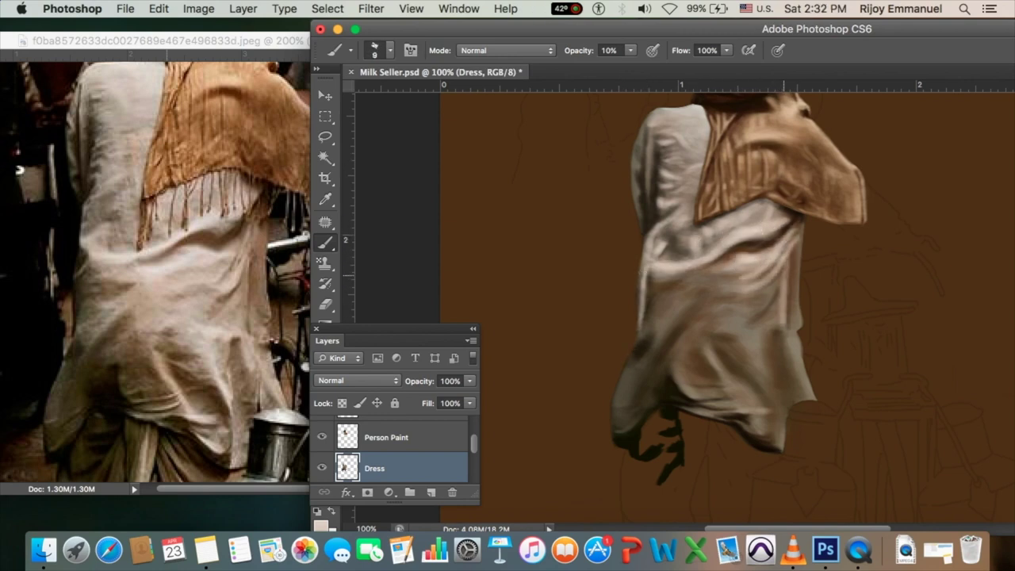
{"action": "key", "text": "bracketright"}
{"action": "left_click_drag", "start_coordinate": [794, 246], "coordinate": [784, 325]}
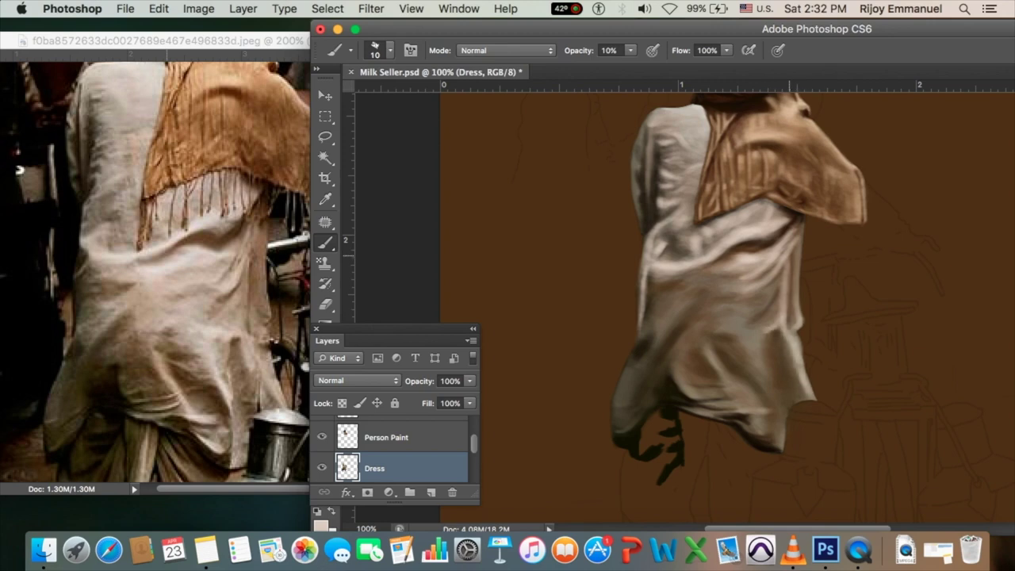
{"action": "key", "text": "bracketright"}
{"action": "key", "text": "bracketright"}
- Sample a robe colour from the reference photo and brighten the robe's centre, lower left and lower right
{"action": "key", "text": "bracketright"}
{"action": "mouse_move", "coordinate": [737, 275]}
{"action": "left_mouse_down"}
{"action": "mouse_move", "coordinate": [700, 288]}
{"action": "mouse_move", "coordinate": [635, 342]}
{"action": "left_mouse_up"}
{"action": "key", "text": "bracketleft"}
{"action": "key", "text": "bracketleft"}
{"action": "key", "text": "bracketleft"}
{"action": "left_click_drag", "start_coordinate": [631, 50], "coordinate": [622, 68]}
{"action": "mouse_move", "coordinate": [658, 309]}
{"action": "left_mouse_down"}
{"action": "mouse_move", "coordinate": [645, 369]}
{"action": "mouse_move", "coordinate": [674, 388]}
{"action": "left_mouse_up"}
{"action": "key", "text": "bracketright"}
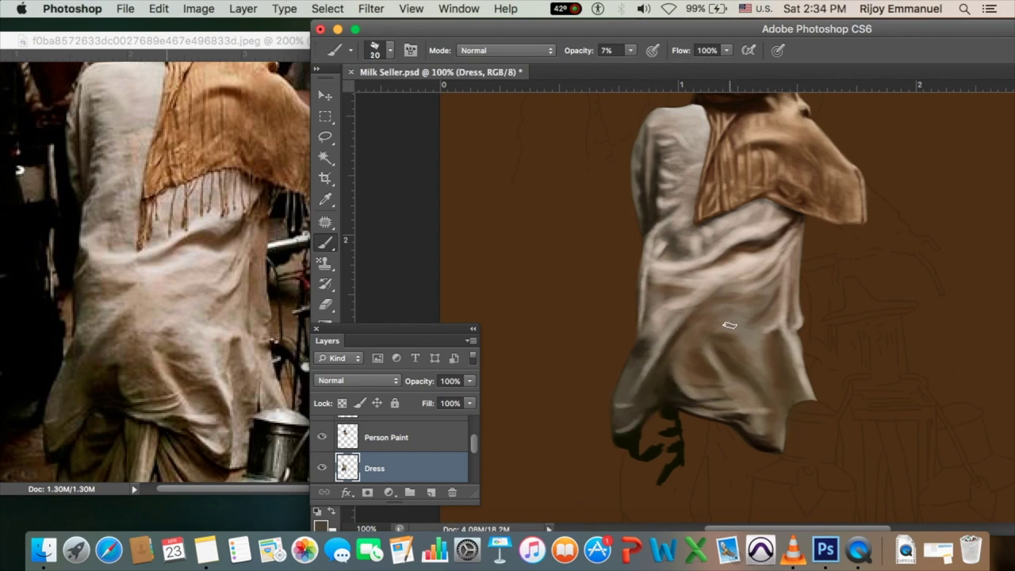
{"action": "left_click", "coordinate": [662, 138], "text": "alt"}
{"action": "mouse_move", "coordinate": [753, 289]}
{"action": "left_mouse_down"}
{"action": "mouse_move", "coordinate": [674, 373]}
{"action": "mouse_move", "coordinate": [714, 383]}
{"action": "left_mouse_up"}
{"action": "key", "text": "bracketleft"}
{"action": "key", "text": "bracketleft"}
{"action": "key", "text": "bracketleft"}
{"action": "key", "text": "bracketleft"}
{"action": "mouse_move", "coordinate": [778, 437]}
{"action": "left_mouse_down"}
{"action": "mouse_move", "coordinate": [781, 380]}
{"action": "mouse_move", "coordinate": [742, 341]}
{"action": "mouse_move", "coordinate": [761, 396]}
{"action": "left_mouse_up"}
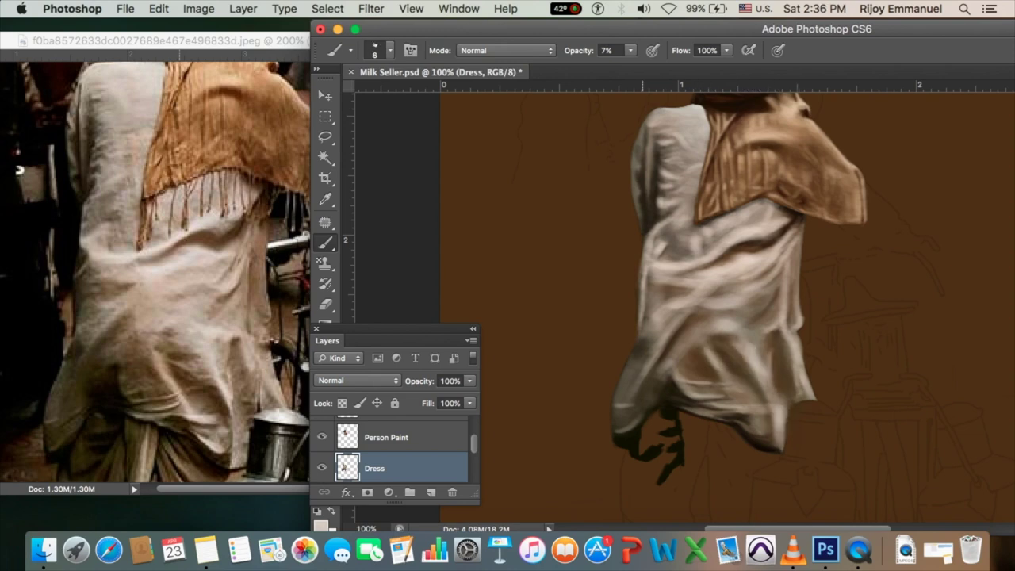
{"action": "left_click_drag", "start_coordinate": [676, 362], "coordinate": [735, 315]}
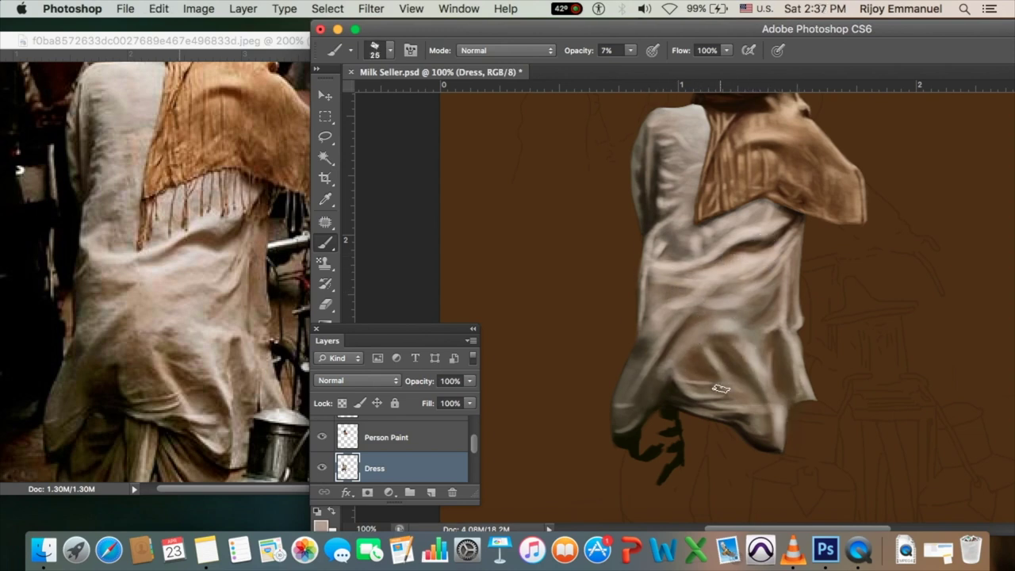
{"action": "key", "text": "bracketleft"}
{"action": "key", "text": "bracketleft"}
{"action": "key", "text": "bracketleft"}
{"action": "key", "text": "1"}
{"action": "key", "text": "1"}
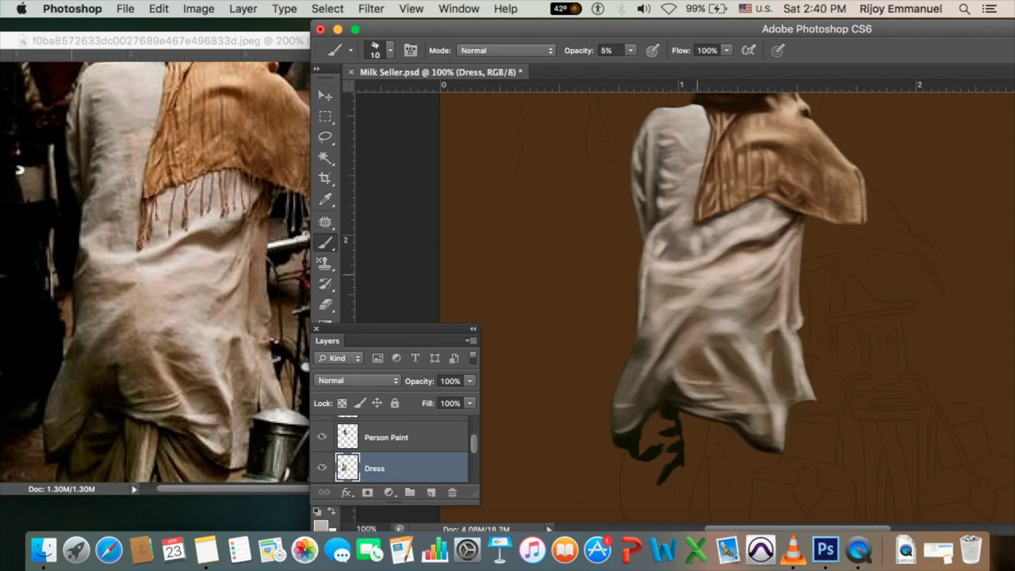
- Adjust brush size at 10% opacity and zoom out to check the whole figure
{"action": "scroll", "coordinate": [671, 340], "scroll_direction": "down", "scroll_amount": 2}
{"action": "key", "text": "bracketright"}
{"action": "key", "text": "bracketright"}
{"action": "key", "text": "bracketright"}
{"action": "key", "text": "1"}
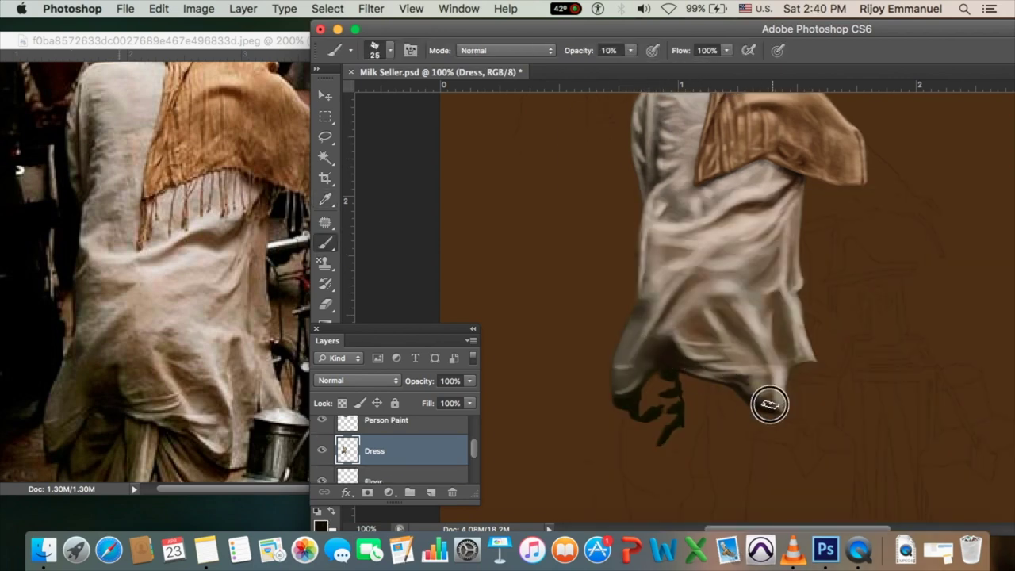
{"action": "key", "text": "bracketleft"}
{"action": "key", "text": "bracketleft"}
{"action": "key", "text": "bracketleft"}
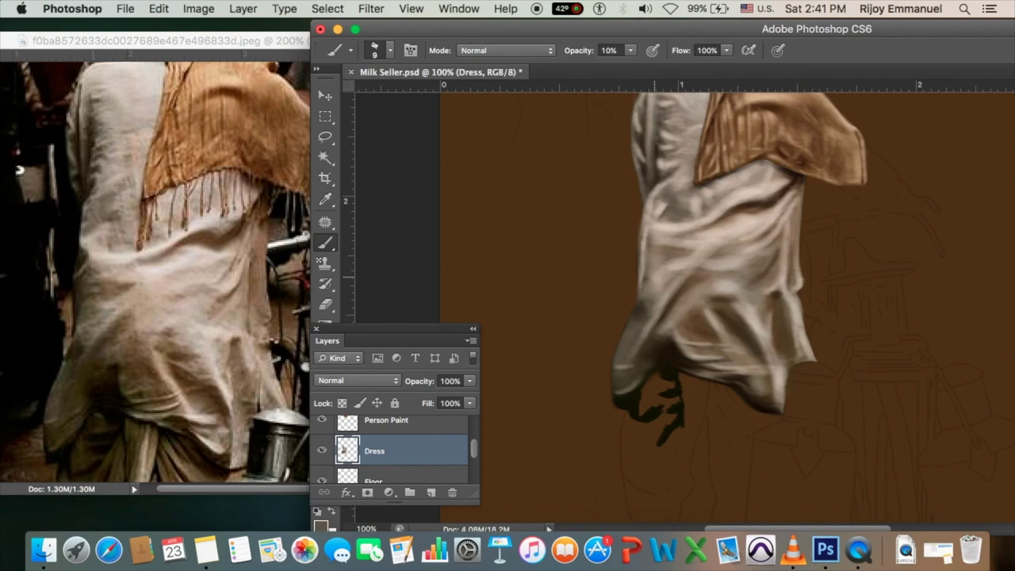
{"action": "scroll", "coordinate": [743, 369], "scroll_direction": "down", "scroll_amount": 1}
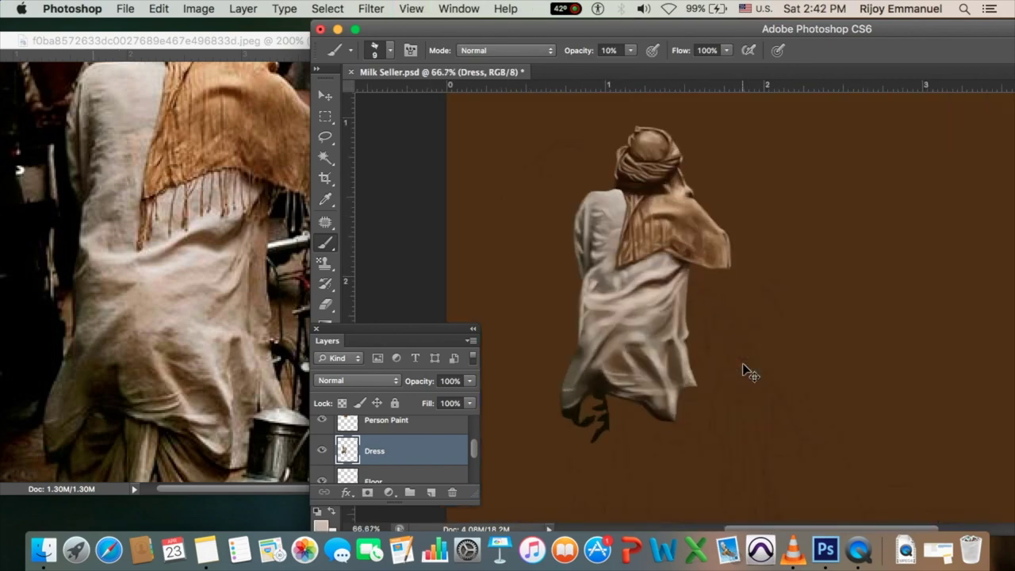
{"action": "scroll", "coordinate": [539, 389], "scroll_direction": "up", "scroll_amount": 1}
{"action": "key", "text": "bracketright"}
{"action": "key", "text": "bracketright"}
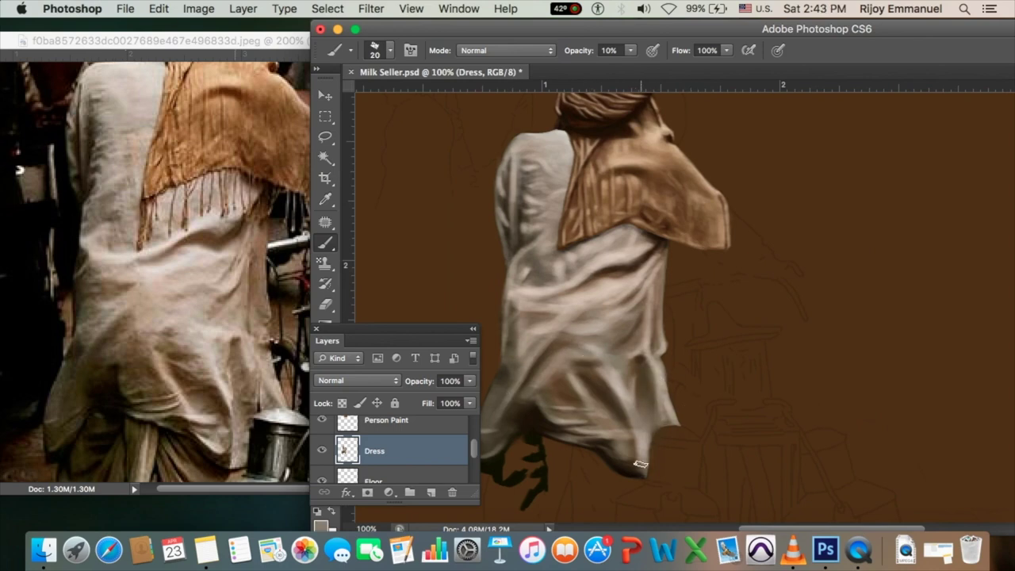
{"action": "key", "text": "bracketleft"}
{"action": "key", "text": "bracketleft"}
{"action": "key", "text": "super+minus"}
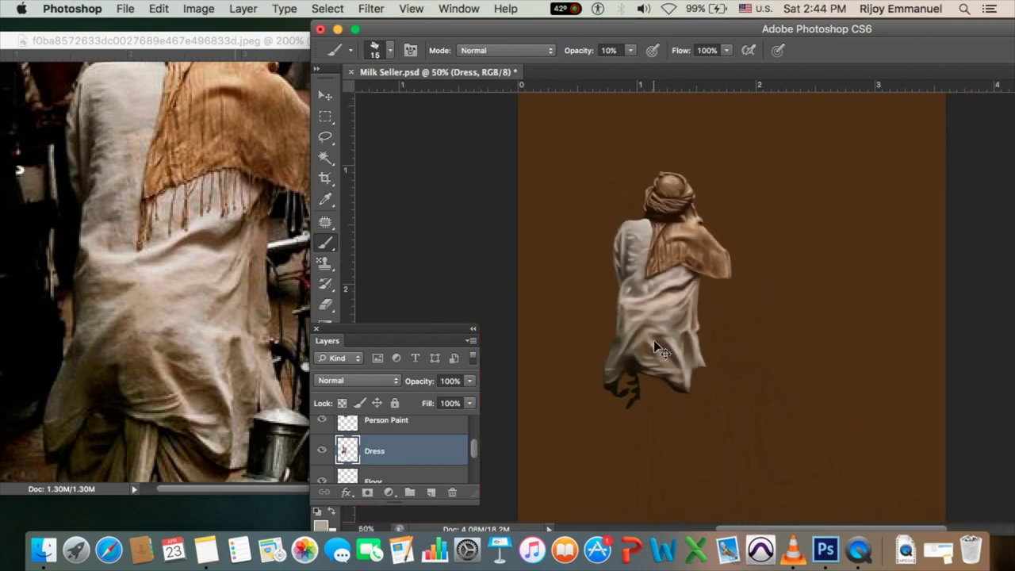
{"action": "key", "text": "bracketright"}
{"action": "key", "text": "bracketright"}
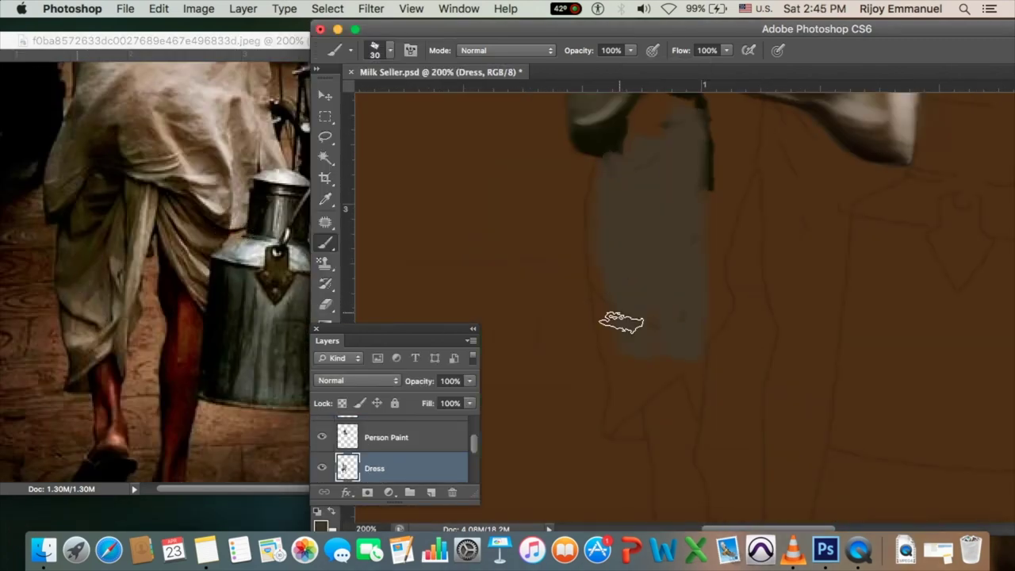
- At 48% brush opacity, paint dark shading near the garment edge and a long dark fold line
{"action": "scroll", "coordinate": [636, 383], "scroll_direction": "down", "scroll_amount": 3}
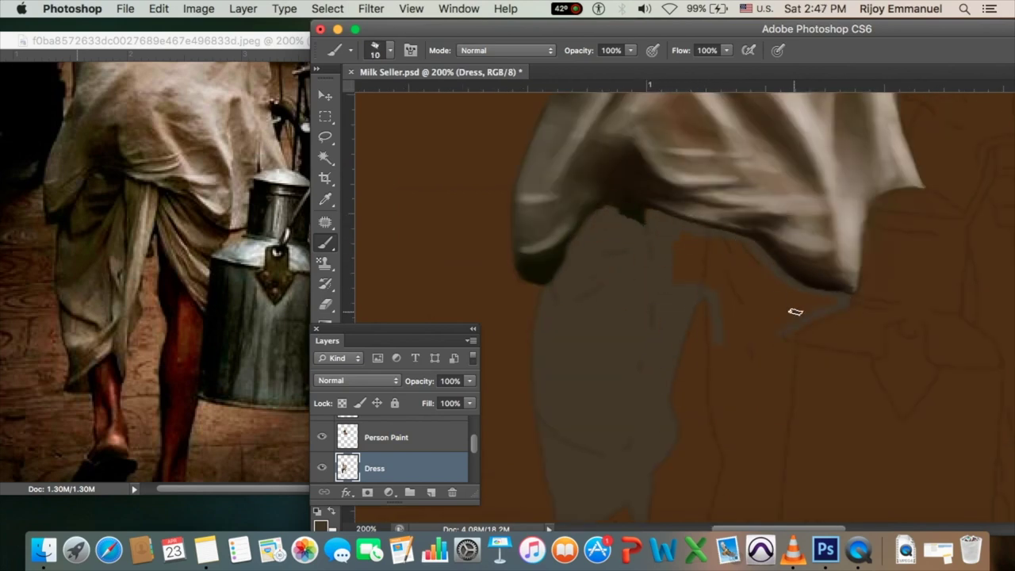
{"action": "scroll", "coordinate": [789, 270], "scroll_direction": "down", "scroll_amount": 6}
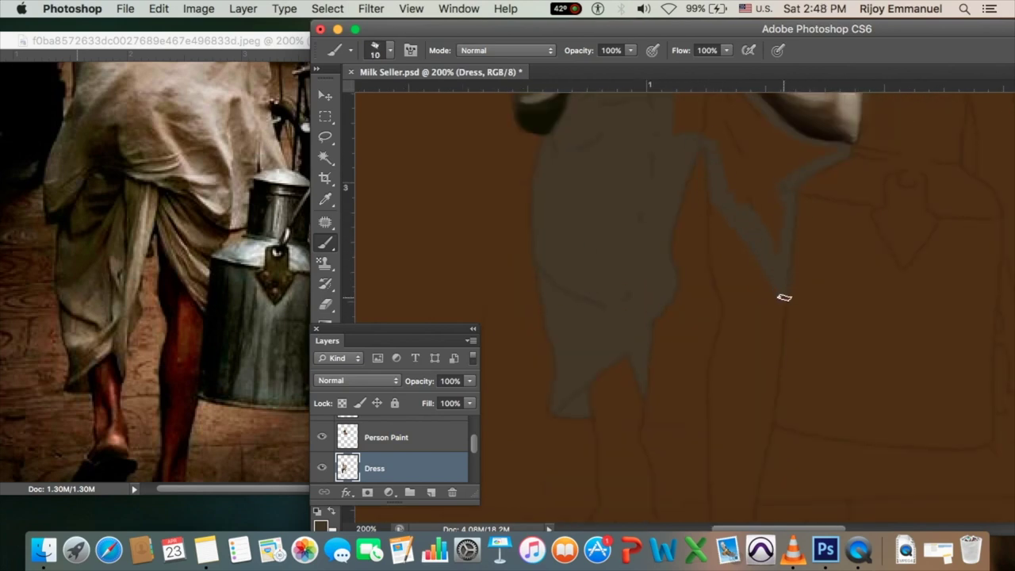
{"action": "key", "text": "4"}
{"action": "key", "text": "8"}
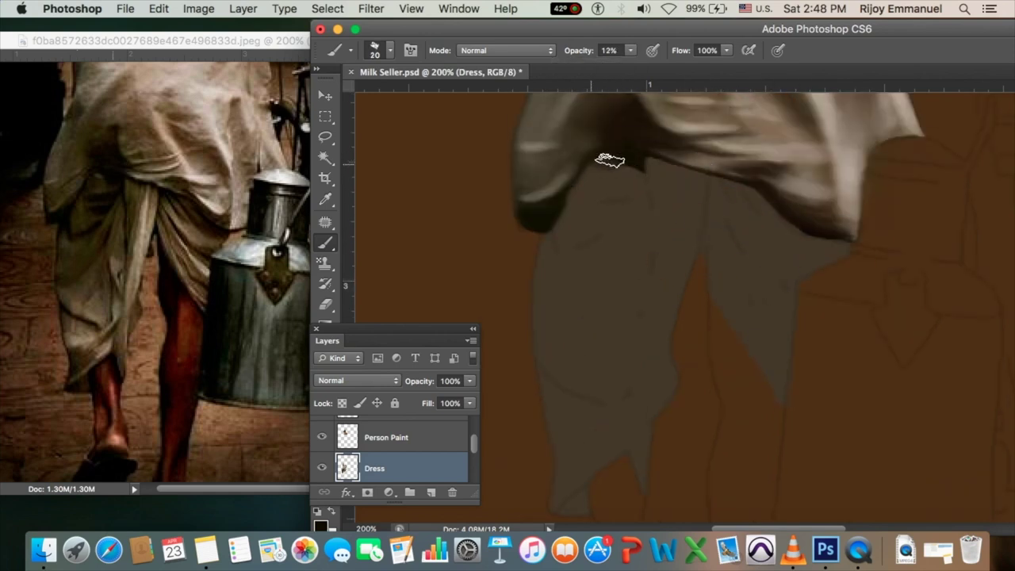
{"action": "key", "text": "bracketleft"}
{"action": "key", "text": "bracketleft"}
{"action": "key", "text": "bracketleft"}
{"action": "left_click_drag", "start_coordinate": [527, 208], "coordinate": [539, 226]}
{"action": "key", "text": "bracketleft"}
{"action": "key", "text": "bracketleft"}
{"action": "key", "text": "bracketleft"}
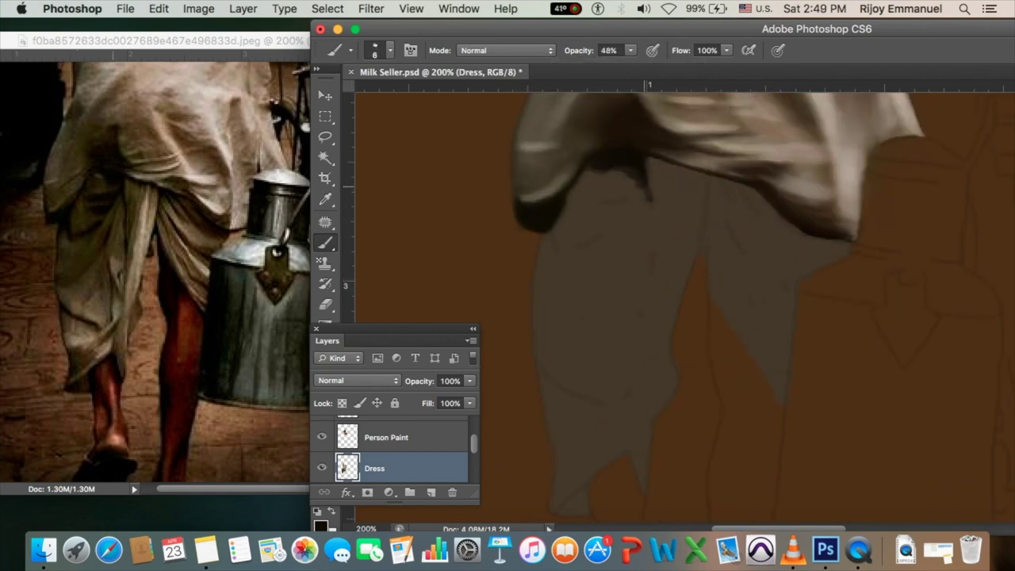
{"action": "left_click_drag", "start_coordinate": [639, 163], "coordinate": [648, 308]}
- Paint grey-brown shading down the garment fold, darkening its lower part
{"action": "left_click", "coordinate": [102, 189], "text": "alt"}
{"action": "key", "text": "bracketright"}
{"action": "key", "text": "bracketright"}
{"action": "key", "text": "bracketright"}
{"action": "left_click_drag", "start_coordinate": [638, 168], "coordinate": [632, 306]}
{"action": "left_click_drag", "start_coordinate": [603, 174], "coordinate": [546, 354]}
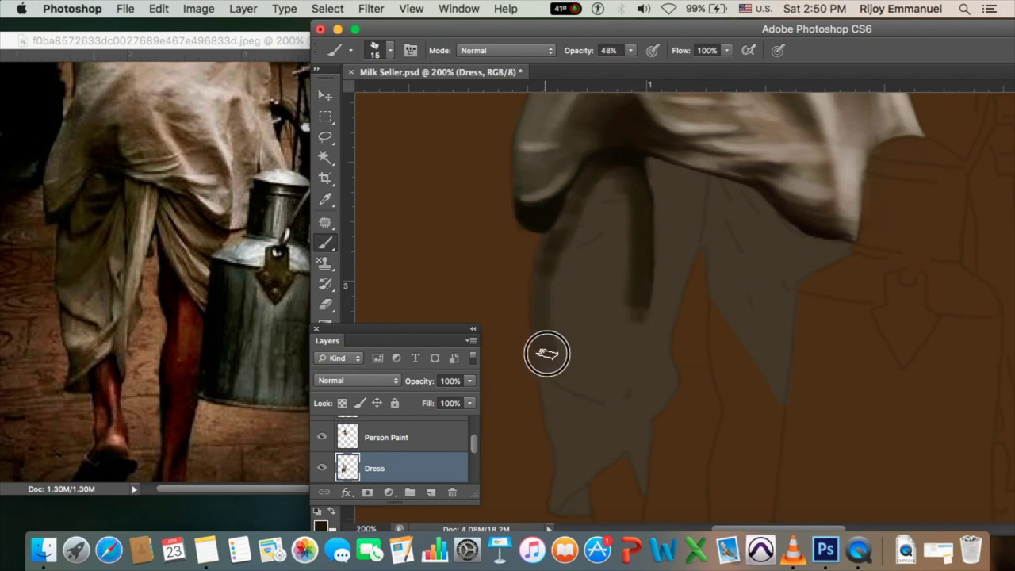
{"action": "left_click_drag", "start_coordinate": [555, 270], "coordinate": [624, 390]}
{"action": "mouse_move", "coordinate": [626, 349]}
{"action": "left_mouse_down"}
{"action": "mouse_move", "coordinate": [634, 188]}
{"action": "mouse_move", "coordinate": [608, 420]}
{"action": "mouse_move", "coordinate": [596, 358]}
{"action": "mouse_move", "coordinate": [659, 220]}
{"action": "mouse_move", "coordinate": [635, 444]}
{"action": "left_mouse_up"}
{"action": "mouse_move", "coordinate": [592, 357]}
{"action": "left_mouse_down"}
{"action": "mouse_move", "coordinate": [622, 179]}
{"action": "mouse_move", "coordinate": [634, 211]}
{"action": "mouse_move", "coordinate": [550, 229]}
{"action": "mouse_move", "coordinate": [566, 261]}
{"action": "left_mouse_up"}
{"action": "key", "text": "bracketright"}
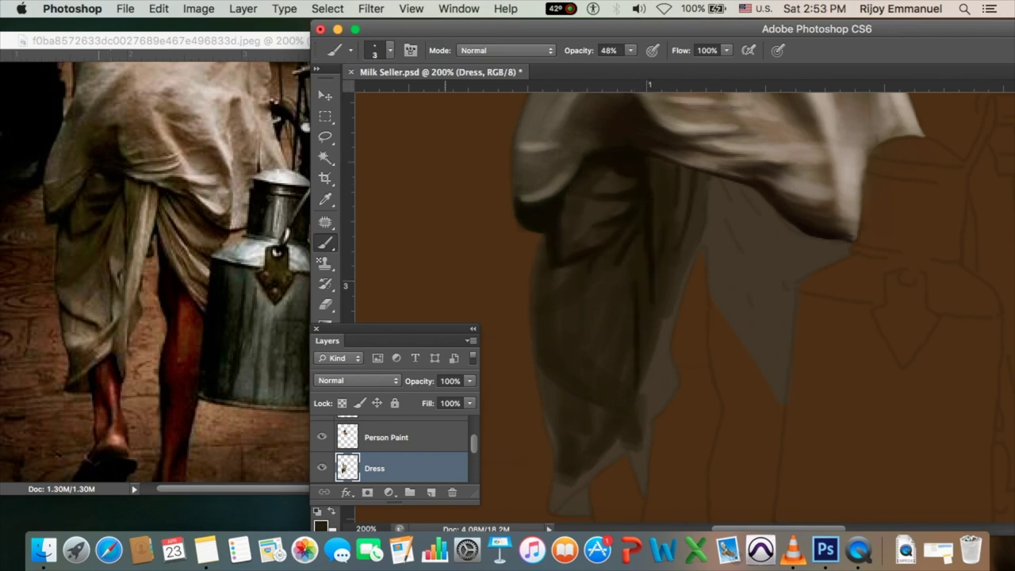
- Sample the dark fold colour at 14% opacity and deepen the drape's fold shadows, then view at 100%
{"action": "key", "text": "bracketright"}
{"action": "key", "text": "bracketright"}
{"action": "key", "text": "bracketright"}
{"action": "key", "text": "1"}
{"action": "key", "text": "4"}
{"action": "key", "text": "bracketleft"}
{"action": "key", "text": "bracketleft"}
{"action": "key", "text": "bracketleft"}
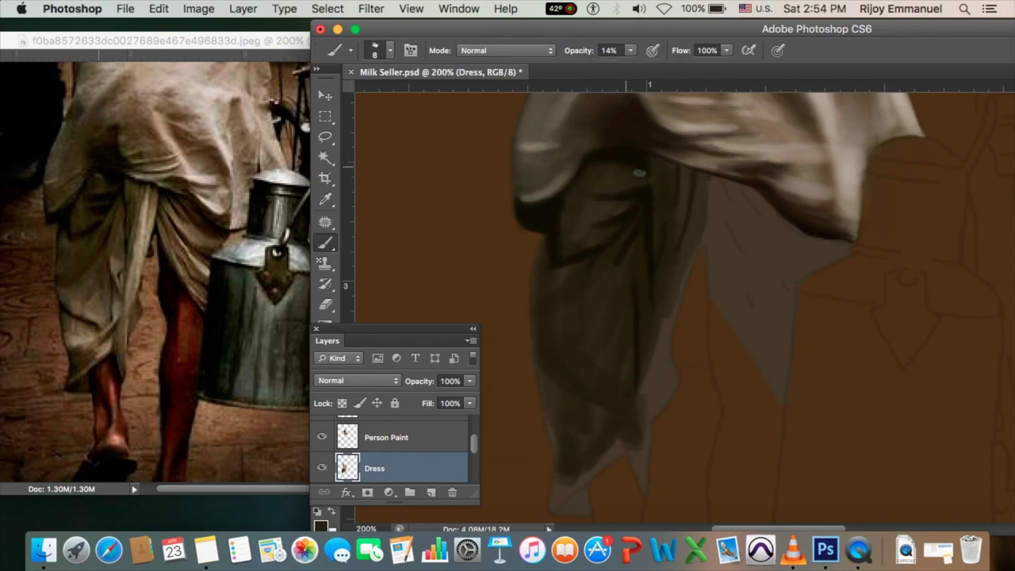
{"action": "key", "text": "bracketright"}
{"action": "key", "text": "bracketright"}
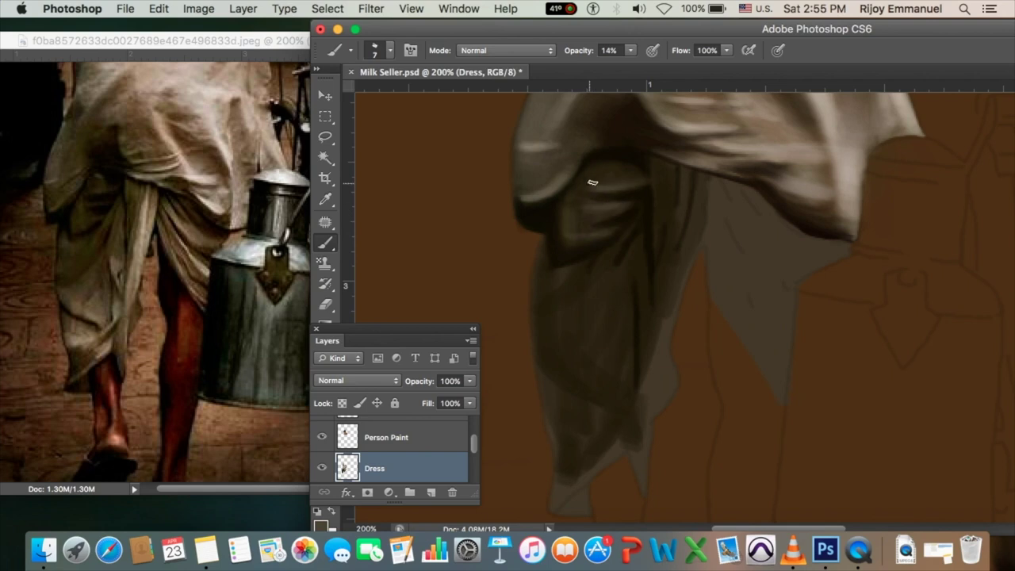
{"action": "key", "text": "bracketright"}
{"action": "left_click", "coordinate": [645, 208], "text": "alt"}
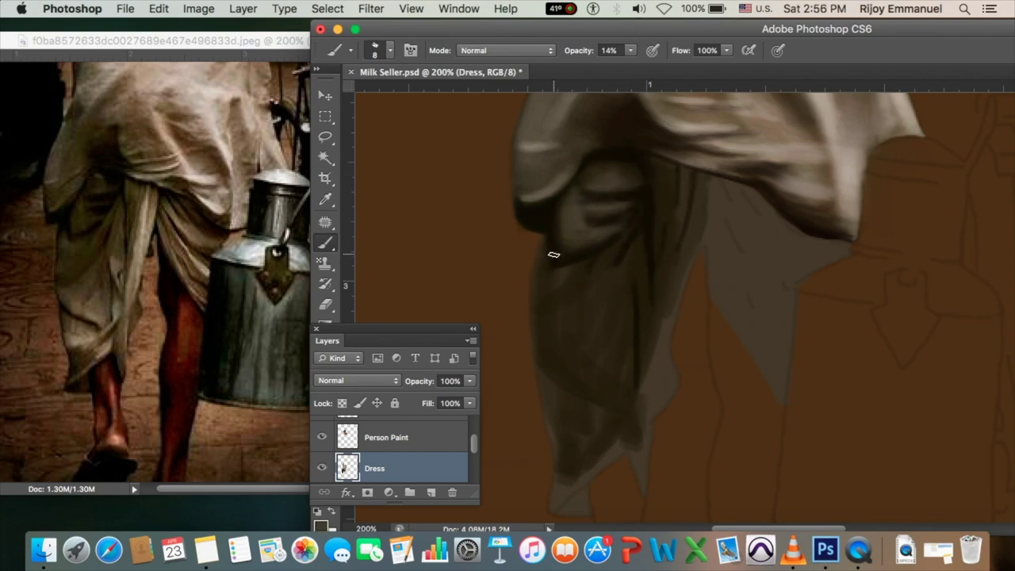
{"action": "key", "text": "bracketleft"}
{"action": "key", "text": "bracketleft"}
{"action": "key", "text": "bracketleft"}
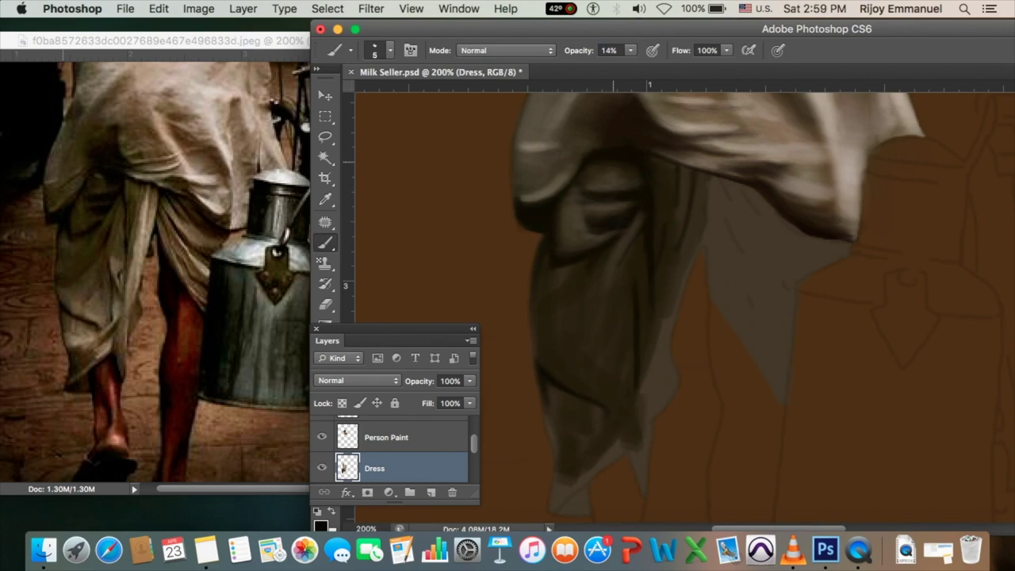
{"action": "key", "text": "bracketright"}
{"action": "key", "text": "bracketright"}
{"action": "key", "text": "bracketright"}
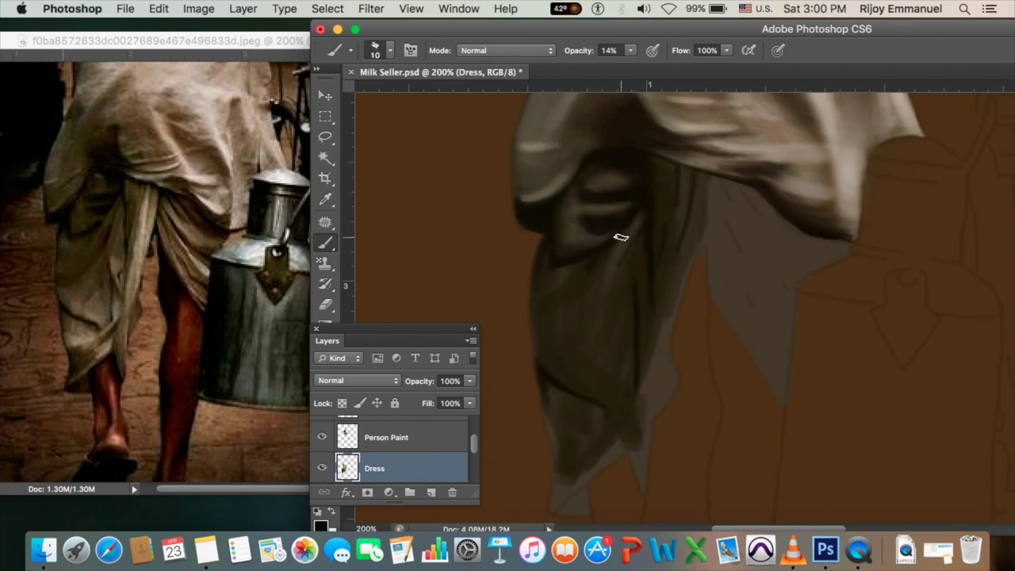
{"action": "key", "text": "bracketleft"}
{"action": "key", "text": "bracketleft"}
{"action": "key", "text": "bracketleft"}
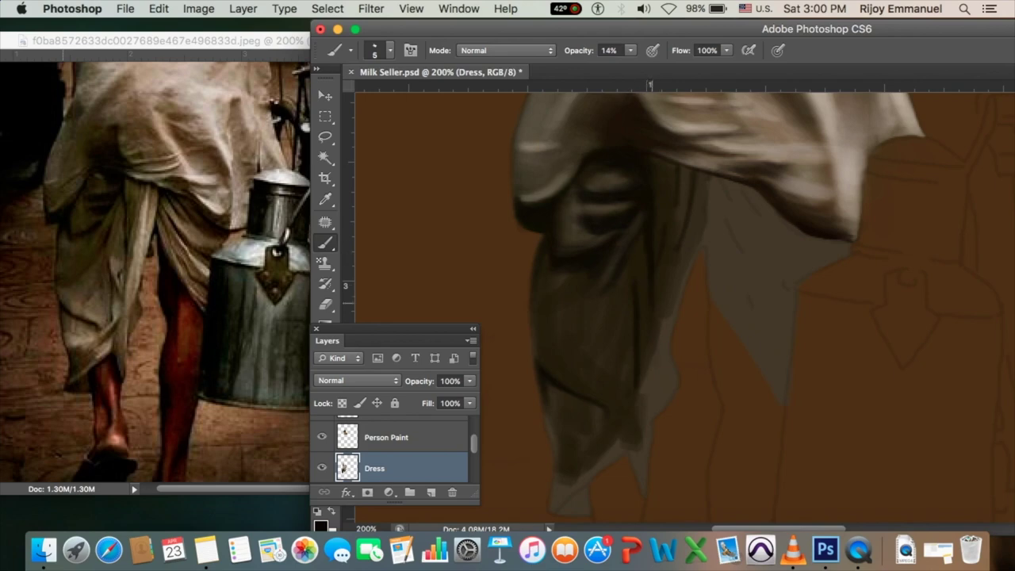
{"action": "key", "text": "super+0"}
{"action": "key", "text": "super+1"}
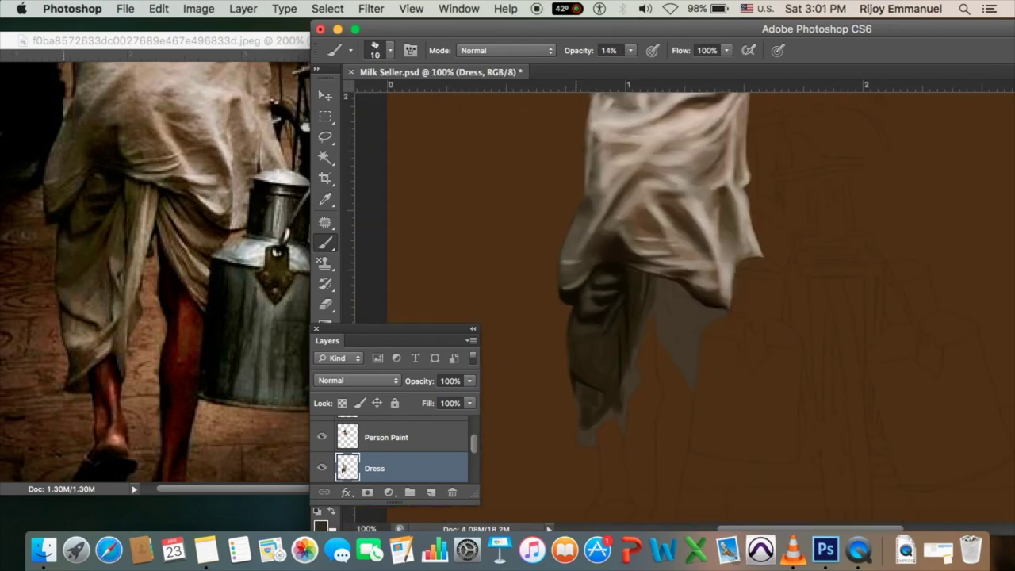
- Sample a lighter grey-brown at 6% opacity and paint light streaks along the lower dress folds
{"action": "left_click_drag", "start_coordinate": [632, 59], "coordinate": [626, 61]}
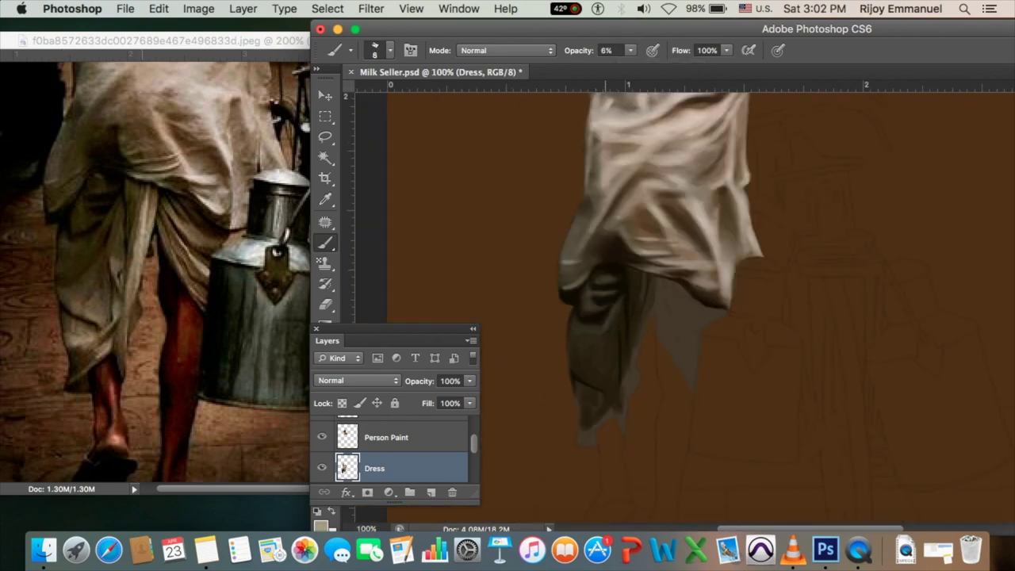
{"action": "key", "text": "bracketright"}
{"action": "key", "text": "bracketright"}
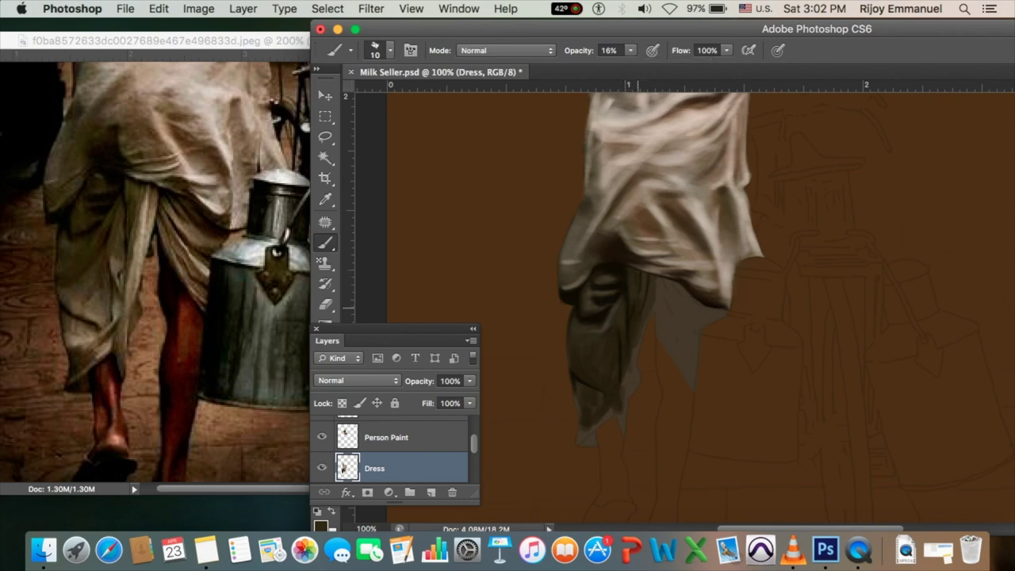
{"action": "left_click", "coordinate": [665, 317], "text": "alt"}
{"action": "left_click_drag", "start_coordinate": [639, 277], "coordinate": [639, 354]}
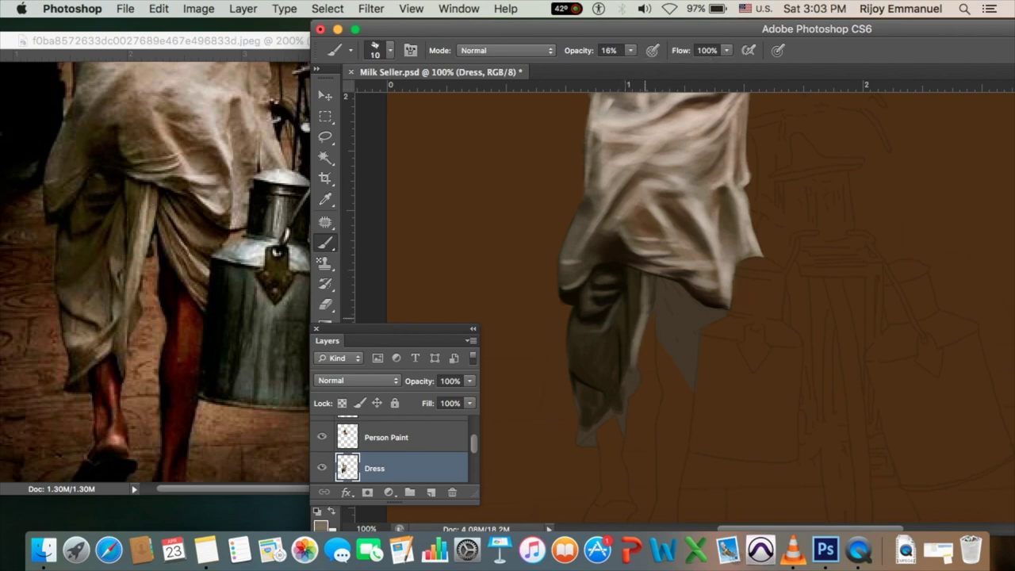
{"action": "left_click_drag", "start_coordinate": [645, 279], "coordinate": [652, 311]}
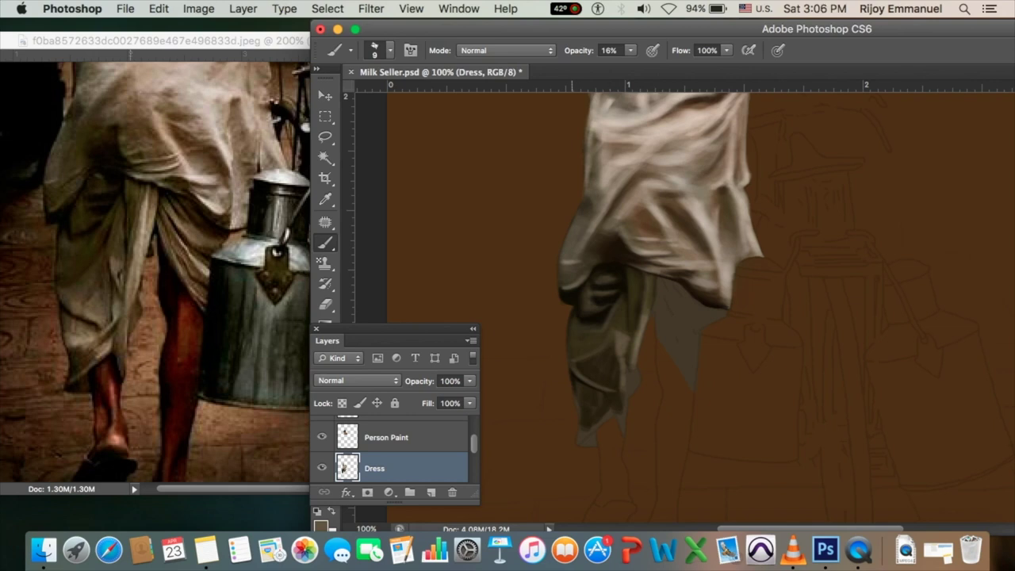
{"action": "key", "text": "bracketright"}
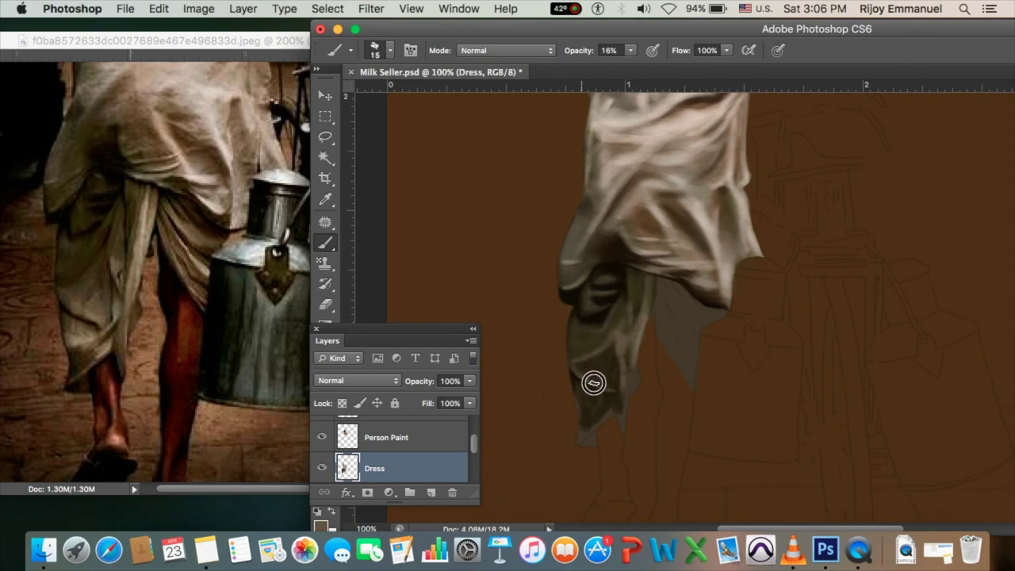
{"action": "left_click_drag", "start_coordinate": [591, 381], "coordinate": [617, 357]}
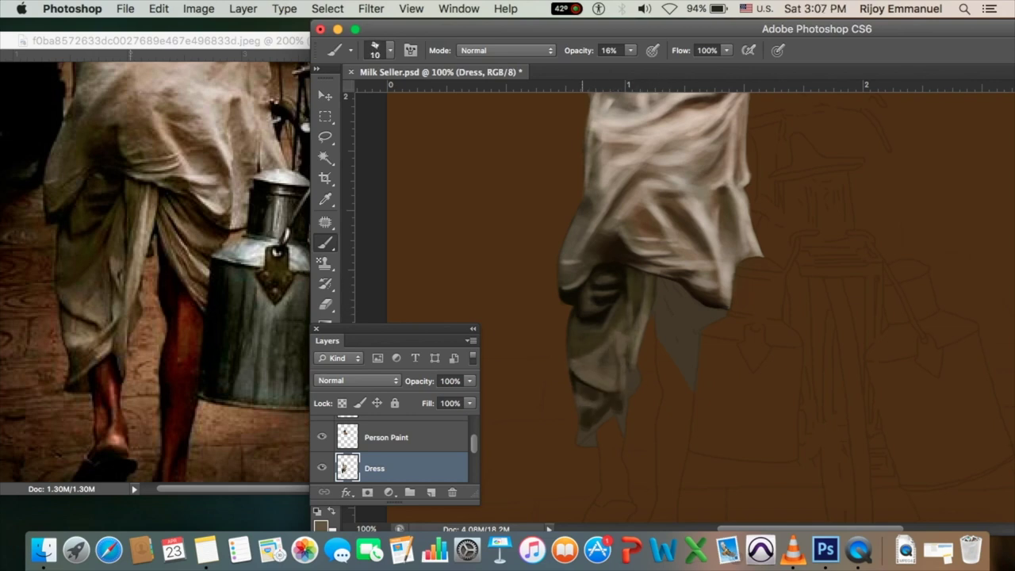
{"action": "key", "text": "bracketright"}
{"action": "key", "text": "bracketright"}
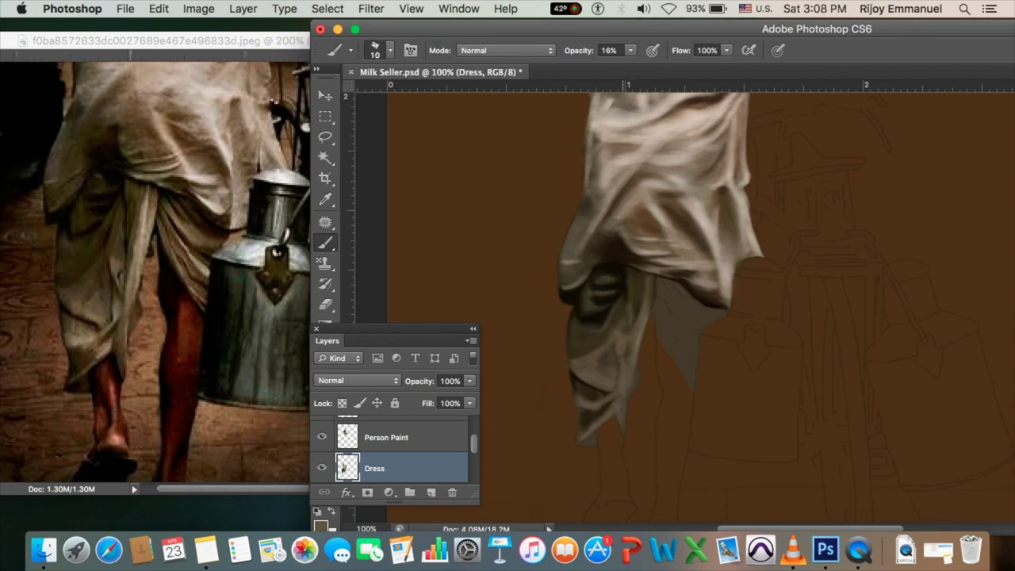
{"action": "key", "text": "0"}
{"action": "key", "text": "9"}
{"action": "scroll", "coordinate": [603, 397], "scroll_direction": "up", "scroll_amount": 2}
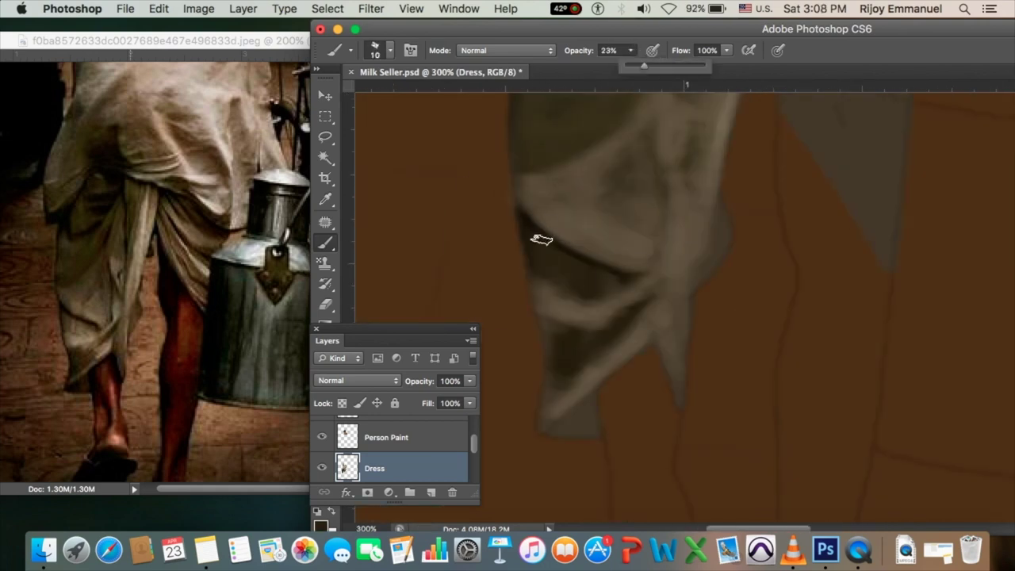
- Paint subtle light and dark strokes on the bottom fold at 10% opacity
{"action": "key", "text": "1"}
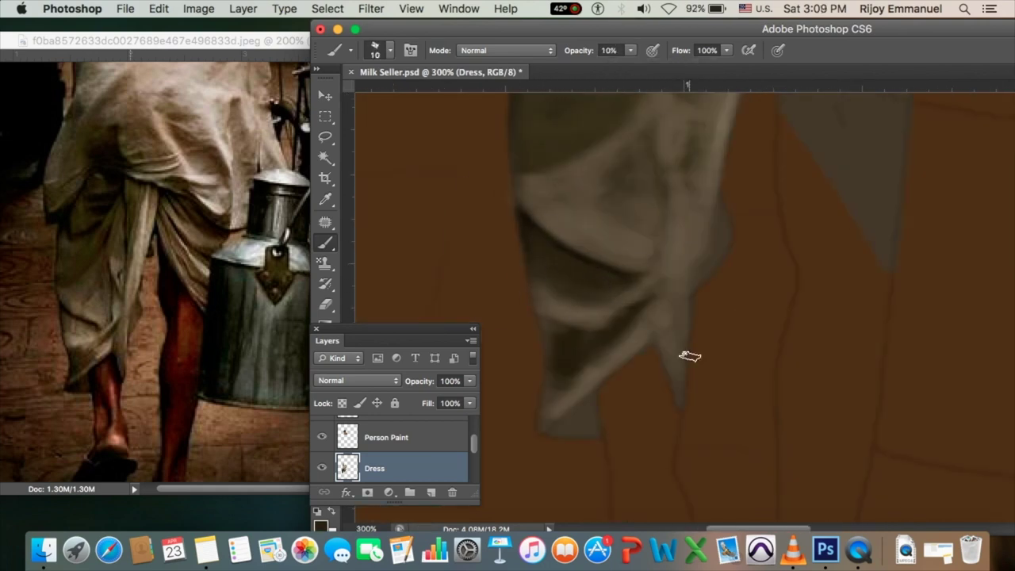
{"action": "scroll", "coordinate": [689, 333], "scroll_direction": "down", "scroll_amount": 1}
{"action": "mouse_move", "coordinate": [599, 389]}
{"action": "left_mouse_down"}
{"action": "mouse_move", "coordinate": [590, 397]}
{"action": "mouse_move", "coordinate": [619, 351]}
{"action": "mouse_move", "coordinate": [662, 323]}
{"action": "left_mouse_up"}
{"action": "key", "text": "bracketright"}
{"action": "key", "text": "bracketright"}
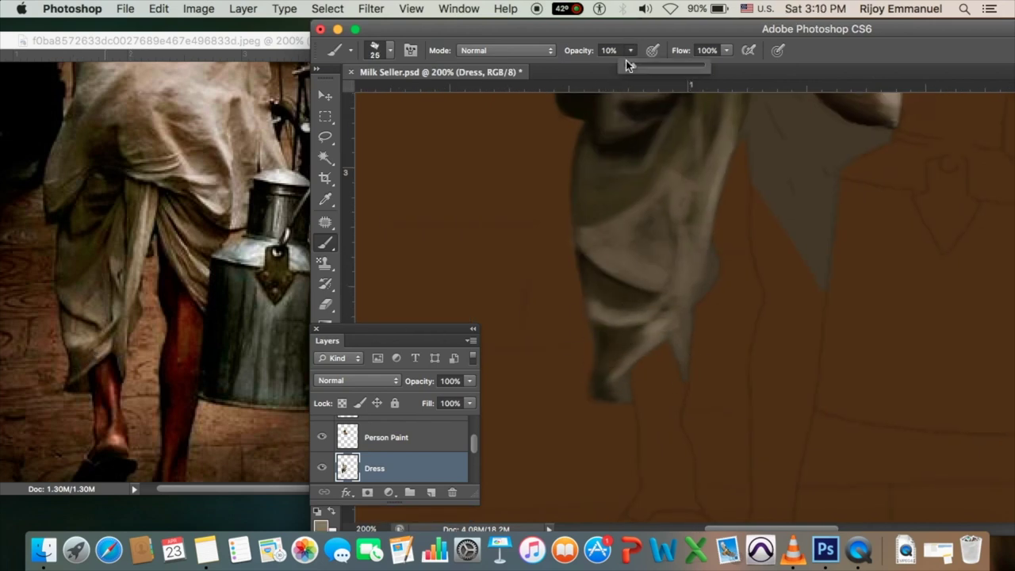
{"action": "key", "text": "5"}
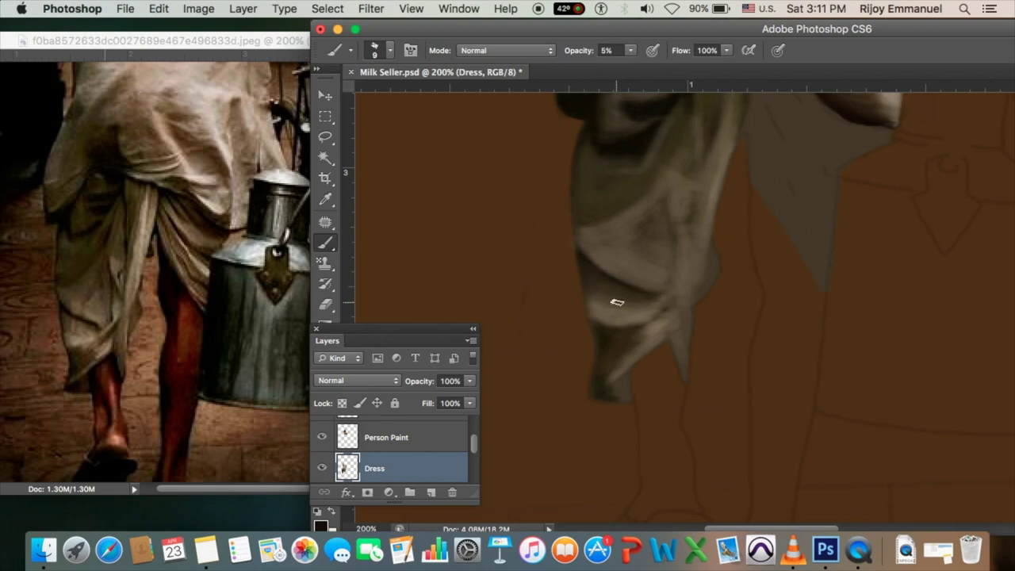
{"action": "key", "text": "bracketleft"}
{"action": "key", "text": "bracketleft"}
{"action": "key", "text": "bracketleft"}
- Switch to a textured brush tip, resize it, and sample a beige tone for highlights
{"action": "key", "text": "period"}
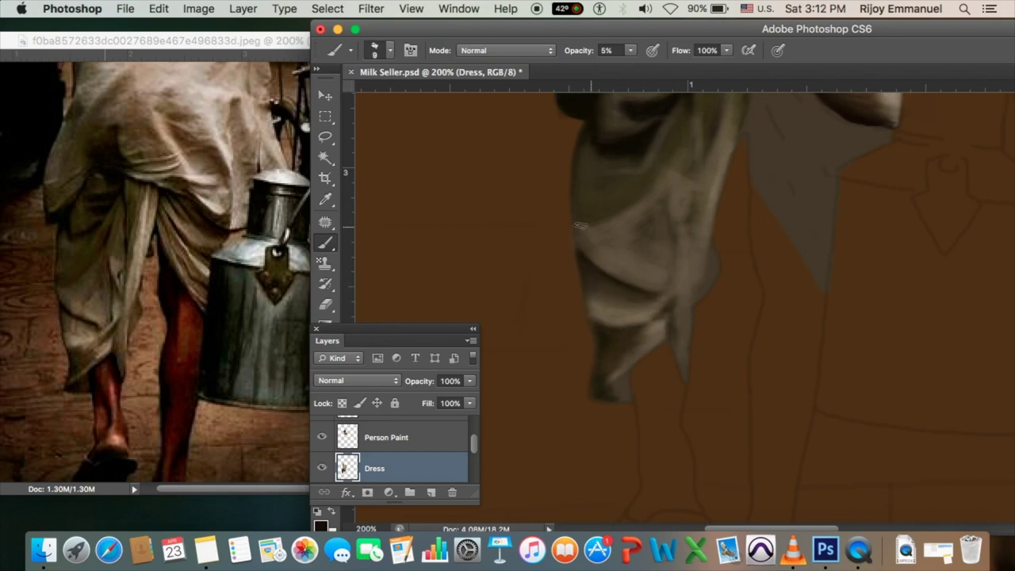
{"action": "key", "text": "bracketleft"}
{"action": "key", "text": "bracketleft"}
{"action": "key", "text": "bracketleft"}
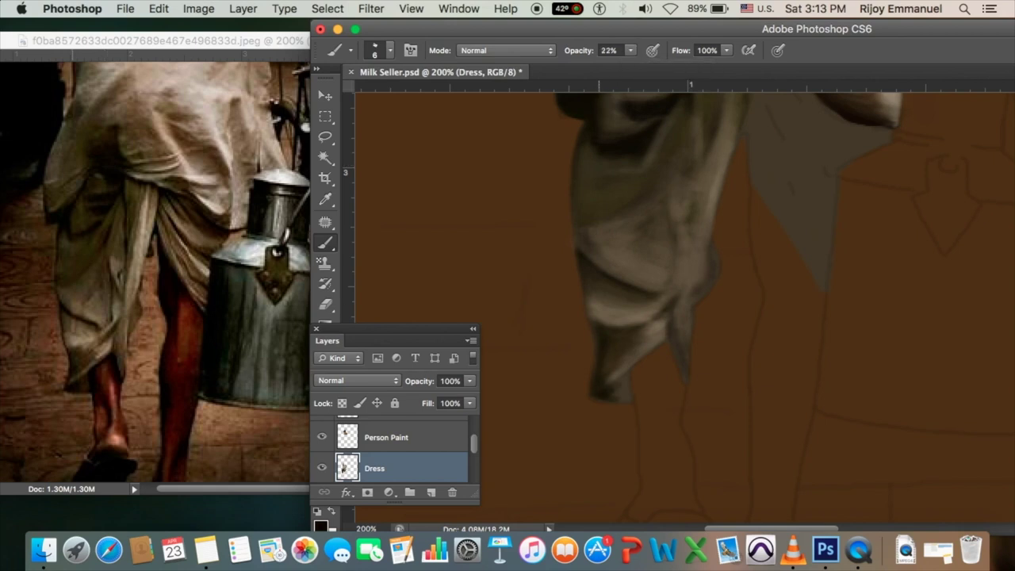
{"action": "key", "text": "bracketright"}
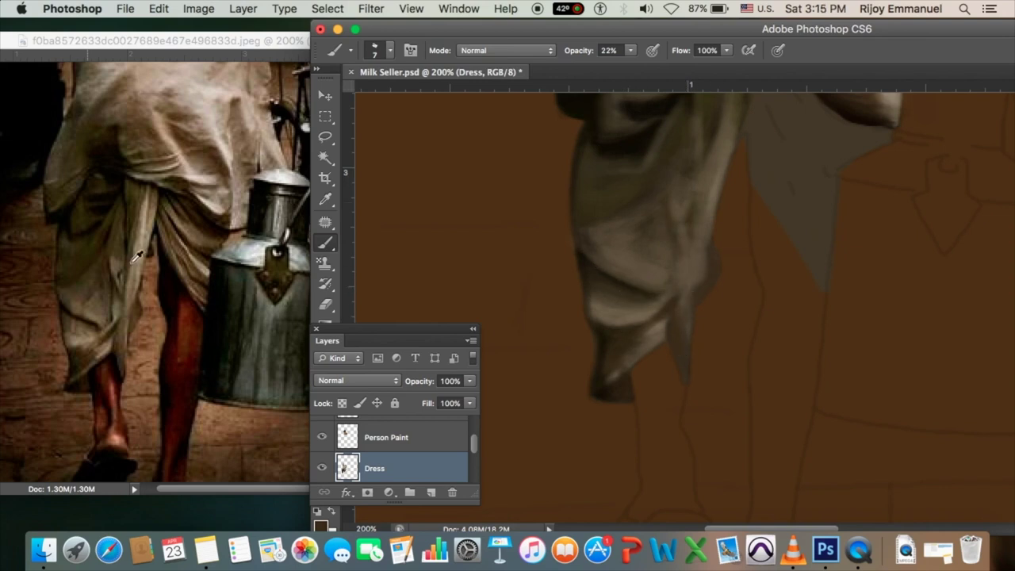
{"action": "key", "text": "1"}
{"action": "key", "text": "1"}
{"action": "key", "text": "bracketright"}
{"action": "key", "text": "bracketright"}
{"action": "key", "text": "bracketright"}
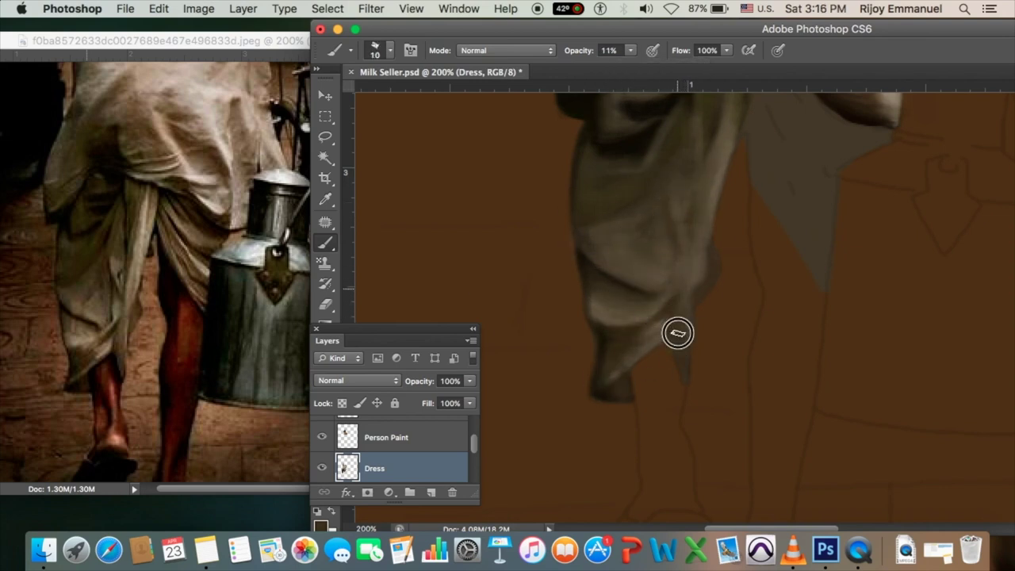
{"action": "scroll", "coordinate": [682, 187], "scroll_direction": "up", "scroll_amount": 5}
{"action": "left_click", "coordinate": [682, 187], "text": "alt"}
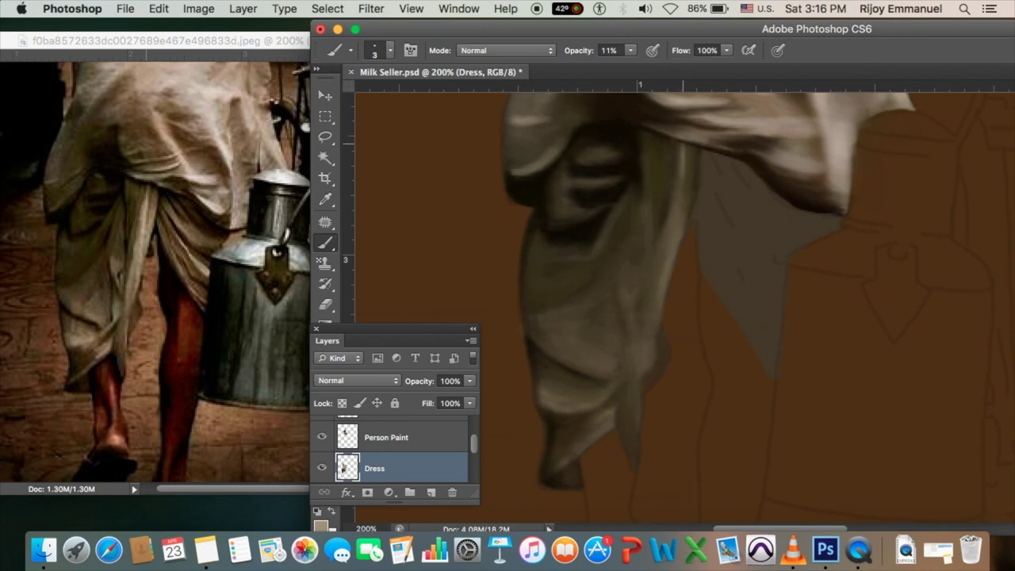
- Paint light highlights along the dress fold with the brush at 8% opacity
{"action": "left_click_drag", "start_coordinate": [682, 165], "coordinate": [656, 274]}
{"action": "key", "text": "bracketright"}
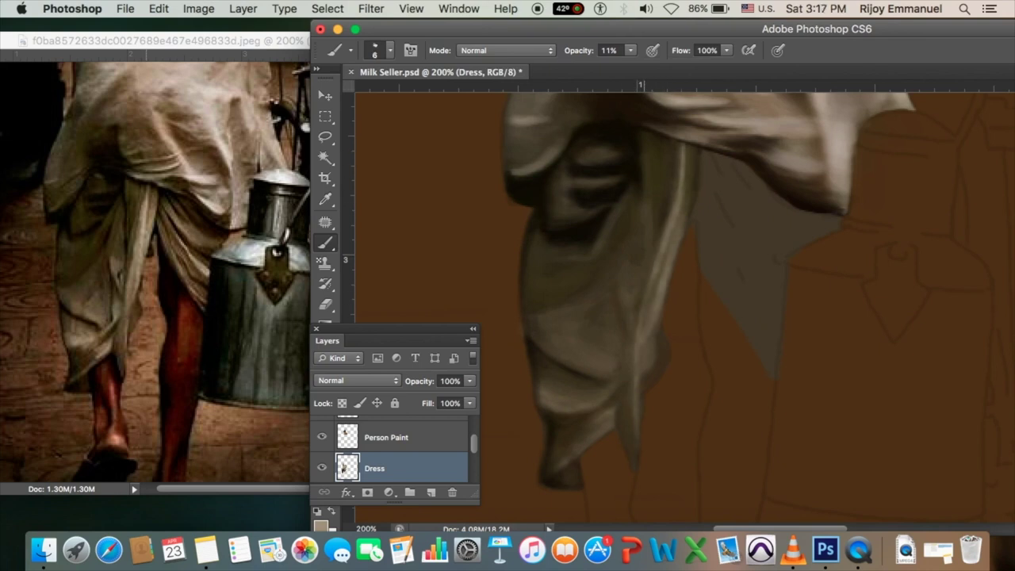
{"action": "key", "text": "0"}
{"action": "key", "text": "8"}
{"action": "key", "text": "bracketright"}
{"action": "key", "text": "bracketright"}
{"action": "key", "text": "bracketright"}
{"action": "left_click_drag", "start_coordinate": [641, 382], "coordinate": [628, 467]}
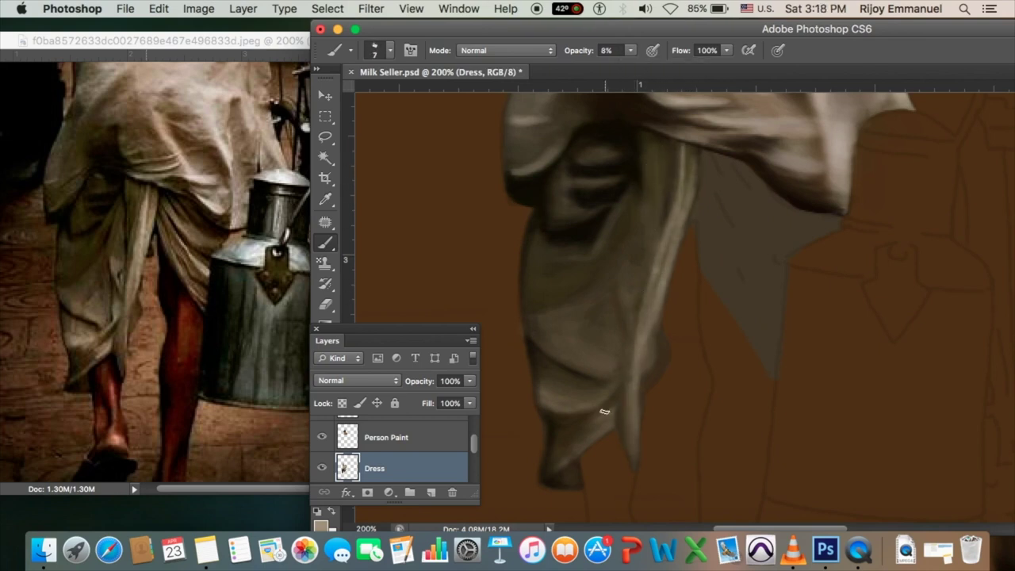
- Add broader light highlights across the lower and central dress folds
{"action": "key", "text": "bracketright"}
{"action": "key", "text": "bracketright"}
{"action": "key", "text": "bracketright"}
{"action": "mouse_move", "coordinate": [615, 415]}
{"action": "left_mouse_down"}
{"action": "mouse_move", "coordinate": [576, 436]}
{"action": "mouse_move", "coordinate": [578, 450]}
{"action": "left_mouse_up"}
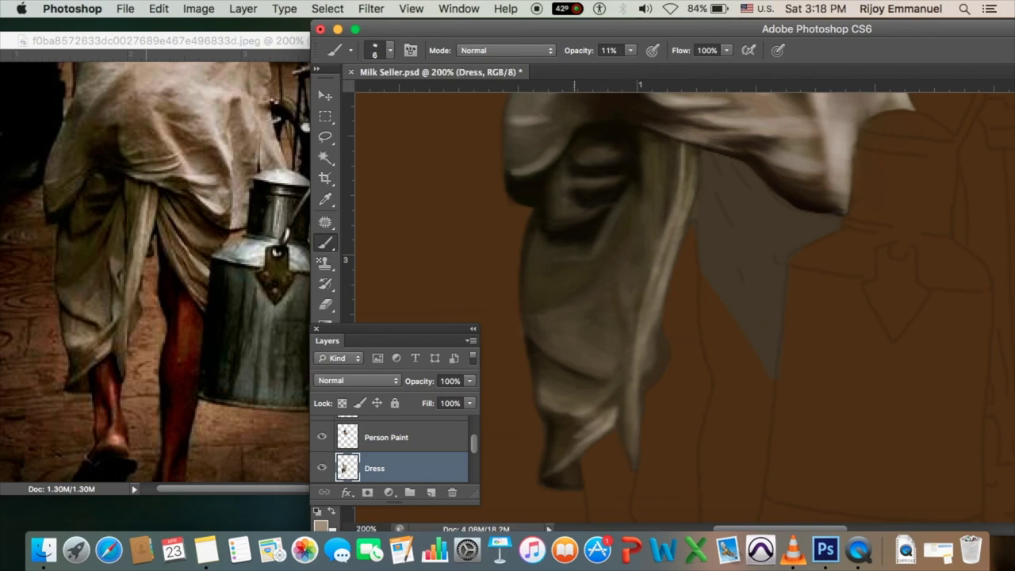
{"action": "mouse_move", "coordinate": [540, 388]}
{"action": "left_mouse_down"}
{"action": "mouse_move", "coordinate": [579, 399]}
{"action": "mouse_move", "coordinate": [617, 349]}
{"action": "left_mouse_up"}
{"action": "left_click_drag", "start_coordinate": [626, 387], "coordinate": [625, 346]}
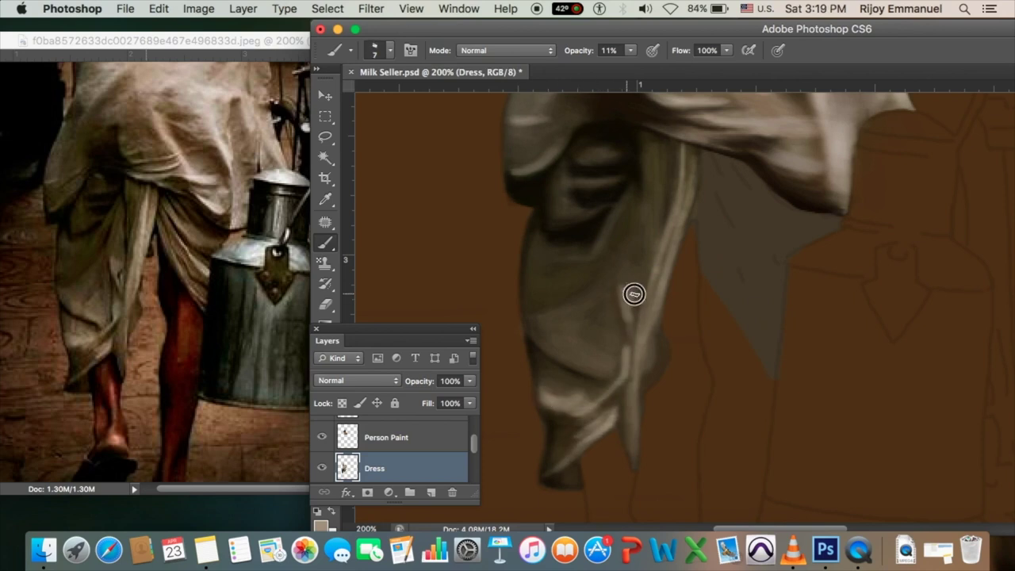
{"action": "mouse_move", "coordinate": [615, 286]}
{"action": "left_mouse_down"}
{"action": "mouse_move", "coordinate": [644, 336]}
{"action": "mouse_move", "coordinate": [644, 397]}
{"action": "left_mouse_up"}
- Paint darker shading along the light fold with a size-8 brush at 13% opacity
{"action": "key", "text": "bracketright"}
{"action": "key", "text": "bracketright"}
{"action": "key", "text": "bracketright"}
{"action": "key", "text": "bracketright"}
{"action": "key", "text": "bracketright"}
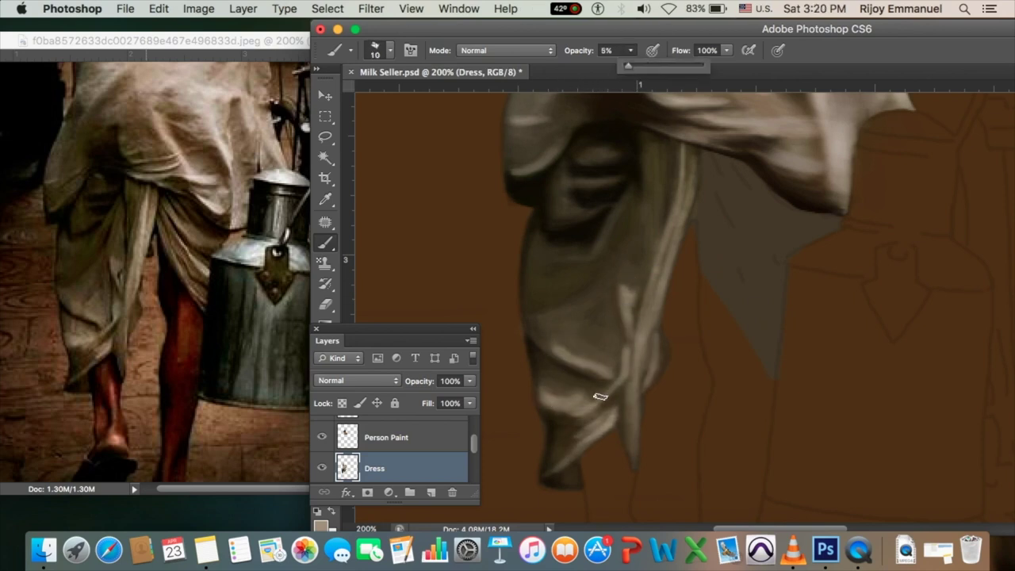
{"action": "key", "text": "0"}
{"action": "key", "text": "5"}
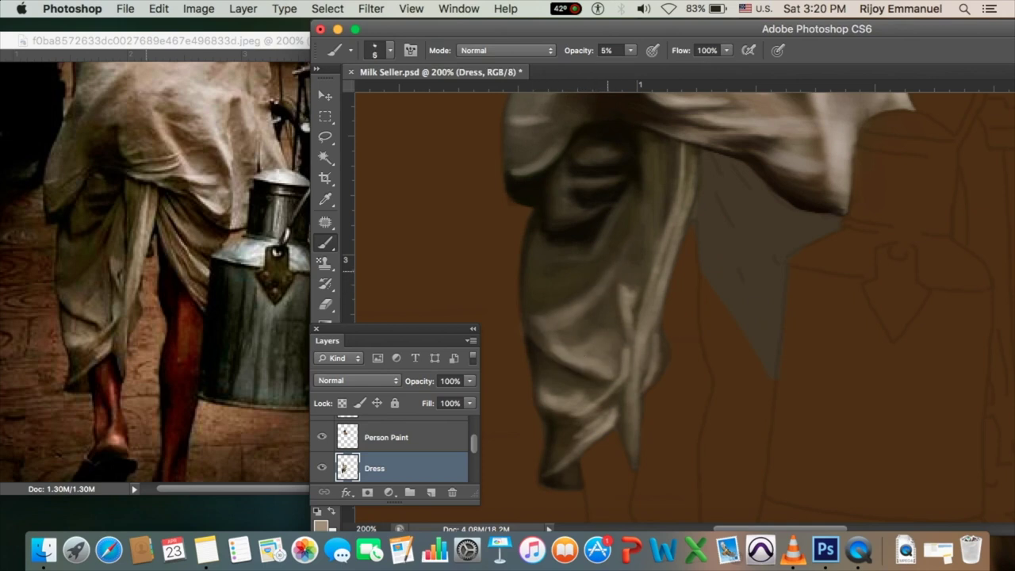
{"action": "key", "text": "bracketleft"}
{"action": "key", "text": "bracketleft"}
{"action": "key", "text": "bracketleft"}
{"action": "key", "text": "bracketright"}
{"action": "key", "text": "bracketright"}
{"action": "key", "text": "bracketright"}
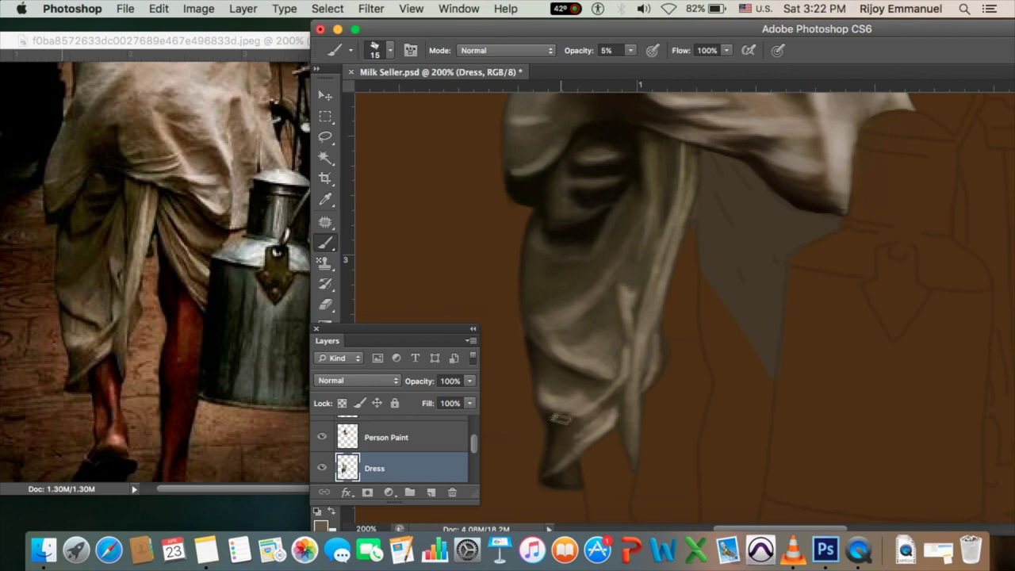
{"action": "key", "text": "bracketleft"}
{"action": "key", "text": "bracketleft"}
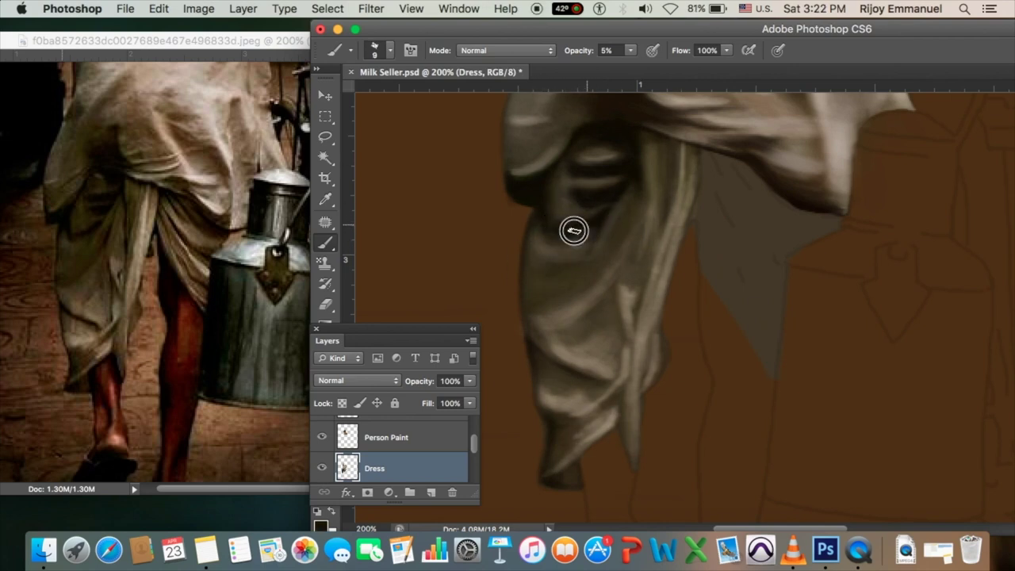
{"action": "key", "text": "1"}
{"action": "key", "text": "3"}
{"action": "key", "text": "bracketleft"}
{"action": "key", "text": "bracketleft"}
{"action": "key", "text": "bracketleft"}
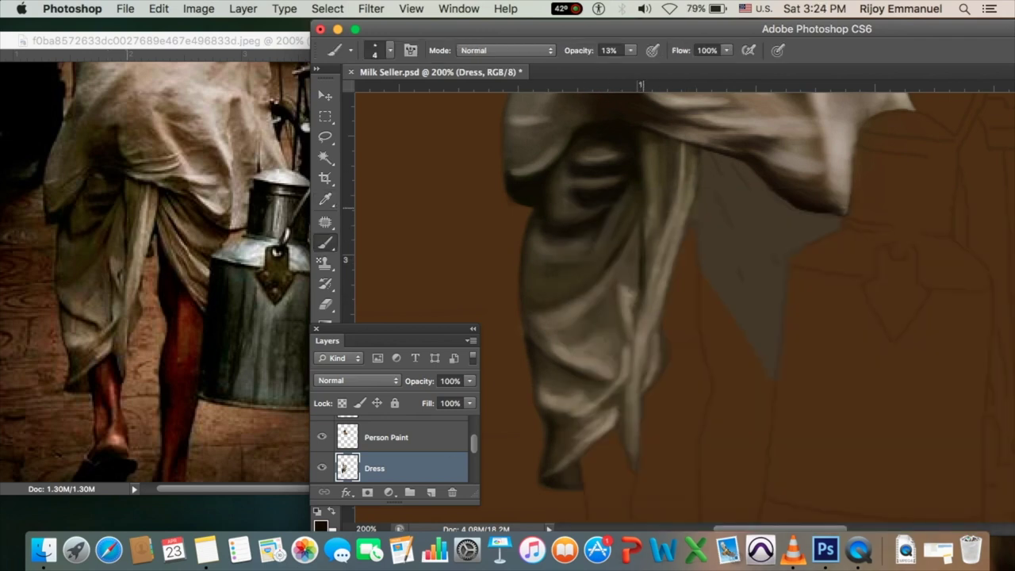
{"action": "key", "text": "bracketright"}
{"action": "key", "text": "bracketright"}
{"action": "key", "text": "bracketright"}
{"action": "mouse_move", "coordinate": [642, 233]}
{"action": "left_mouse_down"}
{"action": "mouse_move", "coordinate": [635, 191]}
{"action": "mouse_move", "coordinate": [655, 152]}
{"action": "mouse_move", "coordinate": [649, 284]}
{"action": "left_mouse_up"}
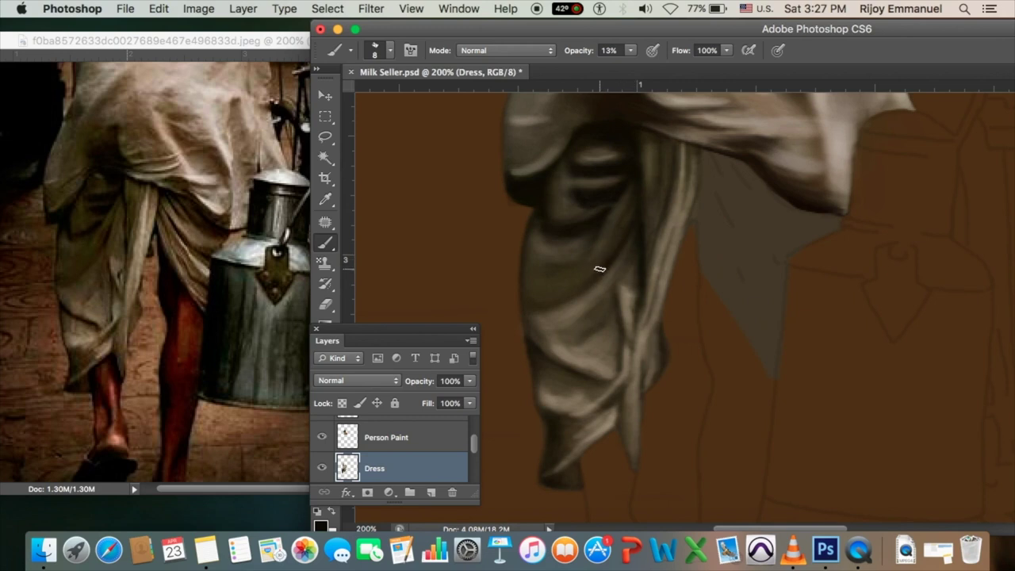
{"action": "key", "text": "bracketright"}
{"action": "key", "text": "bracketright"}
{"action": "key", "text": "bracketright"}
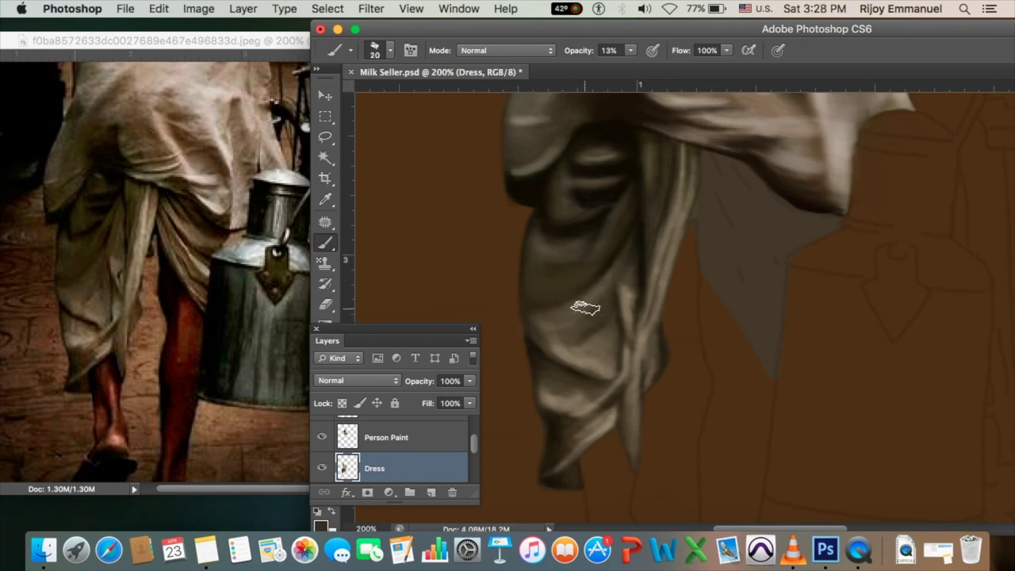
{"action": "left_click", "coordinate": [613, 297]}
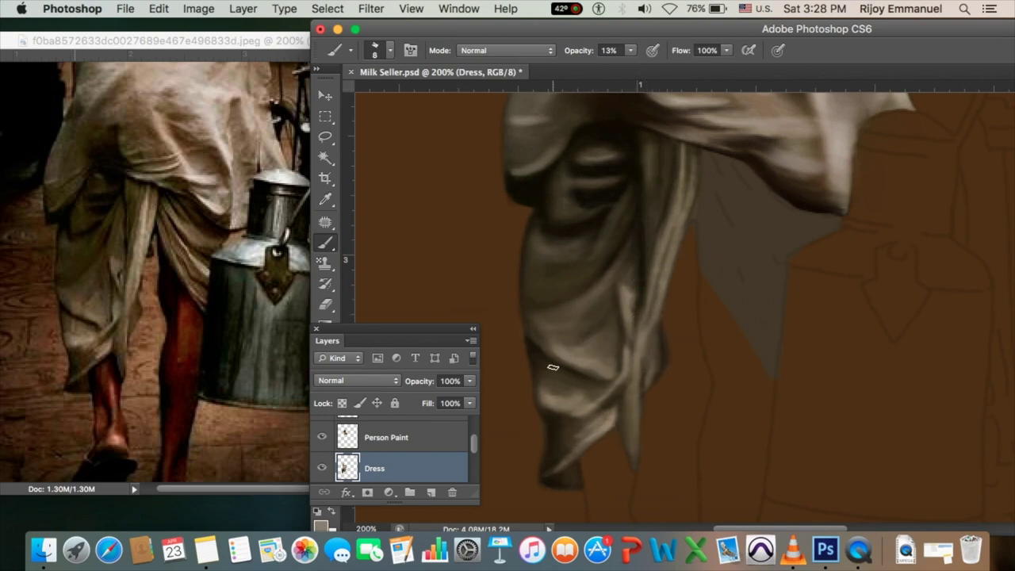
{"action": "key", "text": "bracketleft"}
{"action": "key", "text": "bracketleft"}
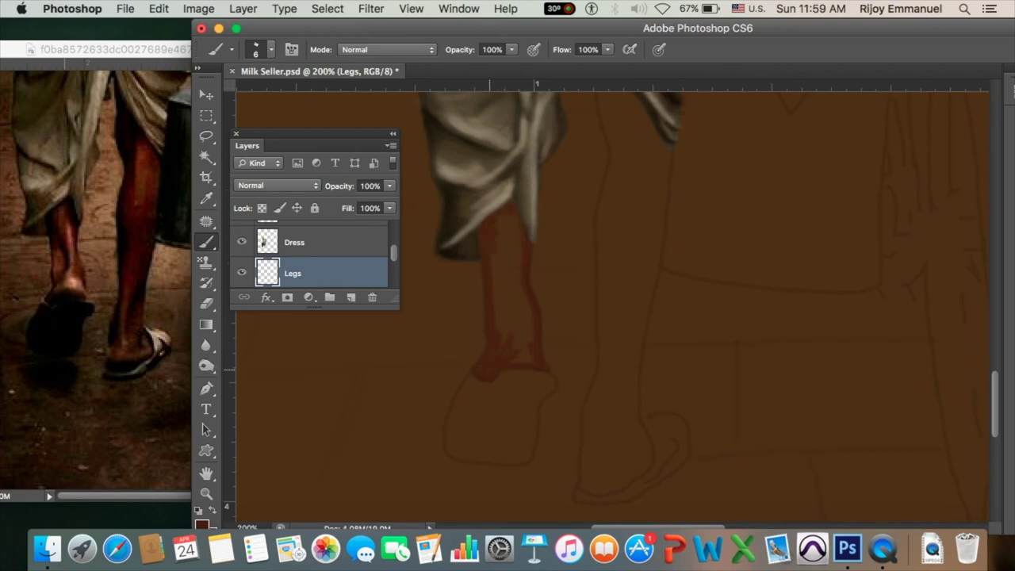
- Block in the upper and lower left leg in reddish-brown
{"action": "key", "text": "bracketright"}
{"action": "key", "text": "bracketright"}
{"action": "mouse_move", "coordinate": [511, 208]}
{"action": "left_mouse_down"}
{"action": "mouse_move", "coordinate": [497, 248]}
{"action": "mouse_move", "coordinate": [498, 351]}
{"action": "mouse_move", "coordinate": [481, 370]}
{"action": "mouse_move", "coordinate": [491, 283]}
{"action": "left_mouse_up"}
{"action": "key", "text": "bracketleft"}
{"action": "key", "text": "bracketleft"}
{"action": "key", "text": "bracketright"}
{"action": "key", "text": "bracketright"}
{"action": "left_click_drag", "start_coordinate": [584, 469], "coordinate": [604, 357]}
- Fill the right leg down to its heel with the same reddish-brown
{"action": "scroll", "coordinate": [624, 141], "scroll_direction": "up", "scroll_amount": 3}
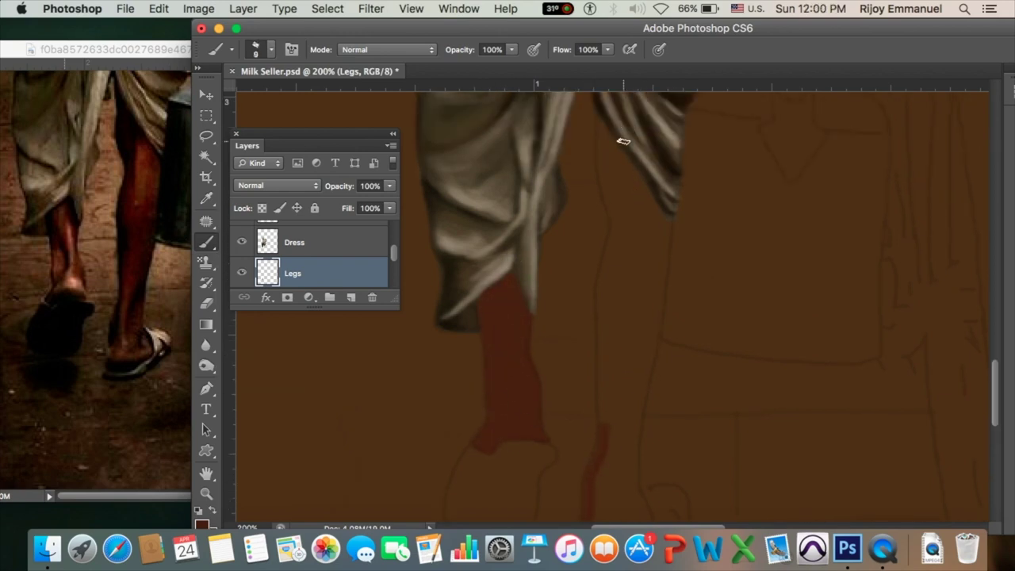
{"action": "left_click_drag", "start_coordinate": [600, 136], "coordinate": [607, 326]}
{"action": "scroll", "coordinate": [619, 420], "scroll_direction": "down", "scroll_amount": 5}
{"action": "scroll", "coordinate": [619, 420], "scroll_direction": "left", "scroll_amount": 1}
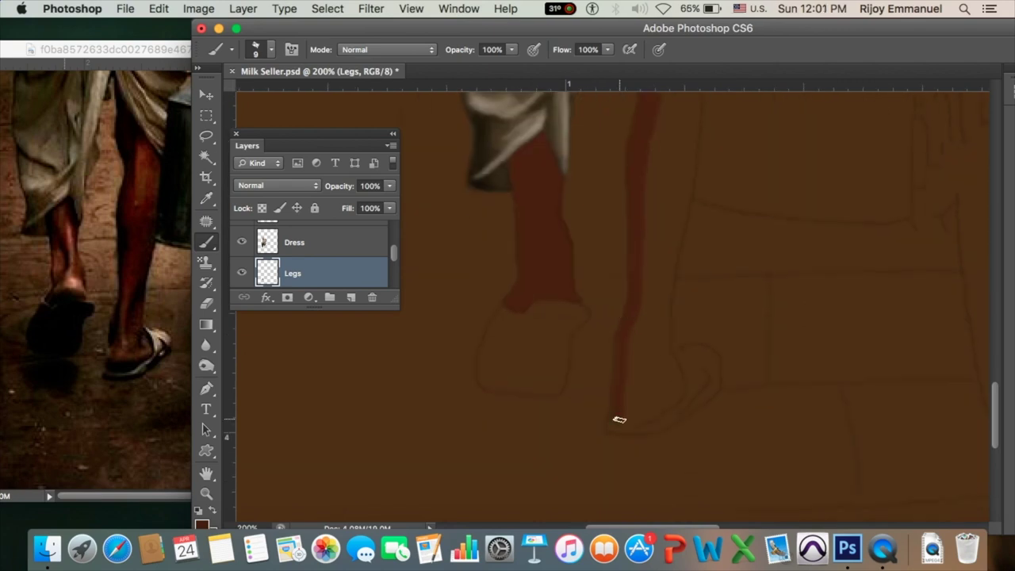
{"action": "left_click_drag", "start_coordinate": [671, 397], "coordinate": [672, 222]}
{"action": "scroll", "coordinate": [650, 301], "scroll_direction": "up", "scroll_amount": 5}
{"action": "scroll", "coordinate": [650, 302], "scroll_direction": "right", "scroll_amount": 2}
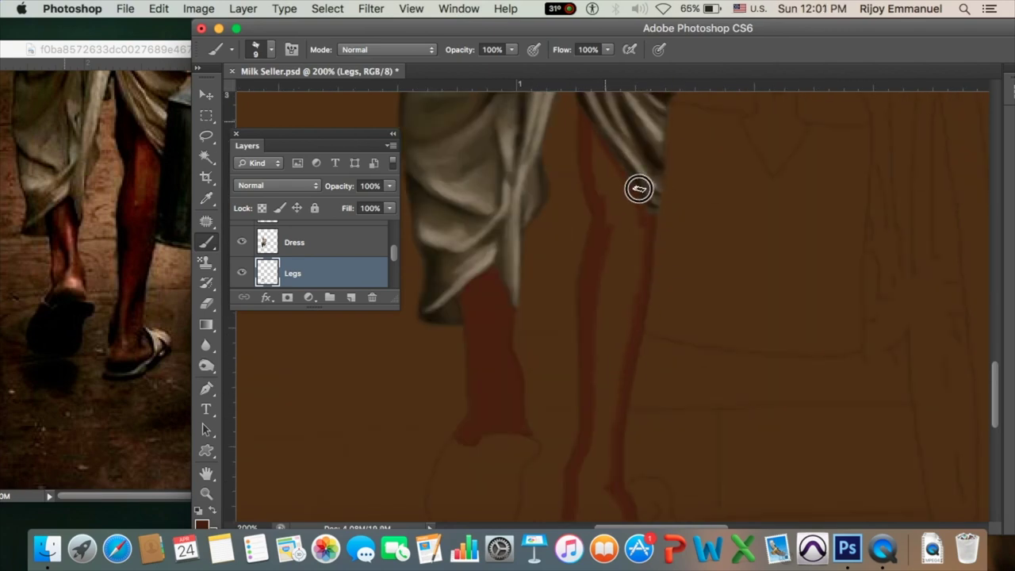
{"action": "key", "text": "bracketright"}
{"action": "key", "text": "bracketright"}
{"action": "left_click_drag", "start_coordinate": [640, 188], "coordinate": [608, 272]}
{"action": "scroll", "coordinate": [608, 272], "scroll_direction": "down", "scroll_amount": 5}
{"action": "scroll", "coordinate": [608, 273], "scroll_direction": "left", "scroll_amount": 1}
{"action": "mouse_move", "coordinate": [626, 170]}
{"action": "left_mouse_down"}
{"action": "mouse_move", "coordinate": [626, 333]}
{"action": "mouse_move", "coordinate": [649, 297]}
{"action": "left_mouse_up"}
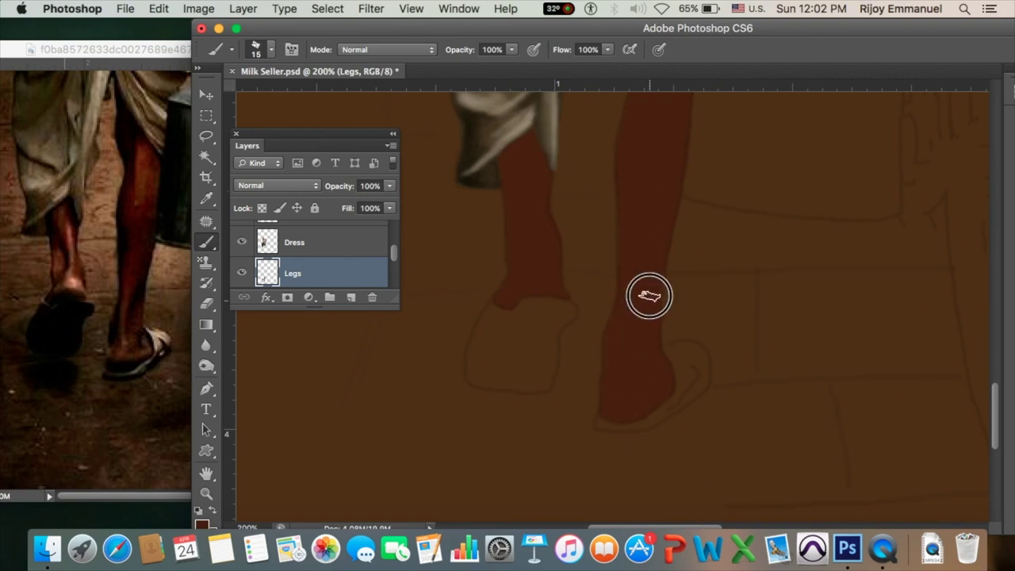
- Select the painted leg shapes and set a 9% opacity brush sampled from a dark reference skin tone
{"action": "left_click", "coordinate": [267, 273], "text": "super"}
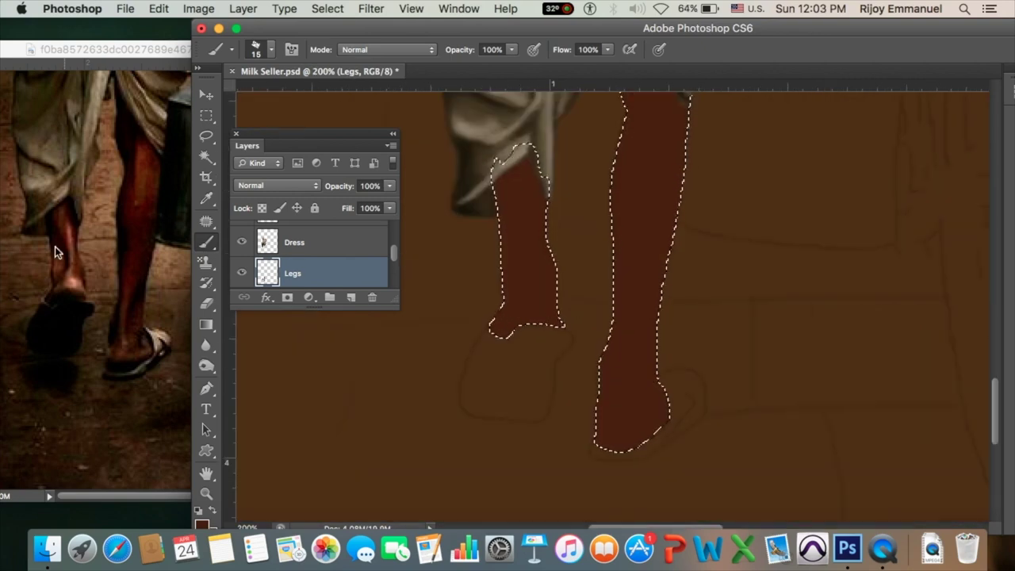
{"action": "key", "text": "bracketleft"}
{"action": "key", "text": "bracketleft"}
{"action": "key", "text": "bracketleft"}
{"action": "left_click_drag", "start_coordinate": [512, 49], "coordinate": [481, 72]}
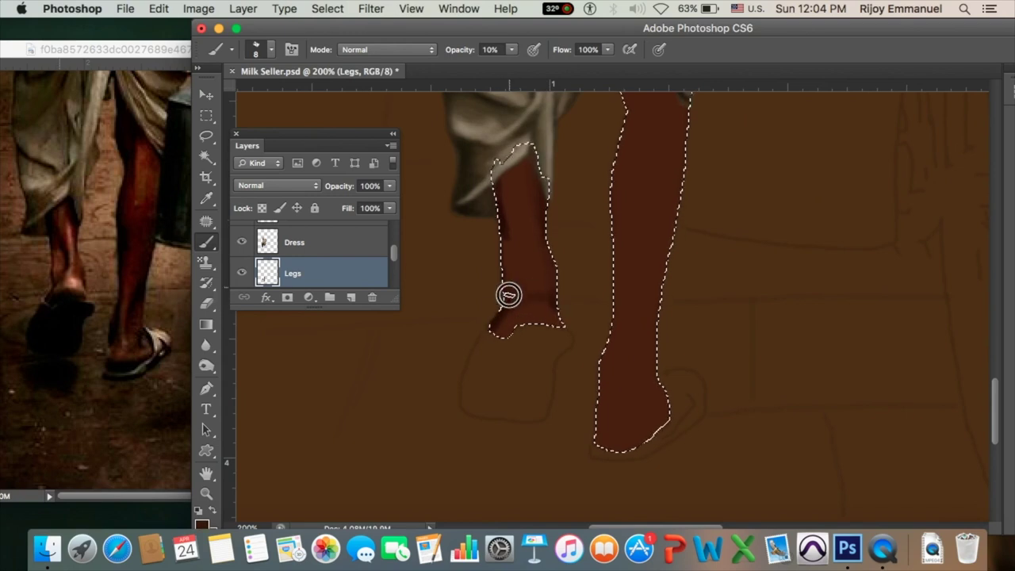
{"action": "key", "text": "bracketleft"}
{"action": "key", "text": "bracketleft"}
{"action": "key", "text": "bracketleft"}
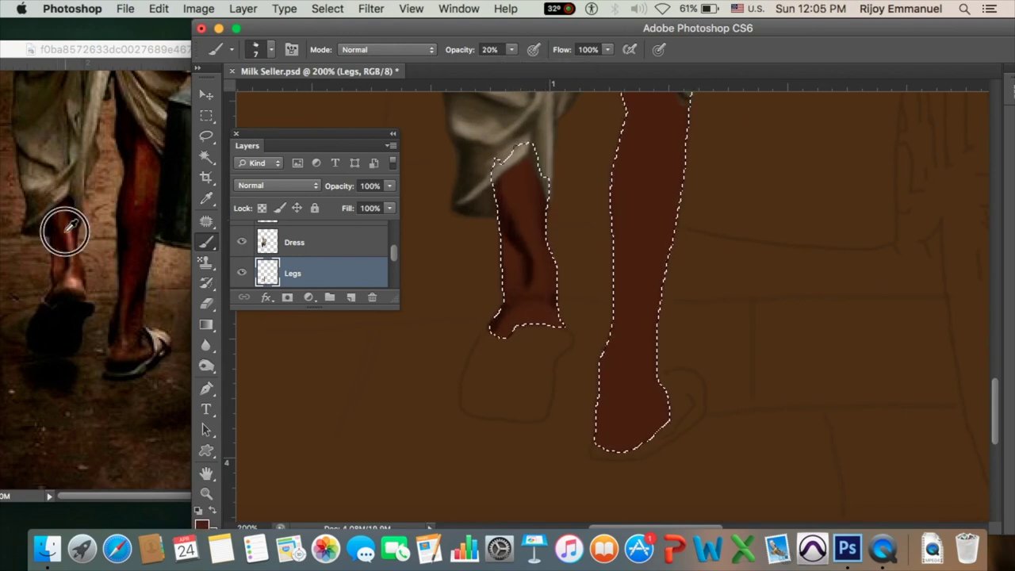
{"action": "key", "text": "bracketright"}
{"action": "key", "text": "bracketright"}
{"action": "key", "text": "bracketright"}
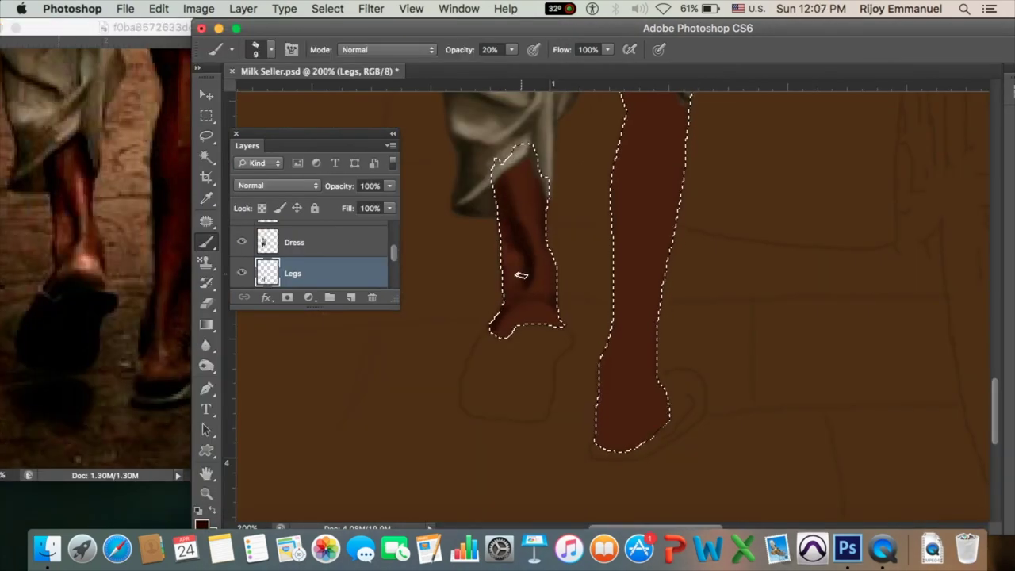
{"action": "key", "text": "0"}
{"action": "key", "text": "9"}
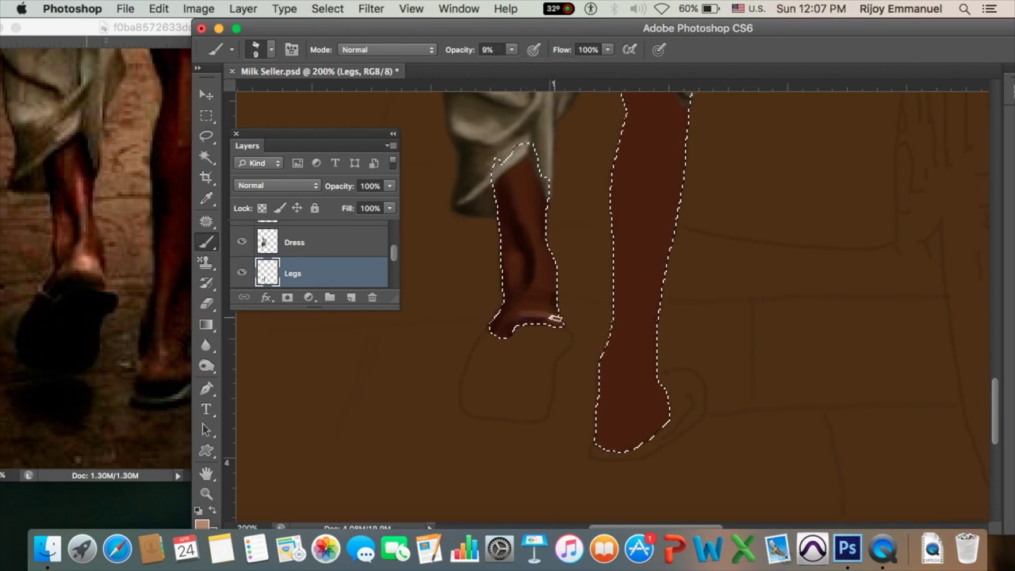
{"action": "left_click", "coordinate": [55, 282], "text": "alt"}
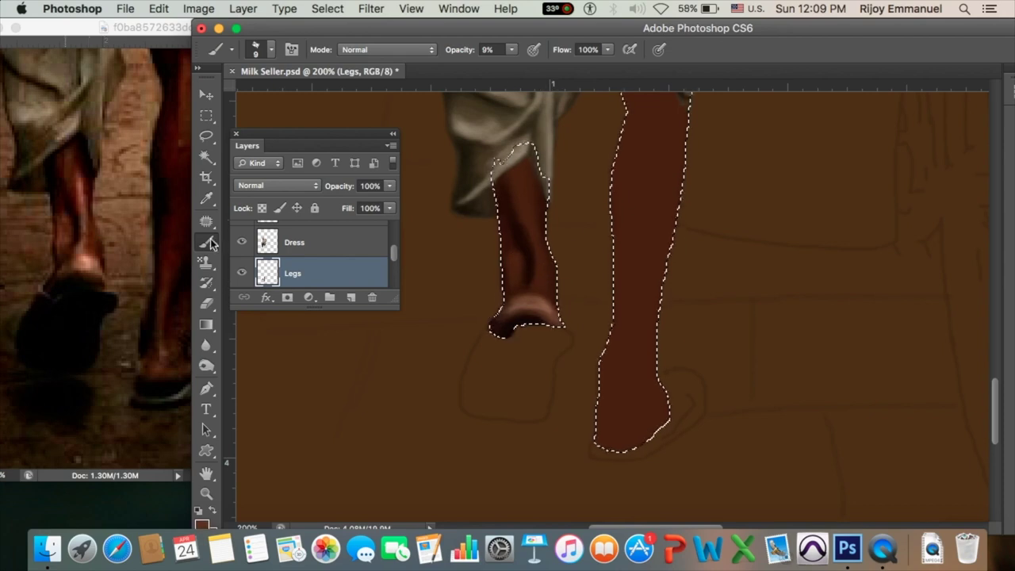
{"action": "key", "text": "bracketleft"}
{"action": "key", "text": "bracketleft"}
{"action": "key", "text": "bracketleft"}
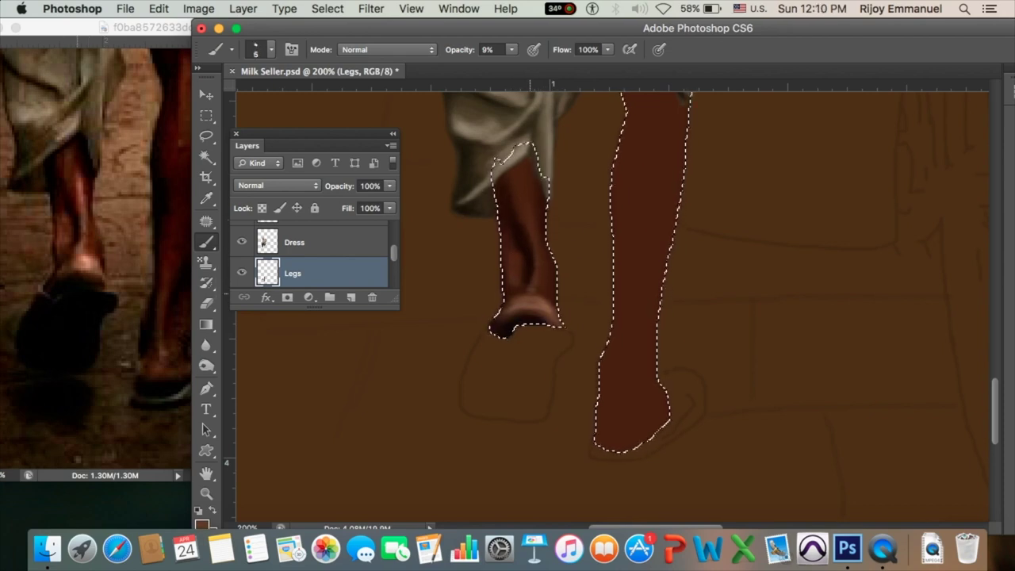
- Build up faint dark shading along the left leg's right edge, checking the whole figure
{"action": "left_click_drag", "start_coordinate": [552, 203], "coordinate": [551, 279]}
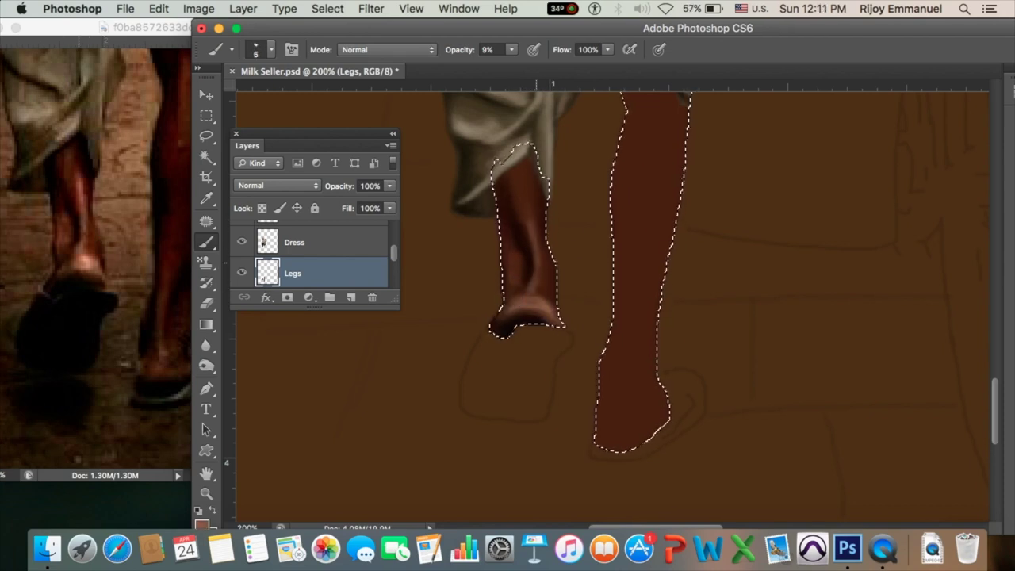
{"action": "left_click_drag", "start_coordinate": [547, 210], "coordinate": [551, 279]}
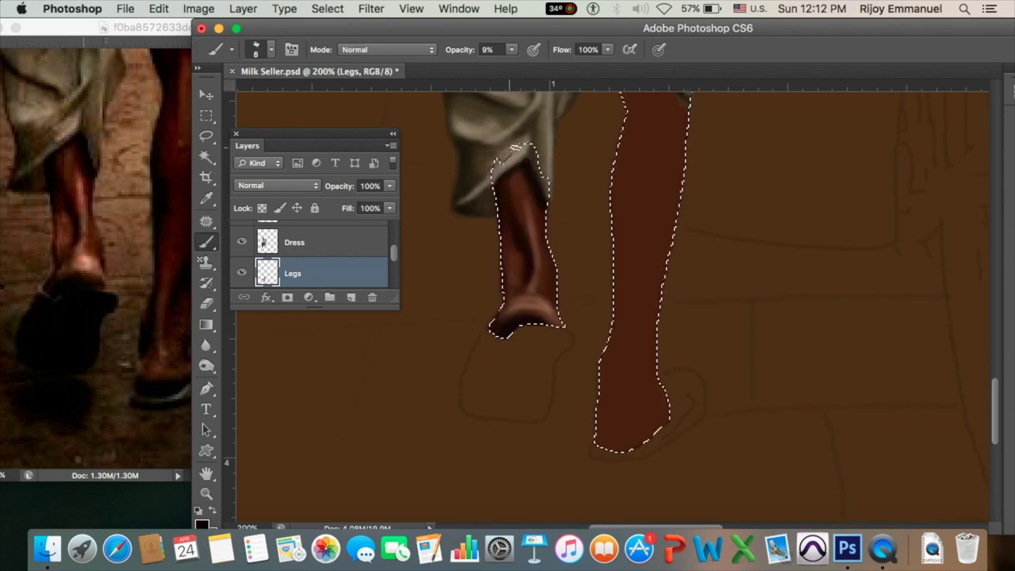
{"action": "left_click_drag", "start_coordinate": [552, 206], "coordinate": [549, 277]}
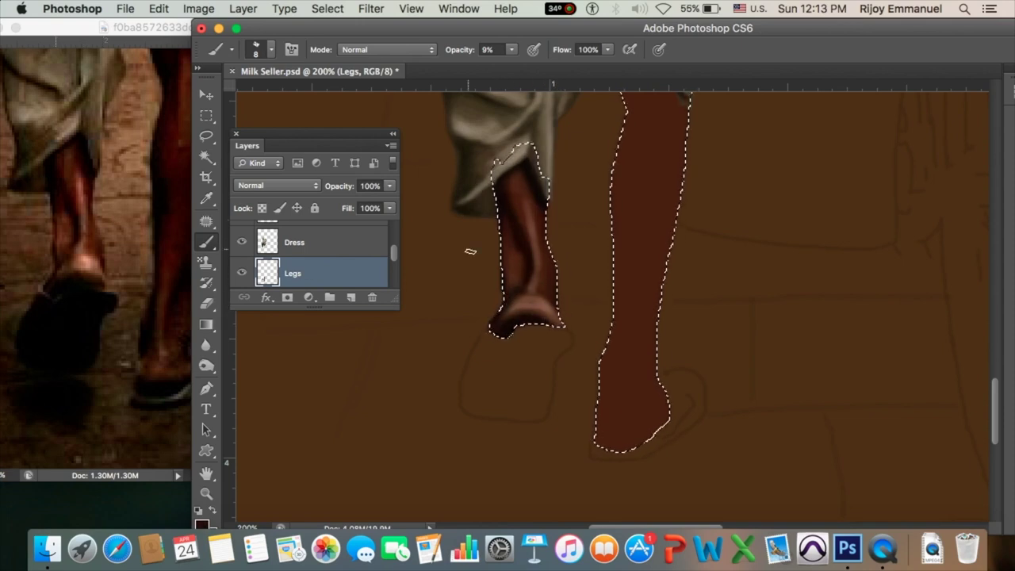
{"action": "key", "text": "bracketleft"}
{"action": "key", "text": "bracketleft"}
{"action": "key", "text": "bracketleft"}
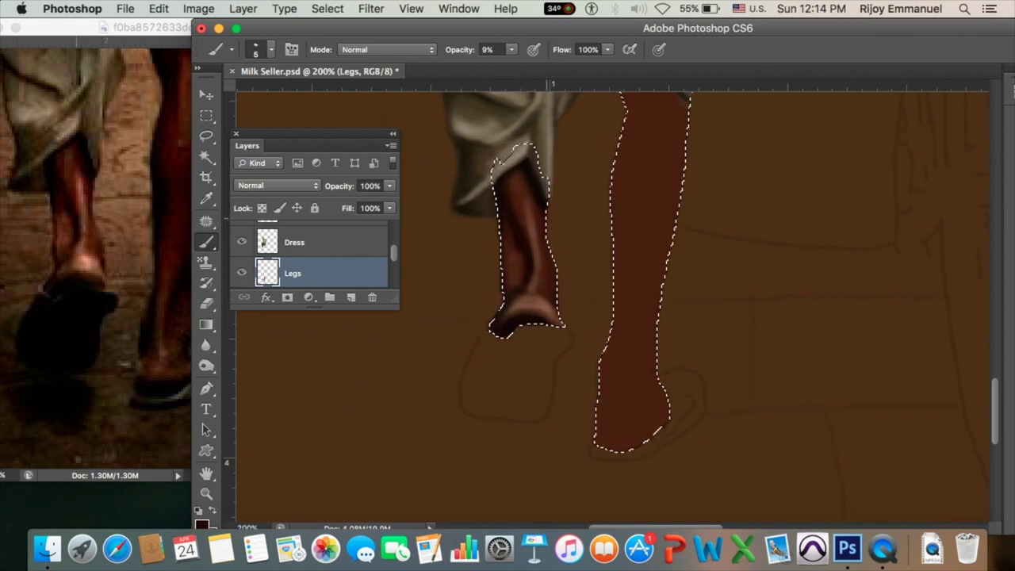
{"action": "key", "text": "ctrl+minus"}
{"action": "key", "text": "ctrl+minus"}
{"action": "key", "text": "ctrl+minus"}
{"action": "key", "text": "ctrl+d"}
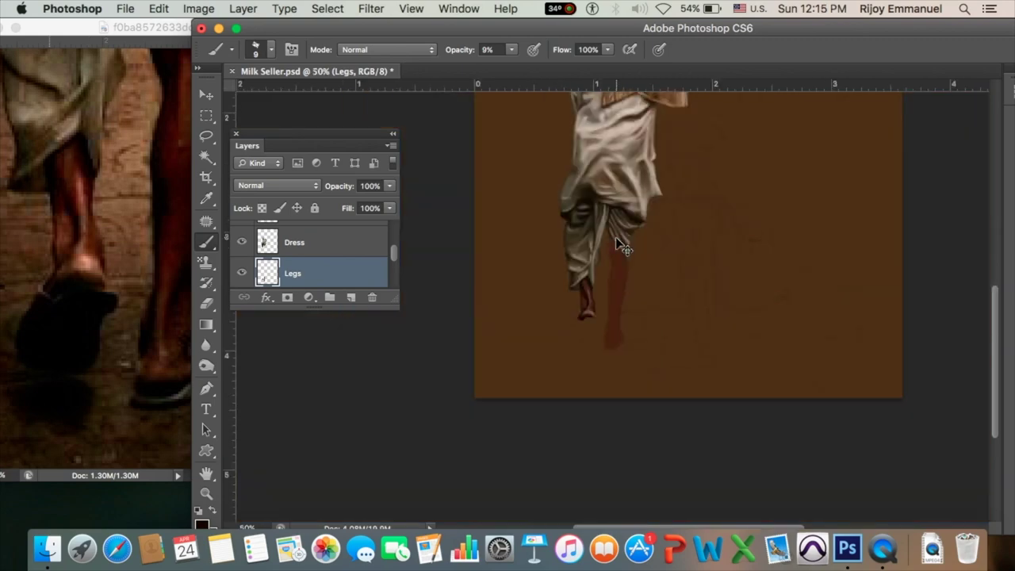
{"action": "key", "text": "ctrl+shift+d"}
{"action": "key", "text": "ctrl+plus"}
{"action": "key", "text": "ctrl+plus"}
{"action": "key", "text": "ctrl+plus"}
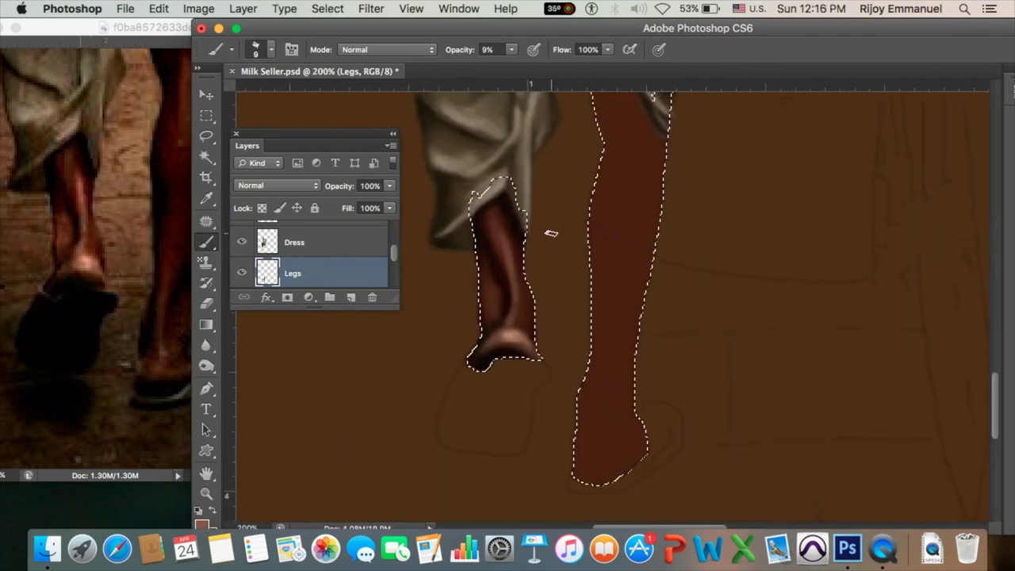
{"action": "key", "text": "ctrl+d"}
{"action": "key", "text": "alt+bracketright"}
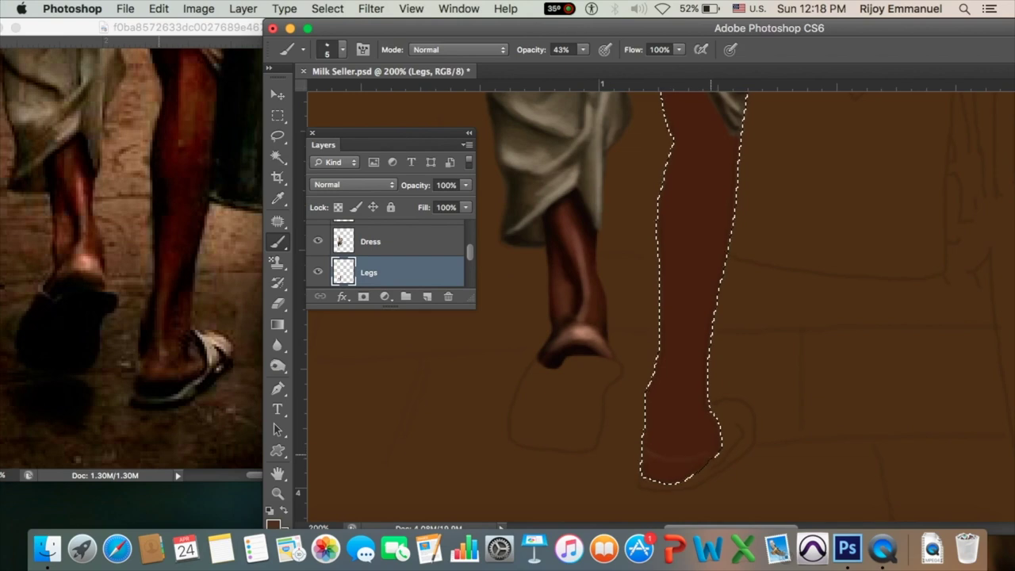
- Highlight the right foot and shade the lower right leg's side in dark brown at 8%
{"action": "mouse_move", "coordinate": [660, 457]}
{"action": "left_mouse_down"}
{"action": "mouse_move", "coordinate": [688, 426]}
{"action": "mouse_move", "coordinate": [641, 467]}
{"action": "left_mouse_up"}
{"action": "key", "text": "d"}
{"action": "key", "text": "bracketright"}
{"action": "key", "text": "bracketright"}
{"action": "key", "text": "bracketright"}
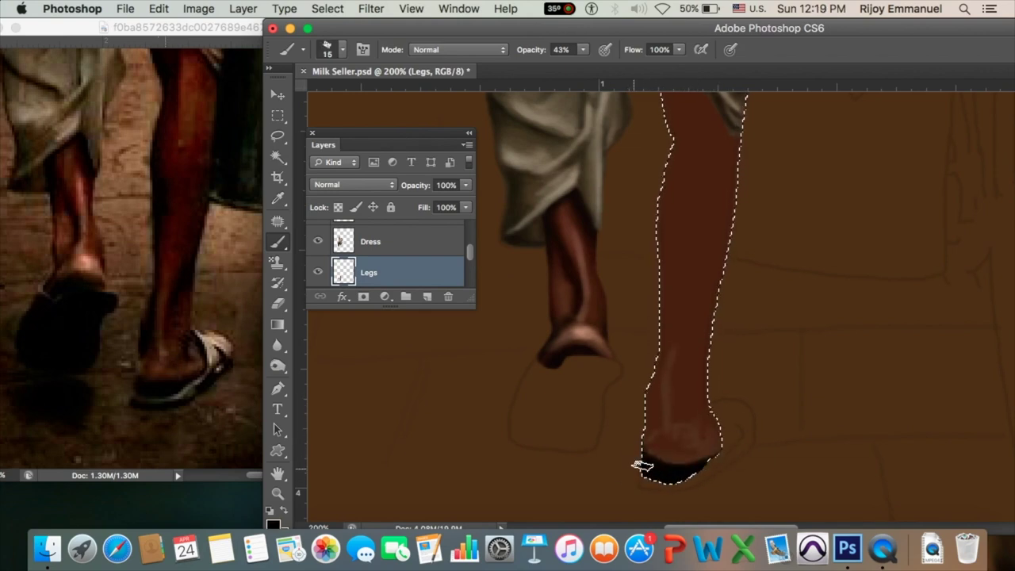
{"action": "left_click_drag", "start_coordinate": [583, 49], "coordinate": [559, 82]}
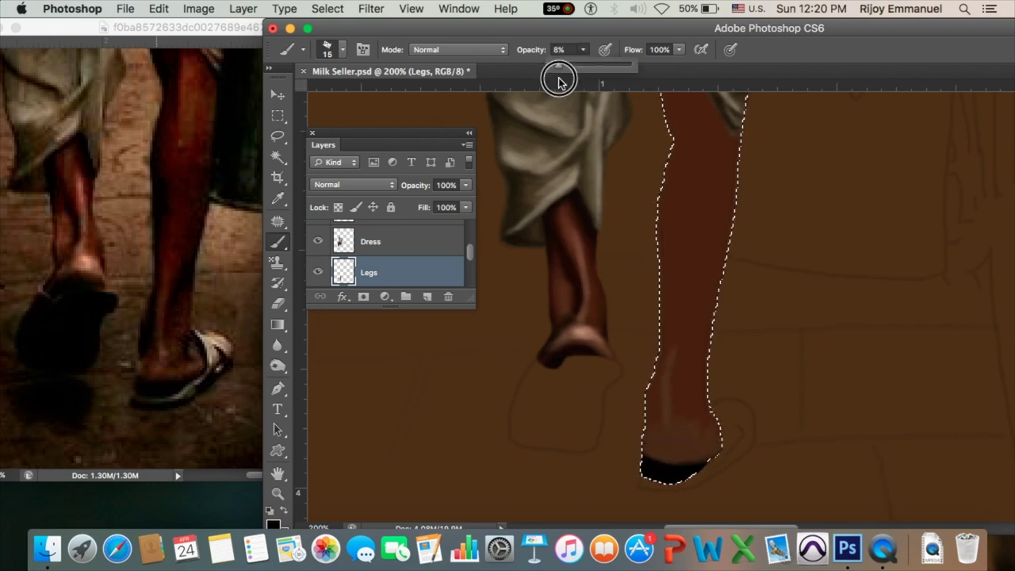
{"action": "key", "text": "bracketleft"}
{"action": "key", "text": "bracketleft"}
{"action": "key", "text": "bracketleft"}
{"action": "left_click", "coordinate": [698, 384], "text": "alt"}
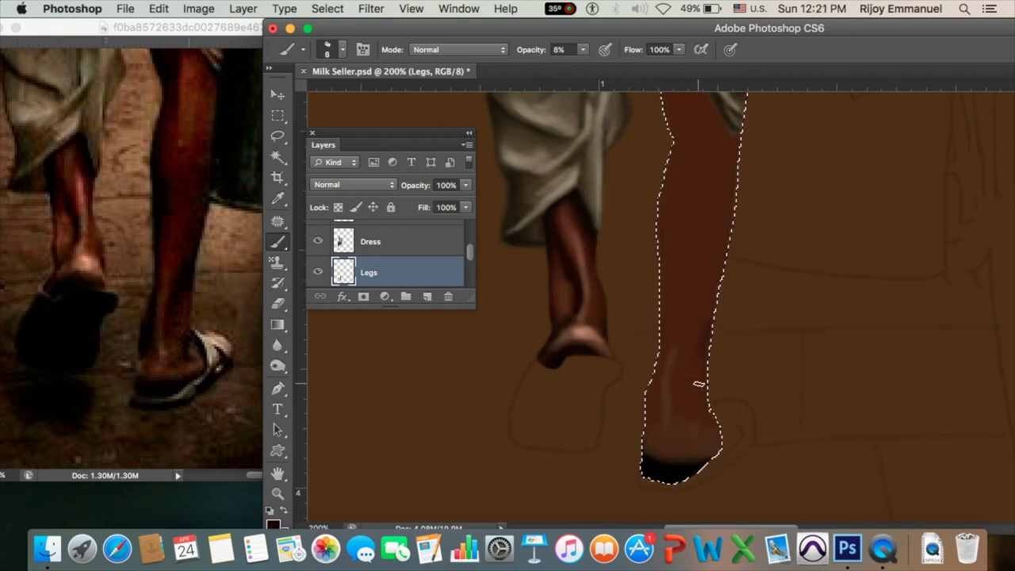
{"action": "key", "text": "bracketright"}
{"action": "left_click_drag", "start_coordinate": [680, 381], "coordinate": [698, 363]}
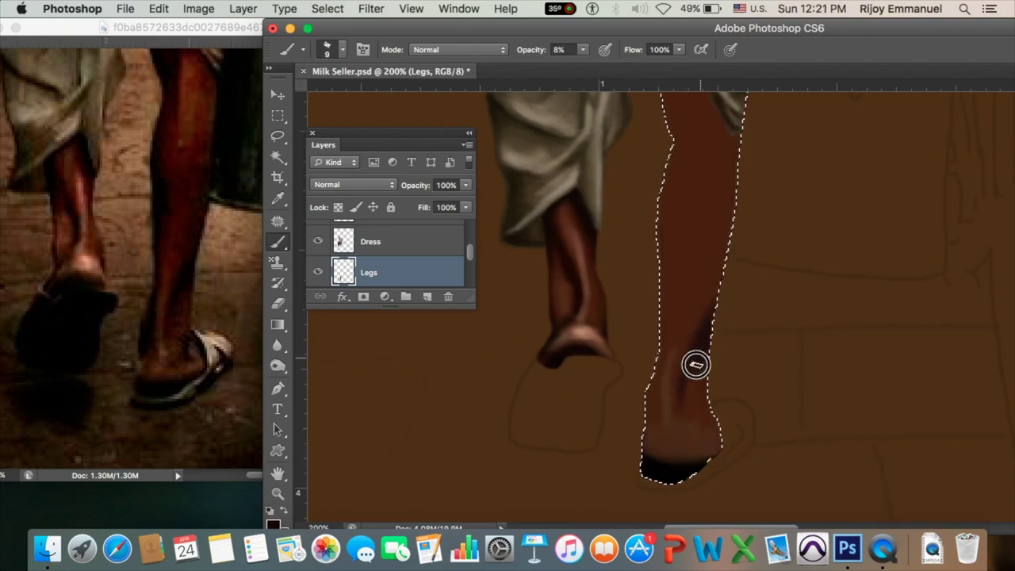
- Shade the upper right leg with a new colour at 27% opacity and brush size 15
{"action": "key", "text": "bracketleft"}
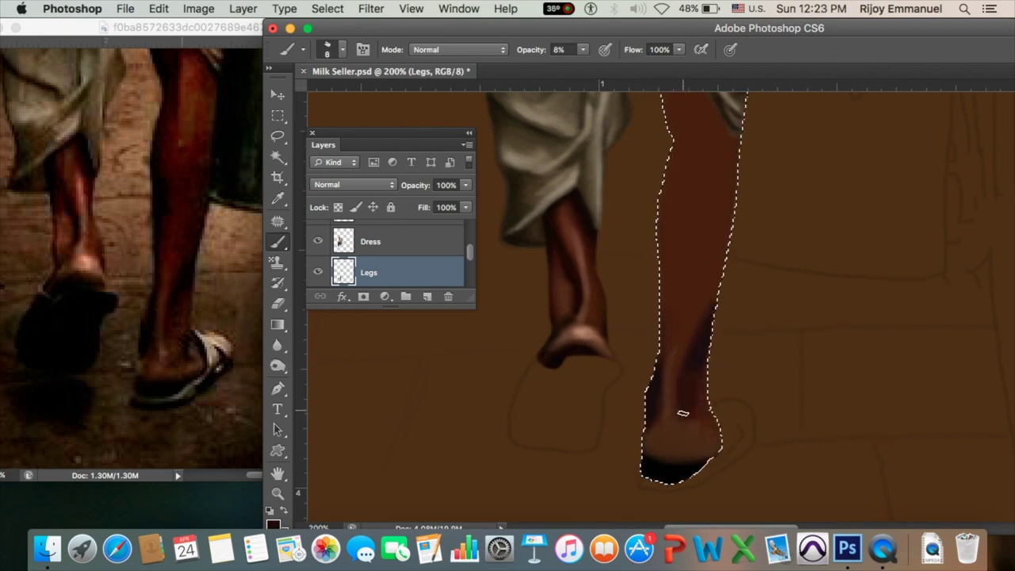
{"action": "key", "text": "bracketright"}
{"action": "key", "text": "bracketright"}
{"action": "left_click", "coordinate": [209, 305], "text": "alt"}
{"action": "key", "text": "2"}
{"action": "key", "text": "7"}
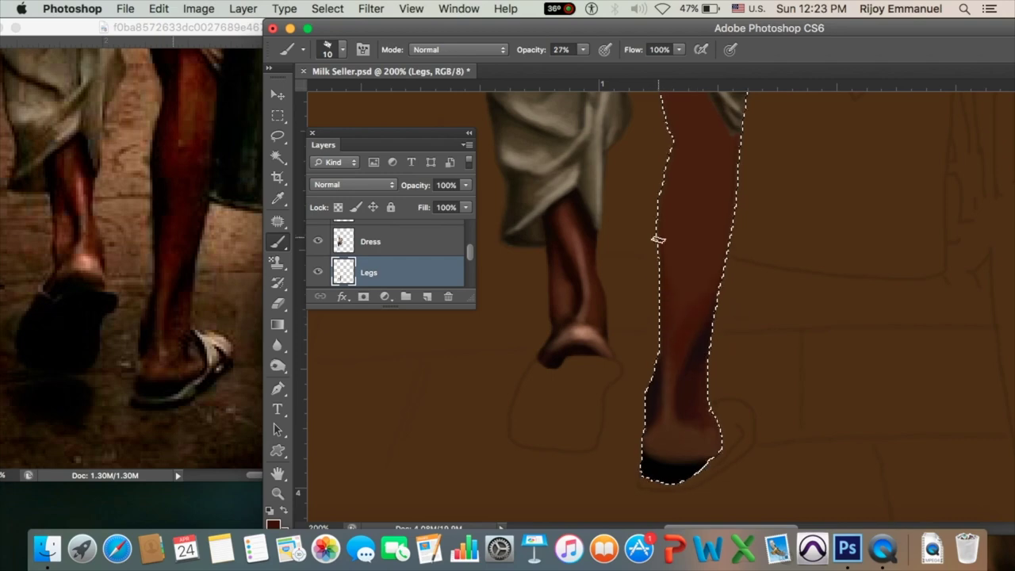
{"action": "key", "text": "bracketright"}
{"action": "scroll", "coordinate": [658, 147], "scroll_direction": "up", "scroll_amount": 3}
{"action": "scroll", "coordinate": [673, 317], "scroll_direction": "down", "scroll_amount": 1}
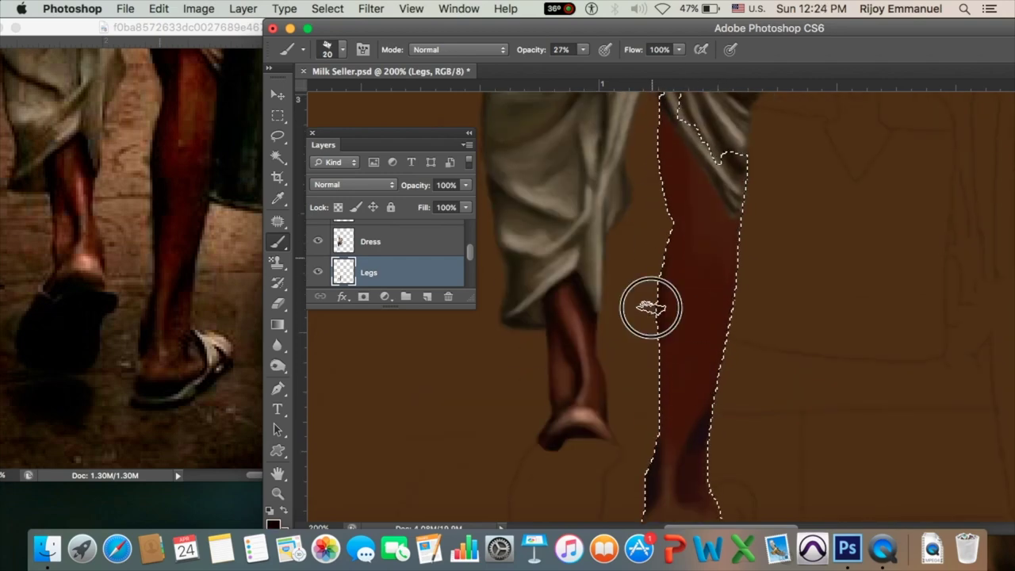
{"action": "key", "text": "bracketright"}
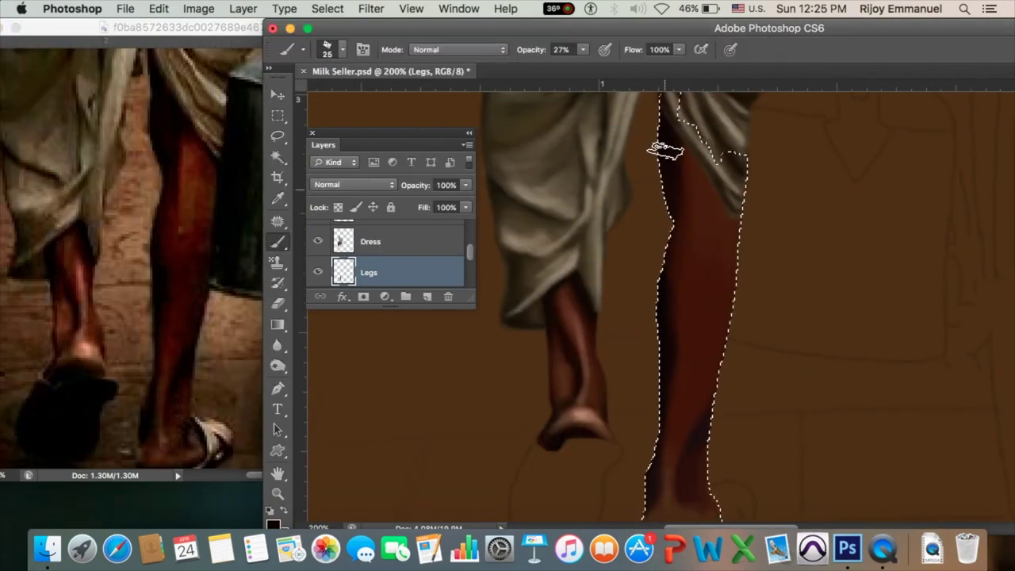
{"action": "key", "text": "bracketleft"}
{"action": "key", "text": "bracketleft"}
{"action": "scroll", "coordinate": [669, 238], "scroll_direction": "down", "scroll_amount": 1}
- Refine the right leg's shading with smaller strokes at 9–14% opacity
{"action": "key", "text": "1"}
{"action": "key", "text": "4"}
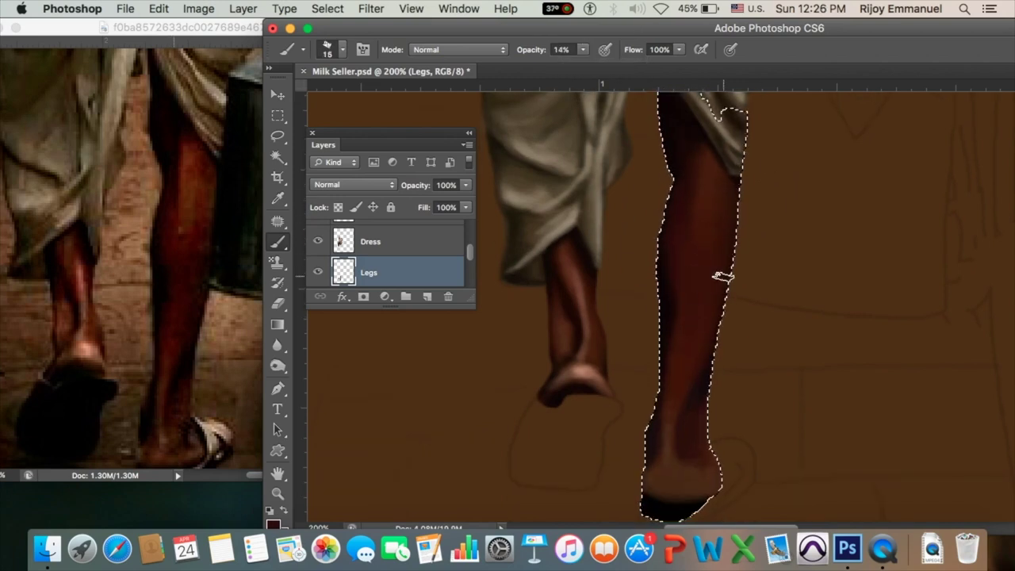
{"action": "key", "text": "0"}
{"action": "key", "text": "9"}
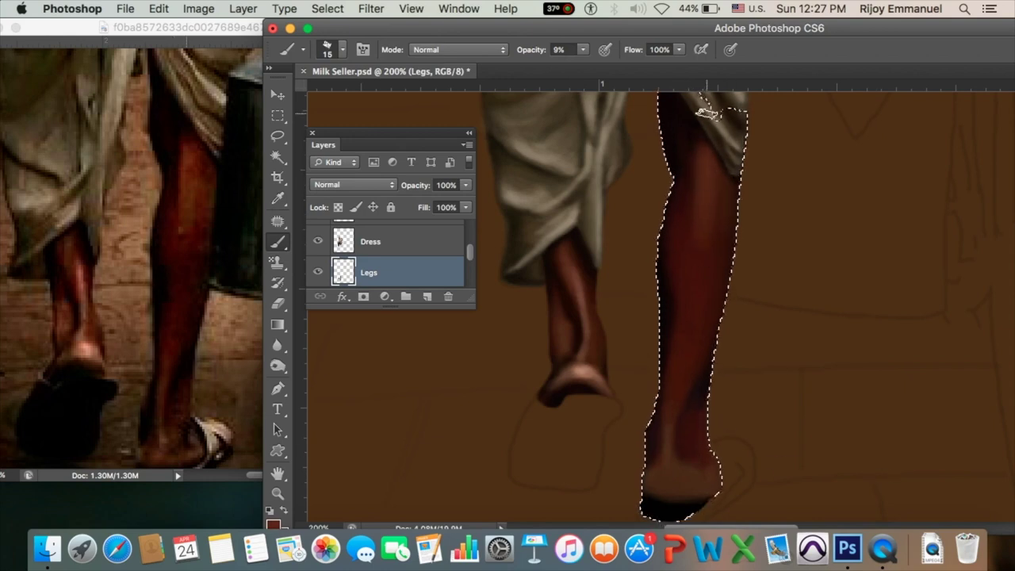
{"action": "key", "text": "bracketleft"}
{"action": "key", "text": "bracketleft"}
{"action": "key", "text": "bracketleft"}
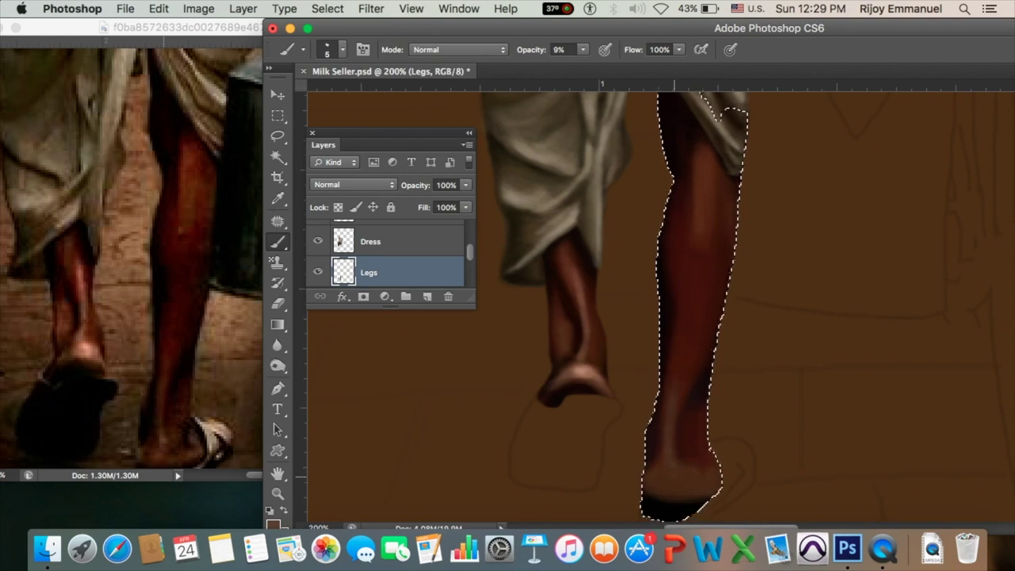
{"action": "key", "text": "bracketleft"}
{"action": "key", "text": "bracketleft"}
{"action": "key", "text": "bracketleft"}
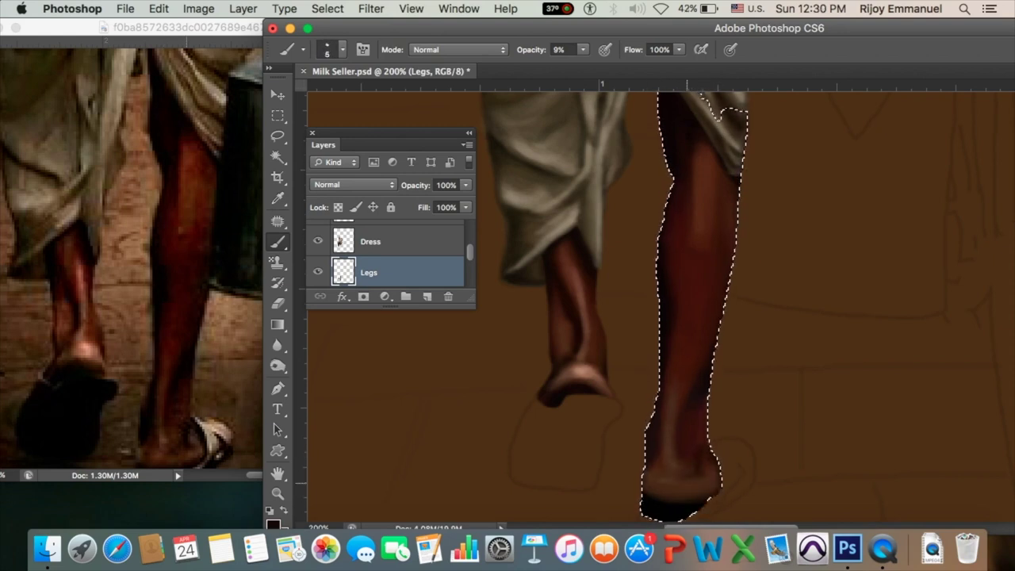
{"action": "key", "text": "1"}
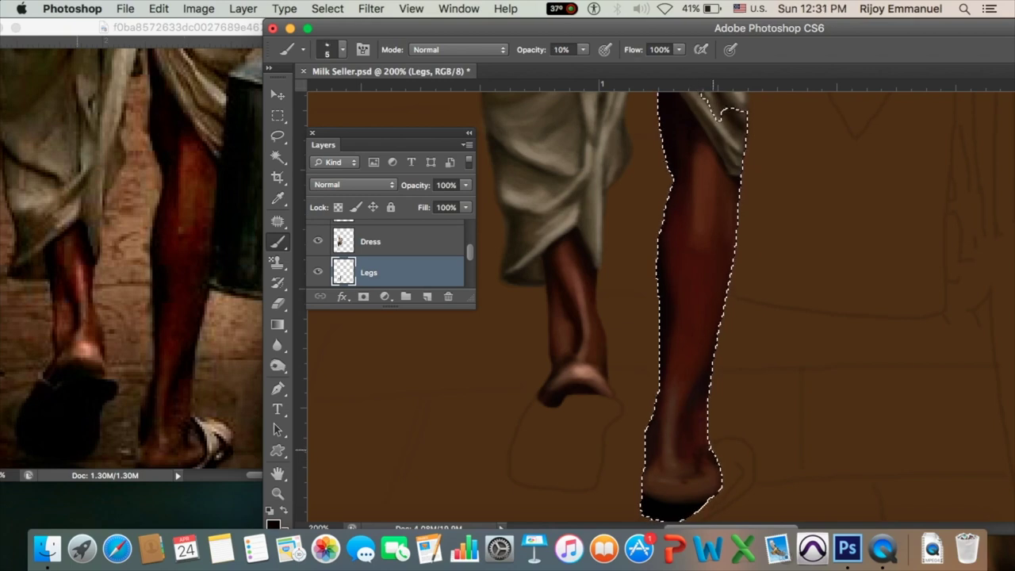
{"action": "key", "text": "bracketright"}
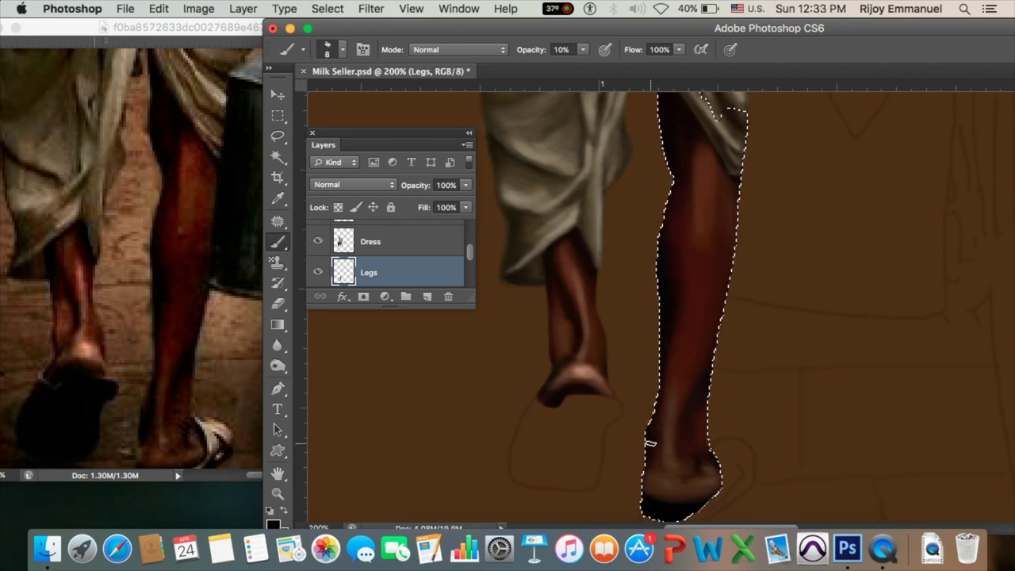
{"action": "scroll", "coordinate": [198, 382], "scroll_direction": "down", "scroll_amount": 2}
- Deselect the leg and soften the right leg's left edge with the Blur tool
{"action": "key", "text": "ctrl+d"}
{"action": "key", "text": "r"}
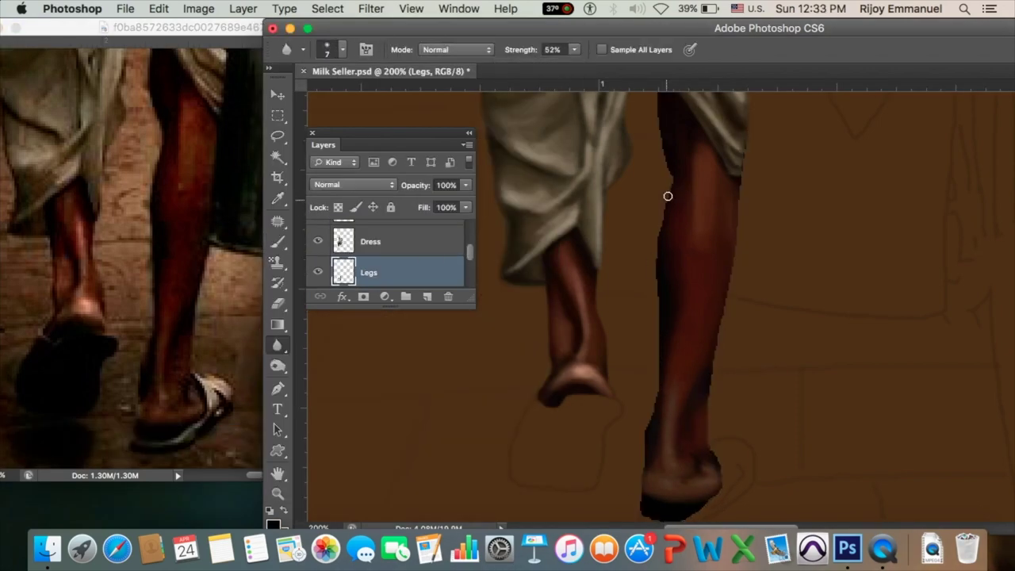
{"action": "key", "text": "b"}
{"action": "key", "text": "["}
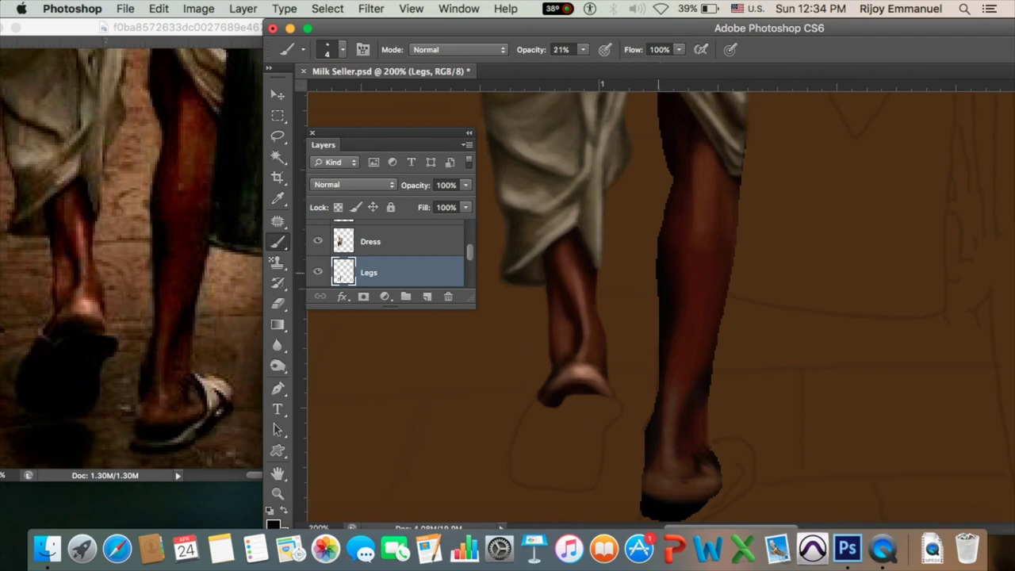
{"action": "key", "text": "r"}
{"action": "left_click_drag", "start_coordinate": [652, 285], "coordinate": [664, 209]}
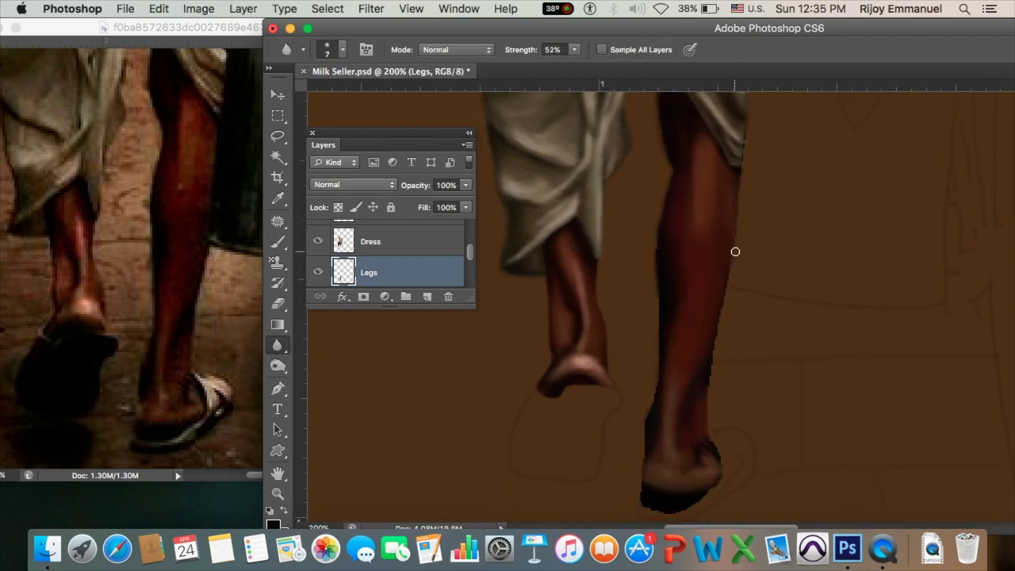
- Repaint the foot shading with the brush at 11% opacity
{"action": "left_click", "coordinate": [288, 242]}
{"action": "scroll", "coordinate": [664, 317], "scroll_direction": "up", "scroll_amount": 3}
{"action": "scroll", "coordinate": [667, 322], "scroll_direction": "up", "scroll_amount": 1}
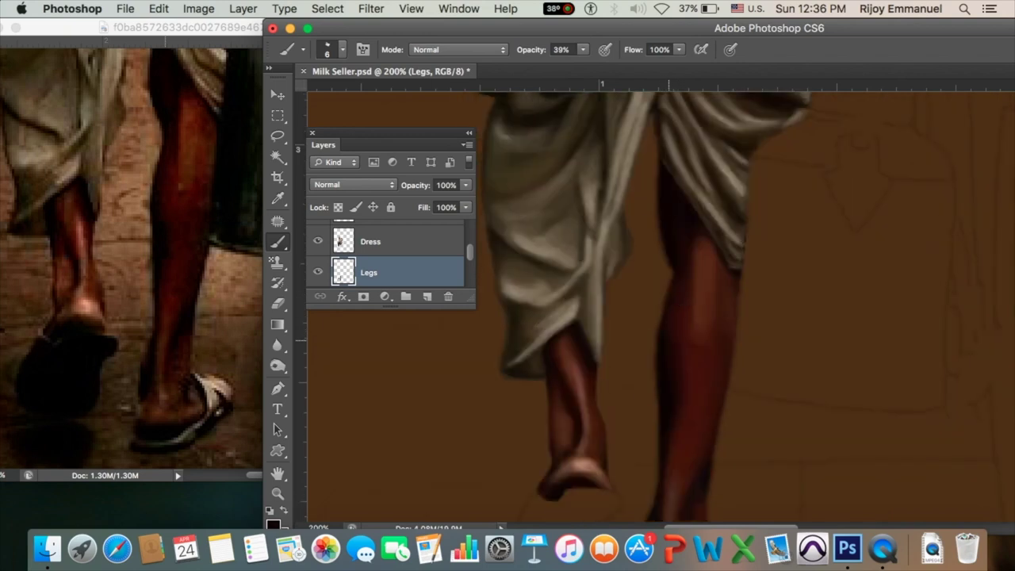
{"action": "scroll", "coordinate": [669, 341], "scroll_direction": "down", "scroll_amount": 3}
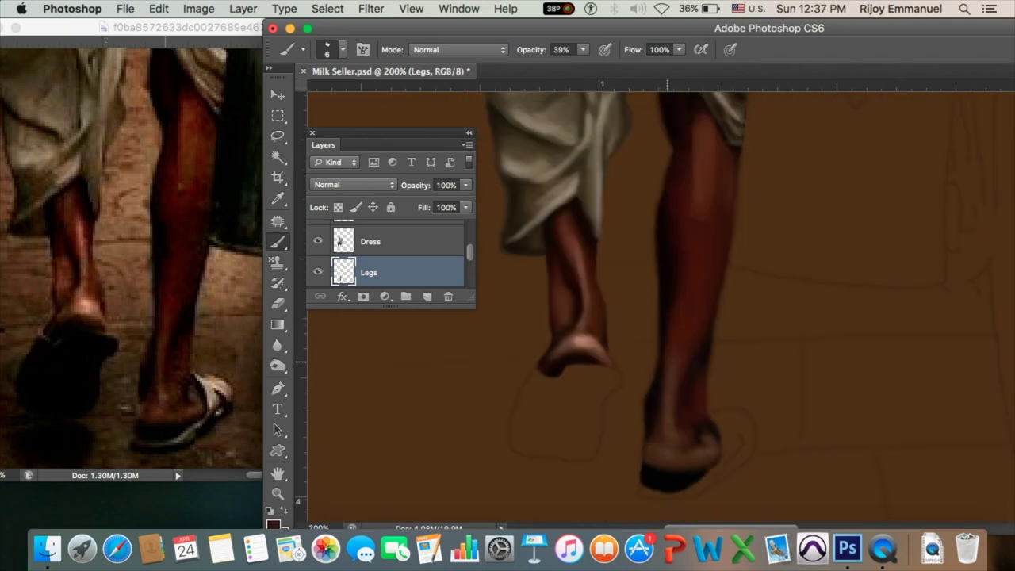
{"action": "left_click", "coordinate": [583, 49]}
{"action": "left_click_drag", "start_coordinate": [584, 68], "coordinate": [571, 68]}
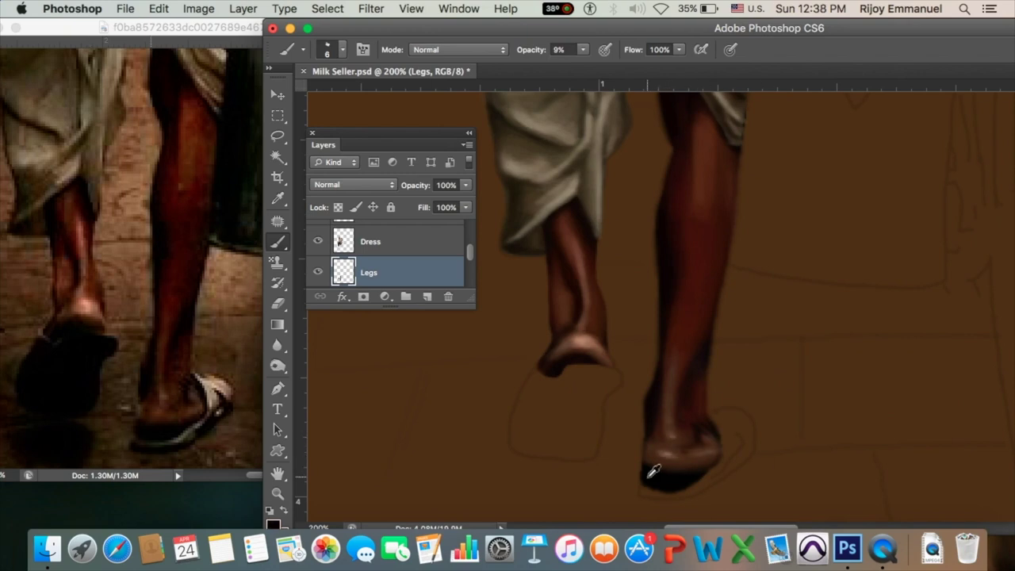
{"action": "key", "text": "1"}
{"action": "key", "text": "1"}
{"action": "key", "text": "1"}
{"action": "key", "text": "ctrl+h"}
{"action": "key", "text": "ctrl+h"}
{"action": "left_click_drag", "start_coordinate": [578, 410], "coordinate": [640, 470]}
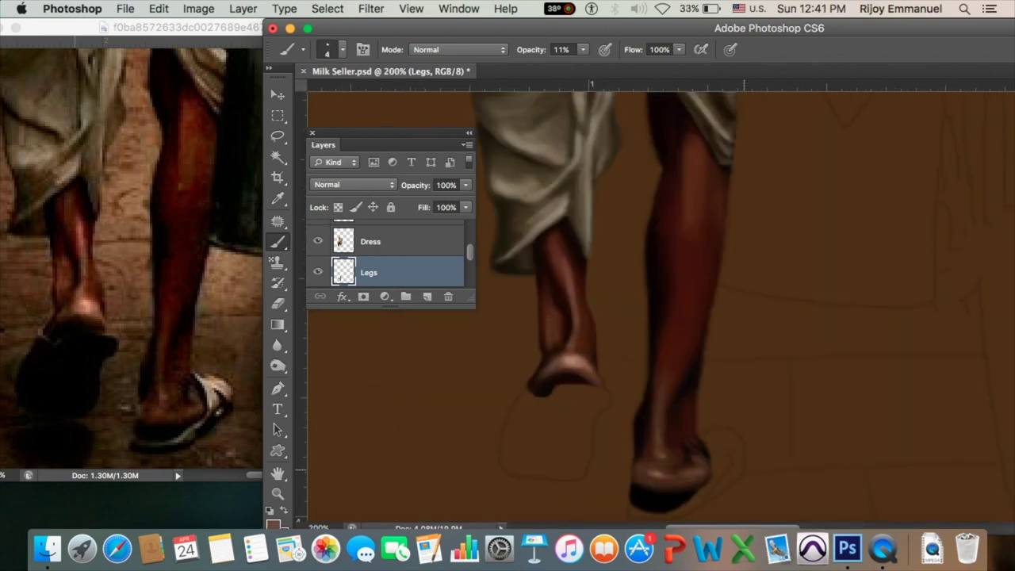
{"action": "scroll", "coordinate": [682, 482], "scroll_direction": "down", "scroll_amount": 3}
- Create a new layer named 'Slippers'
{"action": "key", "text": "ctrl+shift+alt+n"}
{"action": "double_click", "coordinate": [369, 272]}
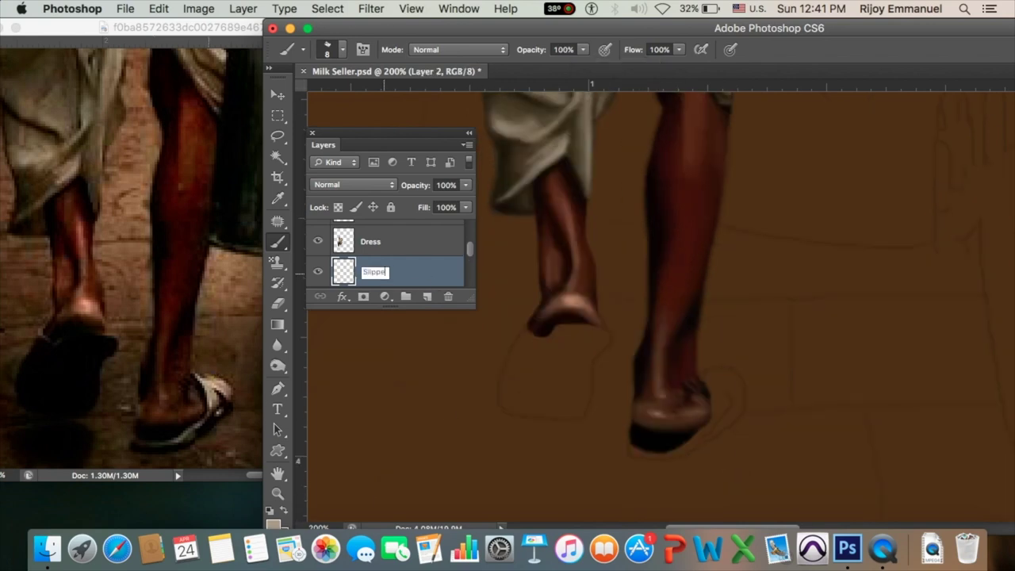
{"action": "type", "text": "Slippers"}
{"action": "key", "text": "Return"}
- Paint the grey sole of the right slipper under the heel and lightly shade it
{"action": "mouse_move", "coordinate": [730, 380]}
{"action": "left_mouse_down"}
{"action": "mouse_move", "coordinate": [709, 384]}
{"action": "mouse_move", "coordinate": [734, 411]}
{"action": "left_mouse_up"}
{"action": "key", "text": "ctrl+z"}
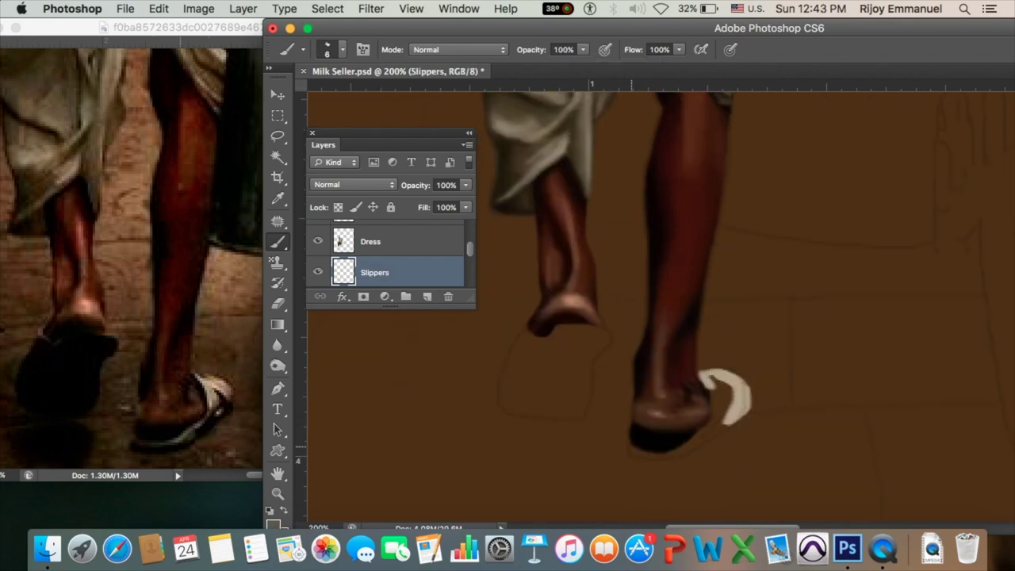
{"action": "left_click_drag", "start_coordinate": [684, 457], "coordinate": [730, 422]}
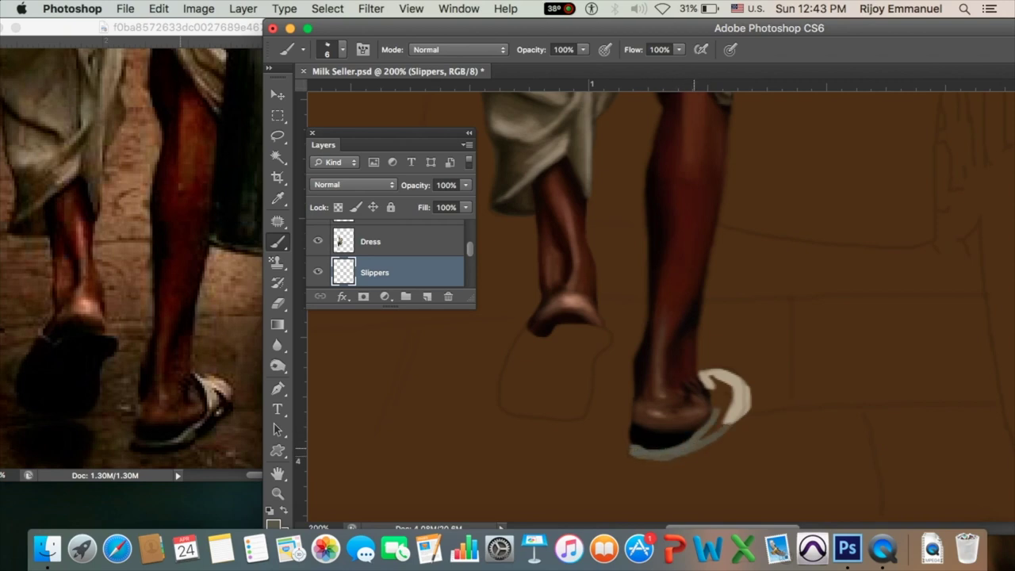
{"action": "left_click", "coordinate": [400, 273], "text": "super"}
{"action": "key", "text": "bracketright"}
{"action": "key", "text": "bracketright"}
{"action": "key", "text": "bracketright"}
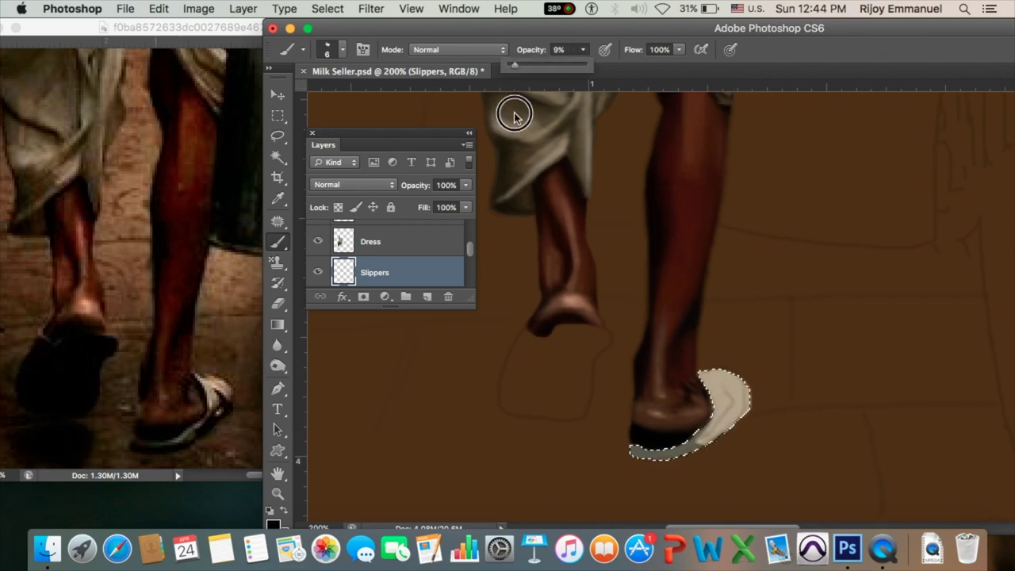
{"action": "key", "text": "1"}
{"action": "key", "text": "1"}
{"action": "mouse_move", "coordinate": [641, 452]}
{"action": "left_mouse_down"}
{"action": "mouse_move", "coordinate": [680, 456]}
{"action": "mouse_move", "coordinate": [627, 446]}
{"action": "left_mouse_up"}
- Add a thin 40% line along the right slipper's lower edge and darken its strap
{"action": "key", "text": "bracketleft"}
{"action": "key", "text": "bracketleft"}
{"action": "key", "text": "bracketleft"}
{"action": "key", "text": "4"}
{"action": "key", "text": "bracketleft"}
{"action": "key", "text": "bracketleft"}
{"action": "key", "text": "bracketleft"}
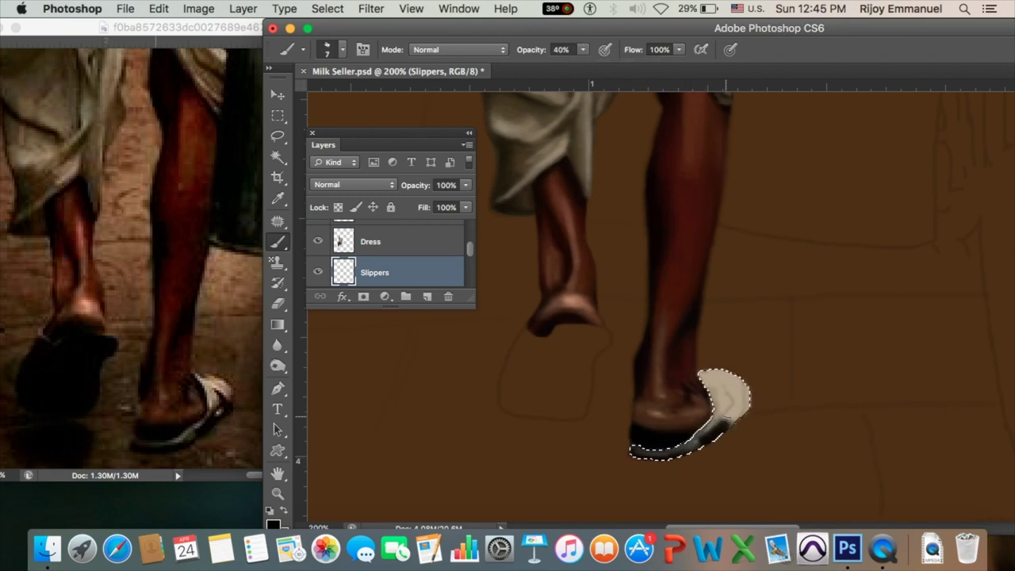
{"action": "left_click_drag", "start_coordinate": [702, 438], "coordinate": [730, 410]}
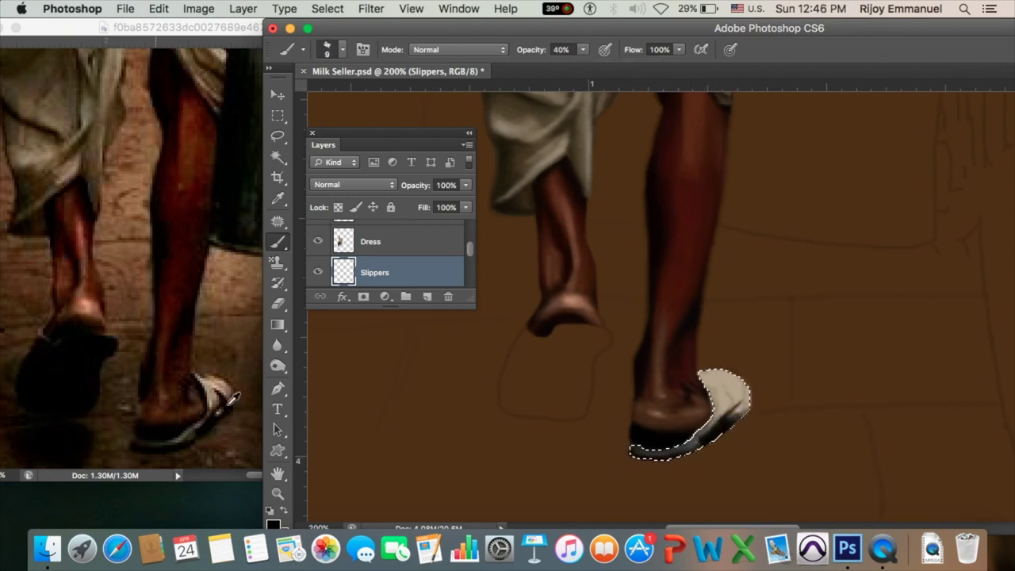
{"action": "left_click", "coordinate": [729, 392], "text": "alt"}
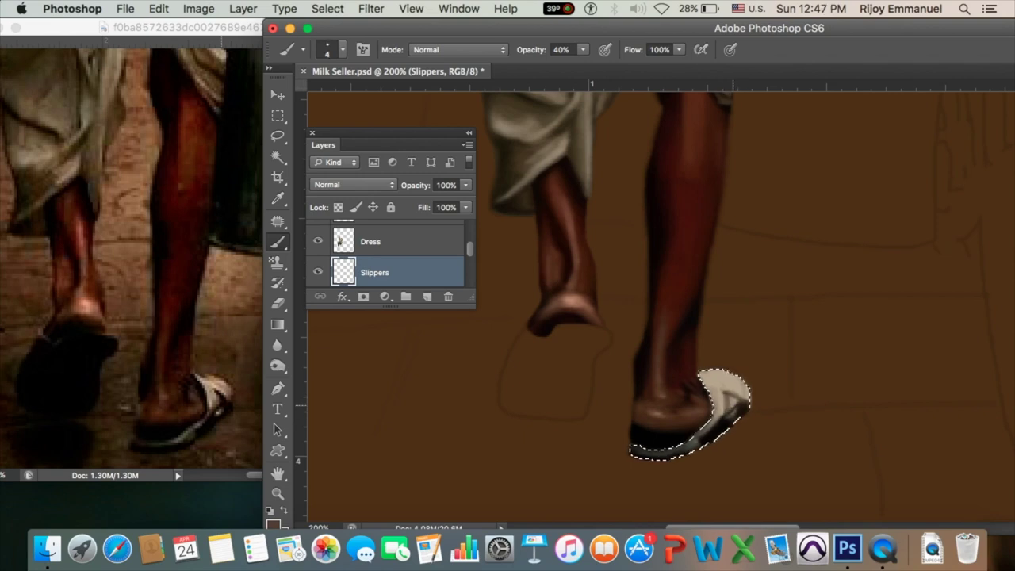
{"action": "key", "text": "bracketright"}
{"action": "left_click_drag", "start_coordinate": [733, 400], "coordinate": [743, 403]}
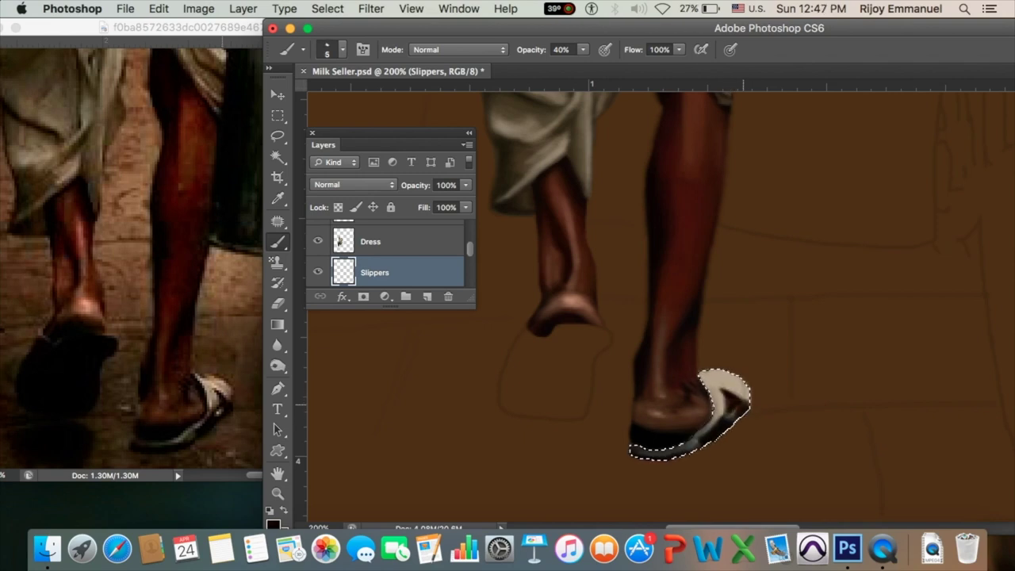
{"action": "key", "text": "bracketleft"}
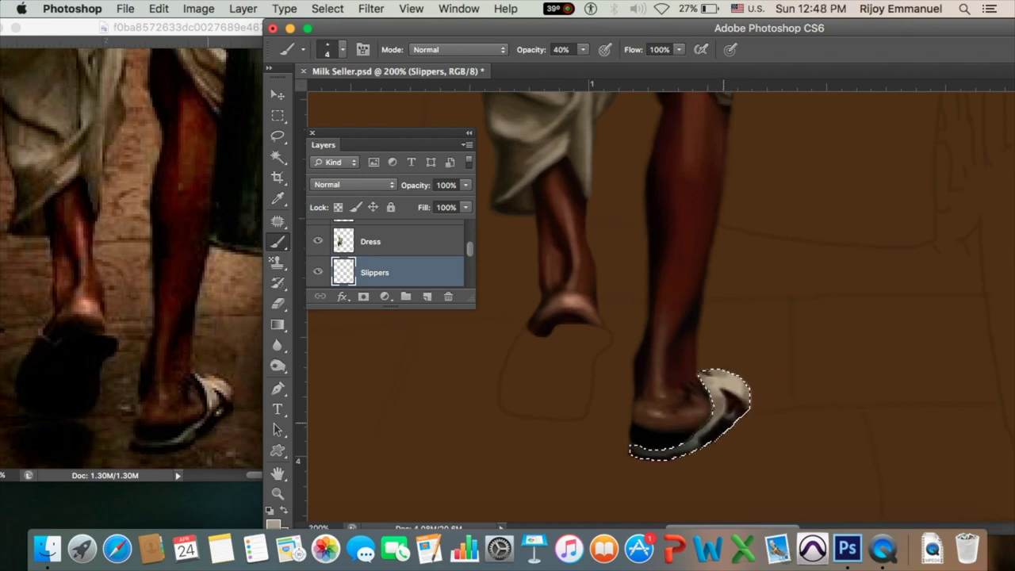
{"action": "key", "text": "0"}
{"action": "key", "text": "8"}
{"action": "key", "text": "bracketright"}
{"action": "key", "text": "bracketright"}
{"action": "key", "text": "bracketright"}
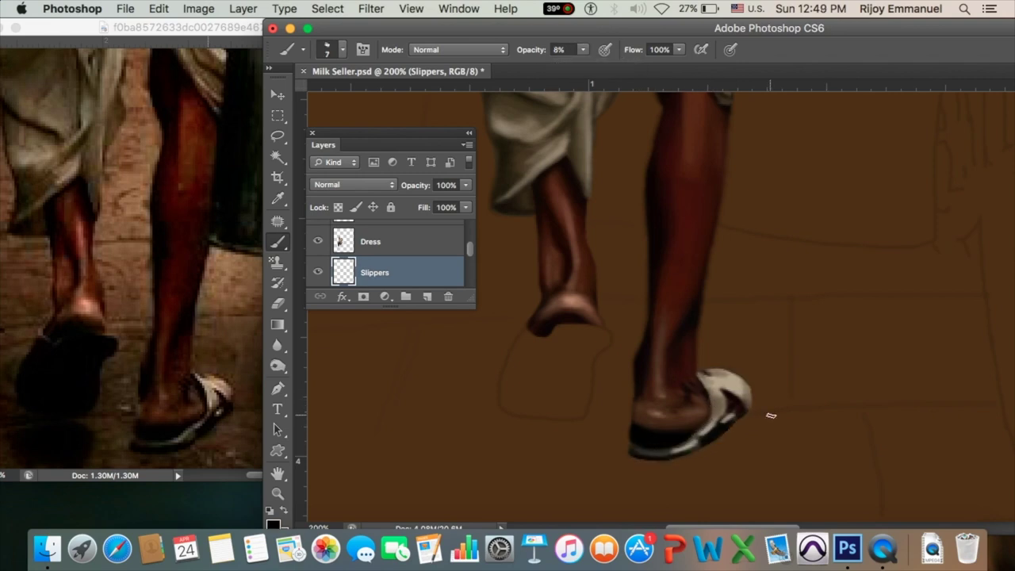
{"action": "left_click", "coordinate": [733, 376], "text": "alt"}
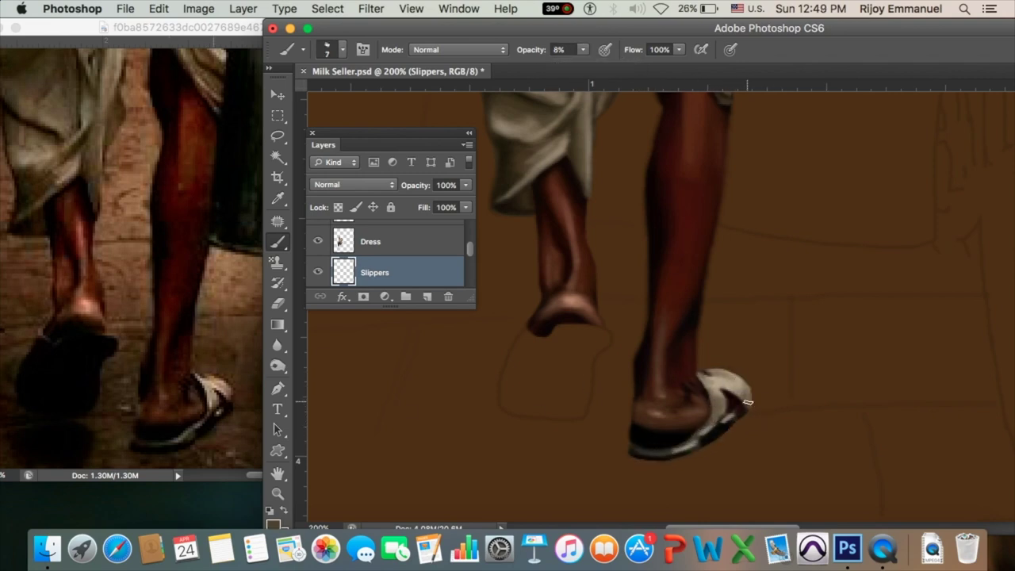
- Outline and fill the left slipper solid black, then select both slippers for shading
{"action": "scroll", "coordinate": [714, 409], "scroll_direction": "down", "scroll_amount": 3}
{"action": "scroll", "coordinate": [846, 408], "scroll_direction": "left", "scroll_amount": 5}
{"action": "key", "text": "0"}
{"action": "mouse_move", "coordinate": [564, 387]}
{"action": "left_mouse_down"}
{"action": "mouse_move", "coordinate": [582, 311]}
{"action": "mouse_move", "coordinate": [624, 302]}
{"action": "mouse_move", "coordinate": [590, 313]}
{"action": "left_mouse_up"}
{"action": "key", "text": "bracketleft"}
{"action": "key", "text": "bracketleft"}
{"action": "key", "text": "bracketleft"}
{"action": "mouse_move", "coordinate": [564, 387]}
{"action": "left_mouse_down"}
{"action": "mouse_move", "coordinate": [651, 391]}
{"action": "mouse_move", "coordinate": [670, 313]}
{"action": "left_mouse_up"}
{"action": "key", "text": "bracketright"}
{"action": "key", "text": "bracketright"}
{"action": "key", "text": "bracketright"}
{"action": "mouse_move", "coordinate": [579, 356]}
{"action": "left_mouse_down"}
{"action": "mouse_move", "coordinate": [639, 356]}
{"action": "mouse_move", "coordinate": [637, 310]}
{"action": "mouse_move", "coordinate": [589, 336]}
{"action": "left_mouse_up"}
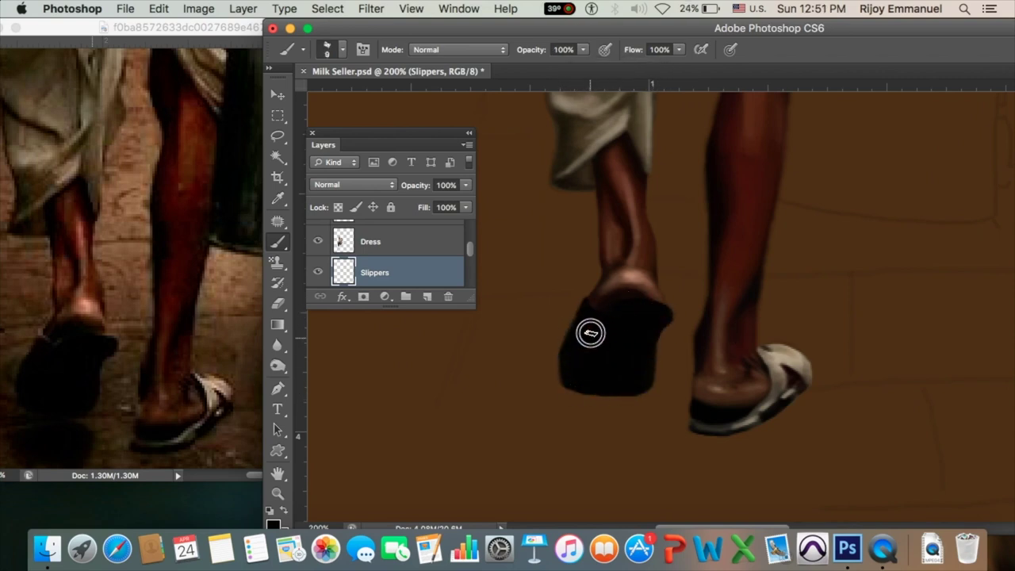
{"action": "left_click", "coordinate": [541, 363]}
{"action": "key", "text": "0"}
{"action": "key", "text": "9"}
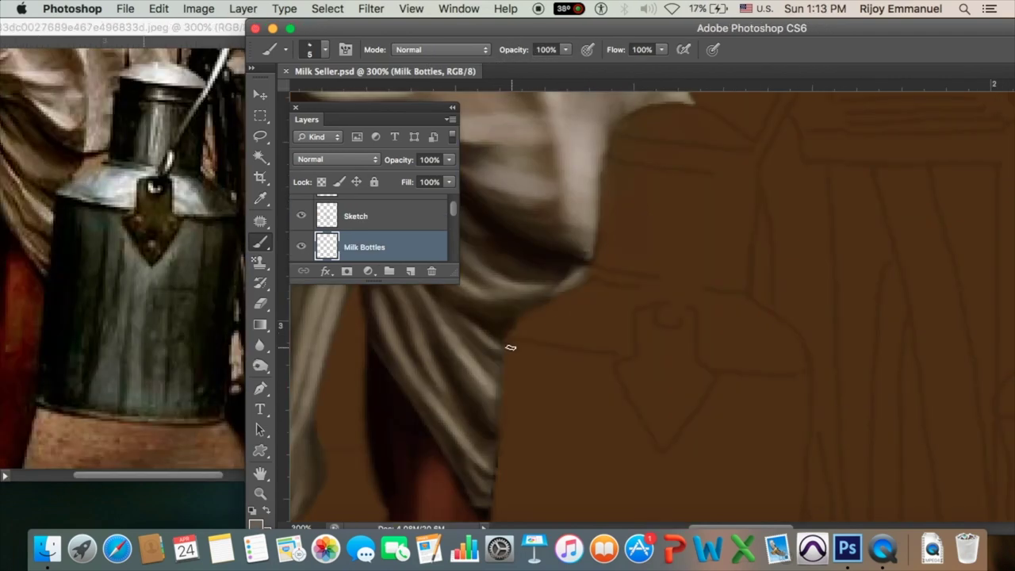
- Outline the first milk can's body, bottom, neck and shoulder in grey
{"action": "mouse_move", "coordinate": [599, 251]}
{"action": "left_mouse_down"}
{"action": "mouse_move", "coordinate": [719, 113]}
{"action": "mouse_move", "coordinate": [743, 300]}
{"action": "left_mouse_up"}
{"action": "key", "text": "bracketright"}
{"action": "key", "text": "bracketright"}
{"action": "scroll", "coordinate": [742, 154], "scroll_direction": "down", "scroll_amount": 3}
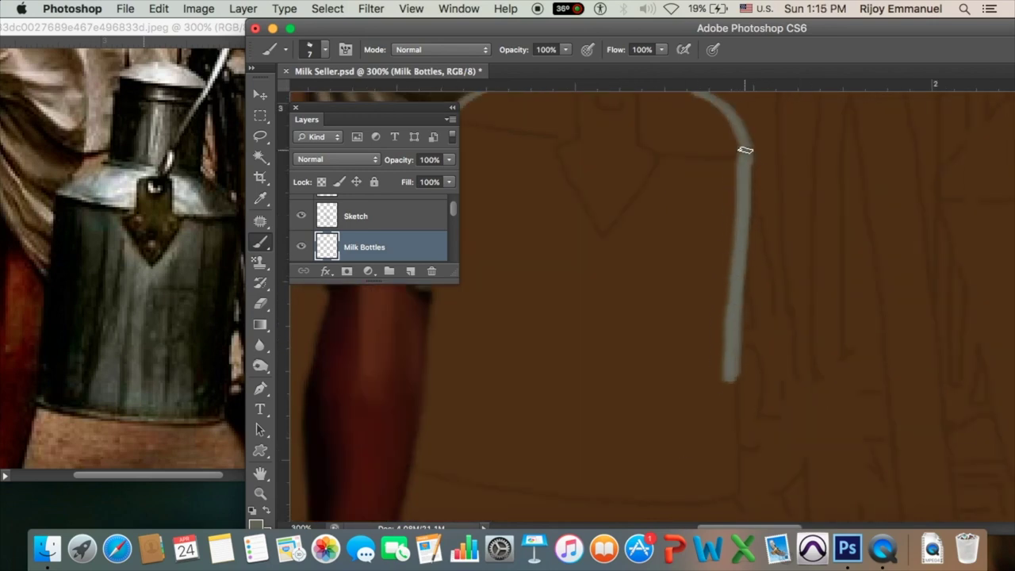
{"action": "left_click_drag", "start_coordinate": [743, 152], "coordinate": [730, 389]}
{"action": "mouse_move", "coordinate": [410, 367]}
{"action": "left_mouse_down"}
{"action": "mouse_move", "coordinate": [511, 385]}
{"action": "mouse_move", "coordinate": [666, 390]}
{"action": "left_mouse_up"}
{"action": "scroll", "coordinate": [571, 372], "scroll_direction": "up", "scroll_amount": 2}
{"action": "scroll", "coordinate": [571, 373], "scroll_direction": "left", "scroll_amount": 2}
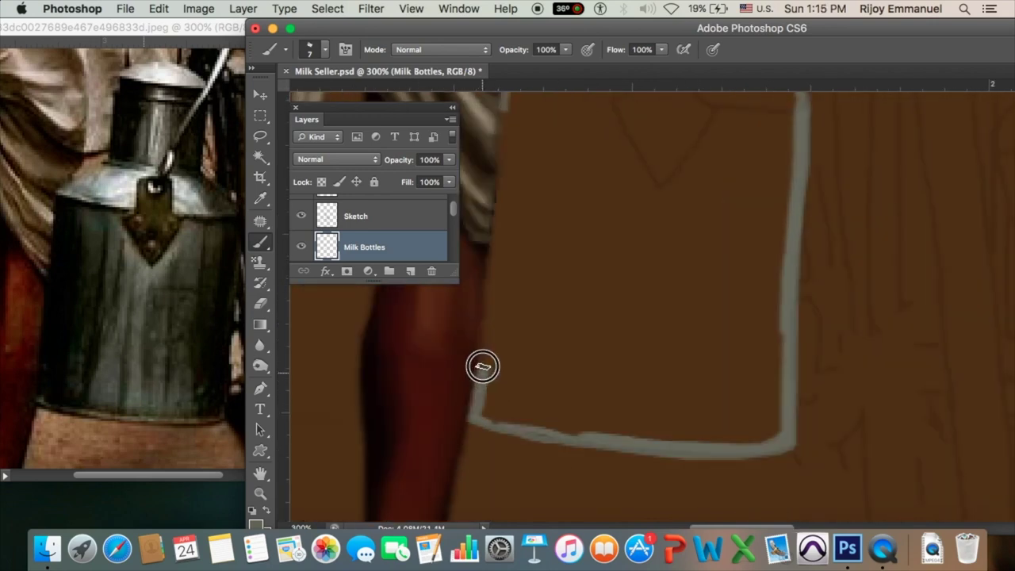
{"action": "left_click_drag", "start_coordinate": [501, 226], "coordinate": [542, 433]}
{"action": "scroll", "coordinate": [542, 434], "scroll_direction": "up", "scroll_amount": 3}
{"action": "left_click_drag", "start_coordinate": [499, 384], "coordinate": [574, 197]}
{"action": "scroll", "coordinate": [574, 197], "scroll_direction": "up", "scroll_amount": 2}
{"action": "mouse_move", "coordinate": [706, 317]}
{"action": "left_mouse_down"}
{"action": "mouse_move", "coordinate": [674, 141]}
{"action": "mouse_move", "coordinate": [594, 163]}
{"action": "mouse_move", "coordinate": [594, 257]}
{"action": "left_mouse_up"}
- Fill the first can's body with flat grey using a larger brush
{"action": "key", "text": "bracketright"}
{"action": "key", "text": "bracketright"}
{"action": "key", "text": "bracketright"}
{"action": "scroll", "coordinate": [594, 256], "scroll_direction": "down", "scroll_amount": 2}
{"action": "mouse_move", "coordinate": [748, 234]}
{"action": "left_mouse_down"}
{"action": "mouse_move", "coordinate": [671, 331]}
{"action": "mouse_move", "coordinate": [577, 399]}
{"action": "mouse_move", "coordinate": [528, 401]}
{"action": "mouse_move", "coordinate": [632, 279]}
{"action": "left_mouse_up"}
{"action": "scroll", "coordinate": [671, 331], "scroll_direction": "down", "scroll_amount": 2}
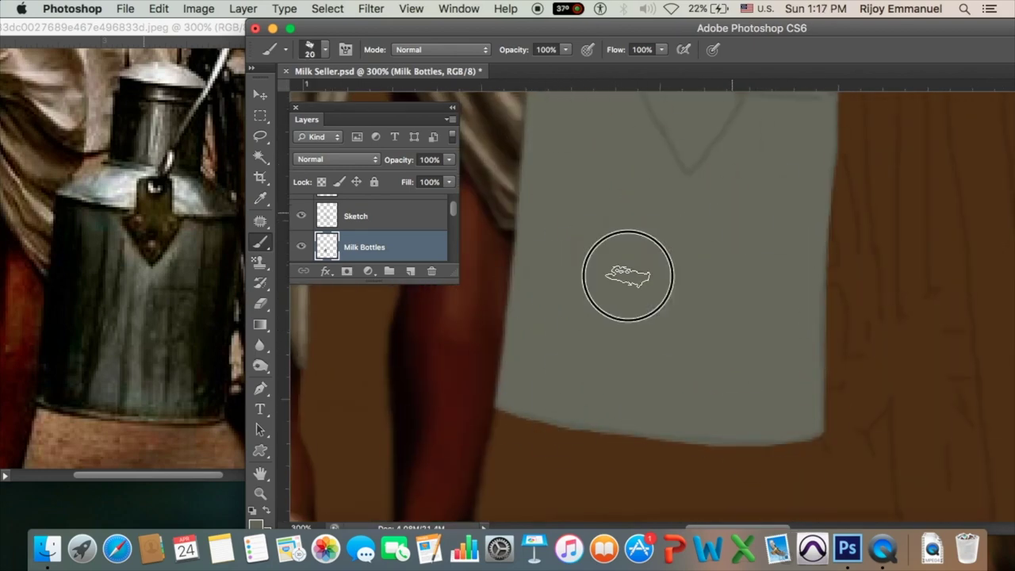
{"action": "scroll", "coordinate": [744, 130], "scroll_direction": "up", "scroll_amount": 3}
{"action": "scroll", "coordinate": [744, 129], "scroll_direction": "down", "scroll_amount": 2}
- Outline the second milk can beside the first with a smaller grey brush
{"action": "key", "text": "bracketleft"}
{"action": "key", "text": "bracketleft"}
{"action": "key", "text": "bracketleft"}
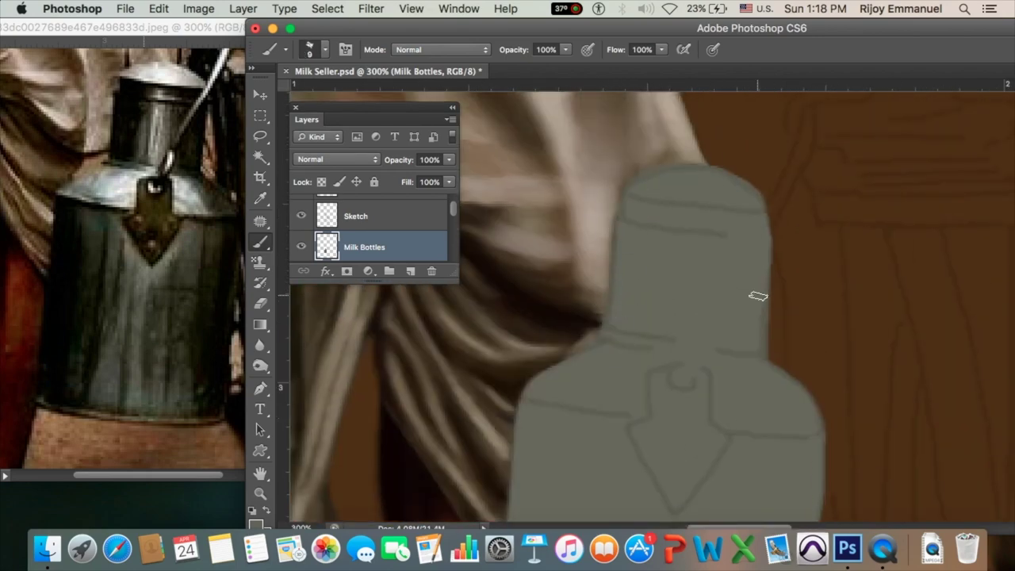
{"action": "scroll", "coordinate": [693, 294], "scroll_direction": "up", "scroll_amount": 3}
{"action": "mouse_move", "coordinate": [619, 361]}
{"action": "left_mouse_down"}
{"action": "mouse_move", "coordinate": [686, 366]}
{"action": "mouse_move", "coordinate": [963, 262]}
{"action": "left_mouse_up"}
{"action": "scroll", "coordinate": [807, 360], "scroll_direction": "up", "scroll_amount": 2}
{"action": "left_click_drag", "start_coordinate": [854, 308], "coordinate": [716, 141]}
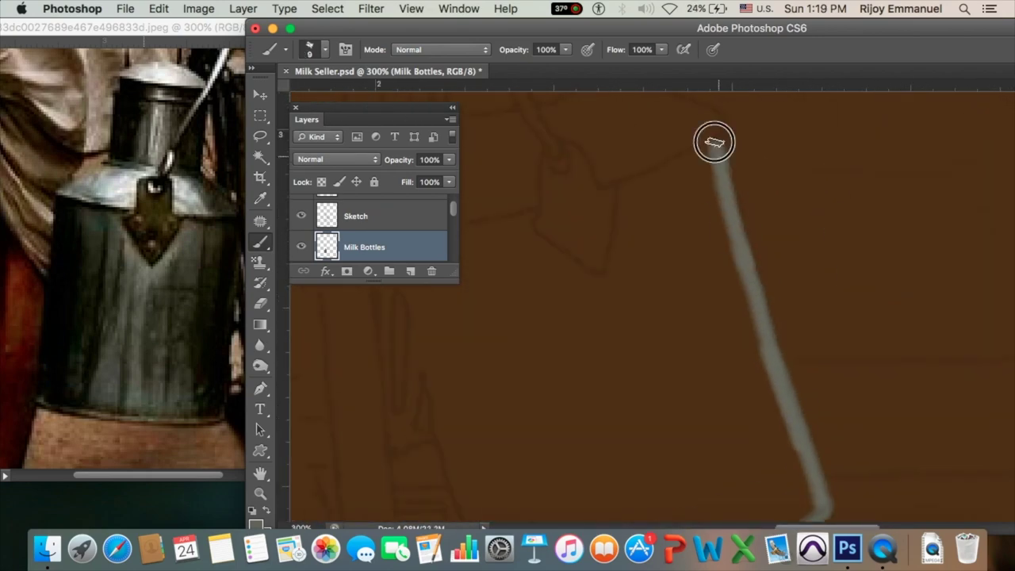
{"action": "scroll", "coordinate": [709, 188], "scroll_direction": "up", "scroll_amount": 1}
{"action": "scroll", "coordinate": [645, 231], "scroll_direction": "up", "scroll_amount": 3}
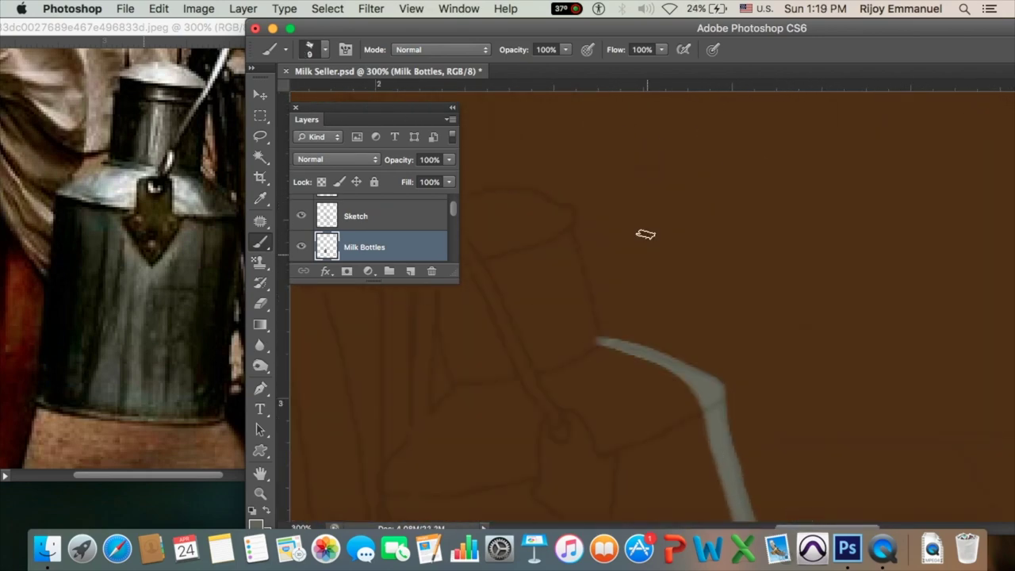
{"action": "mouse_move", "coordinate": [601, 341]}
{"action": "left_mouse_down"}
{"action": "mouse_move", "coordinate": [545, 204]}
{"action": "mouse_move", "coordinate": [449, 297]}
{"action": "mouse_move", "coordinate": [465, 357]}
{"action": "mouse_move", "coordinate": [460, 316]}
{"action": "mouse_move", "coordinate": [460, 424]}
{"action": "mouse_move", "coordinate": [560, 481]}
{"action": "mouse_move", "coordinate": [671, 437]}
{"action": "left_mouse_up"}
{"action": "scroll", "coordinate": [449, 297], "scroll_direction": "down", "scroll_amount": 1}
{"action": "scroll", "coordinate": [461, 315], "scroll_direction": "up", "scroll_amount": 2}
{"action": "scroll", "coordinate": [461, 424], "scroll_direction": "down", "scroll_amount": 1}
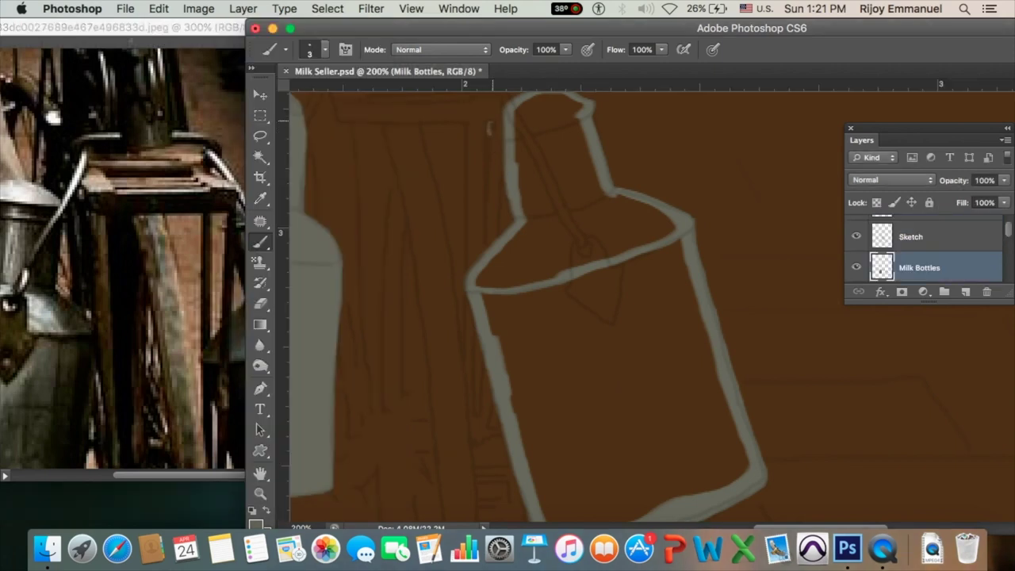
- Fill the second can's silhouette with flat grey using an enlarged brush
{"action": "key", "text": "bracketright"}
{"action": "key", "text": "bracketright"}
{"action": "key", "text": "bracketright"}
{"action": "mouse_move", "coordinate": [514, 172]}
{"action": "left_mouse_down"}
{"action": "mouse_move", "coordinate": [562, 149]}
{"action": "mouse_move", "coordinate": [671, 259]}
{"action": "mouse_move", "coordinate": [653, 281]}
{"action": "mouse_move", "coordinate": [518, 300]}
{"action": "mouse_move", "coordinate": [748, 407]}
{"action": "mouse_move", "coordinate": [671, 367]}
{"action": "mouse_move", "coordinate": [594, 389]}
{"action": "mouse_move", "coordinate": [607, 449]}
{"action": "left_mouse_up"}
{"action": "scroll", "coordinate": [653, 281], "scroll_direction": "down", "scroll_amount": 2}
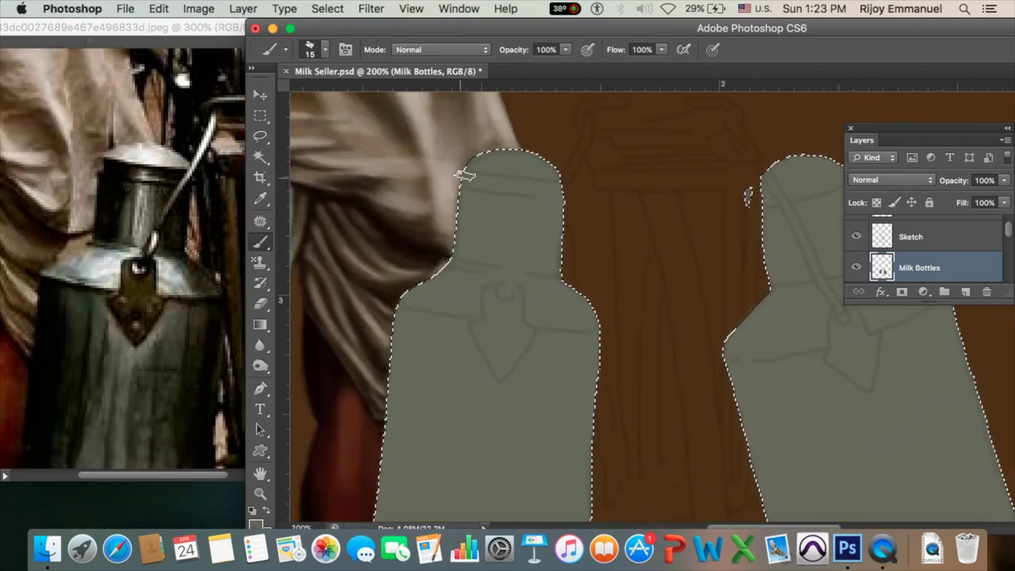
- Paint dark bands and light strokes on the can's neck at 50% opacity
{"action": "mouse_move", "coordinate": [480, 196]}
{"action": "left_mouse_down"}
{"action": "mouse_move", "coordinate": [465, 249]}
{"action": "mouse_move", "coordinate": [462, 173]}
{"action": "mouse_move", "coordinate": [468, 230]}
{"action": "mouse_move", "coordinate": [455, 233]}
{"action": "left_mouse_up"}
{"action": "key", "text": "5"}
{"action": "mouse_move", "coordinate": [560, 230]}
{"action": "left_mouse_down"}
{"action": "mouse_move", "coordinate": [566, 188]}
{"action": "mouse_move", "coordinate": [469, 182]}
{"action": "mouse_move", "coordinate": [560, 191]}
{"action": "mouse_move", "coordinate": [492, 195]}
{"action": "left_mouse_up"}
{"action": "key", "text": "bracketleft"}
{"action": "key", "text": "bracketleft"}
{"action": "key", "text": "bracketleft"}
{"action": "left_click_drag", "start_coordinate": [566, 49], "coordinate": [531, 68]}
{"action": "key", "text": "bracketright"}
{"action": "key", "text": "bracketright"}
{"action": "key", "text": "x"}
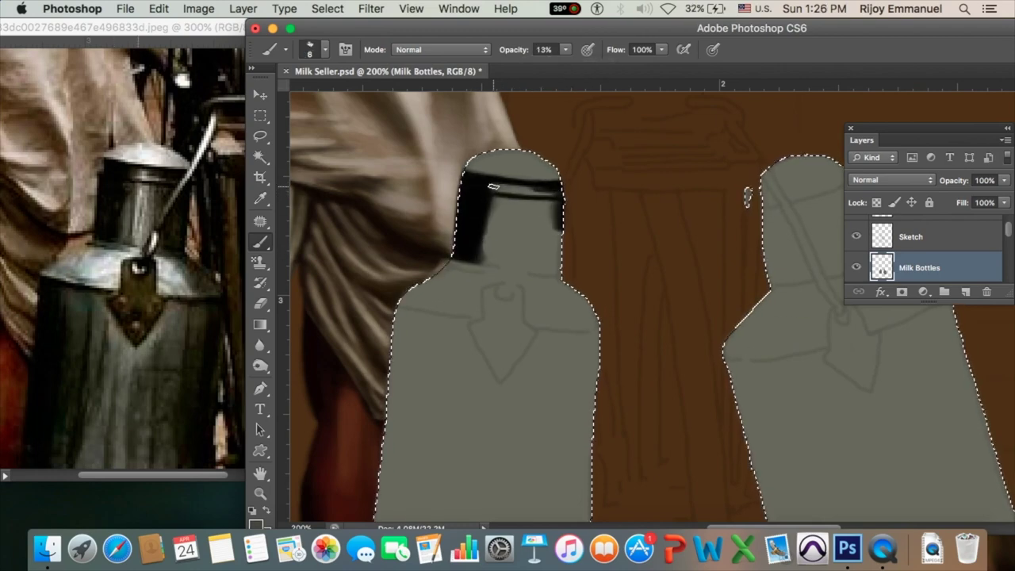
{"action": "mouse_move", "coordinate": [487, 188]}
{"action": "left_mouse_down"}
{"action": "mouse_move", "coordinate": [547, 189]}
{"action": "mouse_move", "coordinate": [556, 262]}
{"action": "left_mouse_up"}
{"action": "key", "text": "x"}
{"action": "left_click_drag", "start_coordinate": [493, 274], "coordinate": [561, 273]}
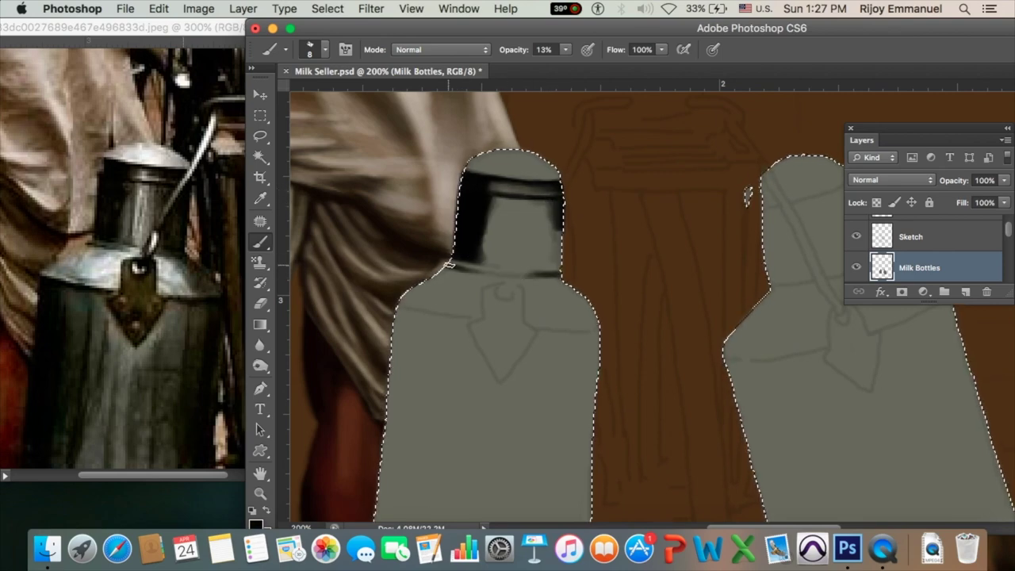
{"action": "left_click_drag", "start_coordinate": [449, 265], "coordinate": [497, 267]}
{"action": "mouse_move", "coordinate": [562, 263]}
{"action": "left_mouse_down"}
{"action": "mouse_move", "coordinate": [558, 273]}
{"action": "mouse_move", "coordinate": [502, 273]}
{"action": "left_mouse_up"}
- Darken the neck's inner face and cap, and highlight the cap's rims
{"action": "key", "text": "bracketright"}
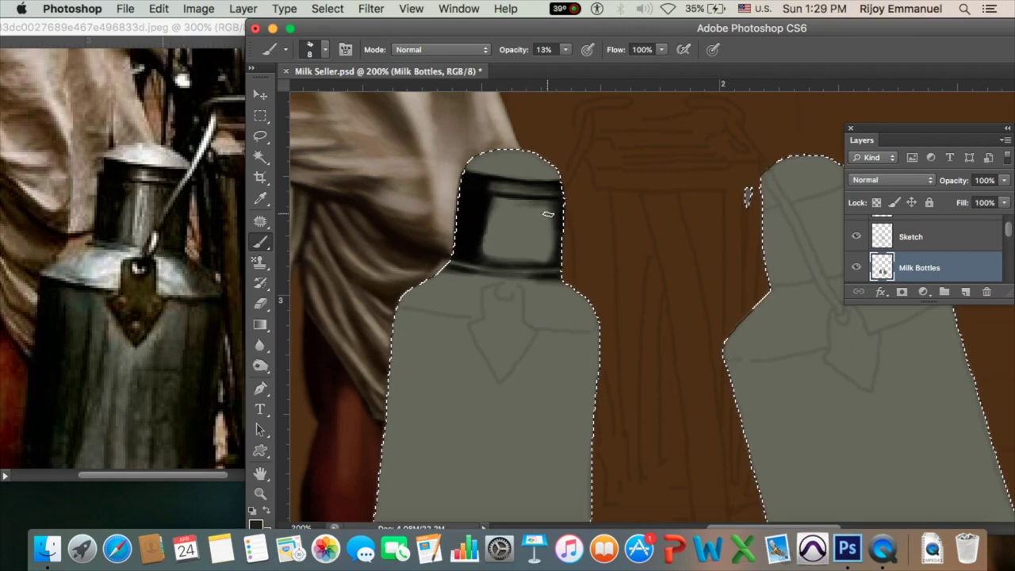
{"action": "mouse_move", "coordinate": [547, 211]}
{"action": "left_mouse_down"}
{"action": "mouse_move", "coordinate": [528, 258]}
{"action": "mouse_move", "coordinate": [479, 206]}
{"action": "left_mouse_up"}
{"action": "left_click_drag", "start_coordinate": [475, 246], "coordinate": [515, 274]}
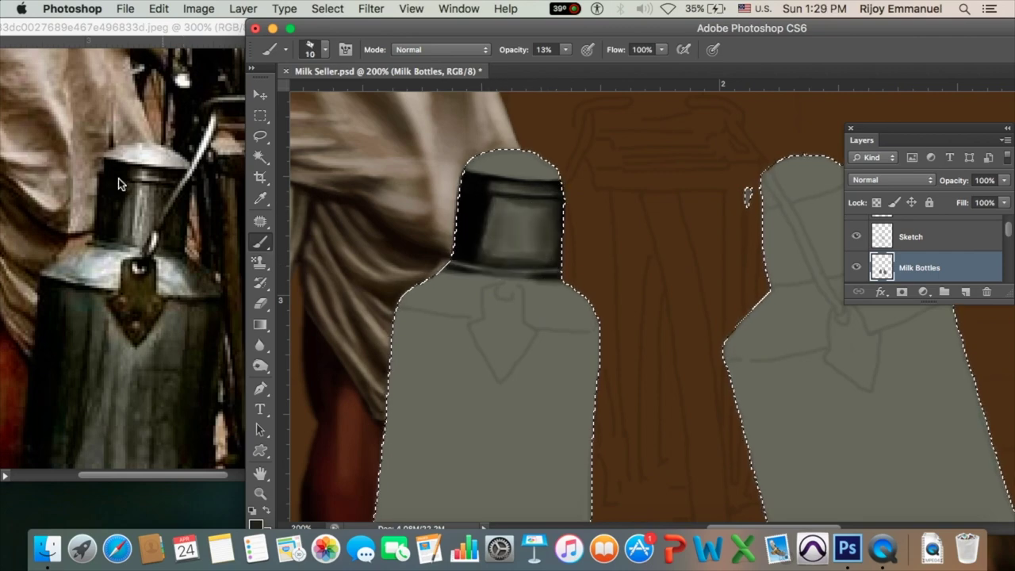
{"action": "left_click_drag", "start_coordinate": [556, 248], "coordinate": [511, 264]}
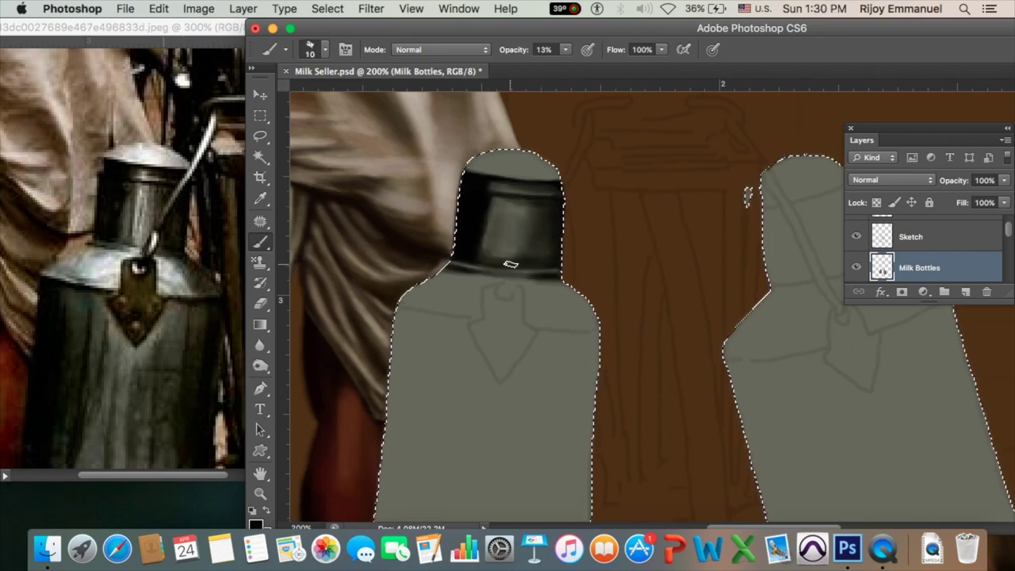
{"action": "key", "text": "bracketright"}
{"action": "key", "text": "bracketright"}
{"action": "key", "text": "bracketright"}
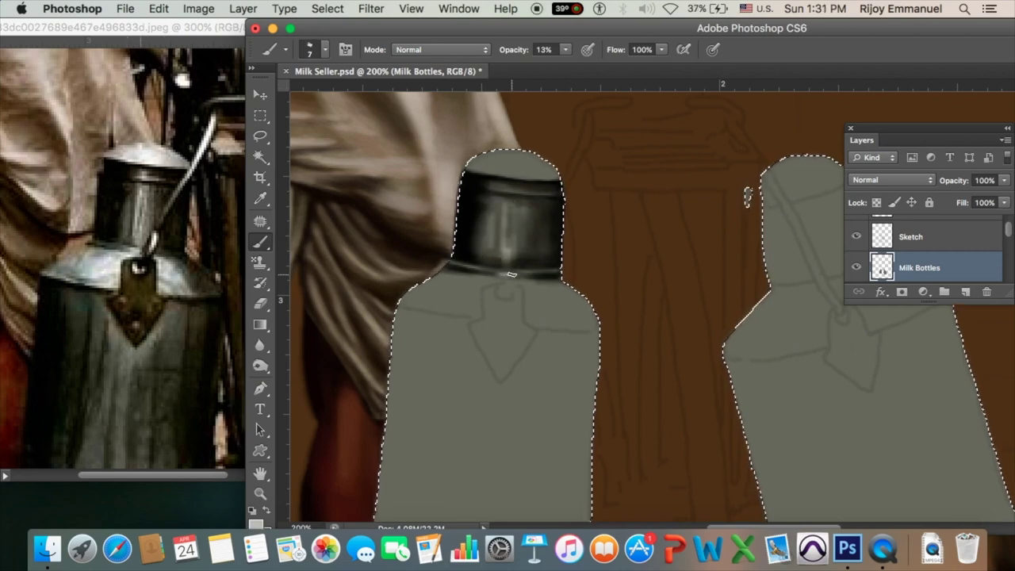
{"action": "mouse_move", "coordinate": [458, 269]}
{"action": "left_mouse_down"}
{"action": "mouse_move", "coordinate": [546, 274]}
{"action": "mouse_move", "coordinate": [563, 300]}
{"action": "left_mouse_up"}
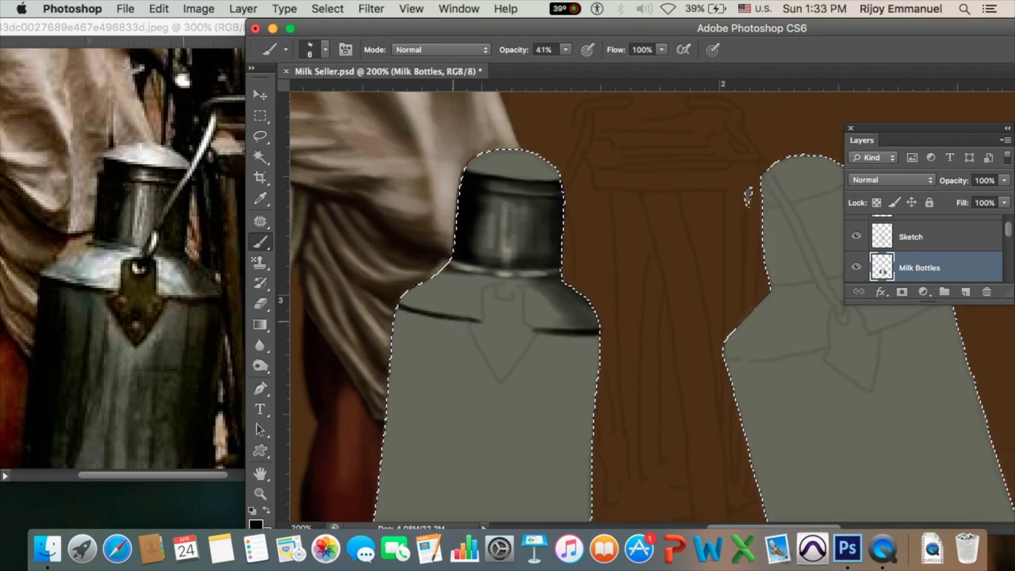
{"action": "left_click_drag", "start_coordinate": [533, 331], "coordinate": [598, 332]}
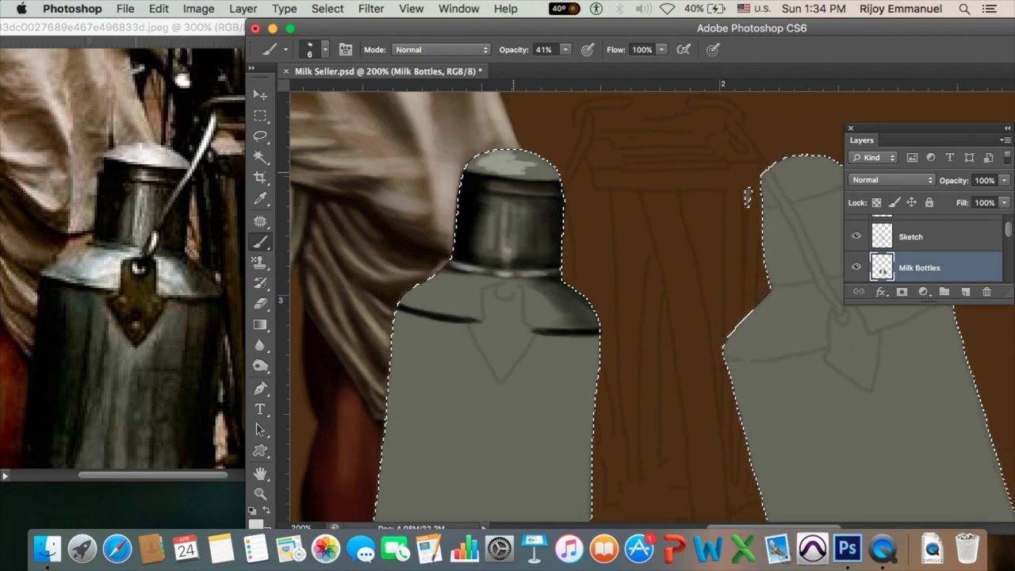
{"action": "mouse_move", "coordinate": [480, 174]}
{"action": "left_mouse_down"}
{"action": "mouse_move", "coordinate": [543, 175]}
{"action": "mouse_move", "coordinate": [503, 161]}
{"action": "mouse_move", "coordinate": [523, 163]}
{"action": "left_mouse_up"}
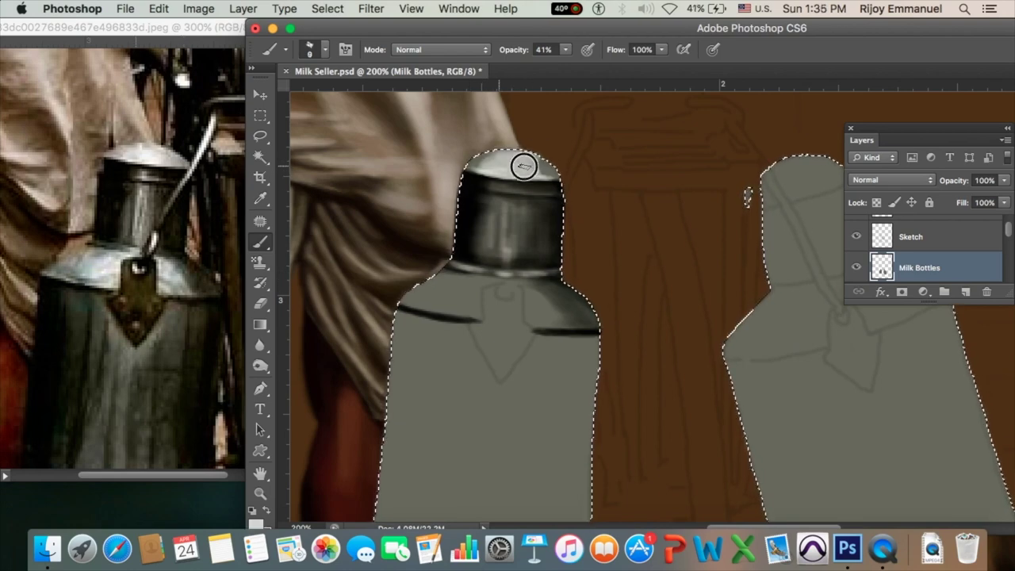
- Add soft light highlights on the can's shoulders at lowered opacity
{"action": "key", "text": "0"}
{"action": "key", "text": "9"}
{"action": "key", "text": "bracketleft"}
{"action": "key", "text": "bracketleft"}
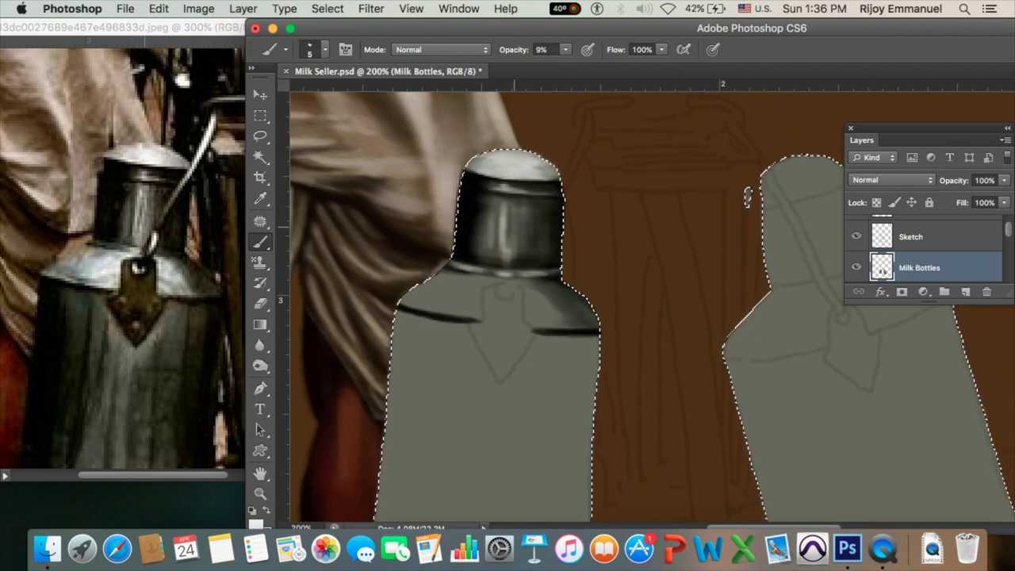
{"action": "scroll", "coordinate": [635, 302], "scroll_direction": "down", "scroll_amount": 2}
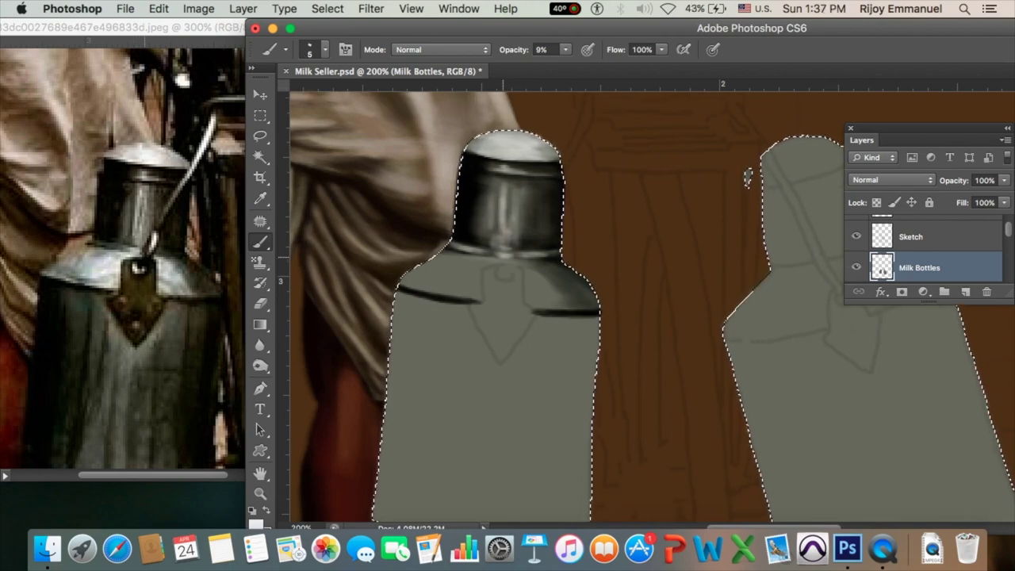
{"action": "key", "text": "bracketright"}
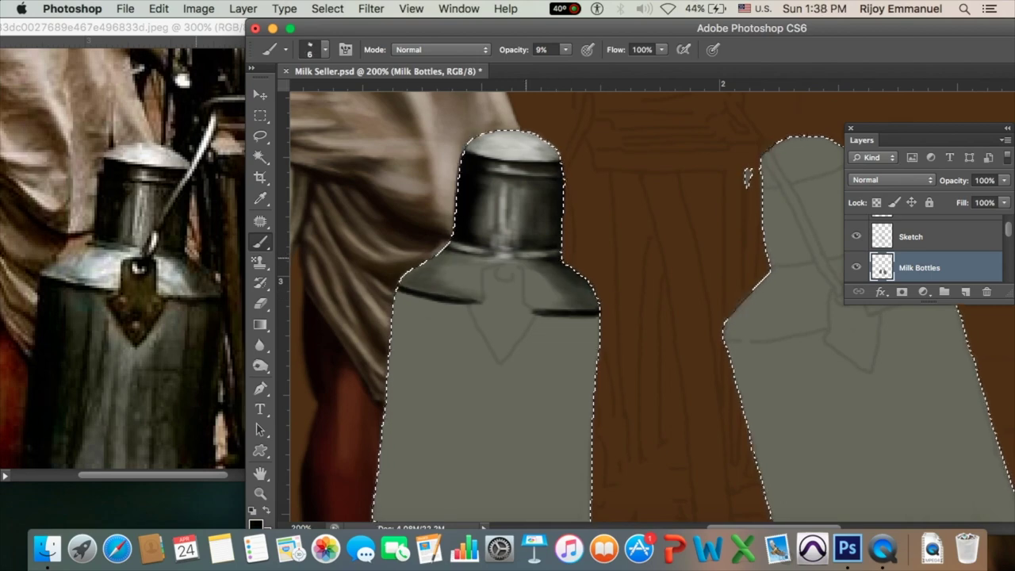
{"action": "left_click_drag", "start_coordinate": [460, 282], "coordinate": [489, 259]}
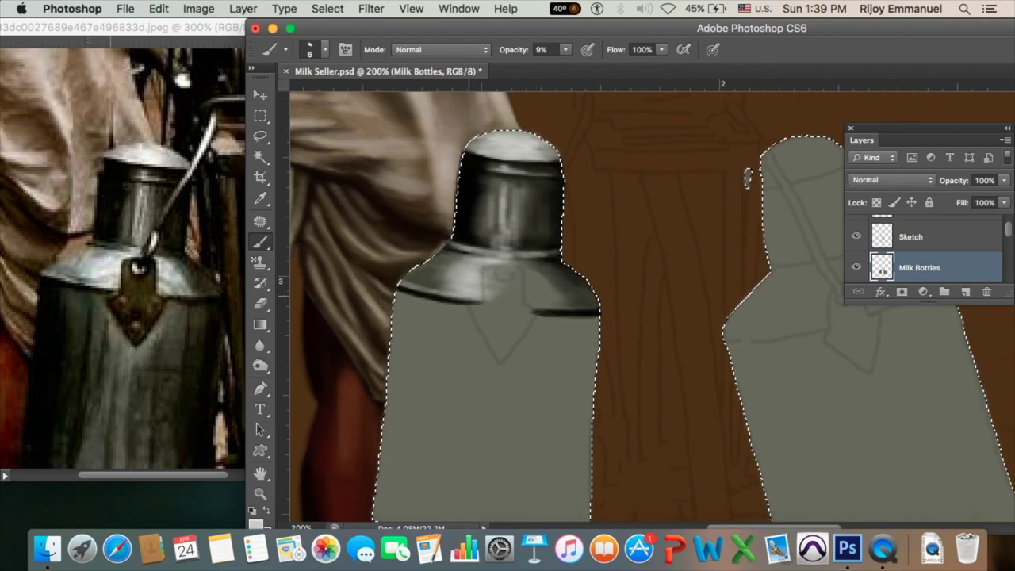
{"action": "key", "text": "bracketright"}
{"action": "key", "text": "bracketright"}
{"action": "key", "text": "bracketright"}
{"action": "key", "text": "bracketright"}
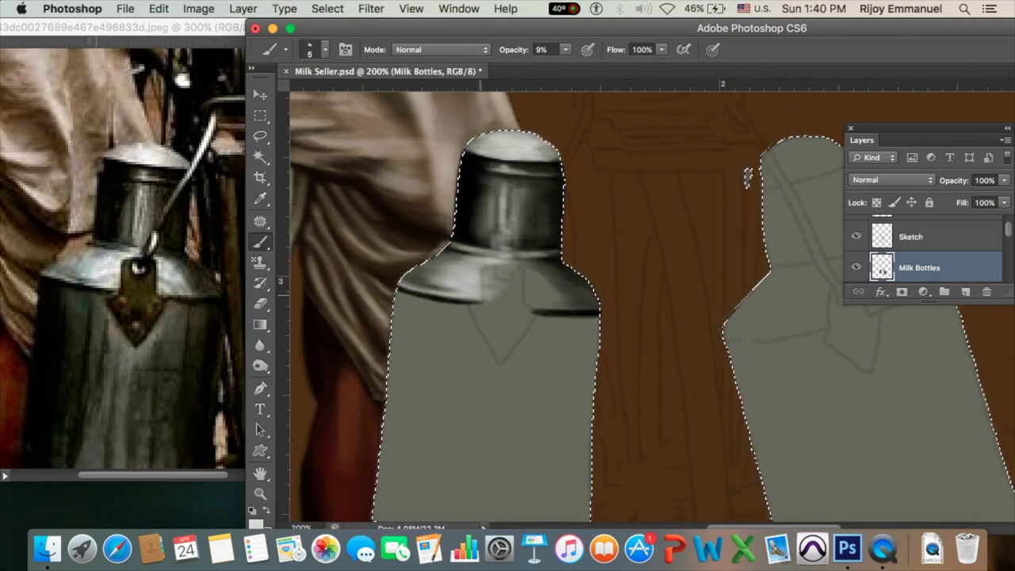
{"action": "left_click_drag", "start_coordinate": [532, 286], "coordinate": [542, 300]}
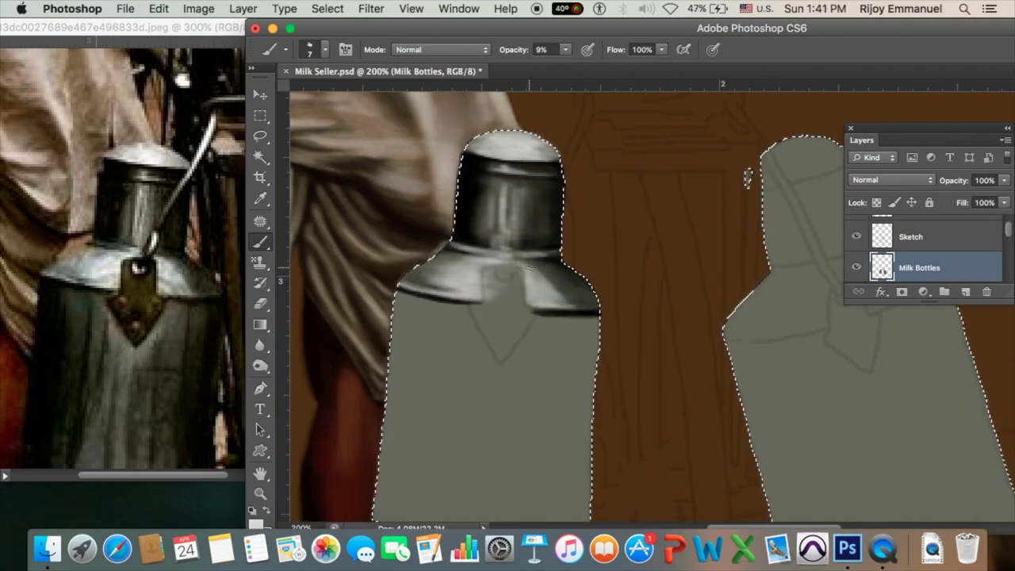
{"action": "left_click_drag", "start_coordinate": [556, 287], "coordinate": [603, 302]}
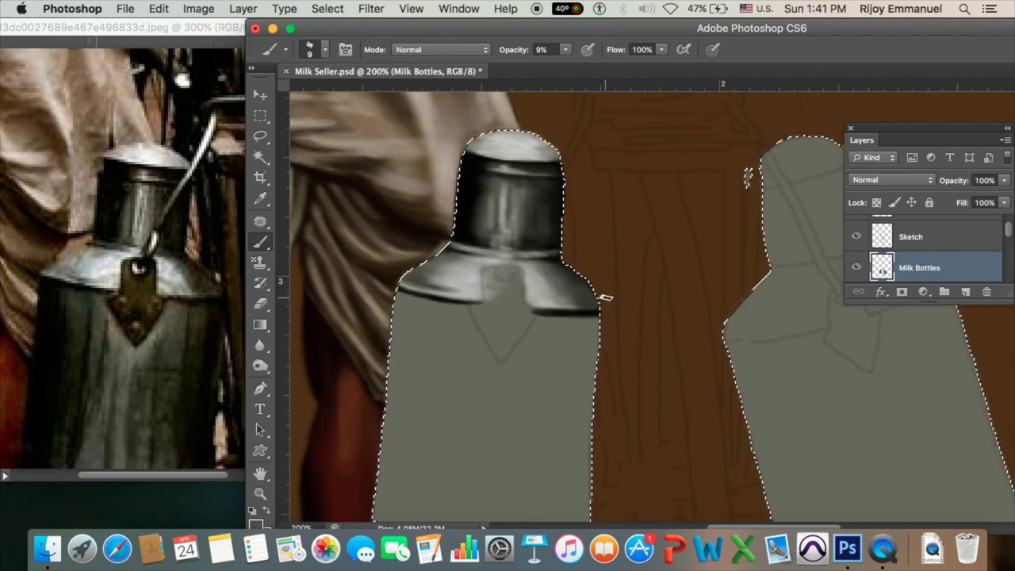
{"action": "scroll", "coordinate": [621, 301], "scroll_direction": "down", "scroll_amount": 3}
{"action": "scroll", "coordinate": [147, 445], "scroll_direction": "down", "scroll_amount": 3}
- Paint dark vertical shading down the can's body and left shoulder at 37% opacity
{"action": "key", "text": "3"}
{"action": "key", "text": "7"}
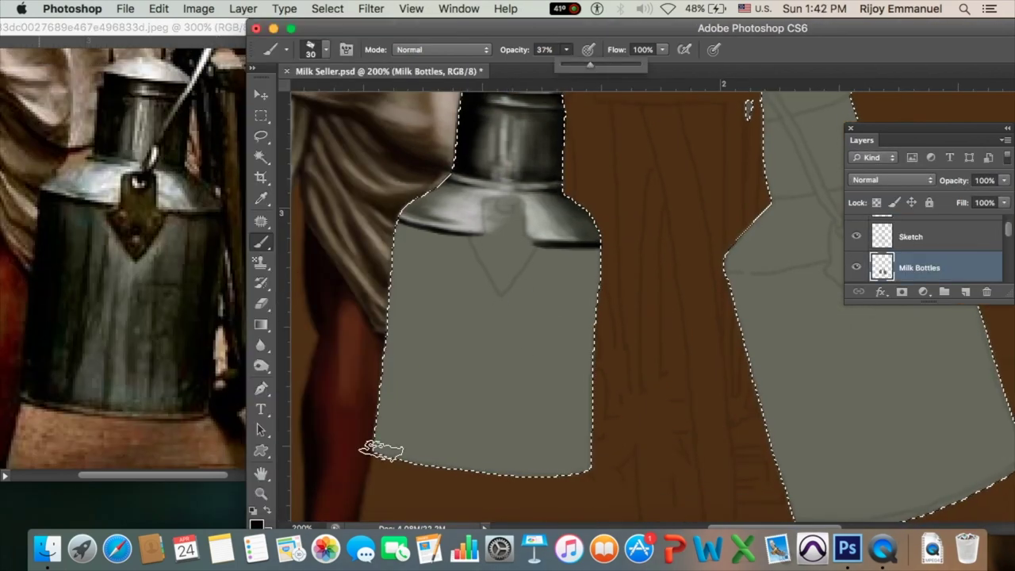
{"action": "mouse_move", "coordinate": [374, 447]}
{"action": "left_mouse_down"}
{"action": "mouse_move", "coordinate": [406, 226]}
{"action": "mouse_move", "coordinate": [394, 268]}
{"action": "mouse_move", "coordinate": [407, 415]}
{"action": "left_mouse_up"}
{"action": "key", "text": "bracketright"}
{"action": "key", "text": "bracketright"}
{"action": "key", "text": "bracketright"}
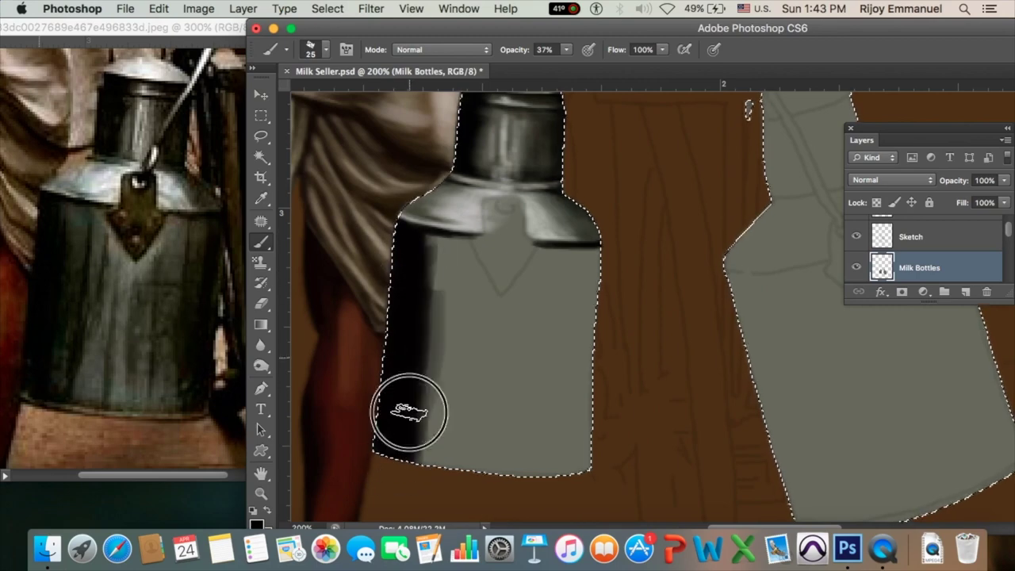
{"action": "mouse_move", "coordinate": [446, 272]}
{"action": "left_mouse_down"}
{"action": "mouse_move", "coordinate": [437, 263]}
{"action": "mouse_move", "coordinate": [476, 283]}
{"action": "mouse_move", "coordinate": [528, 378]}
{"action": "mouse_move", "coordinate": [563, 265]}
{"action": "left_mouse_up"}
{"action": "key", "text": "bracketleft"}
{"action": "key", "text": "bracketleft"}
{"action": "mouse_move", "coordinate": [567, 452]}
{"action": "left_mouse_down"}
{"action": "mouse_move", "coordinate": [586, 251]}
{"action": "mouse_move", "coordinate": [491, 405]}
{"action": "left_mouse_up"}
{"action": "key", "text": "bracketleft"}
{"action": "key", "text": "bracketleft"}
{"action": "left_click_drag", "start_coordinate": [556, 457], "coordinate": [483, 301]}
{"action": "mouse_move", "coordinate": [579, 357]}
{"action": "left_mouse_down"}
{"action": "mouse_move", "coordinate": [579, 252]}
{"action": "mouse_move", "coordinate": [583, 452]}
{"action": "left_mouse_up"}
{"action": "key", "text": "bracketleft"}
{"action": "key", "text": "bracketleft"}
{"action": "key", "text": "bracketleft"}
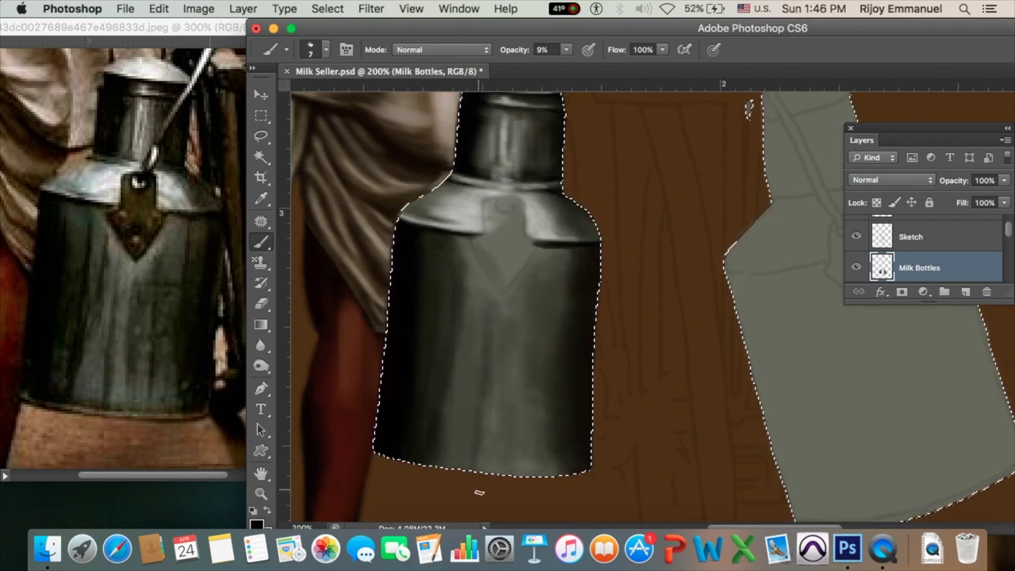
{"action": "left_click_drag", "start_coordinate": [474, 226], "coordinate": [401, 462]}
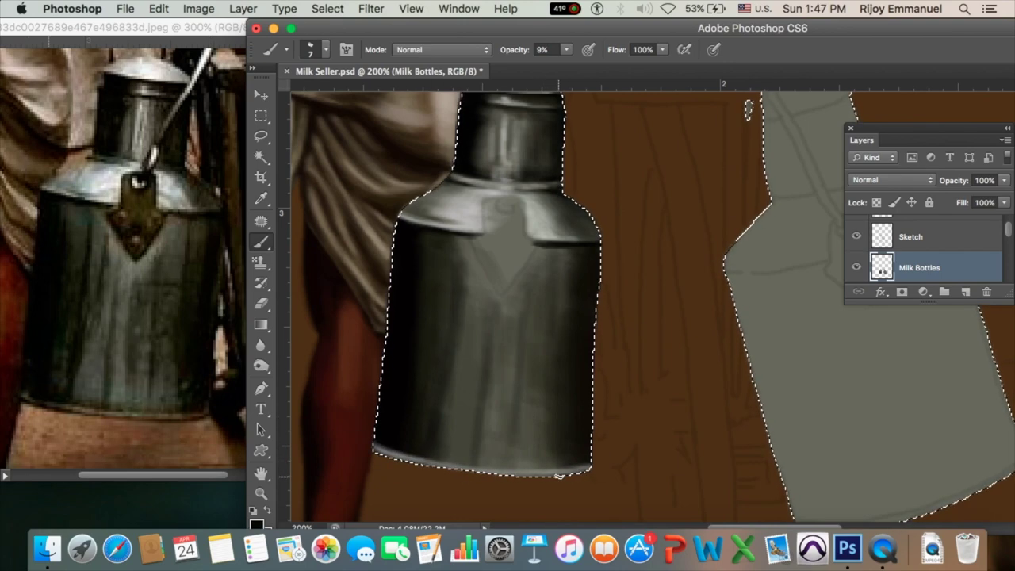
- Paint faint vertical highlights and a Y-shaped highlight on the can body
{"action": "key", "text": "2"}
{"action": "key", "text": "7"}
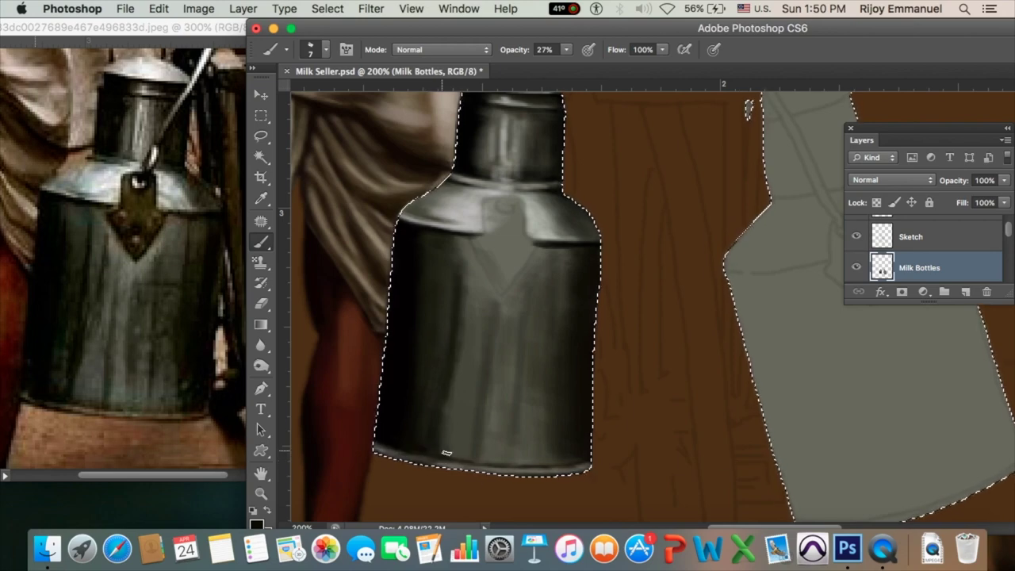
{"action": "key", "text": "bracketright"}
{"action": "key", "text": "0"}
{"action": "key", "text": "9"}
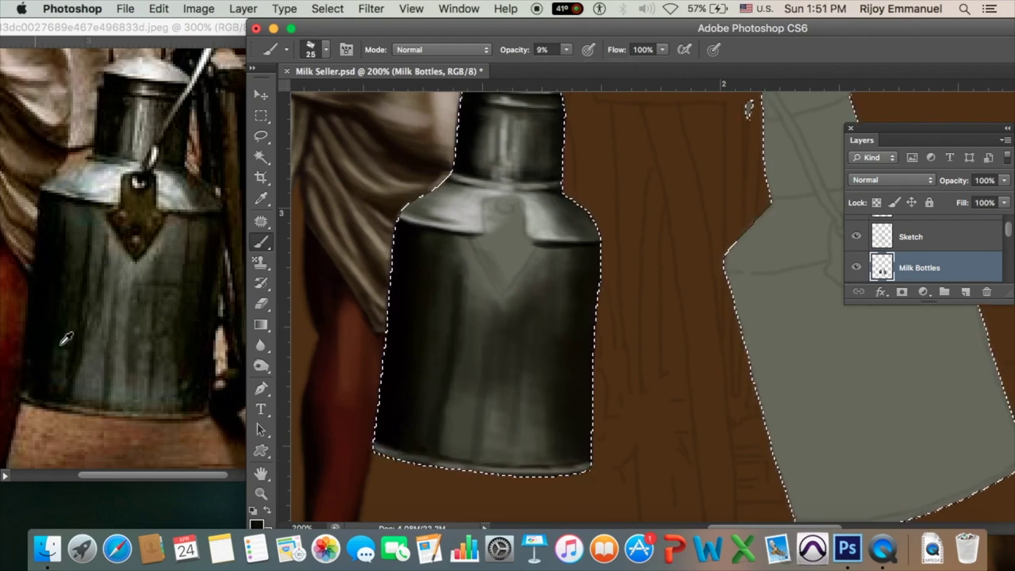
{"action": "key", "text": "bracketleft"}
{"action": "key", "text": "bracketleft"}
{"action": "key", "text": "bracketleft"}
{"action": "key", "text": "bracketright"}
{"action": "key", "text": "bracketright"}
{"action": "key", "text": "bracketright"}
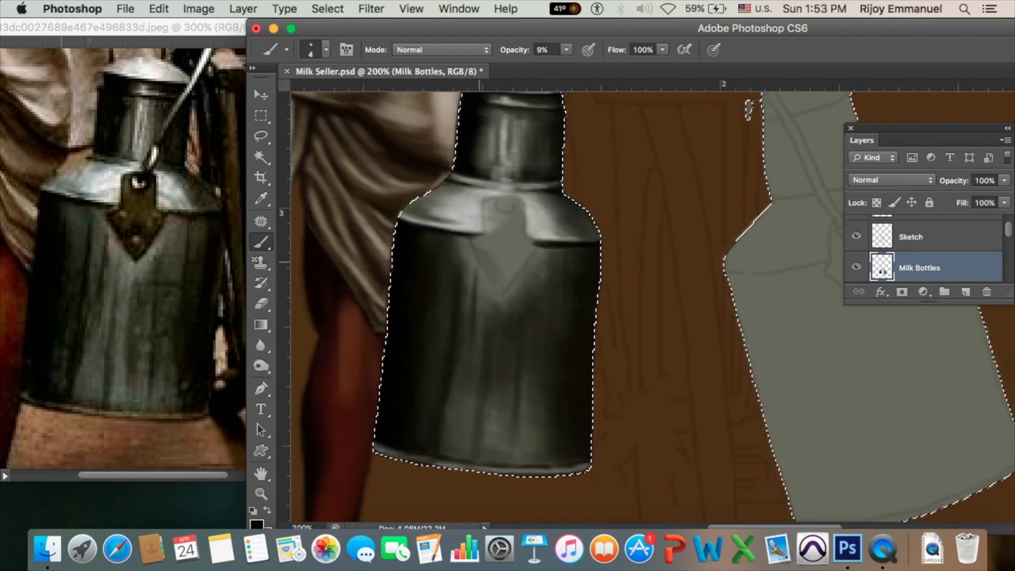
{"action": "key", "text": "bracketright"}
{"action": "key", "text": "bracketright"}
{"action": "key", "text": "bracketright"}
{"action": "key", "text": "7"}
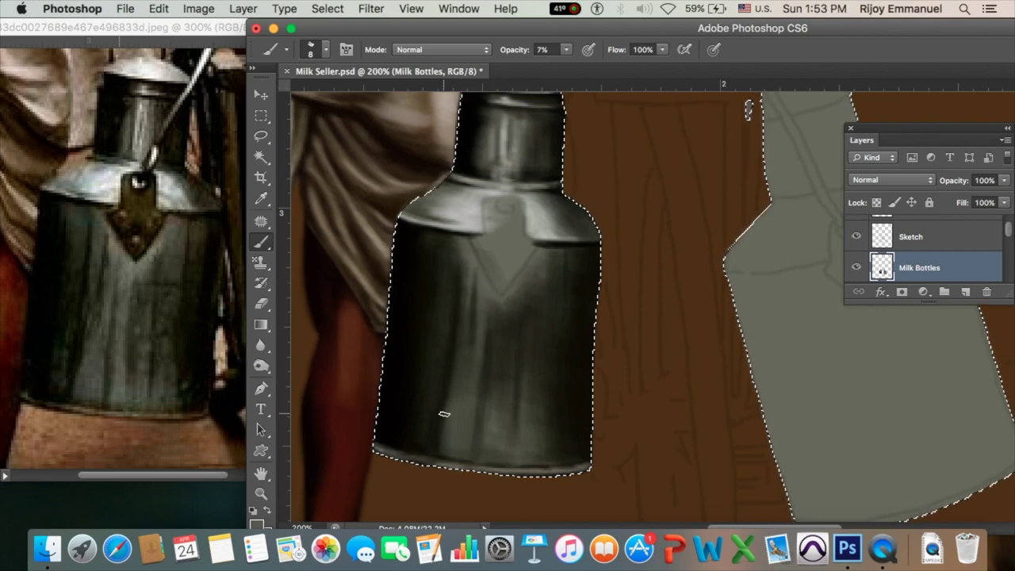
{"action": "key", "text": "bracketright"}
{"action": "key", "text": "bracketright"}
{"action": "key", "text": "bracketright"}
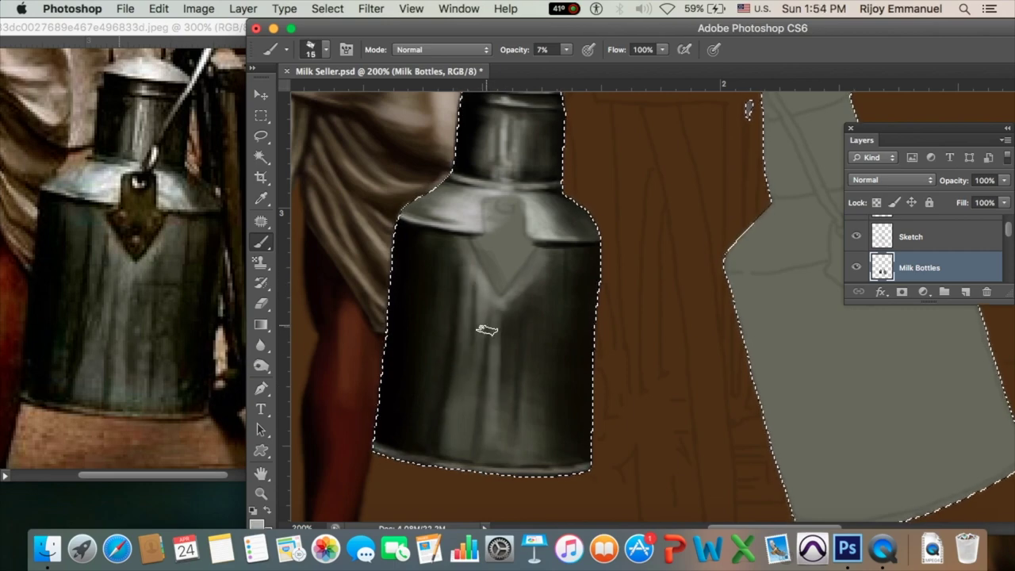
{"action": "left_click_drag", "start_coordinate": [487, 330], "coordinate": [494, 420]}
{"action": "key", "text": "bracketleft"}
{"action": "key", "text": "0"}
{"action": "key", "text": "5"}
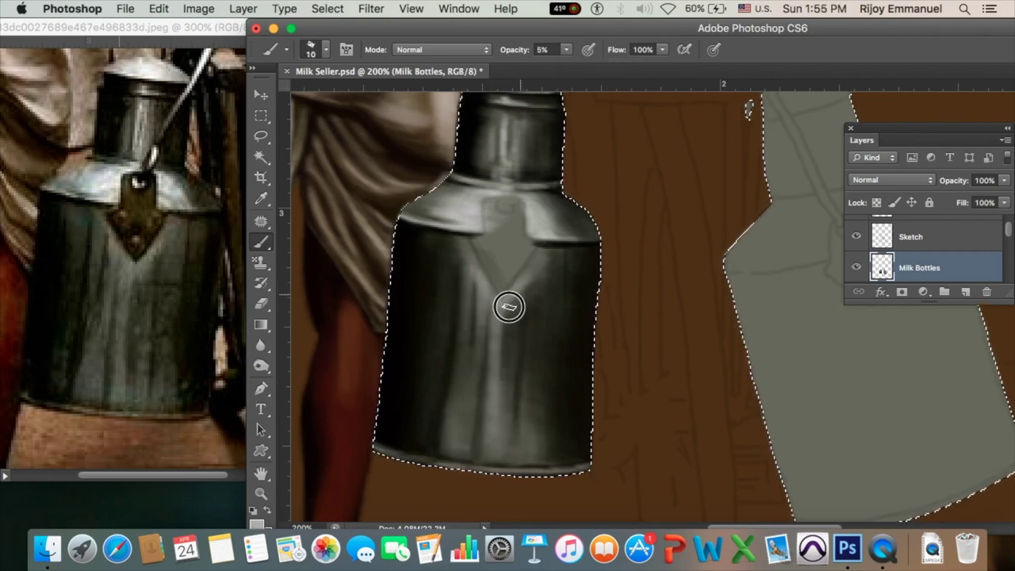
{"action": "mouse_move", "coordinate": [535, 335]}
{"action": "left_mouse_down"}
{"action": "mouse_move", "coordinate": [468, 262]}
{"action": "mouse_move", "coordinate": [508, 317]}
{"action": "left_mouse_up"}
- Outline the dark tag on the can's front at 100% opacity
{"action": "key", "text": "bracketright"}
{"action": "key", "text": "bracketright"}
{"action": "key", "text": "bracketright"}
{"action": "key", "text": "bracketleft"}
{"action": "key", "text": "bracketleft"}
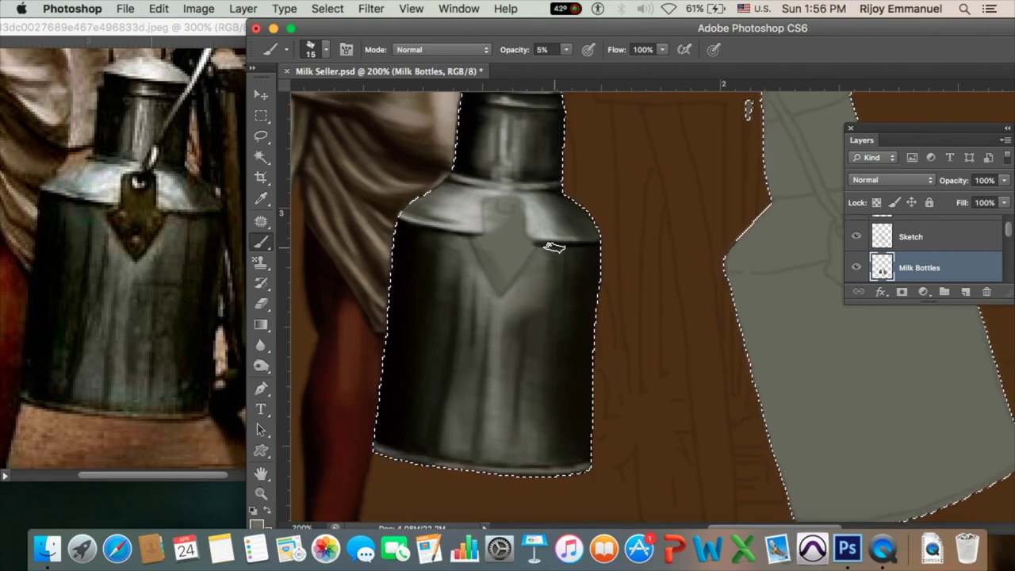
{"action": "key", "text": "bracketleft"}
{"action": "key", "text": "0"}
{"action": "key", "text": "8"}
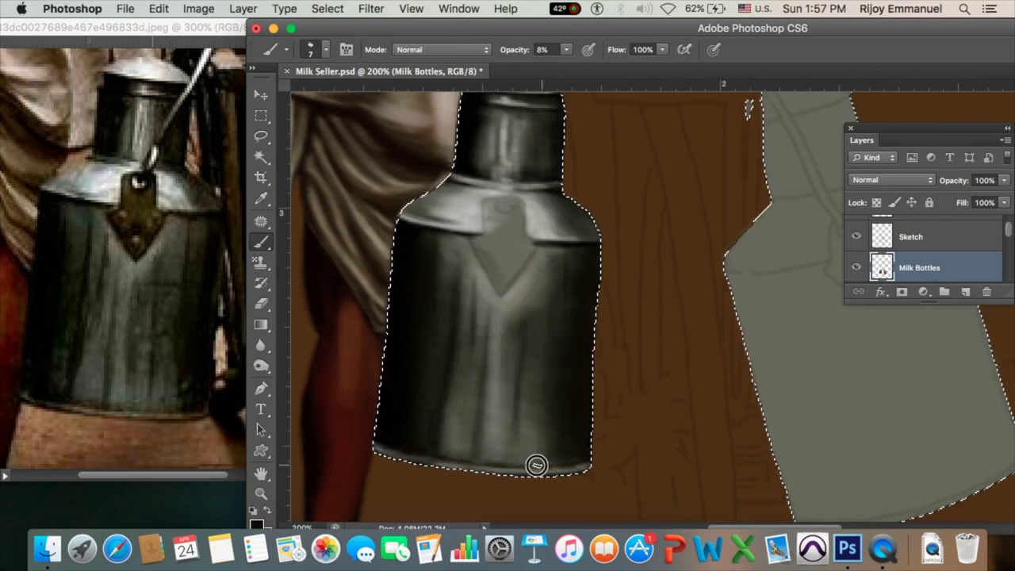
{"action": "key", "text": "0"}
{"action": "mouse_move", "coordinate": [486, 199]}
{"action": "left_mouse_down"}
{"action": "mouse_move", "coordinate": [487, 231]}
{"action": "mouse_move", "coordinate": [513, 211]}
{"action": "mouse_move", "coordinate": [537, 238]}
{"action": "mouse_move", "coordinate": [499, 289]}
{"action": "mouse_move", "coordinate": [520, 269]}
{"action": "mouse_move", "coordinate": [496, 274]}
{"action": "mouse_move", "coordinate": [494, 215]}
{"action": "left_mouse_up"}
- Paint lighter strokes along the tag's edges with a small low-opacity brush
{"action": "key", "text": "bracketleft"}
{"action": "key", "text": "bracketleft"}
{"action": "key", "text": "bracketleft"}
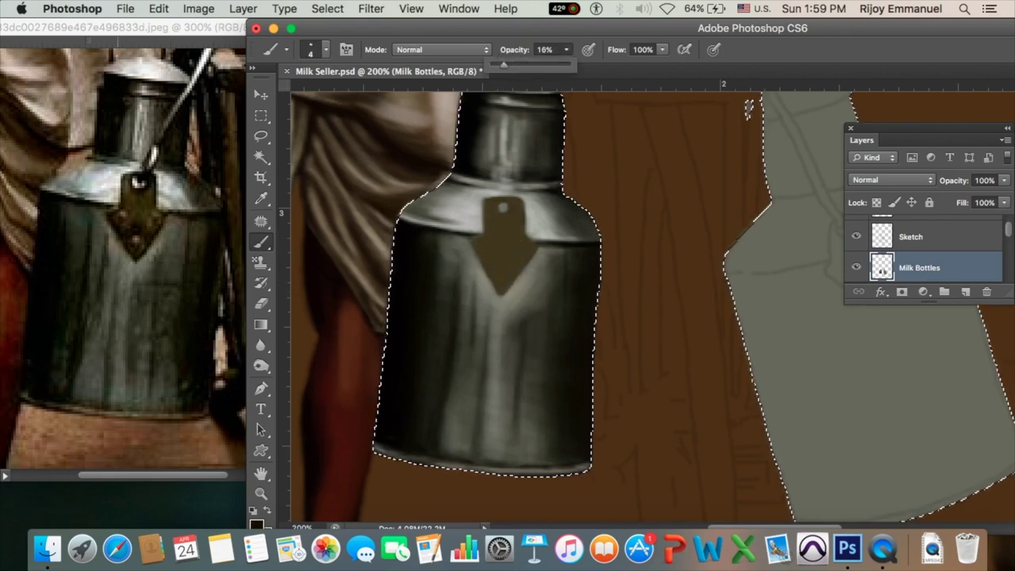
{"action": "key", "text": "1"}
{"action": "key", "text": "6"}
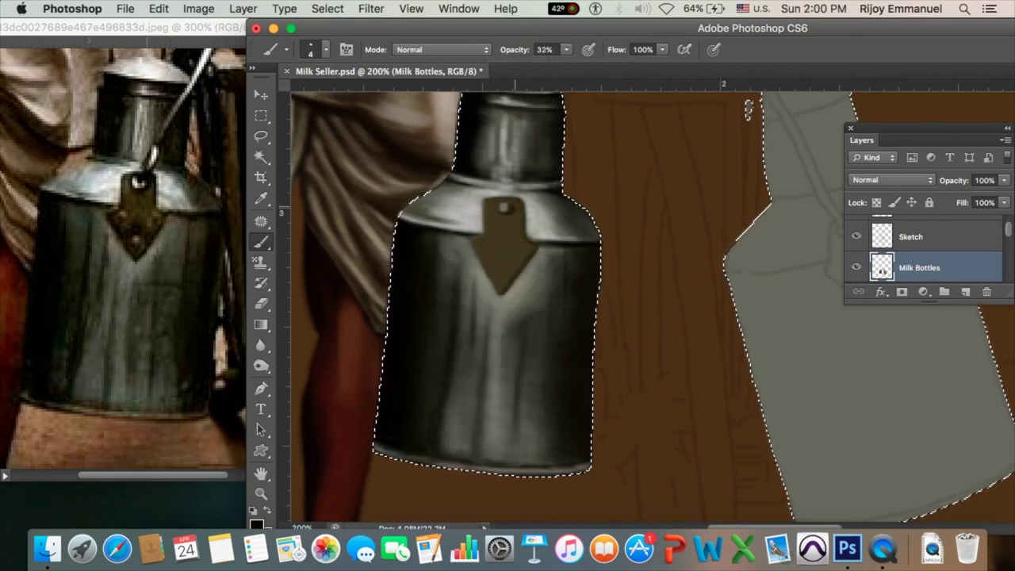
{"action": "mouse_move", "coordinate": [521, 246]}
{"action": "left_mouse_down"}
{"action": "mouse_move", "coordinate": [476, 250]}
{"action": "mouse_move", "coordinate": [492, 252]}
{"action": "left_mouse_up"}
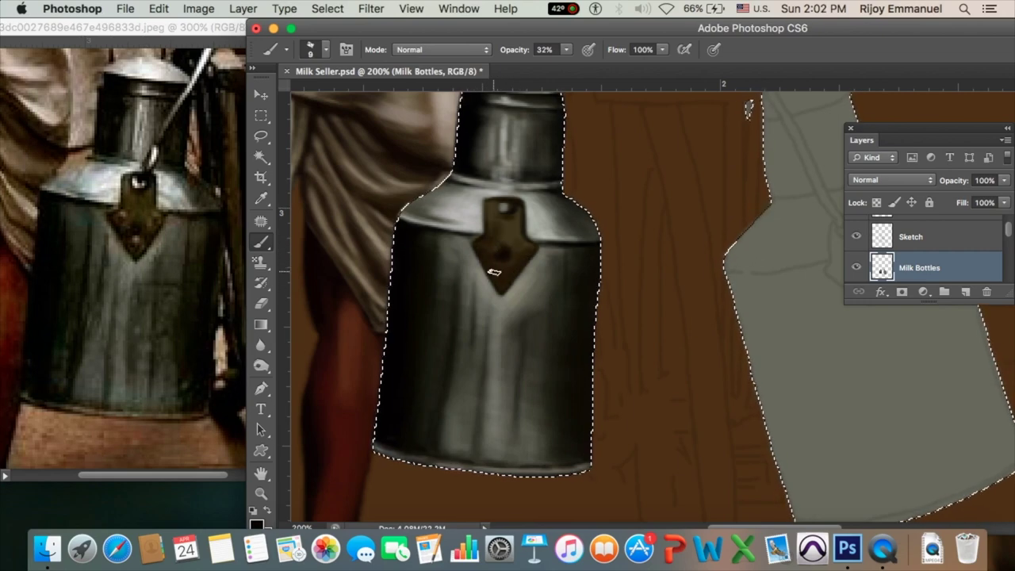
{"action": "key", "text": "bracketleft"}
{"action": "key", "text": "bracketleft"}
{"action": "key", "text": "1"}
{"action": "key", "text": "2"}
{"action": "key", "text": "bracketright"}
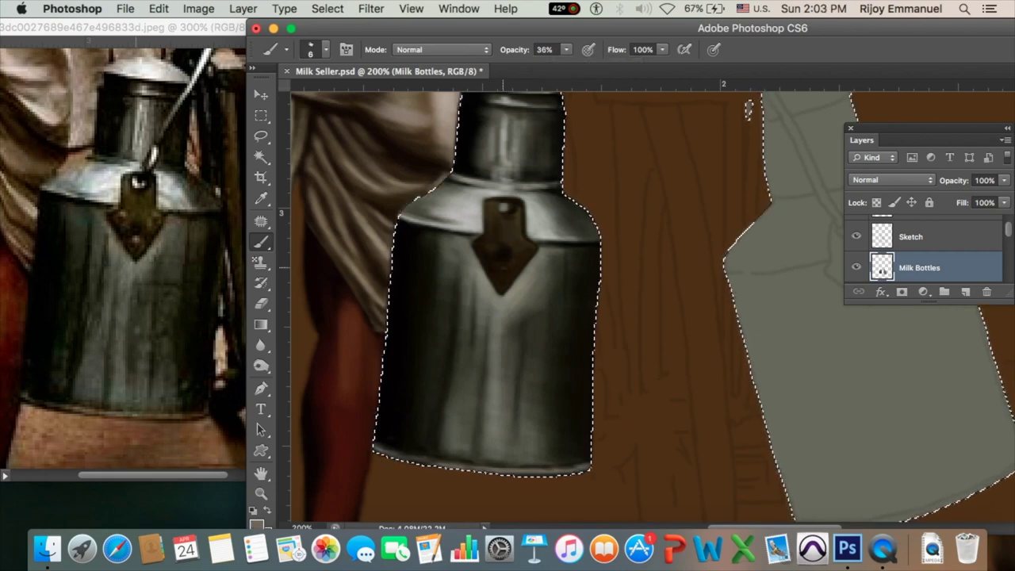
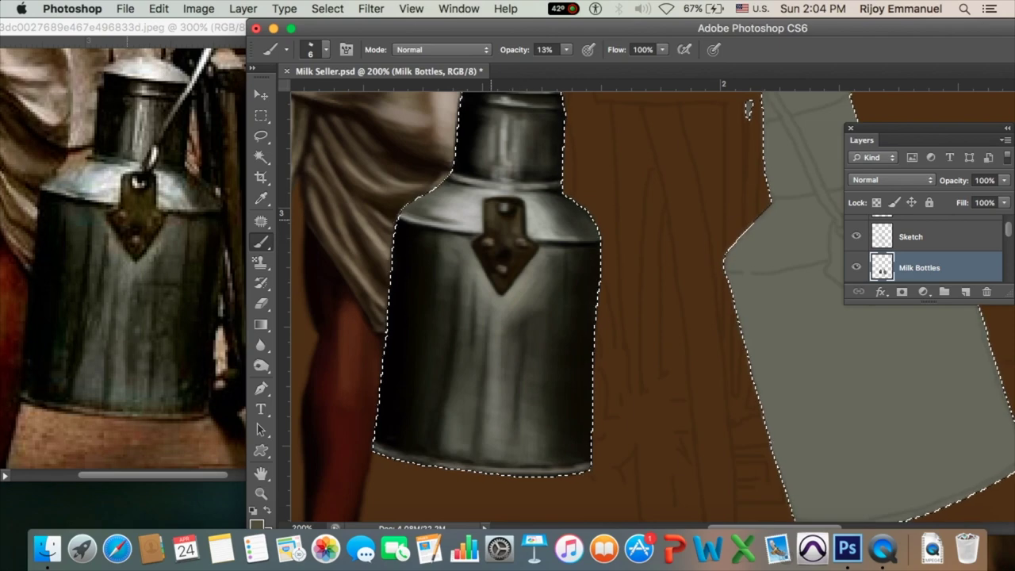
- Paint a small white ring at the top of the first can's strap, repainting it with a smaller brush
{"action": "right_click", "coordinate": [423, 264]}
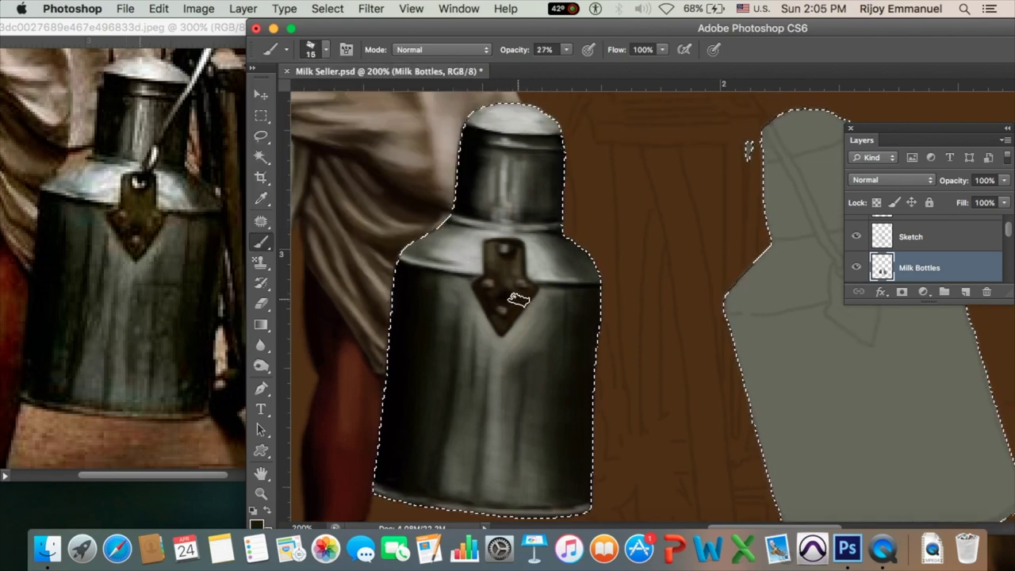
{"action": "left_click_drag", "start_coordinate": [566, 49], "coordinate": [635, 70]}
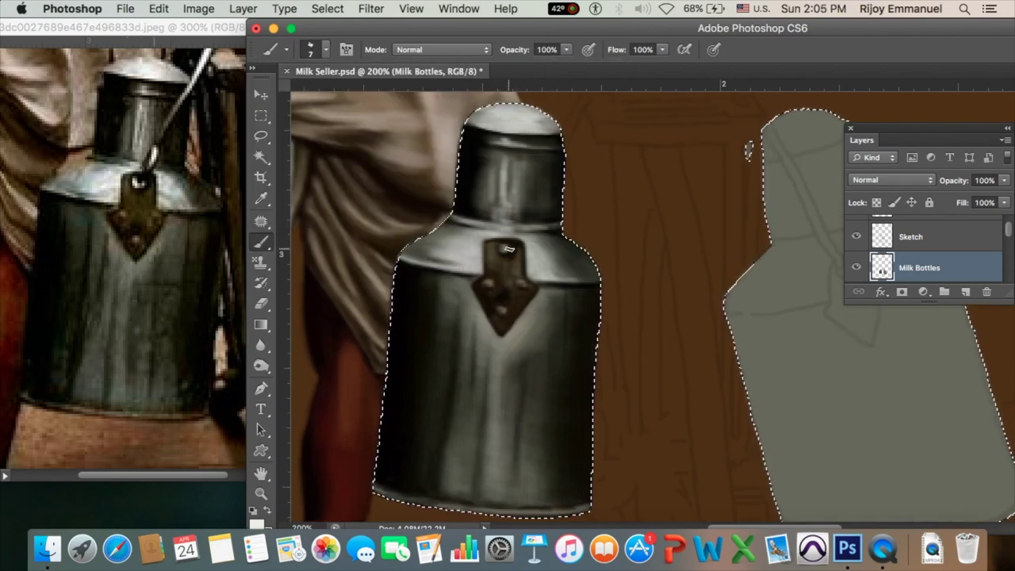
{"action": "mouse_move", "coordinate": [516, 221]}
{"action": "left_mouse_down"}
{"action": "mouse_move", "coordinate": [508, 246]}
{"action": "mouse_move", "coordinate": [514, 223]}
{"action": "left_mouse_up"}
{"action": "key", "text": "ctrl+z"}
{"action": "key", "text": "bracketleft"}
{"action": "key", "text": "bracketleft"}
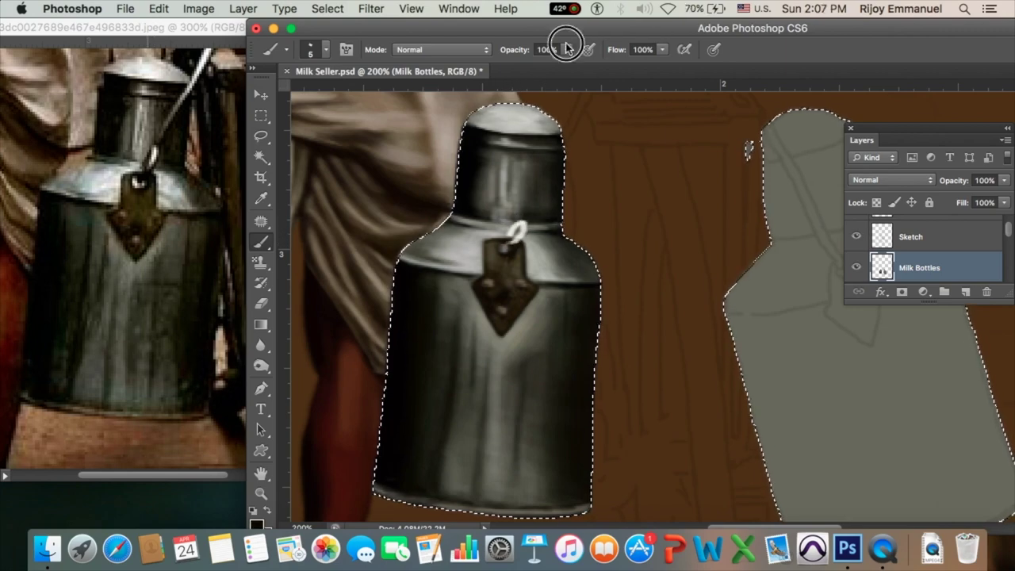
{"action": "type", "text": "41"}
{"action": "key", "text": "bracketright"}
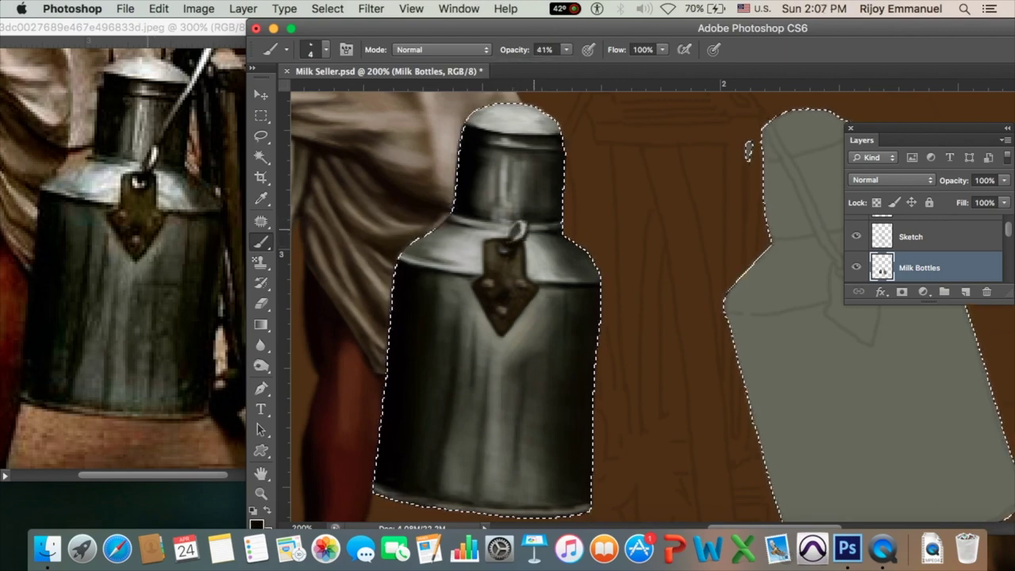
{"action": "mouse_move", "coordinate": [749, 151]}
{"action": "left_mouse_down"}
{"action": "mouse_move", "coordinate": [722, 164]}
{"action": "mouse_move", "coordinate": [722, 283]}
{"action": "left_mouse_up"}
- Deselect and paint a bright 50%-opacity highlight along the can's thin handle
{"action": "key", "text": "ctrl+d"}
{"action": "key", "text": "0"}
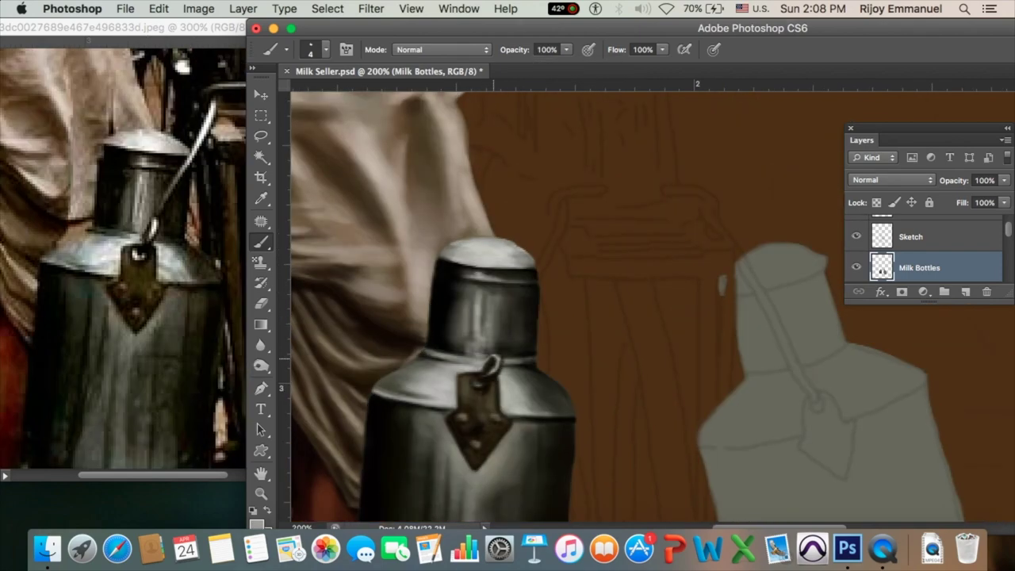
{"action": "key", "text": "5"}
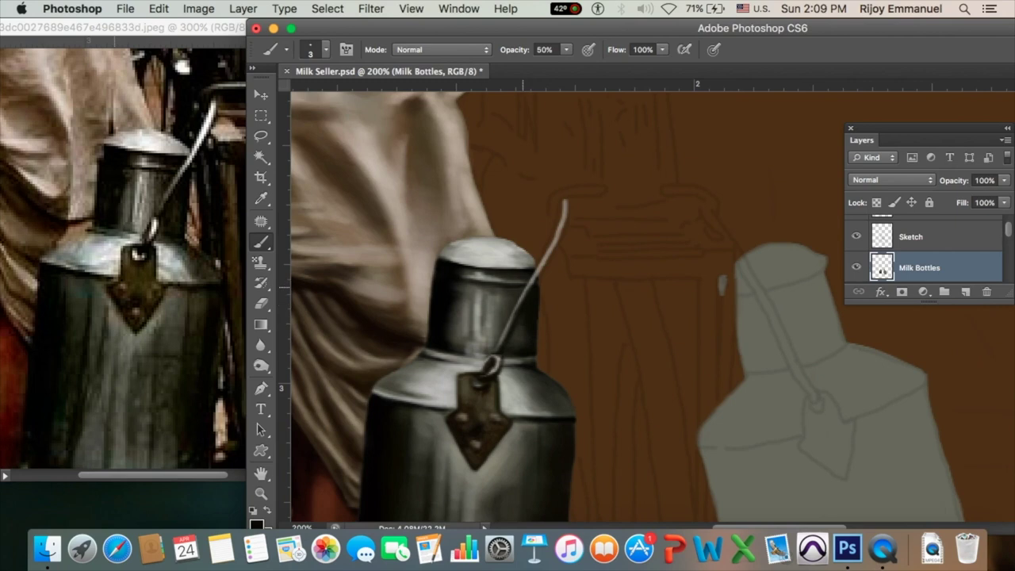
{"action": "key", "text": "bracketright"}
{"action": "key", "text": "bracketright"}
{"action": "left_click_drag", "start_coordinate": [565, 203], "coordinate": [530, 282]}
- Switch to a smaller brush at 18% opacity for softer handle strokes
{"action": "key", "text": "bracketleft"}
{"action": "key", "text": "4"}
{"action": "key", "text": "2"}
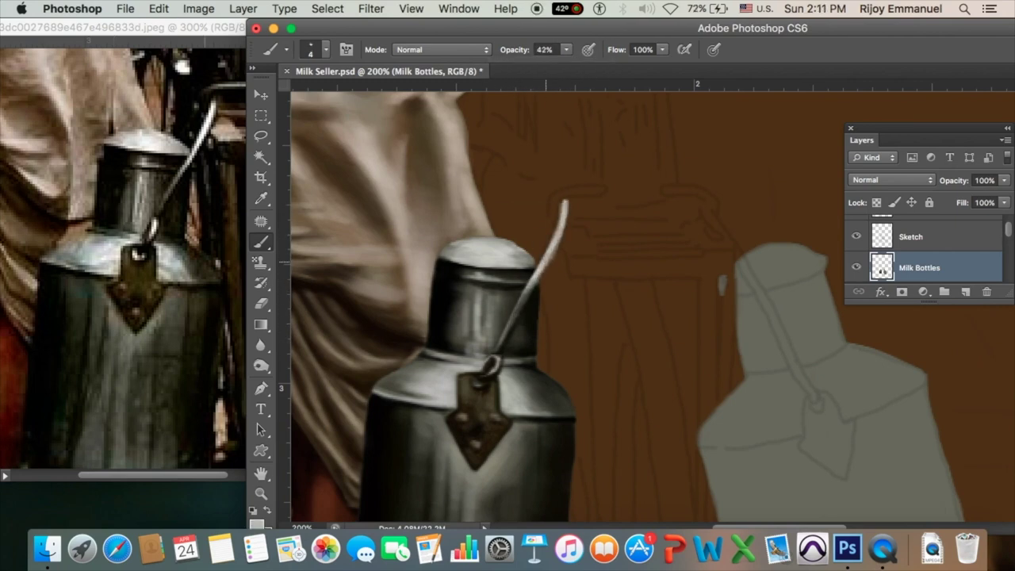
{"action": "key", "text": "1"}
{"action": "key", "text": "8"}
{"action": "type", "text": "64"}
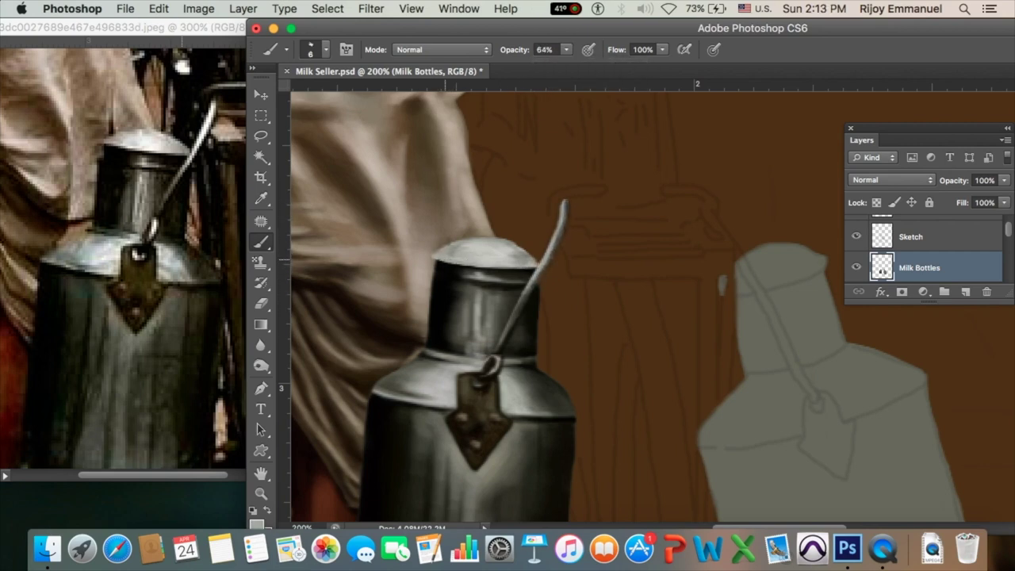
{"action": "scroll", "coordinate": [607, 183], "scroll_direction": "down", "scroll_amount": 3}
{"action": "scroll", "coordinate": [607, 183], "scroll_direction": "up", "scroll_amount": 3}
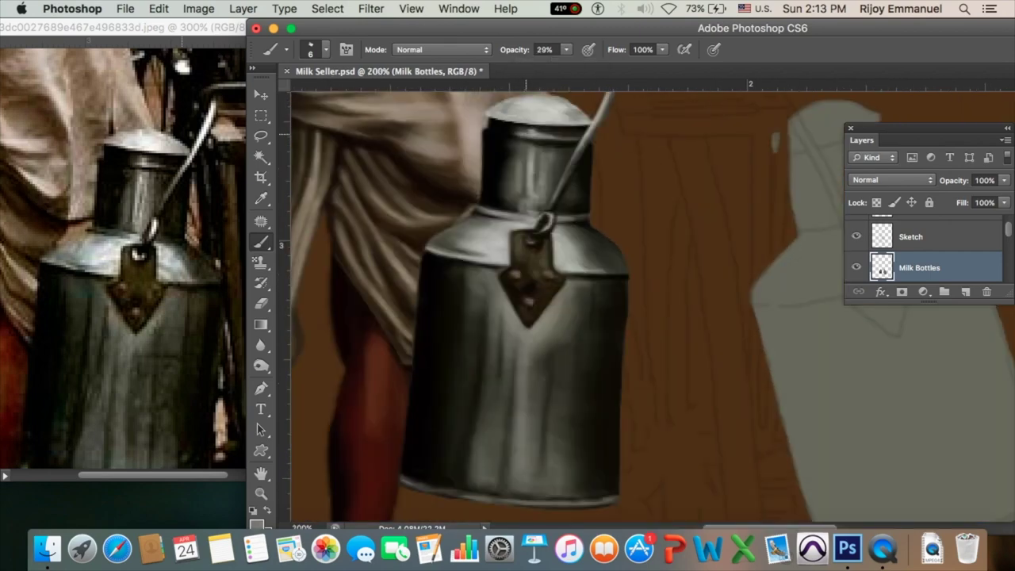
{"action": "scroll", "coordinate": [608, 183], "scroll_direction": "down", "scroll_amount": 3}
- Paint broad dark tones inside the second, tilted milk can
{"action": "key", "text": "2"}
{"action": "key", "text": "9"}
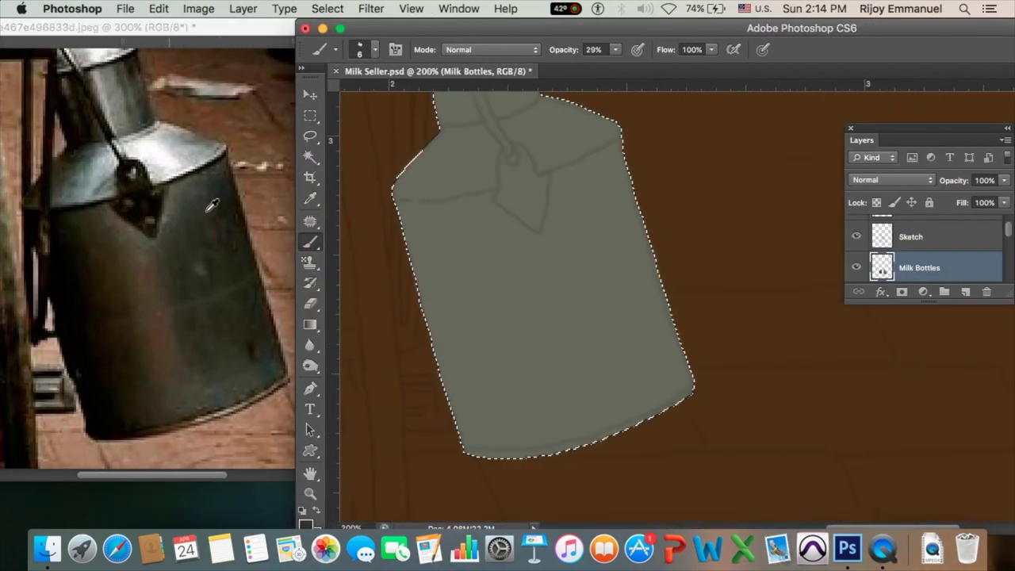
{"action": "key", "text": "0"}
{"action": "mouse_move", "coordinate": [408, 197]}
{"action": "left_mouse_down"}
{"action": "mouse_move", "coordinate": [607, 113]}
{"action": "mouse_move", "coordinate": [411, 184]}
{"action": "mouse_move", "coordinate": [680, 431]}
{"action": "mouse_move", "coordinate": [494, 203]}
{"action": "mouse_move", "coordinate": [476, 480]}
{"action": "mouse_move", "coordinate": [449, 216]}
{"action": "mouse_move", "coordinate": [406, 302]}
{"action": "left_mouse_up"}
- Shade the can's left edge and darken its lighter middle-left area
{"action": "key", "text": "bracketright"}
{"action": "key", "text": "bracketright"}
{"action": "key", "text": "bracketleft"}
{"action": "key", "text": "bracketleft"}
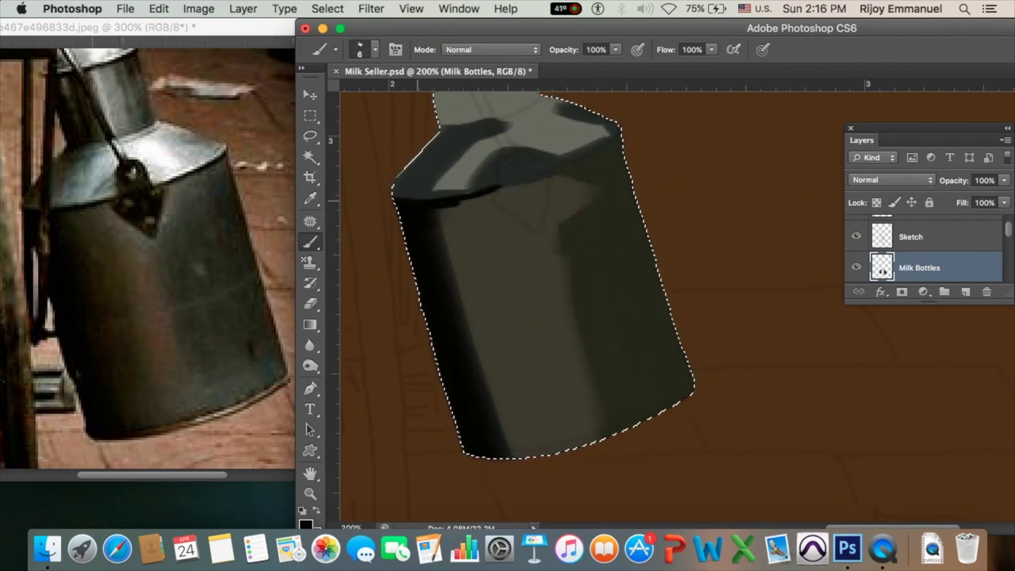
{"action": "left_click_drag", "start_coordinate": [615, 49], "coordinate": [555, 63]}
{"action": "key", "text": "bracketright"}
{"action": "key", "text": "3"}
{"action": "key", "text": "3"}
{"action": "mouse_move", "coordinate": [473, 325]}
{"action": "left_mouse_down"}
{"action": "mouse_move", "coordinate": [521, 449]}
{"action": "mouse_move", "coordinate": [453, 390]}
{"action": "mouse_move", "coordinate": [544, 452]}
{"action": "left_mouse_up"}
- Softly reshade the can's middle and left side, blending toward its top and bottom
{"action": "key", "text": "1"}
{"action": "key", "text": "1"}
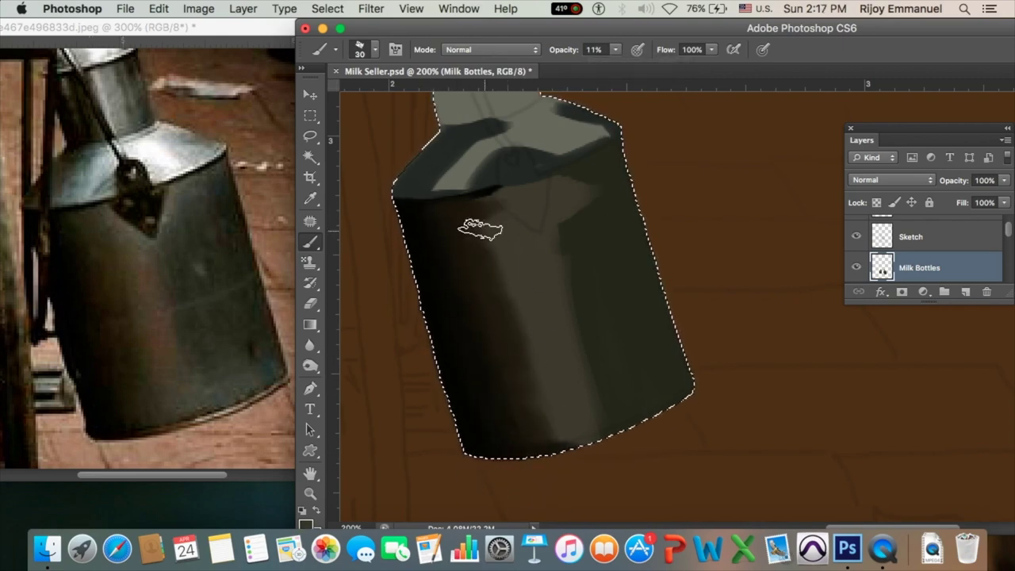
{"action": "mouse_move", "coordinate": [476, 227]}
{"action": "left_mouse_down"}
{"action": "mouse_move", "coordinate": [475, 318]}
{"action": "mouse_move", "coordinate": [436, 214]}
{"action": "mouse_move", "coordinate": [555, 403]}
{"action": "mouse_move", "coordinate": [503, 437]}
{"action": "mouse_move", "coordinate": [664, 381]}
{"action": "left_mouse_up"}
{"action": "key", "text": "3"}
{"action": "key", "text": "3"}
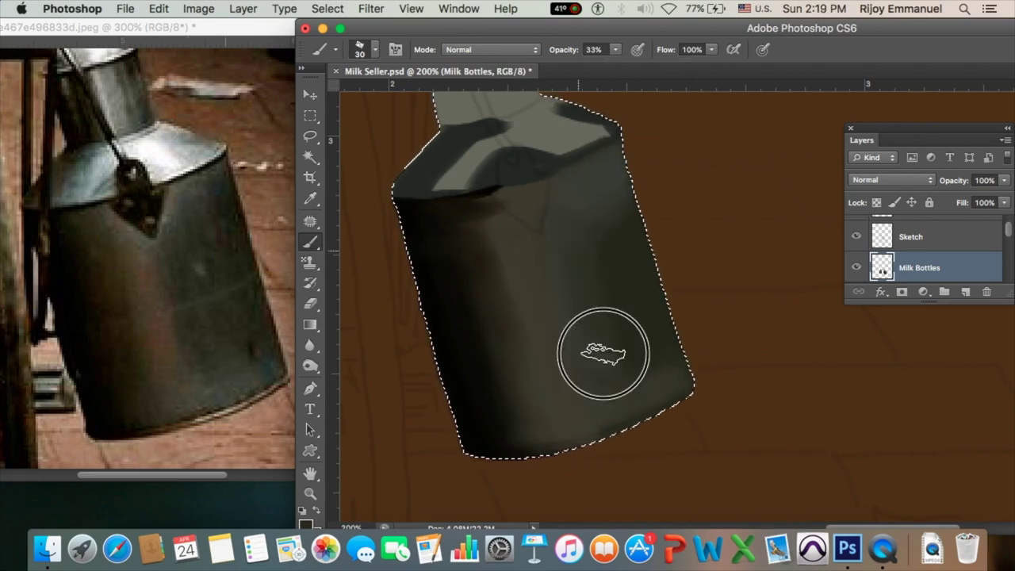
{"action": "left_click_drag", "start_coordinate": [564, 209], "coordinate": [623, 196]}
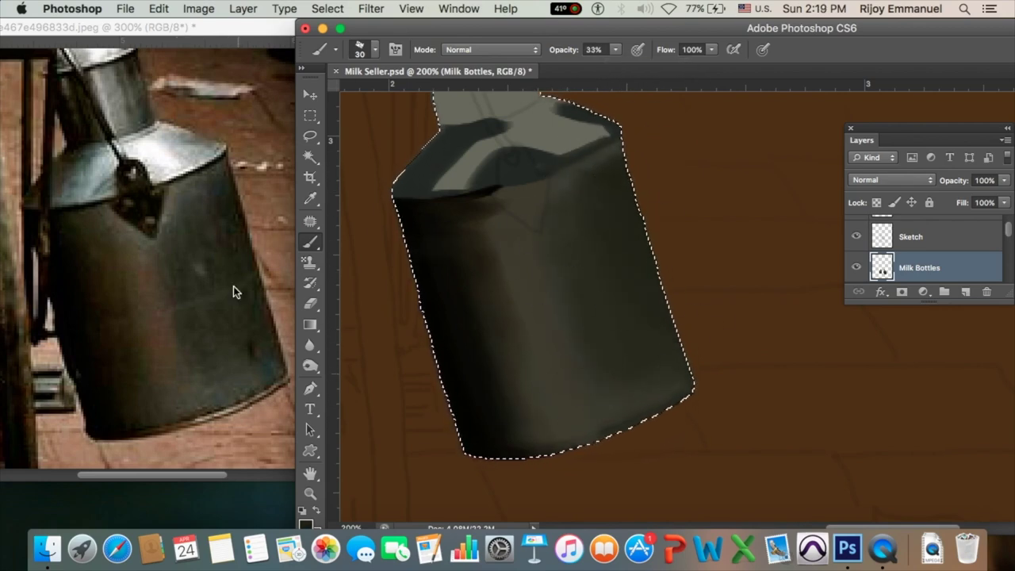
{"action": "left_click_drag", "start_coordinate": [725, 375], "coordinate": [610, 436]}
- Blend faint low-opacity shading across the can with strokes and dabs
{"action": "key", "text": "bracketleft"}
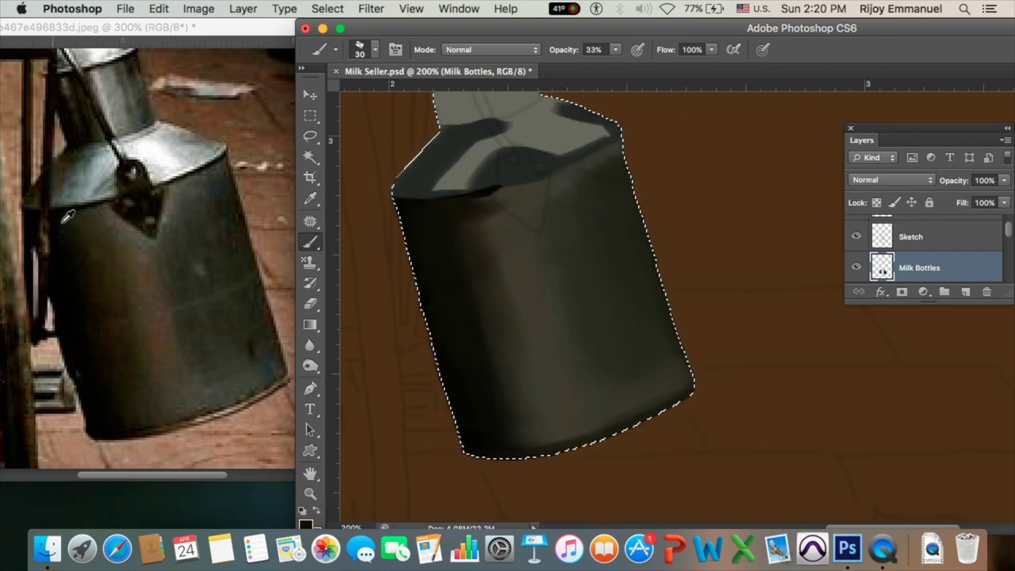
{"action": "key", "text": "3"}
{"action": "key", "text": "1"}
{"action": "key", "text": "1"}
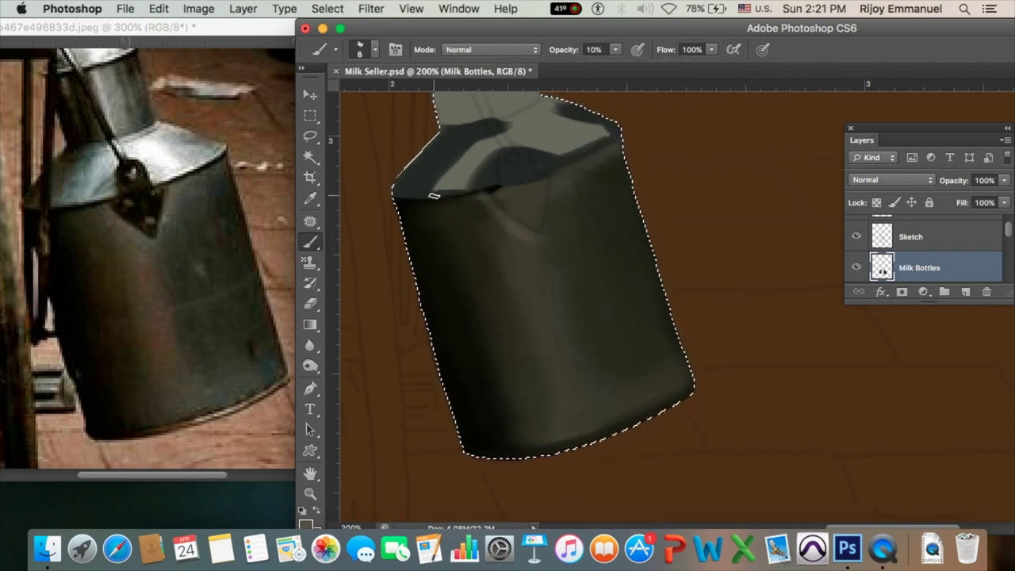
{"action": "key", "text": "bracketright"}
{"action": "key", "text": "bracketright"}
{"action": "key", "text": "bracketright"}
{"action": "key", "text": "0"}
{"action": "key", "text": "4"}
{"action": "left_click_drag", "start_coordinate": [508, 249], "coordinate": [408, 204]}
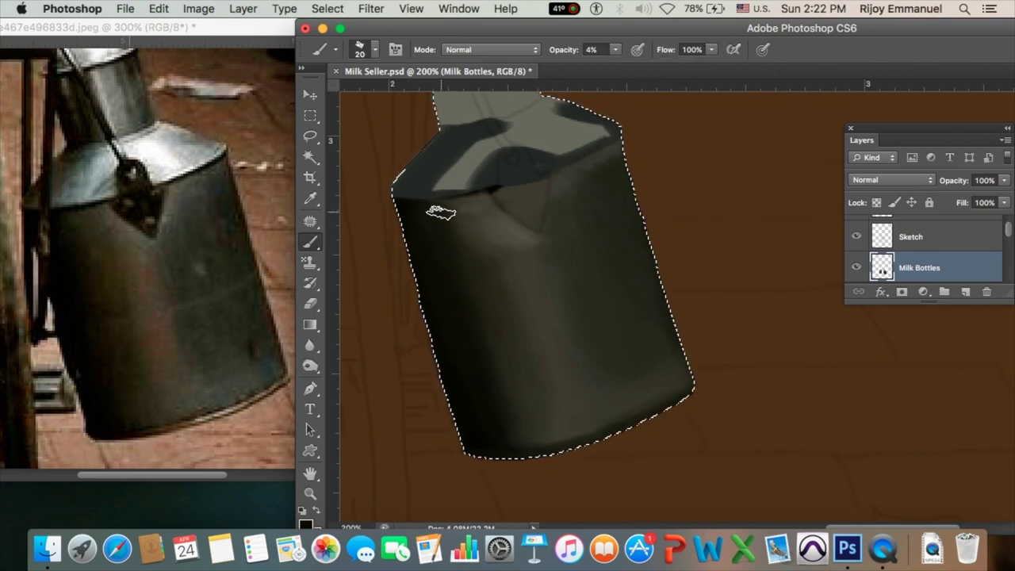
{"action": "left_click", "coordinate": [480, 304]}
- Dab shading on the can's lower body and blend a soft stroke down it
{"action": "key", "text": "1"}
{"action": "key", "text": "7"}
{"action": "left_click", "coordinate": [551, 413]}
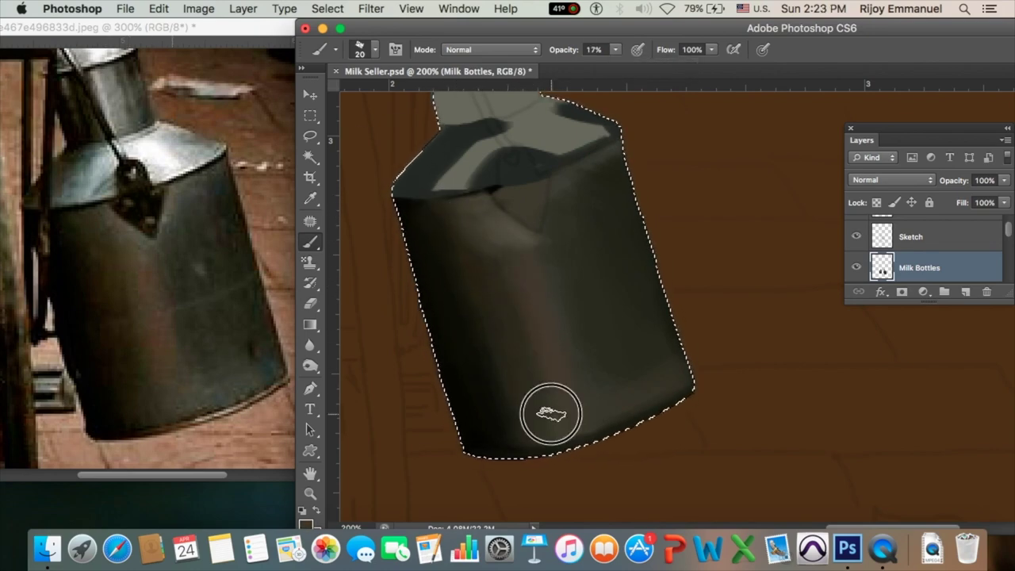
{"action": "key", "text": "0"}
{"action": "key", "text": "8"}
{"action": "key", "text": "bracketright"}
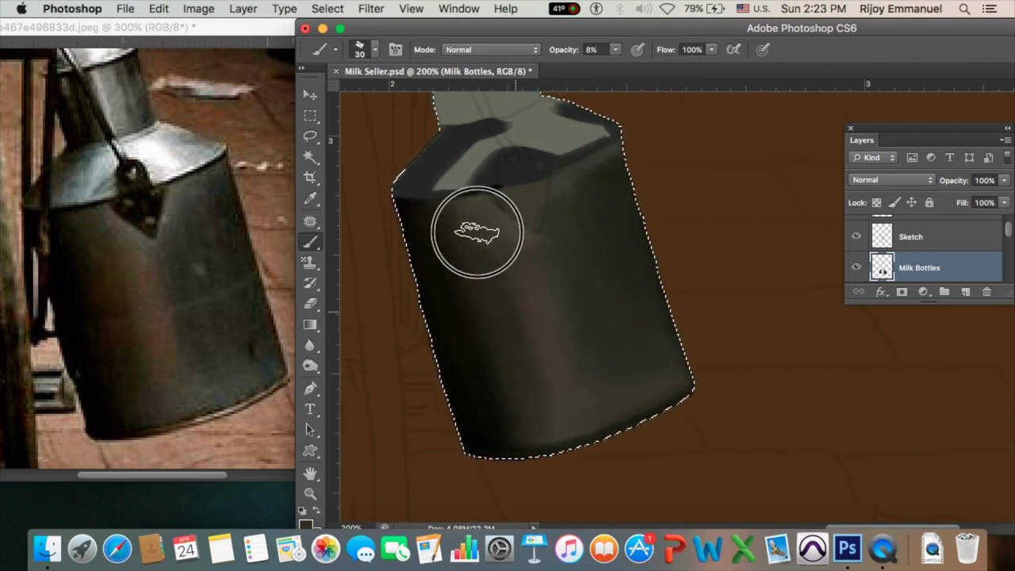
{"action": "key", "text": "1"}
{"action": "key", "text": "1"}
{"action": "left_click_drag", "start_coordinate": [476, 233], "coordinate": [494, 254]}
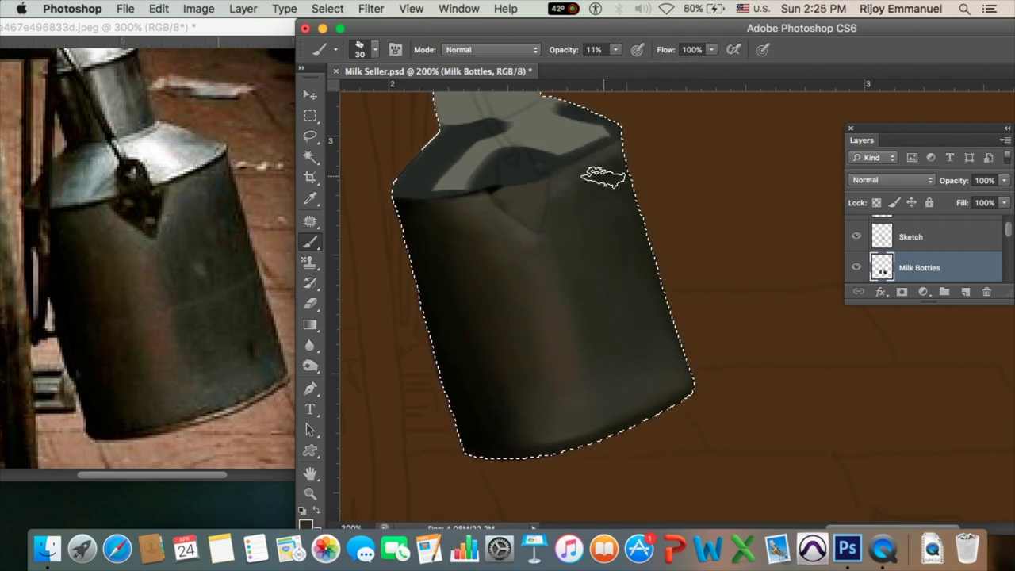
- Set the brush to a smaller size and lower opacity for rim detail
{"action": "key", "text": "bracketleft"}
{"action": "key", "text": "bracketleft"}
{"action": "key", "text": "bracketleft"}
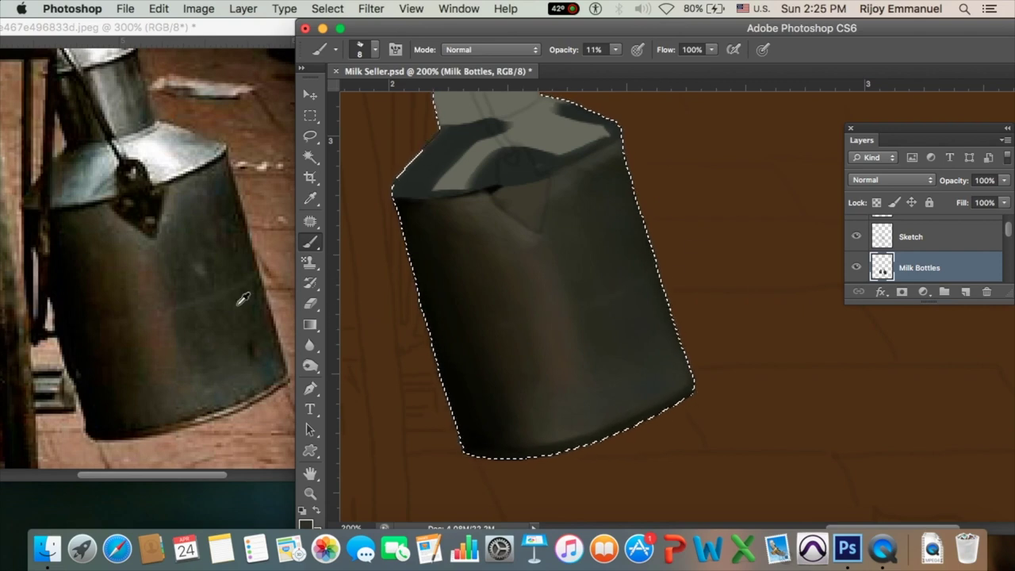
{"action": "key", "text": "bracketright"}
{"action": "key", "text": "bracketright"}
{"action": "key", "text": "bracketright"}
{"action": "key", "text": "bracketright"}
{"action": "key", "text": "bracketright"}
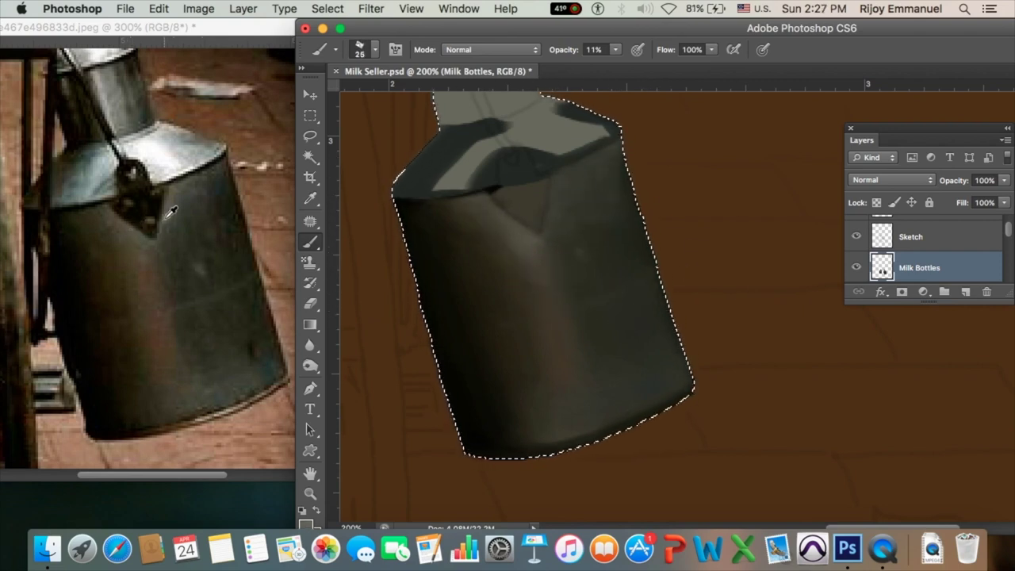
{"action": "key", "text": "bracketright"}
{"action": "key", "text": "bracketright"}
{"action": "key", "text": "bracketright"}
{"action": "key", "text": "0"}
{"action": "key", "text": "7"}
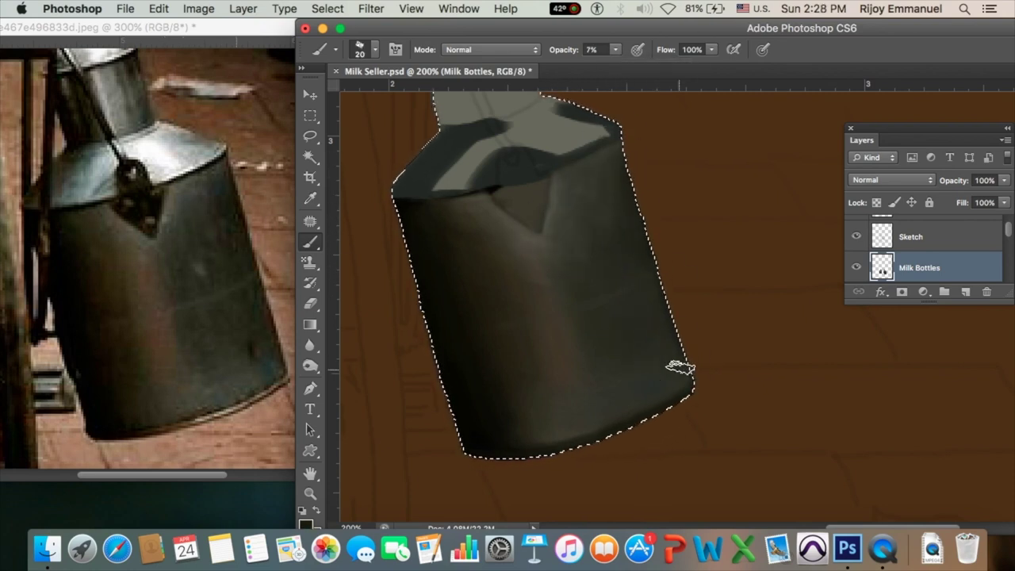
{"action": "key", "text": "bracketleft"}
{"action": "key", "text": "bracketleft"}
{"action": "key", "text": "bracketleft"}
{"action": "key", "text": "3"}
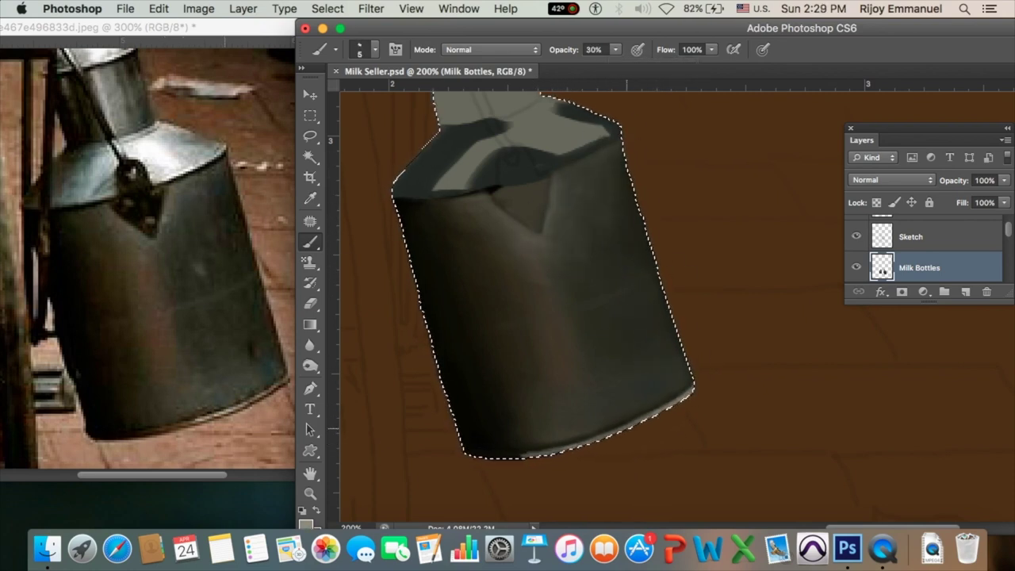
{"action": "mouse_move", "coordinate": [616, 49]}
{"action": "left_mouse_down"}
{"action": "mouse_move", "coordinate": [674, 48]}
{"action": "mouse_move", "coordinate": [601, 68]}
{"action": "left_mouse_up"}
- Paint a light highlight stroke along the can's top rim
{"action": "key", "text": "bracketright"}
{"action": "key", "text": "bracketright"}
{"action": "key", "text": "bracketright"}
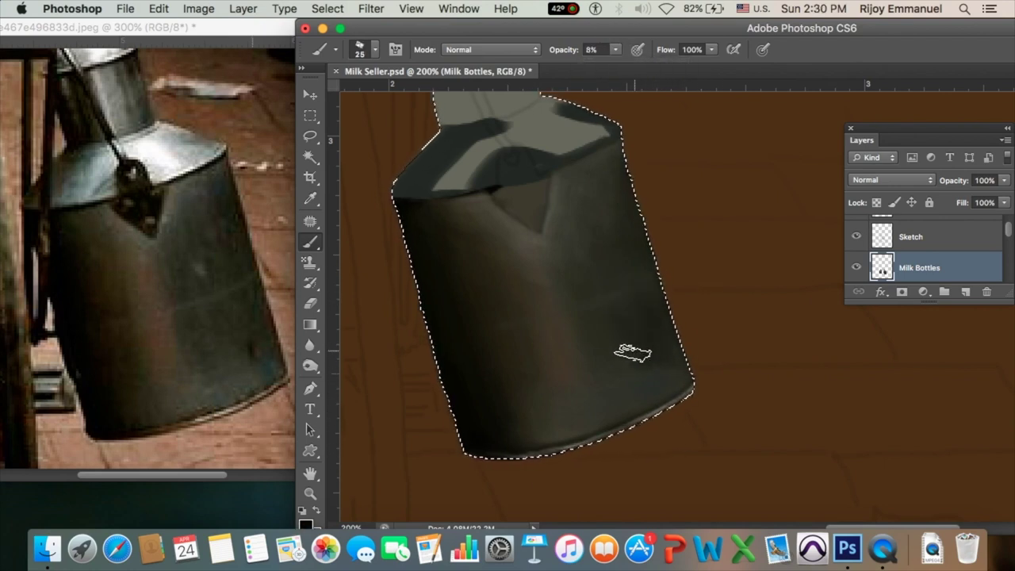
{"action": "key", "text": "bracketright"}
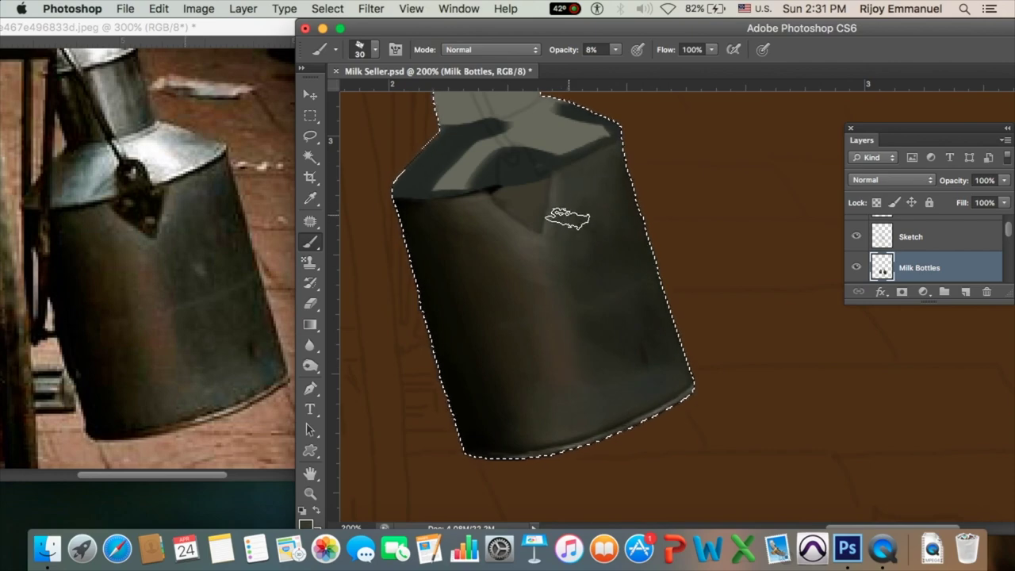
{"action": "scroll", "coordinate": [567, 218], "scroll_direction": "up", "scroll_amount": 3}
{"action": "mouse_move", "coordinate": [616, 49]}
{"action": "left_mouse_down"}
{"action": "mouse_move", "coordinate": [627, 64]}
{"action": "mouse_move", "coordinate": [619, 65]}
{"action": "left_mouse_up"}
{"action": "key", "text": "bracketleft"}
{"action": "key", "text": "bracketleft"}
{"action": "key", "text": "bracketleft"}
{"action": "left_click_drag", "start_coordinate": [615, 225], "coordinate": [396, 278]}
- Paint a bright highlight along the can's top rim at 59% opacity
{"action": "key", "text": "bracketleft"}
{"action": "key", "text": "bracketleft"}
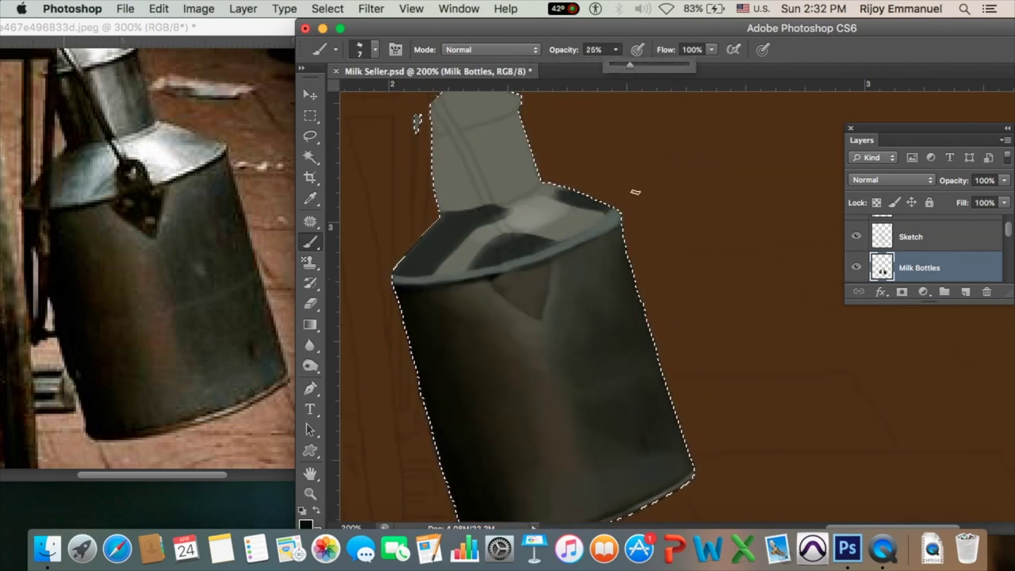
{"action": "key", "text": "bracketleft"}
{"action": "key", "text": "bracketleft"}
{"action": "key", "text": "bracketleft"}
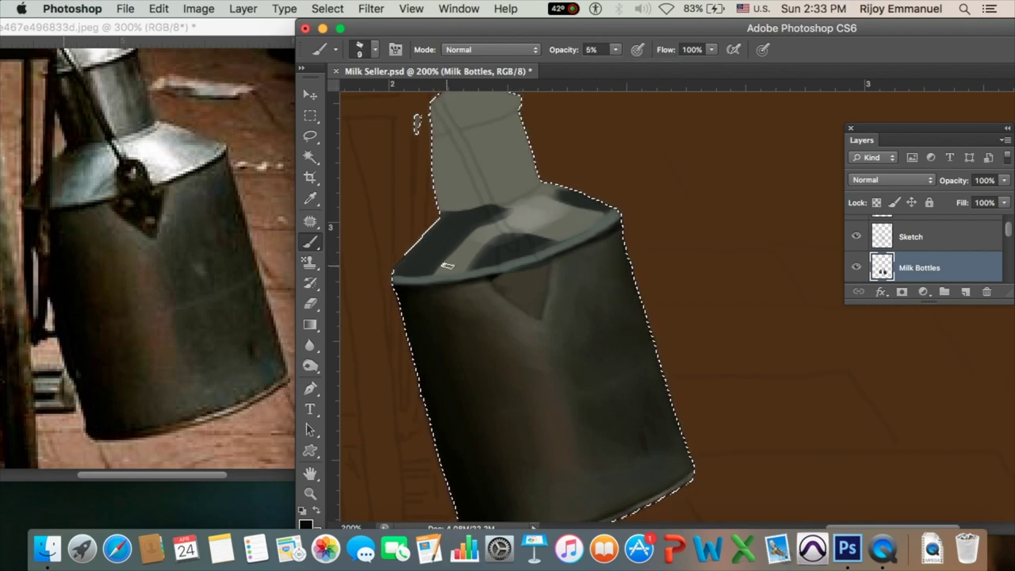
{"action": "key", "text": "5"}
{"action": "key", "text": "9"}
{"action": "left_click_drag", "start_coordinate": [596, 222], "coordinate": [396, 278]}
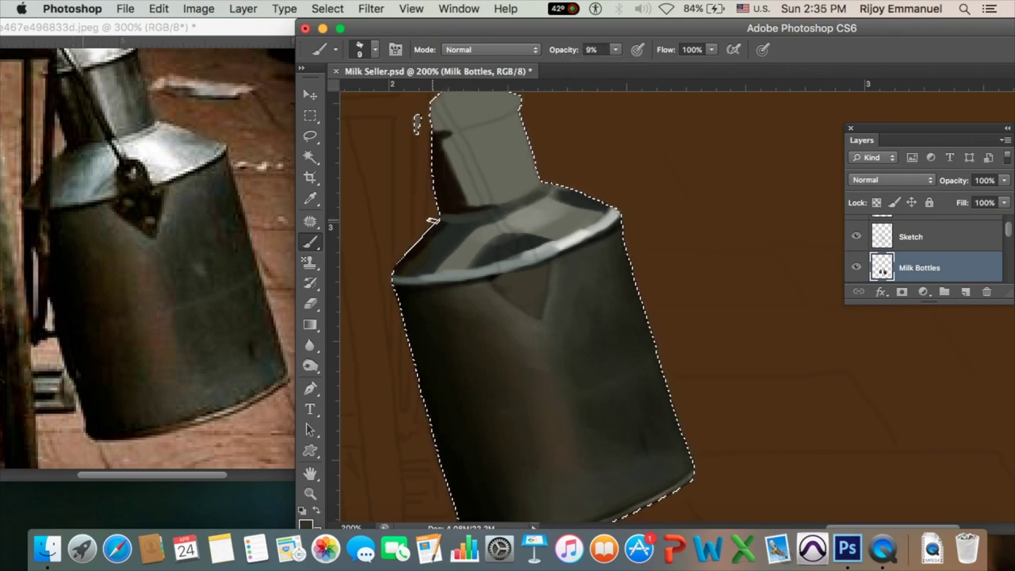
- Shade the left shoulder and lighten the shoulder and neck at 28% and 10% opacity
{"action": "mouse_move", "coordinate": [443, 227]}
{"action": "left_mouse_down"}
{"action": "mouse_move", "coordinate": [451, 262]}
{"action": "mouse_move", "coordinate": [397, 272]}
{"action": "mouse_move", "coordinate": [521, 222]}
{"action": "mouse_move", "coordinate": [452, 254]}
{"action": "left_mouse_up"}
{"action": "key", "text": "2"}
{"action": "key", "text": "8"}
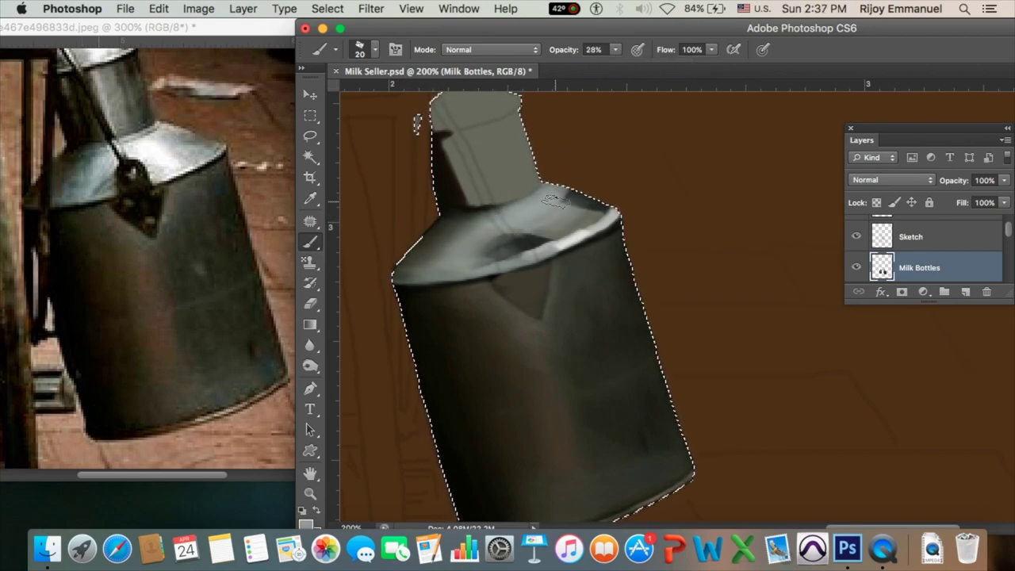
{"action": "mouse_move", "coordinate": [507, 210]}
{"action": "left_mouse_down"}
{"action": "mouse_move", "coordinate": [564, 234]}
{"action": "mouse_move", "coordinate": [503, 245]}
{"action": "mouse_move", "coordinate": [600, 246]}
{"action": "left_mouse_up"}
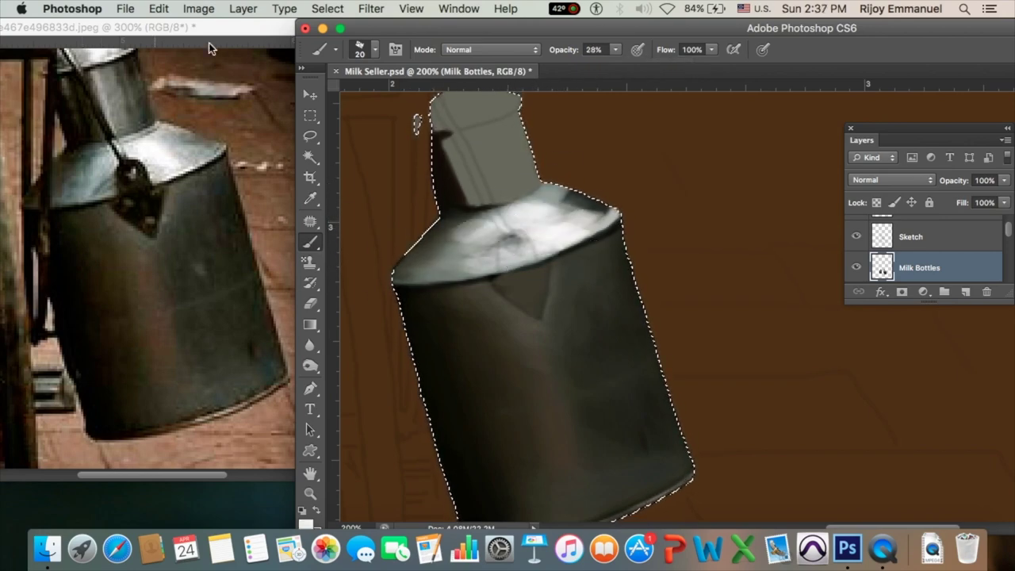
{"action": "key", "text": "bracketleft"}
{"action": "key", "text": "bracketleft"}
{"action": "key", "text": "bracketleft"}
{"action": "key", "text": "1"}
{"action": "left_click_drag", "start_coordinate": [547, 208], "coordinate": [585, 253]}
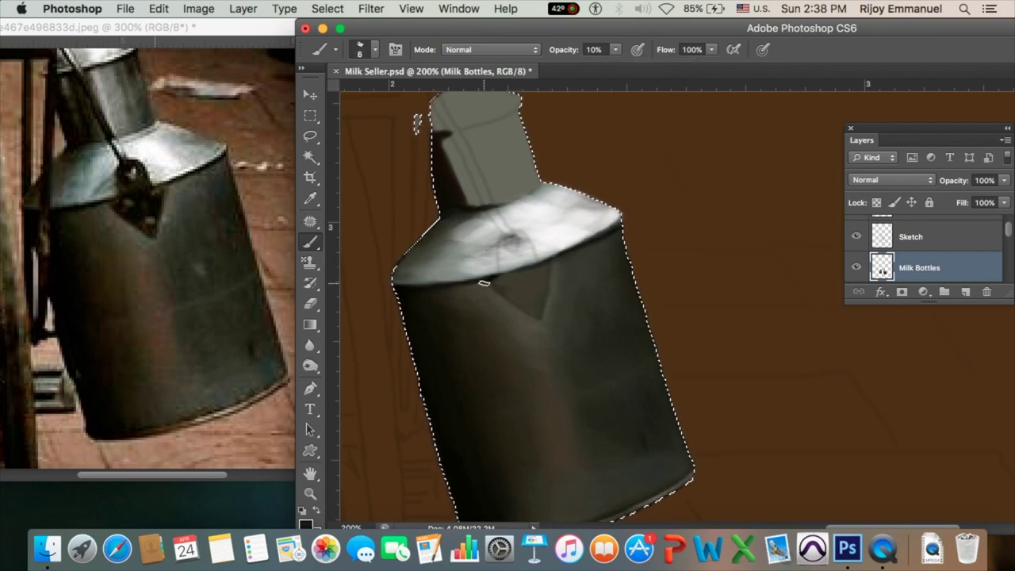
- Soften the bright highlight on the can's right shoulder
{"action": "key", "text": "bracketright"}
{"action": "key", "text": "bracketright"}
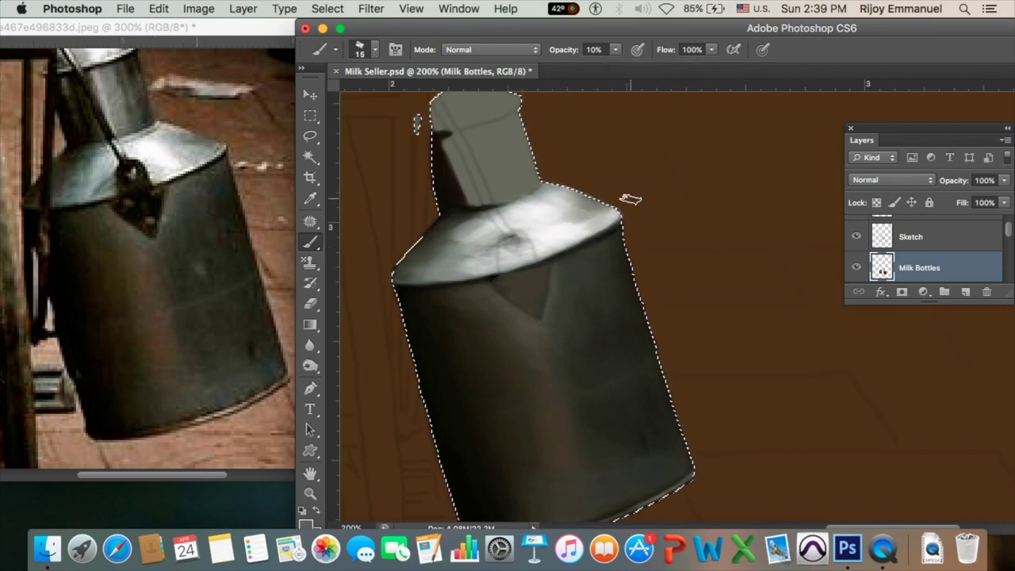
{"action": "mouse_move", "coordinate": [631, 200]}
{"action": "left_mouse_down"}
{"action": "mouse_move", "coordinate": [544, 186]}
{"action": "mouse_move", "coordinate": [579, 263]}
{"action": "mouse_move", "coordinate": [489, 220]}
{"action": "left_mouse_up"}
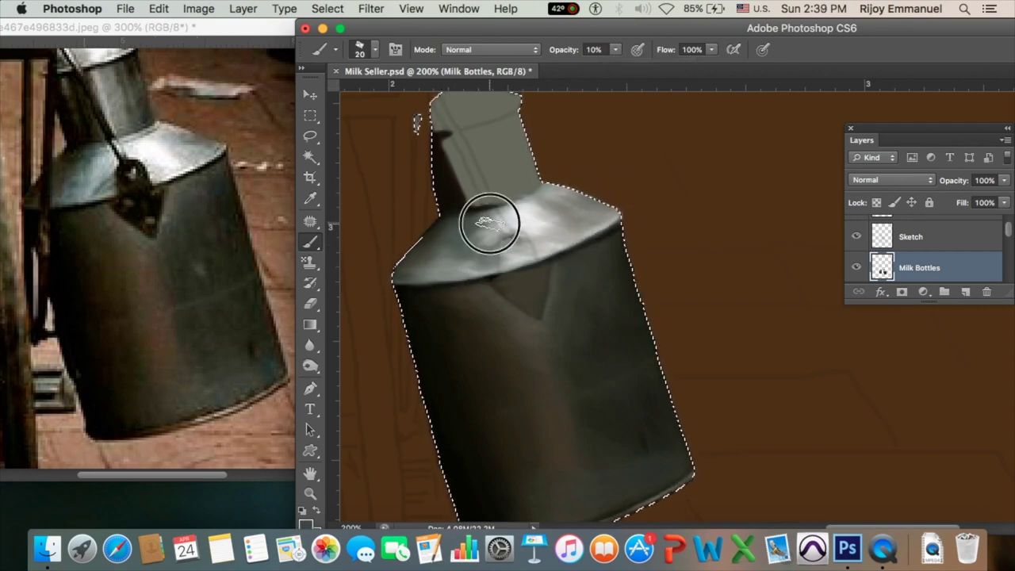
{"action": "key", "text": "bracketleft"}
{"action": "key", "text": "bracketleft"}
{"action": "key", "text": "bracketleft"}
{"action": "key", "text": "2"}
{"action": "key", "text": "4"}
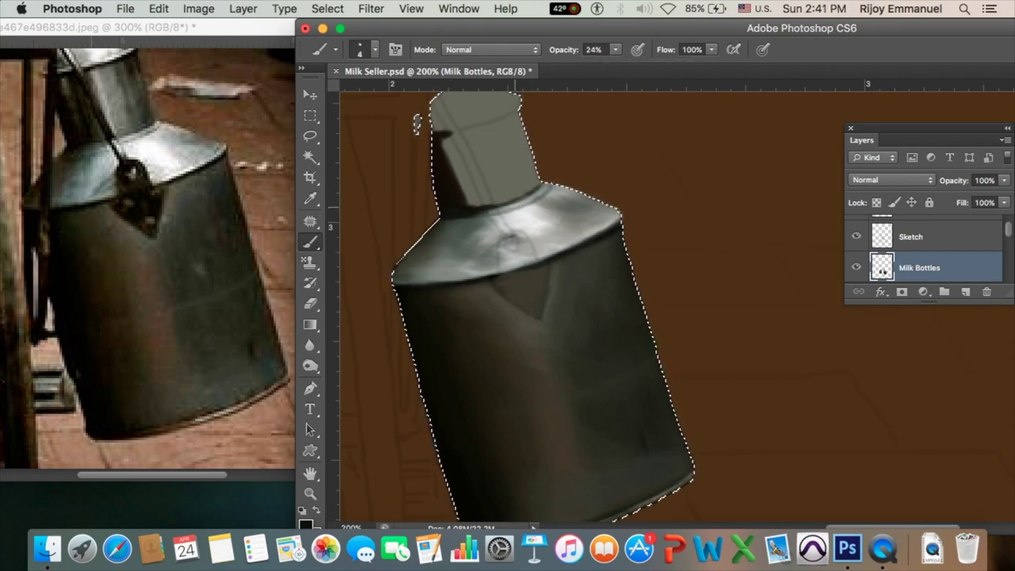
- Paint light and dark strokes on the can's neck at 36% opacity
{"action": "key", "text": "bracketright"}
{"action": "key", "text": "bracketright"}
{"action": "key", "text": "bracketright"}
{"action": "left_click_drag", "start_coordinate": [616, 49], "coordinate": [606, 64]}
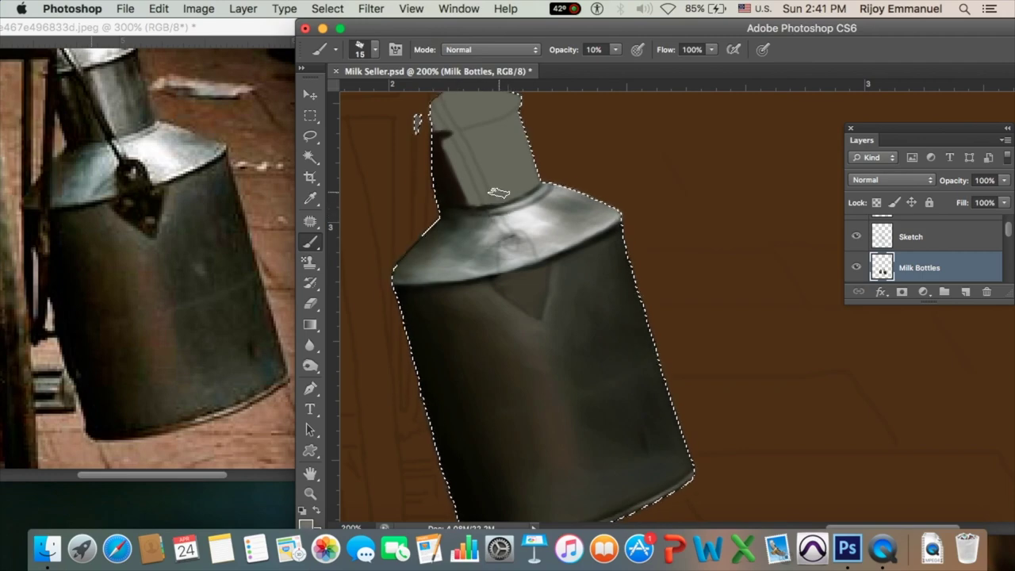
{"action": "key", "text": "bracketleft"}
{"action": "key", "text": "bracketleft"}
{"action": "key", "text": "bracketleft"}
{"action": "key", "text": "bracketright"}
{"action": "key", "text": "bracketright"}
{"action": "key", "text": "bracketright"}
{"action": "key", "text": "3"}
{"action": "key", "text": "6"}
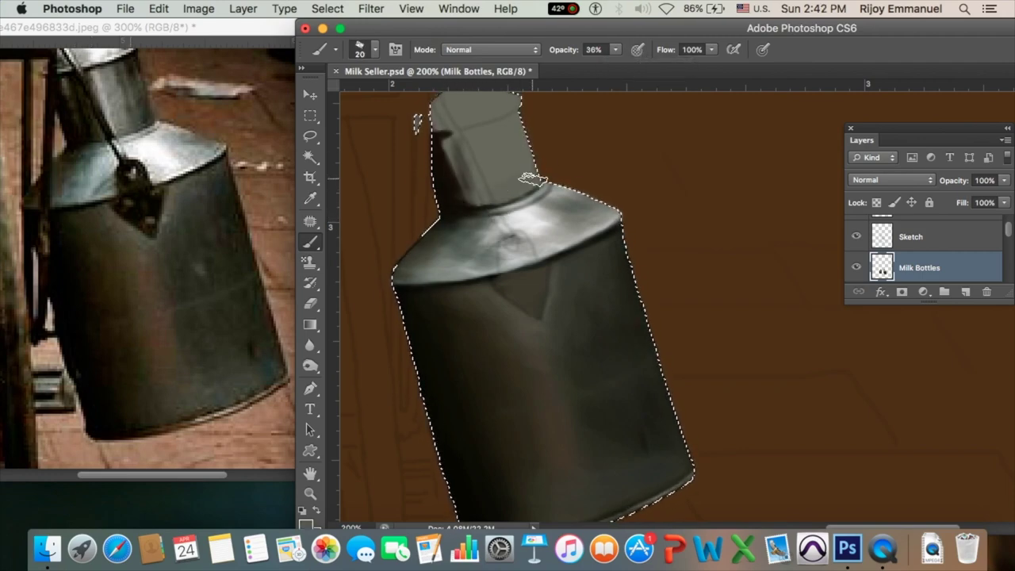
{"action": "left_click_drag", "start_coordinate": [476, 111], "coordinate": [524, 175]}
- Brighten the can's neck and refine the lower-neck shading at 15% opacity
{"action": "key", "text": "bracketleft"}
{"action": "key", "text": "bracketleft"}
{"action": "key", "text": "bracketleft"}
{"action": "key", "text": "2"}
{"action": "key", "text": "2"}
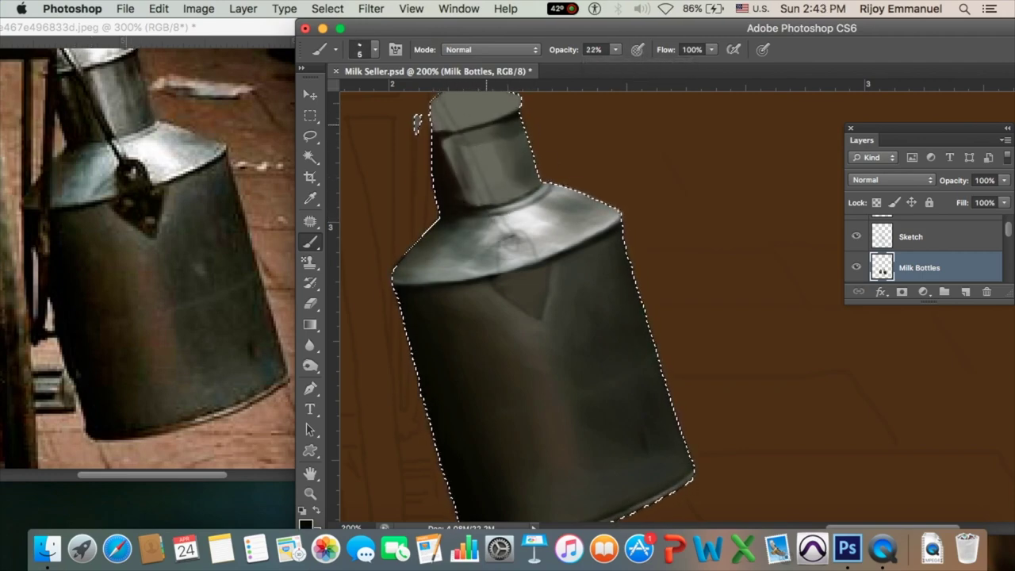
{"action": "key", "text": "0"}
{"action": "key", "text": "7"}
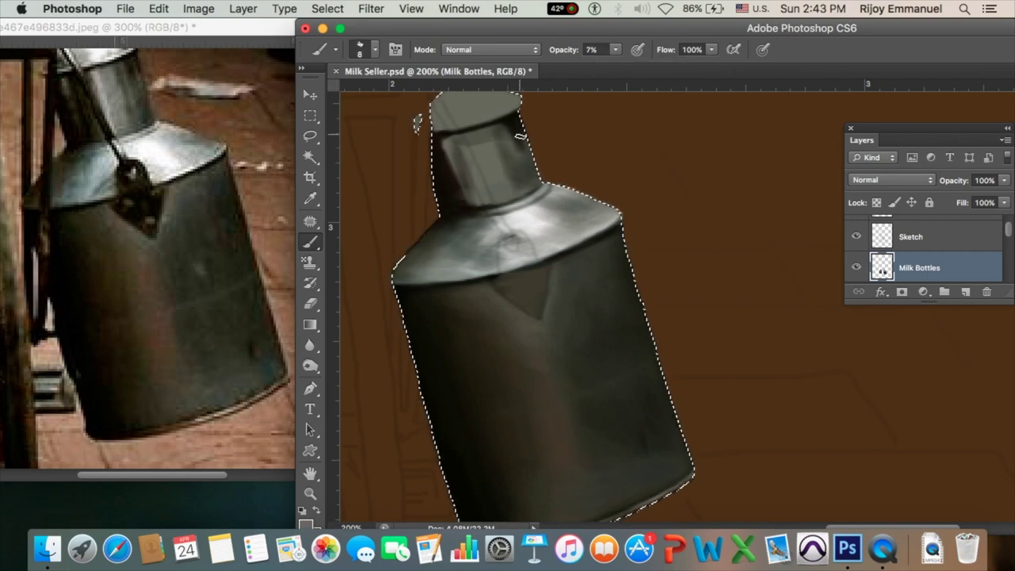
{"action": "key", "text": "bracketright"}
{"action": "key", "text": "bracketright"}
{"action": "key", "text": "1"}
{"action": "key", "text": "5"}
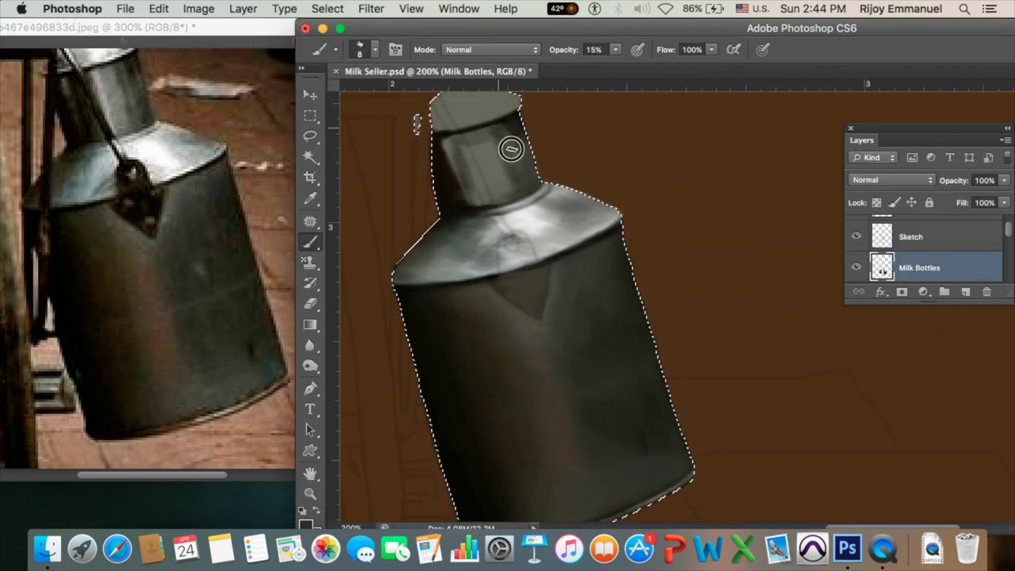
{"action": "key", "text": "bracketright"}
{"action": "key", "text": "bracketright"}
{"action": "mouse_move", "coordinate": [484, 139]}
{"action": "left_mouse_down"}
{"action": "mouse_move", "coordinate": [492, 172]}
{"action": "mouse_move", "coordinate": [470, 203]}
{"action": "left_mouse_up"}
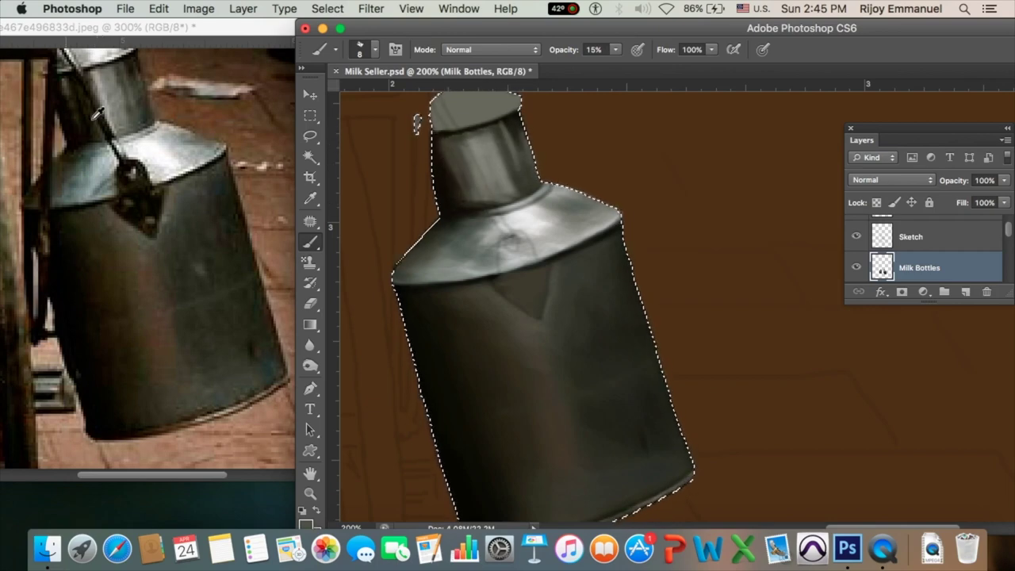
{"action": "mouse_move", "coordinate": [468, 150]}
{"action": "left_mouse_down"}
{"action": "mouse_move", "coordinate": [471, 201]}
{"action": "mouse_move", "coordinate": [470, 172]}
{"action": "mouse_move", "coordinate": [485, 205]}
{"action": "left_mouse_up"}
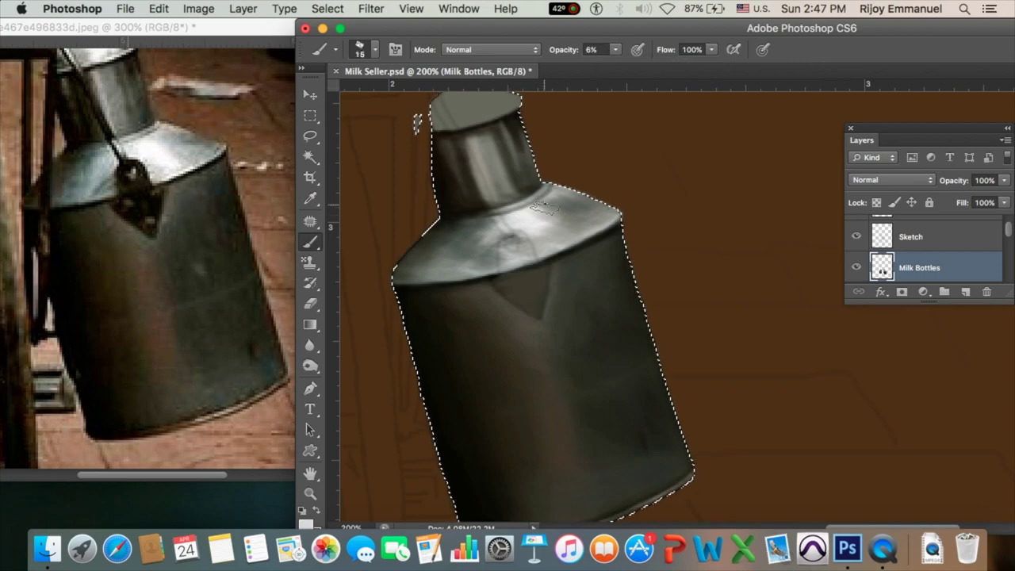
- Lighten the top of the can's cap with a 19%-opacity brush
{"action": "scroll", "coordinate": [544, 208], "scroll_direction": "up", "scroll_amount": 5}
{"action": "key", "text": "["}
{"action": "left_click_drag", "start_coordinate": [615, 50], "coordinate": [637, 76]}
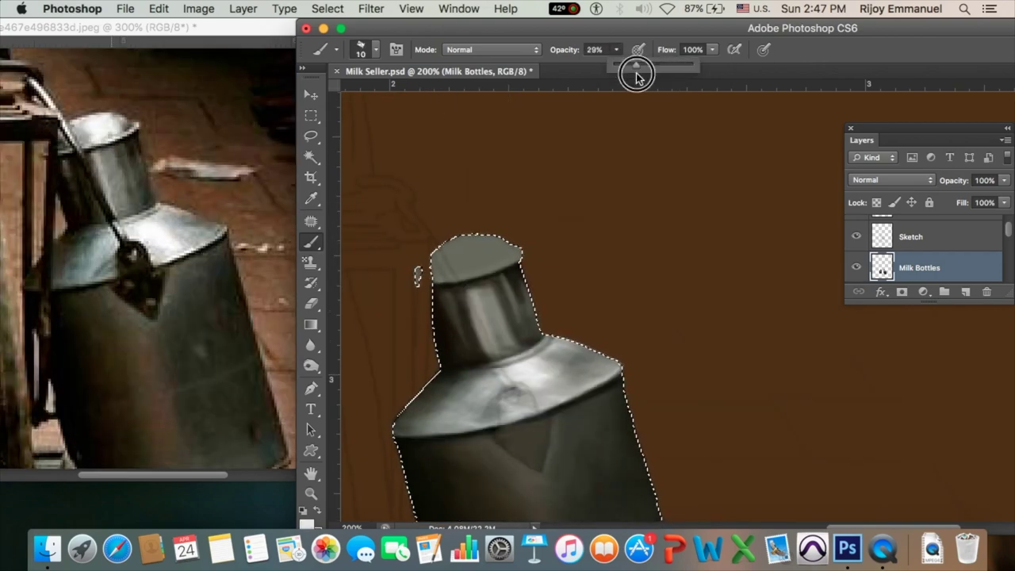
{"action": "key", "text": "bracketleft"}
{"action": "key", "text": "bracketleft"}
{"action": "key", "text": "bracketleft"}
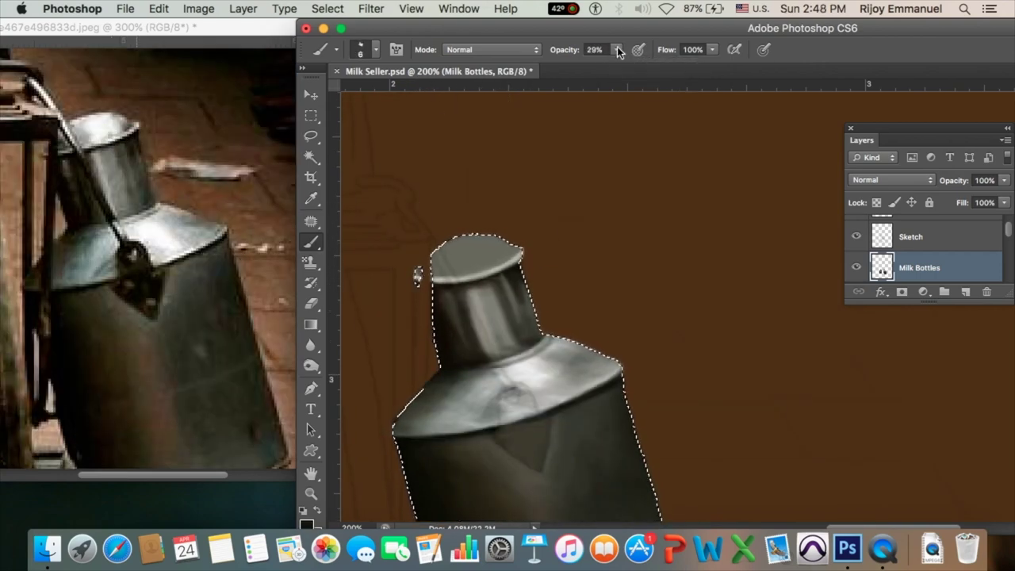
{"action": "key", "text": "0"}
{"action": "key", "text": "7"}
{"action": "key", "text": "bracketright"}
{"action": "key", "text": "bracketright"}
{"action": "key", "text": "bracketright"}
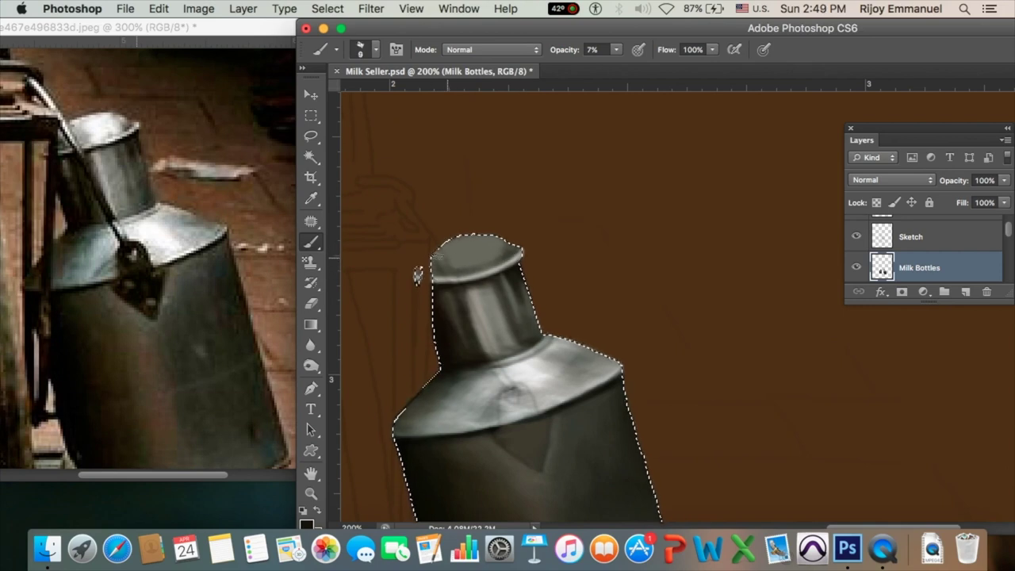
{"action": "key", "text": "1"}
{"action": "key", "text": "9"}
{"action": "mouse_move", "coordinate": [444, 252]}
{"action": "left_mouse_down"}
{"action": "mouse_move", "coordinate": [496, 247]}
{"action": "mouse_move", "coordinate": [478, 271]}
{"action": "left_mouse_up"}
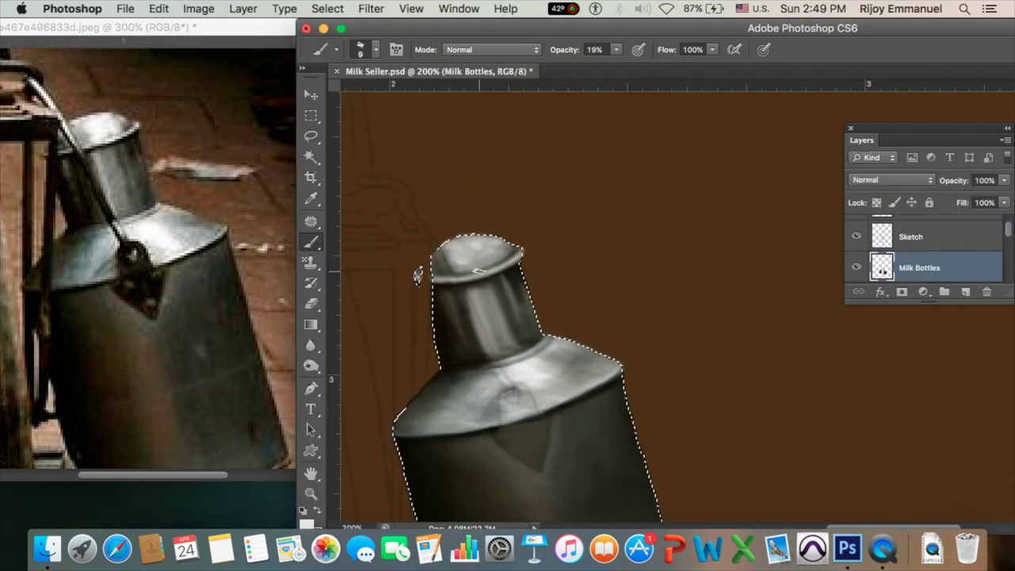
- Release the selection around the milk can and shrink the brush to 3
{"action": "key", "text": "bracketleft"}
{"action": "key", "text": "bracketleft"}
{"action": "key", "text": "bracketleft"}
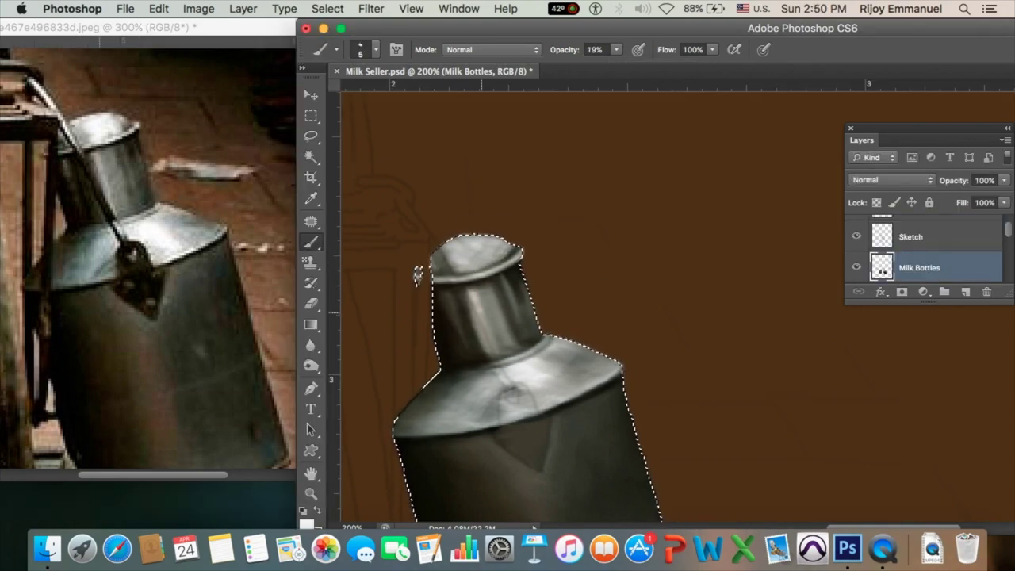
{"action": "scroll", "coordinate": [600, 279], "scroll_direction": "up", "scroll_amount": 1}
{"action": "scroll", "coordinate": [601, 279], "scroll_direction": "left", "scroll_amount": 1}
{"action": "key", "text": "ctrl+d"}
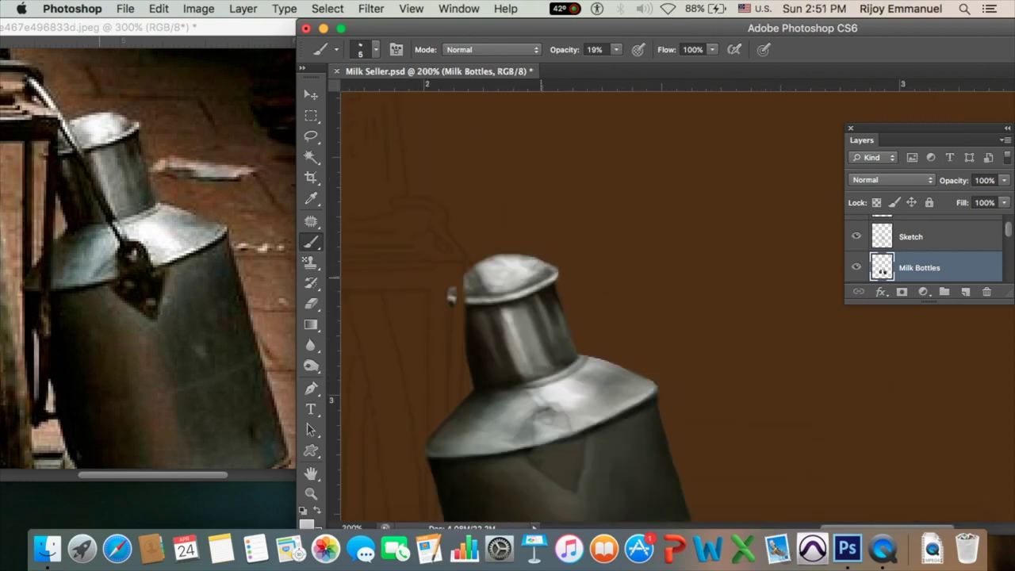
{"action": "scroll", "coordinate": [601, 279], "scroll_direction": "up", "scroll_amount": 1}
{"action": "scroll", "coordinate": [600, 279], "scroll_direction": "left", "scroll_amount": 1}
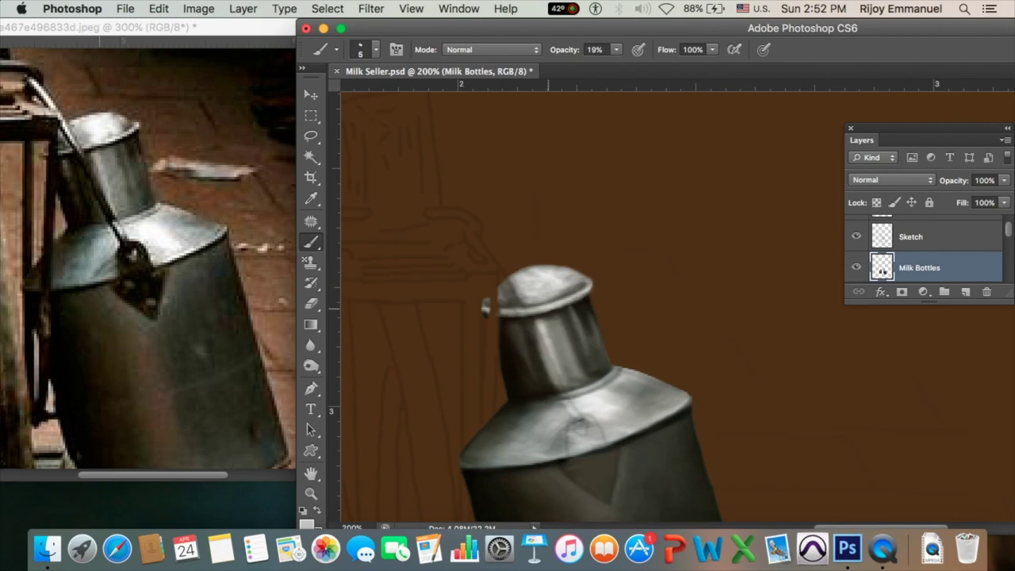
{"action": "key", "text": "bracketleft"}
{"action": "key", "text": "bracketleft"}
- Paint a dark heart-shaped clasp on the can's shoulder with a rivet dab
{"action": "left_click_drag", "start_coordinate": [580, 300], "coordinate": [710, 301]}
{"action": "key", "text": "0"}
{"action": "key", "text": "bracketright"}
{"action": "key", "text": "bracketright"}
{"action": "key", "text": "bracketright"}
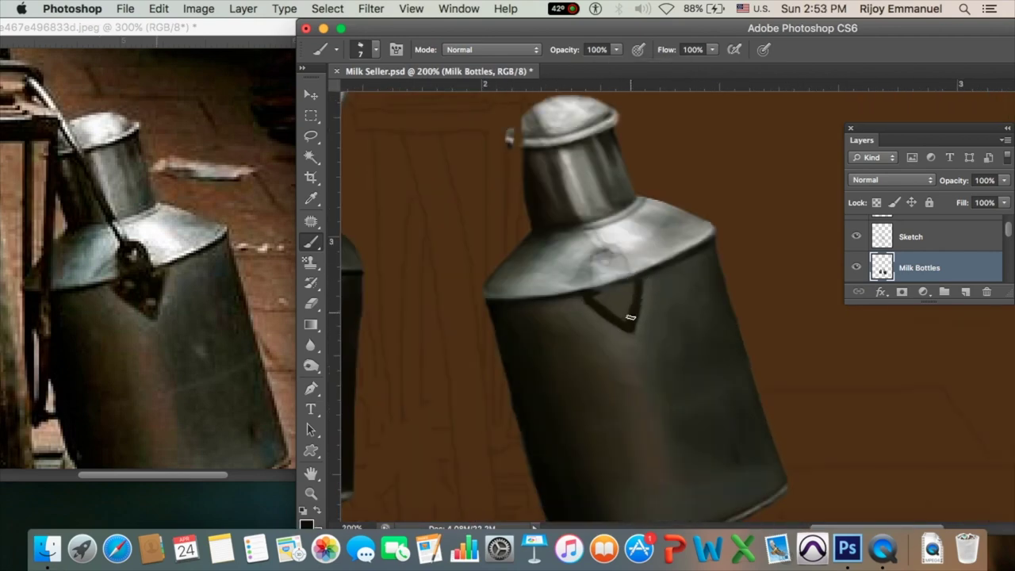
{"action": "mouse_move", "coordinate": [631, 317]}
{"action": "left_mouse_down"}
{"action": "mouse_move", "coordinate": [623, 256]}
{"action": "mouse_move", "coordinate": [594, 272]}
{"action": "mouse_move", "coordinate": [584, 297]}
{"action": "left_mouse_up"}
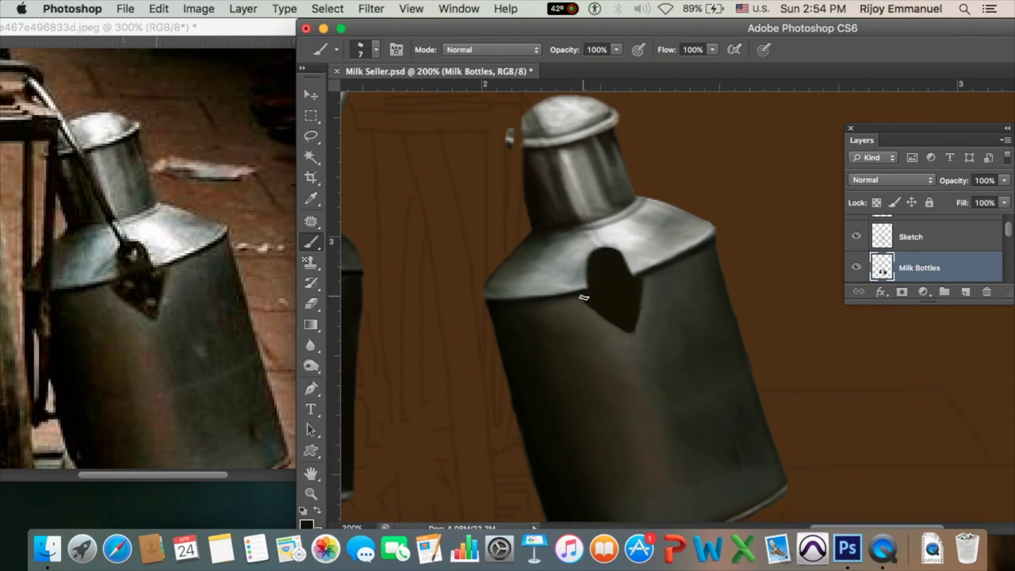
{"action": "key", "text": "2"}
{"action": "key", "text": "7"}
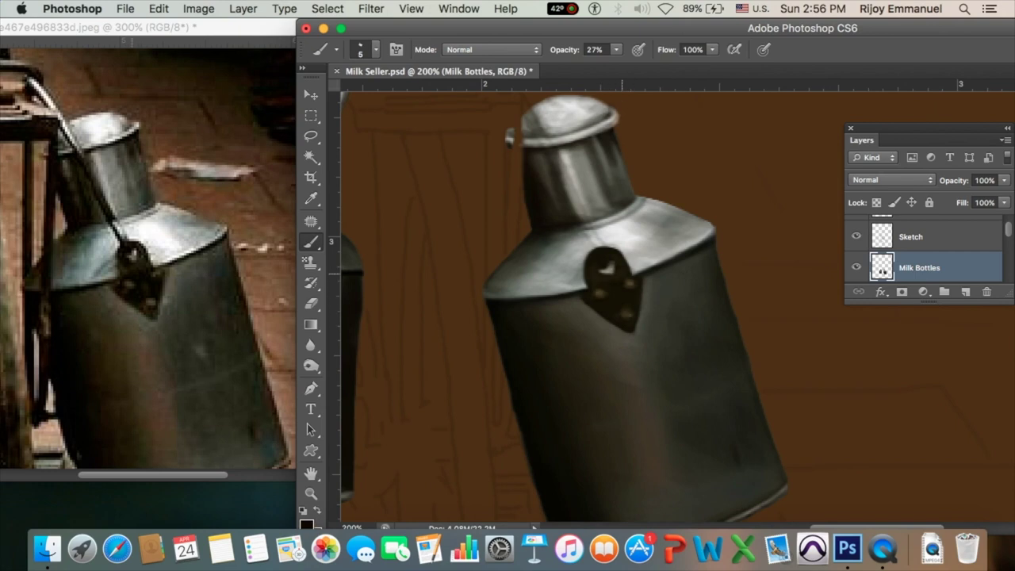
{"action": "left_click", "coordinate": [600, 256]}
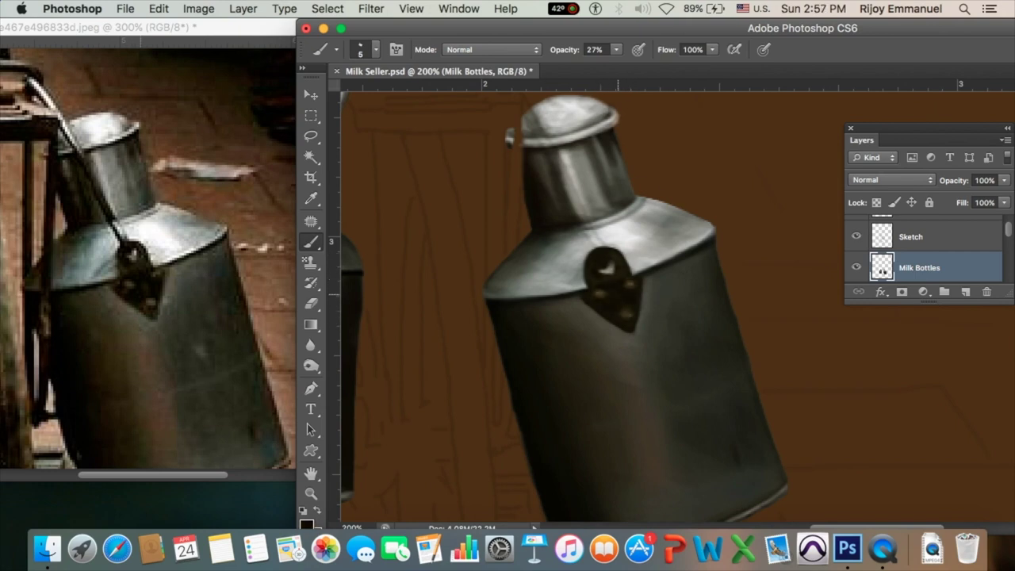
- Draw a handle stroke up from the clasp at 100% opacity, then undo it
{"action": "scroll", "coordinate": [556, 309], "scroll_direction": "up", "scroll_amount": 1}
{"action": "key", "text": "0"}
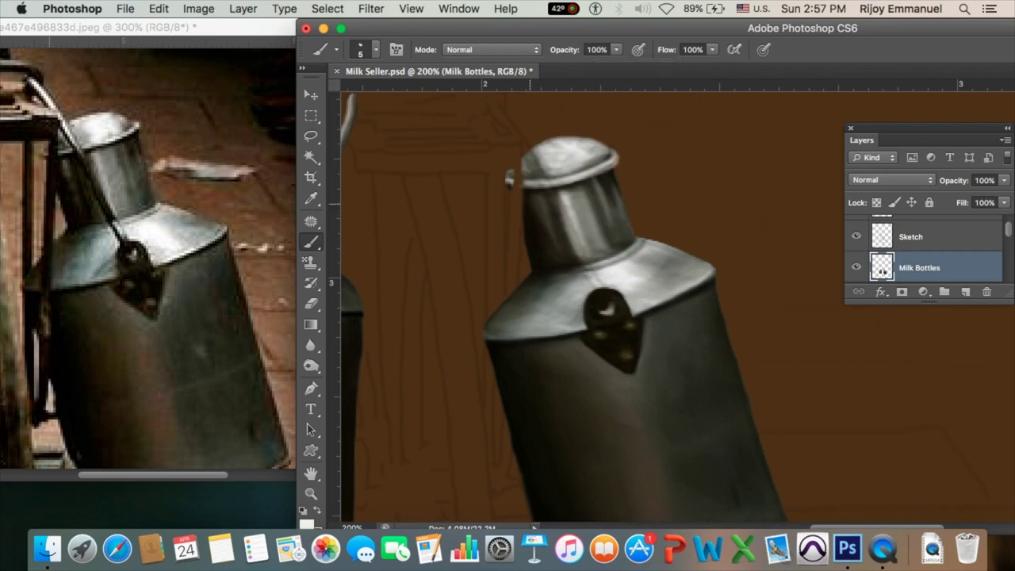
{"action": "left_click_drag", "start_coordinate": [493, 109], "coordinate": [587, 262]}
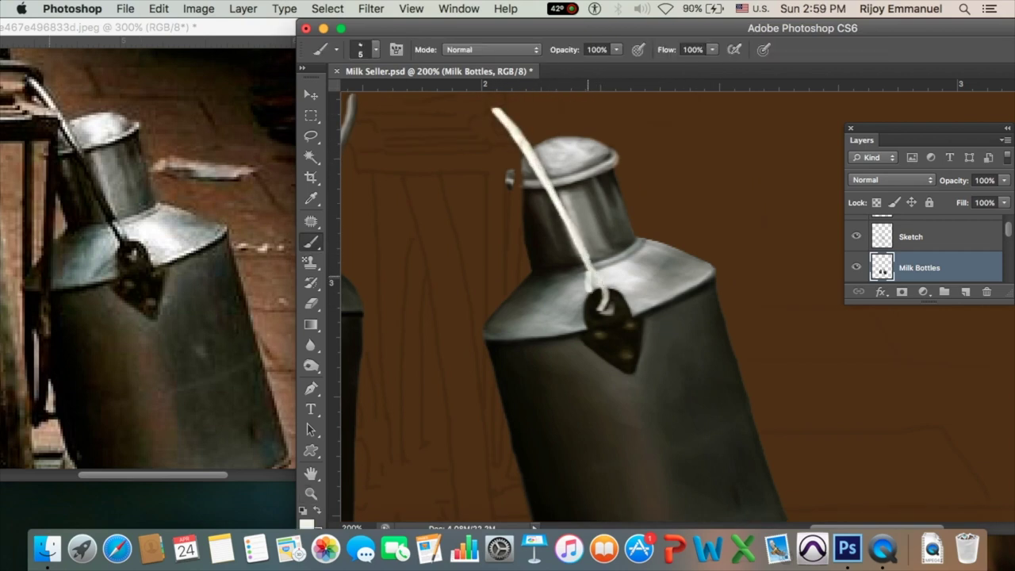
{"action": "key", "text": "ctrl+z"}
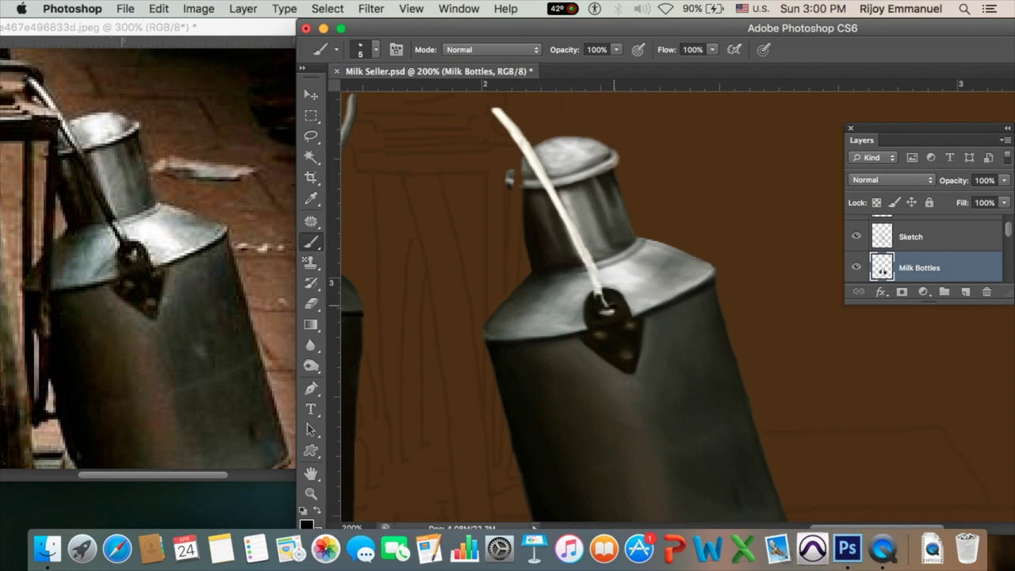
{"action": "key", "text": "6"}
{"action": "key", "text": "1"}
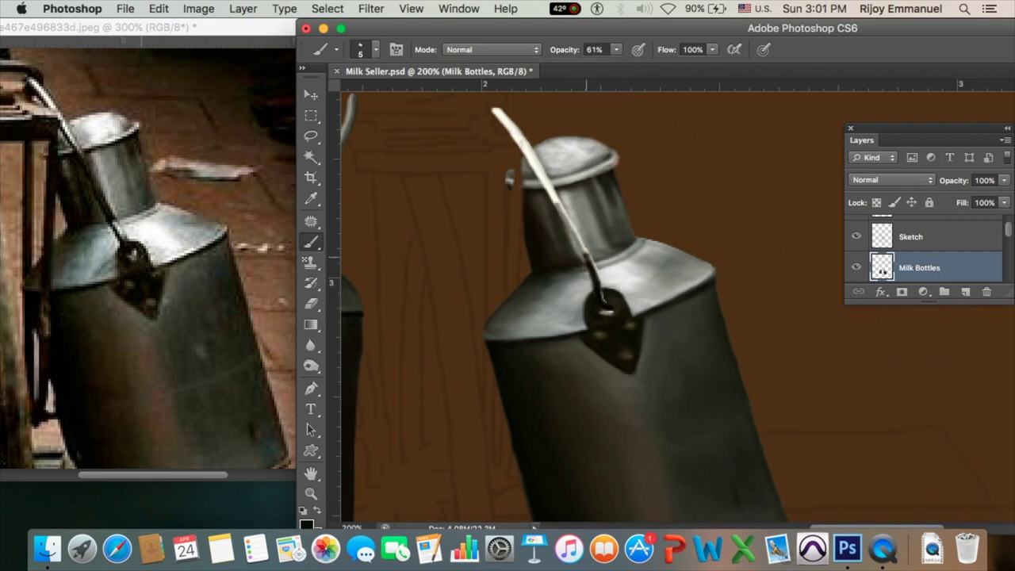
- Repaint the curved handle in dark grey at 61% opacity and darken it further
{"action": "mouse_move", "coordinate": [587, 257]}
{"action": "left_mouse_down"}
{"action": "mouse_move", "coordinate": [495, 111]}
{"action": "mouse_move", "coordinate": [569, 230]}
{"action": "left_mouse_up"}
{"action": "mouse_move", "coordinate": [516, 134]}
{"action": "left_mouse_down"}
{"action": "mouse_move", "coordinate": [589, 258]}
{"action": "mouse_move", "coordinate": [501, 115]}
{"action": "left_mouse_up"}
{"action": "left_click_drag", "start_coordinate": [616, 49], "coordinate": [564, 64]}
{"action": "mouse_move", "coordinate": [582, 256]}
{"action": "left_mouse_down"}
{"action": "mouse_move", "coordinate": [543, 189]}
{"action": "mouse_move", "coordinate": [603, 298]}
{"action": "left_mouse_up"}
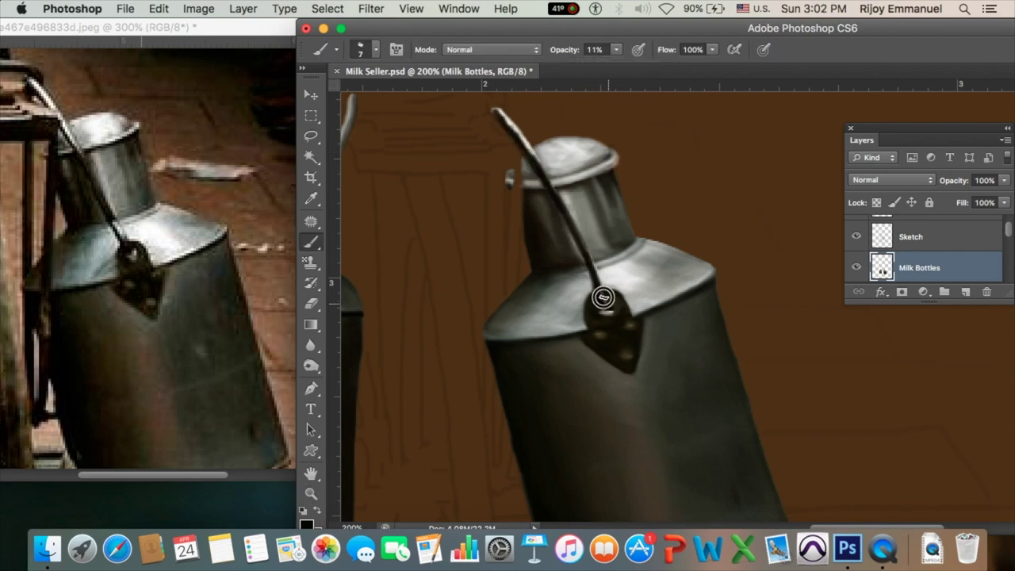
{"action": "key", "text": "bracketleft"}
{"action": "left_click_drag", "start_coordinate": [616, 49], "coordinate": [601, 66]}
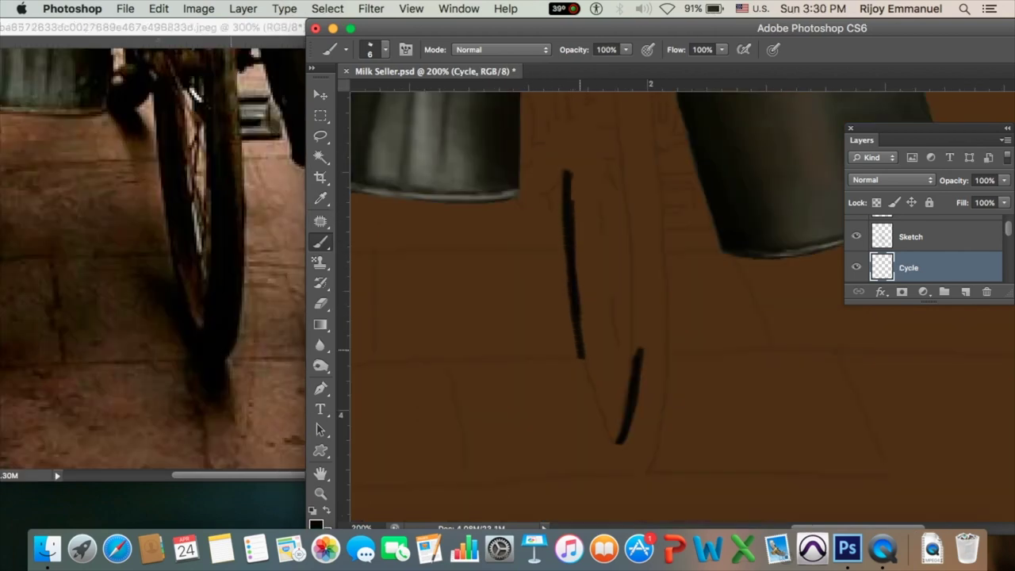
- Draw both sides of the U outline, redrawing the overlong second stroke shorter
{"action": "left_click_drag", "start_coordinate": [598, 413], "coordinate": [615, 435]}
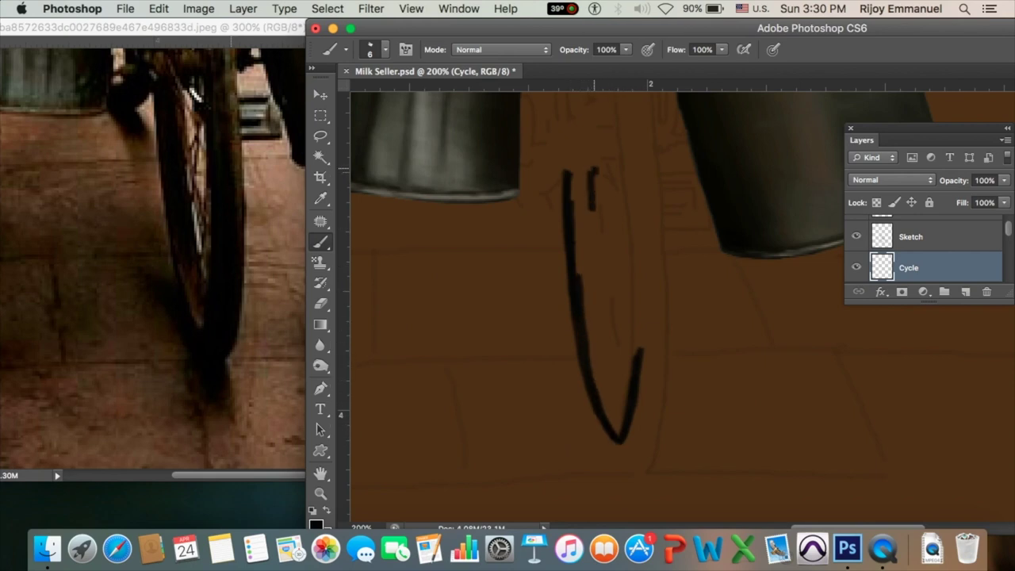
{"action": "left_click_drag", "start_coordinate": [591, 210], "coordinate": [631, 364]}
{"action": "key", "text": "cmd+z"}
{"action": "left_click_drag", "start_coordinate": [594, 175], "coordinate": [606, 274]}
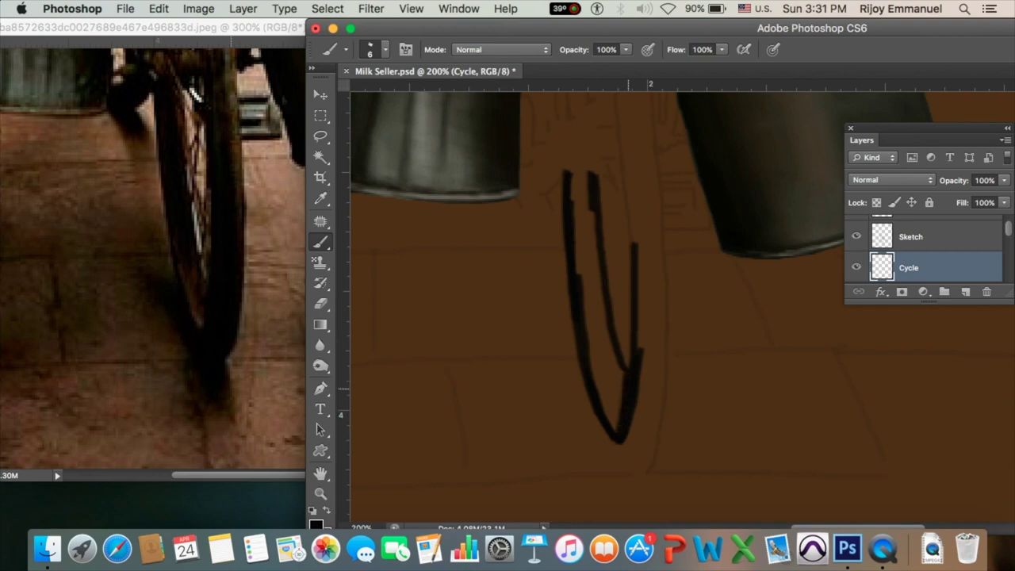
- Enlarge the brush and fill the U's interior and right side solid dark
{"action": "left_click_drag", "start_coordinate": [619, 432], "coordinate": [589, 333]}
{"action": "key", "text": "bracketright"}
{"action": "key", "text": "bracketright"}
{"action": "mouse_move", "coordinate": [616, 408]}
{"action": "left_mouse_down"}
{"action": "mouse_move", "coordinate": [587, 325]}
{"action": "mouse_move", "coordinate": [611, 352]}
{"action": "left_mouse_up"}
{"action": "mouse_move", "coordinate": [601, 393]}
{"action": "left_mouse_down"}
{"action": "mouse_move", "coordinate": [578, 340]}
{"action": "mouse_move", "coordinate": [598, 281]}
{"action": "mouse_move", "coordinate": [573, 174]}
{"action": "mouse_move", "coordinate": [591, 257]}
{"action": "left_mouse_up"}
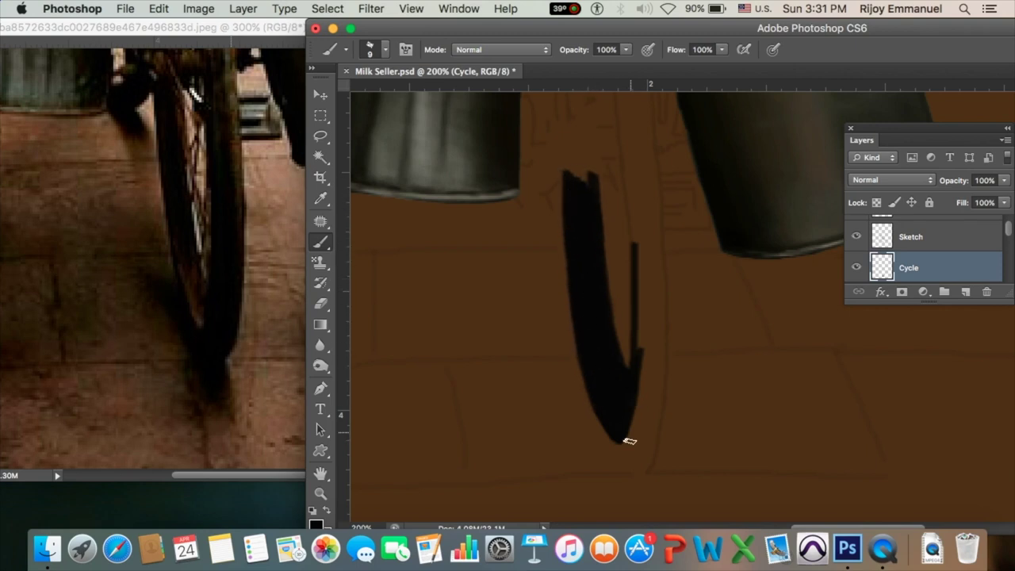
{"action": "mouse_move", "coordinate": [624, 437]}
{"action": "left_mouse_down"}
{"action": "mouse_move", "coordinate": [663, 345]}
{"action": "mouse_move", "coordinate": [654, 182]}
{"action": "left_mouse_up"}
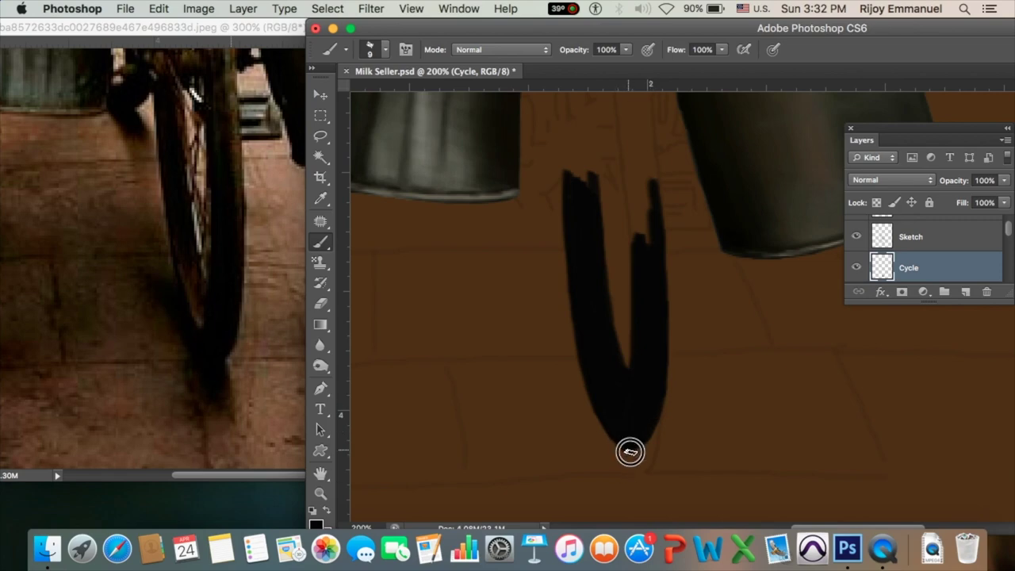
{"action": "left_click_drag", "start_coordinate": [631, 452], "coordinate": [645, 454]}
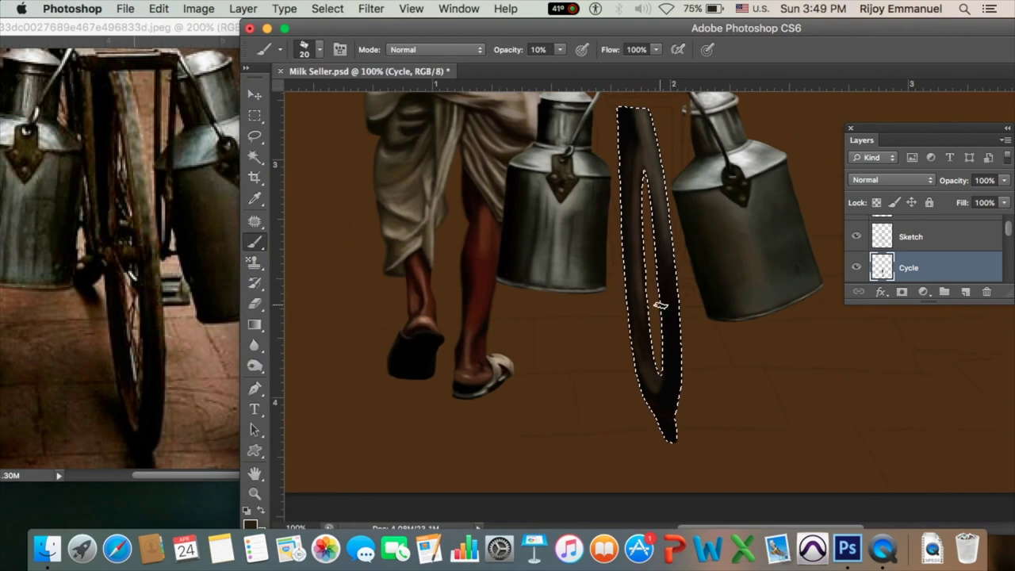
- Set a smaller brush of about size 15 with opacity raised to 53%
{"action": "left_click", "coordinate": [319, 49]}
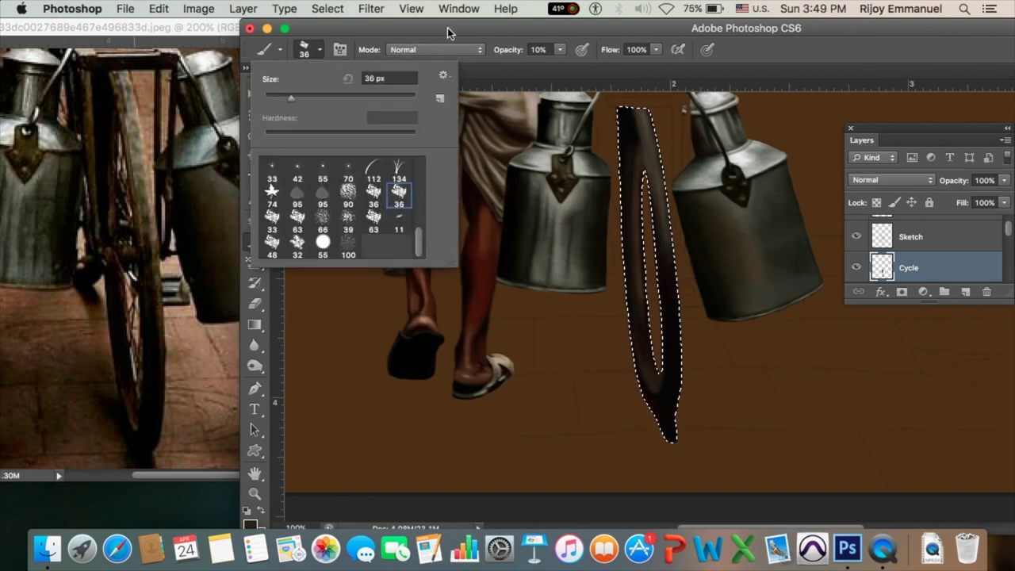
{"action": "left_click_drag", "start_coordinate": [274, 80], "coordinate": [266, 80]}
{"action": "left_click_drag", "start_coordinate": [560, 49], "coordinate": [573, 63]}
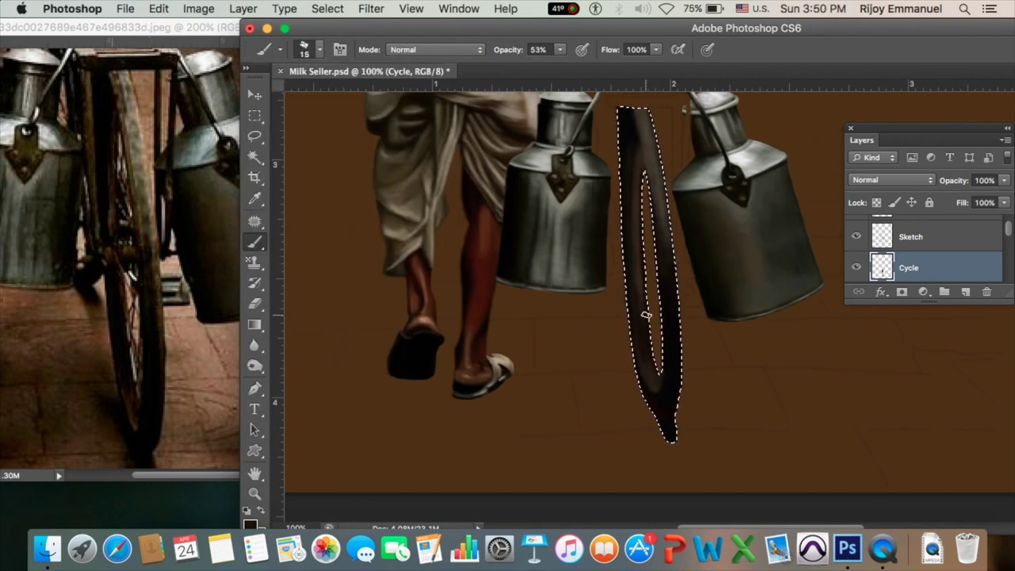
{"action": "key", "text": "bracketleft"}
{"action": "key", "text": "bracketleft"}
{"action": "left_click", "coordinate": [319, 49]}
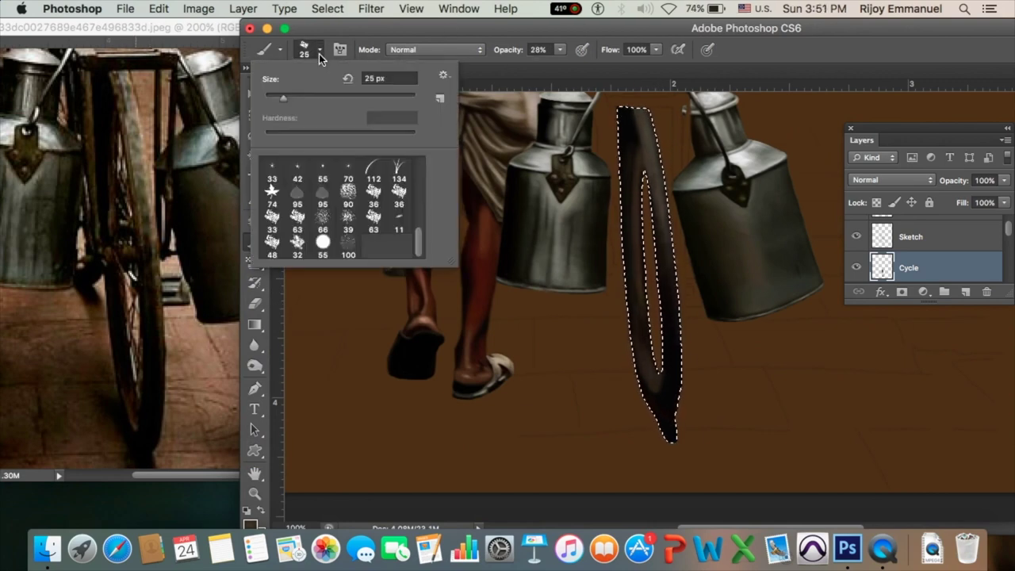
{"action": "double_click", "coordinate": [298, 172]}
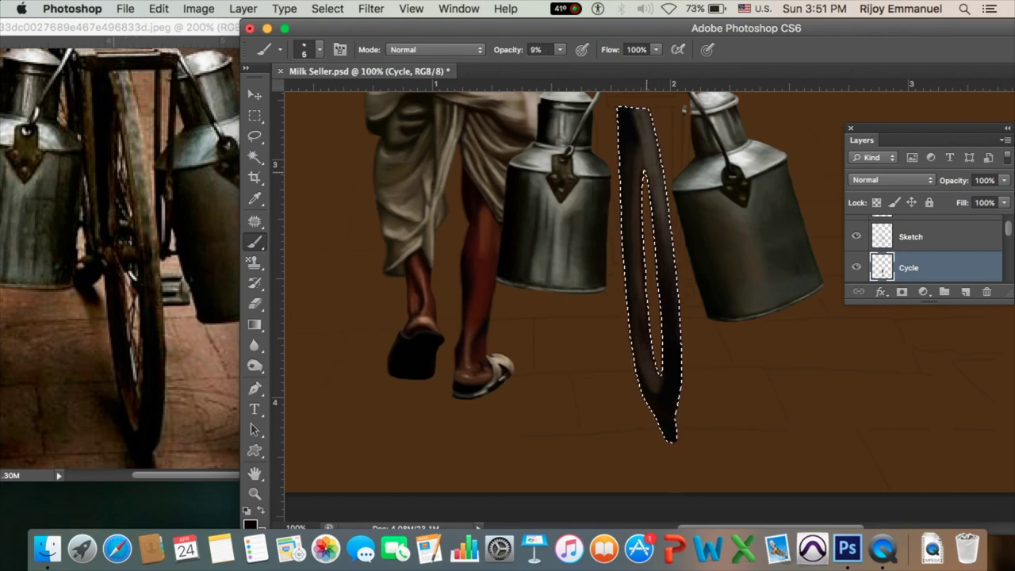
- Shade the U shape's lower part darker, undoing the stray strokes
{"action": "key", "text": "ctrl+z"}
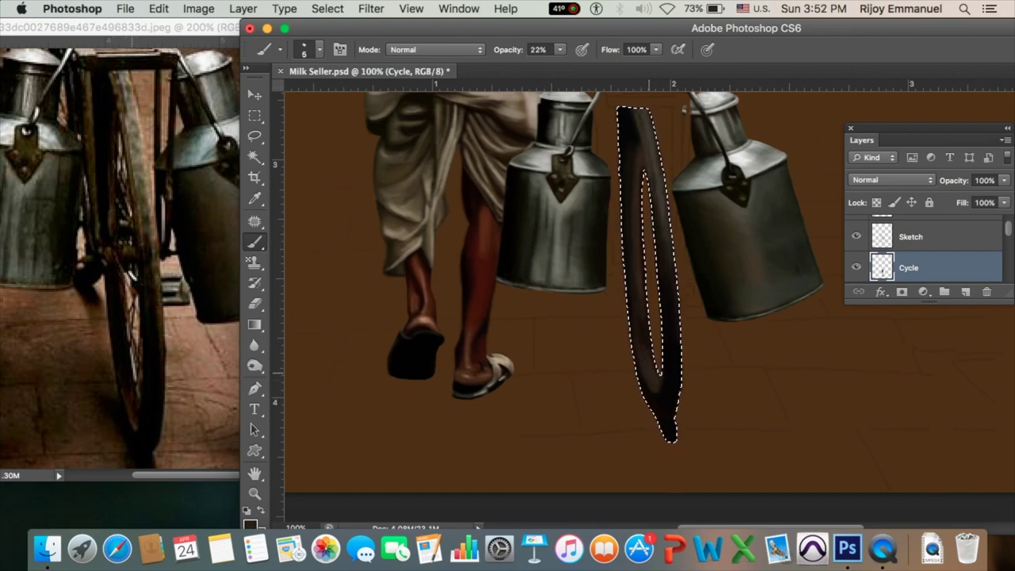
{"action": "left_click_drag", "start_coordinate": [659, 309], "coordinate": [663, 372]}
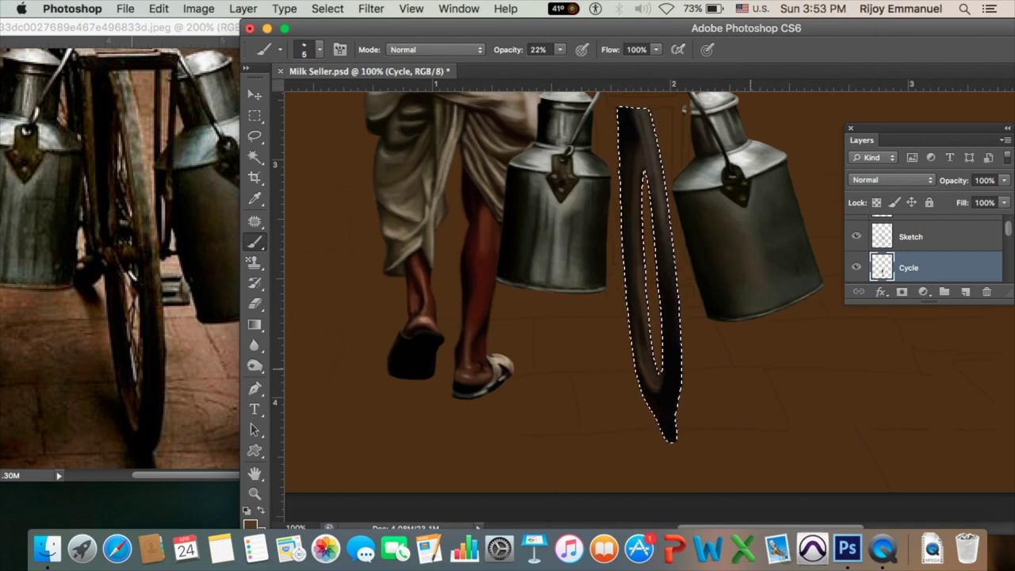
{"action": "key", "text": "ctrl+z"}
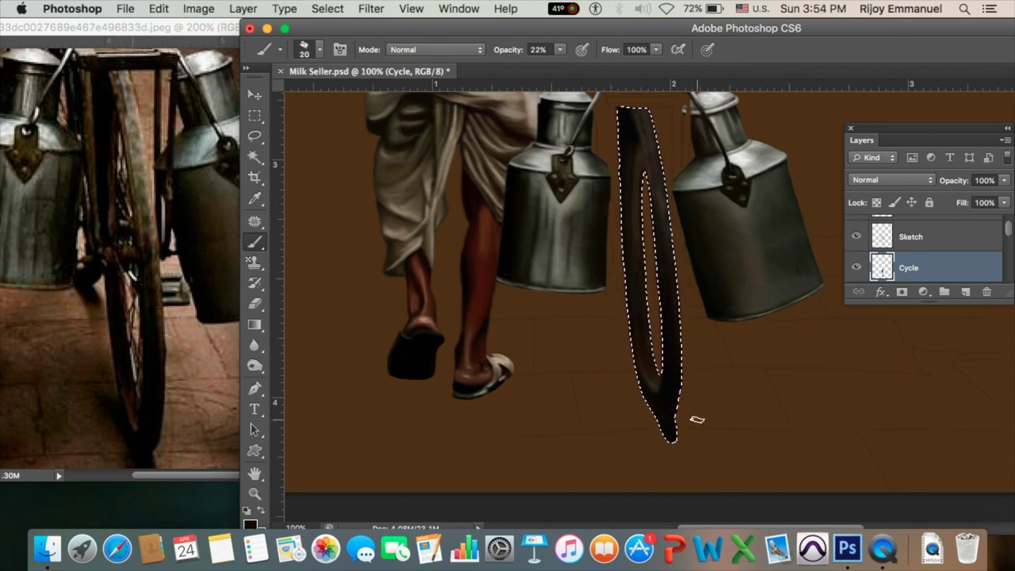
- Zoom in and paint a thick dark bar as the crate base
{"action": "scroll", "coordinate": [626, 294], "scroll_direction": "up", "scroll_amount": 2}
{"action": "left_click_drag", "start_coordinate": [119, 28], "coordinate": [429, 53]}
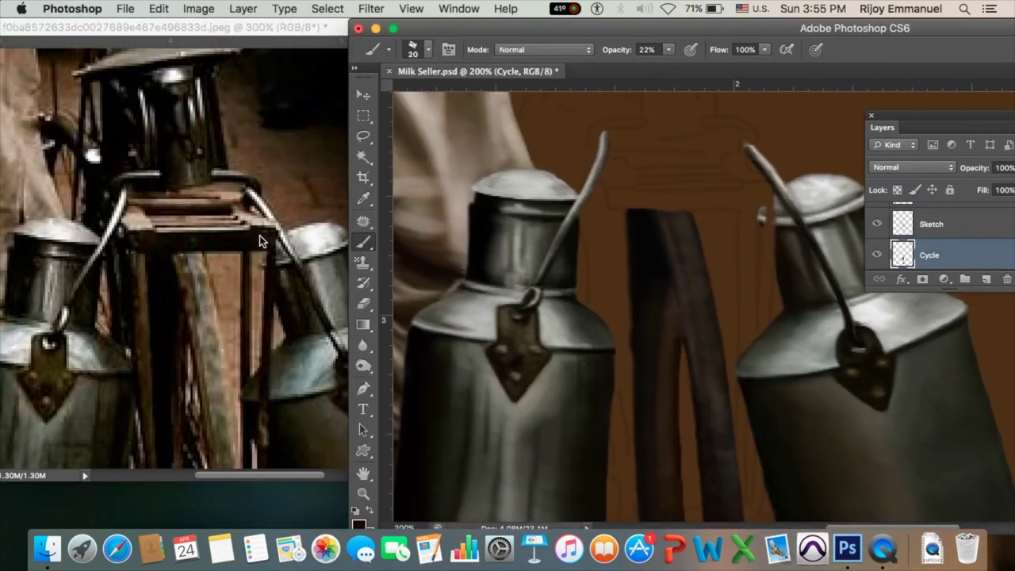
{"action": "mouse_move", "coordinate": [638, 208]}
{"action": "left_mouse_down"}
{"action": "mouse_move", "coordinate": [753, 194]}
{"action": "mouse_move", "coordinate": [666, 198]}
{"action": "left_mouse_up"}
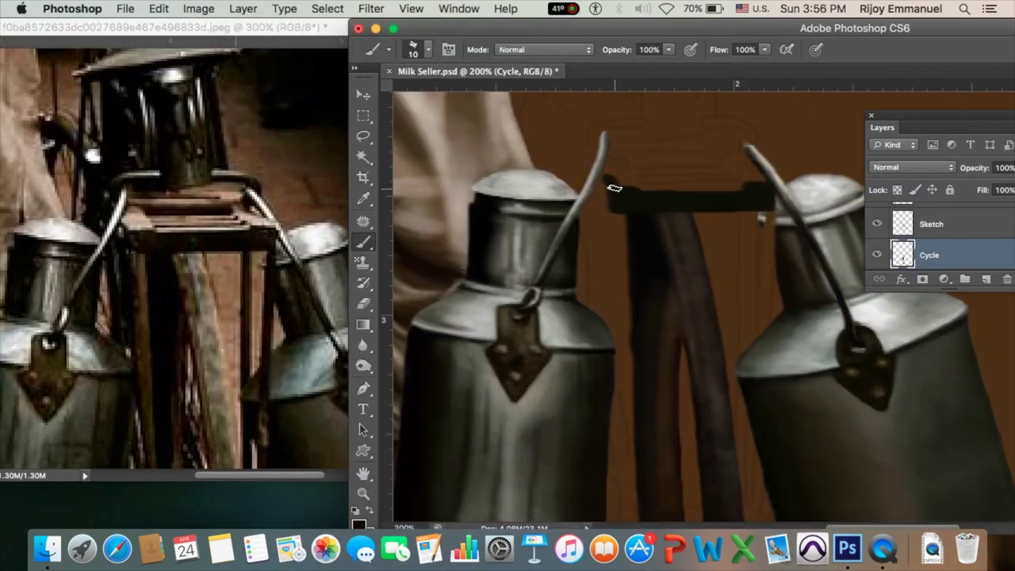
{"action": "key", "text": "bracketleft"}
{"action": "key", "text": "bracketleft"}
{"action": "key", "text": "bracketleft"}
- Add tan patches at both bar ends, a dark top slot and a thin tan top edge
{"action": "left_click_drag", "start_coordinate": [608, 159], "coordinate": [637, 186]}
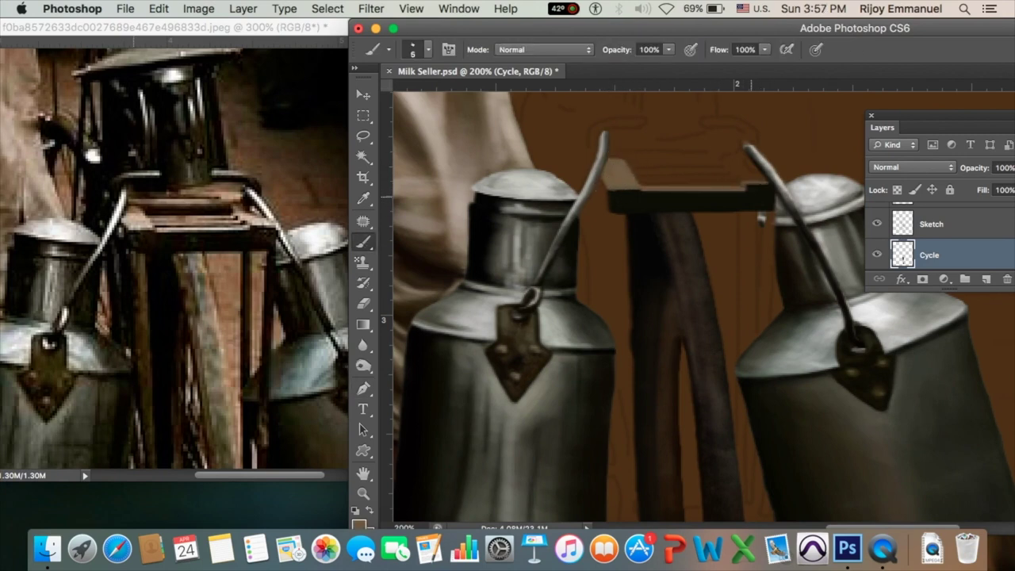
{"action": "left_click_drag", "start_coordinate": [744, 157], "coordinate": [727, 167]}
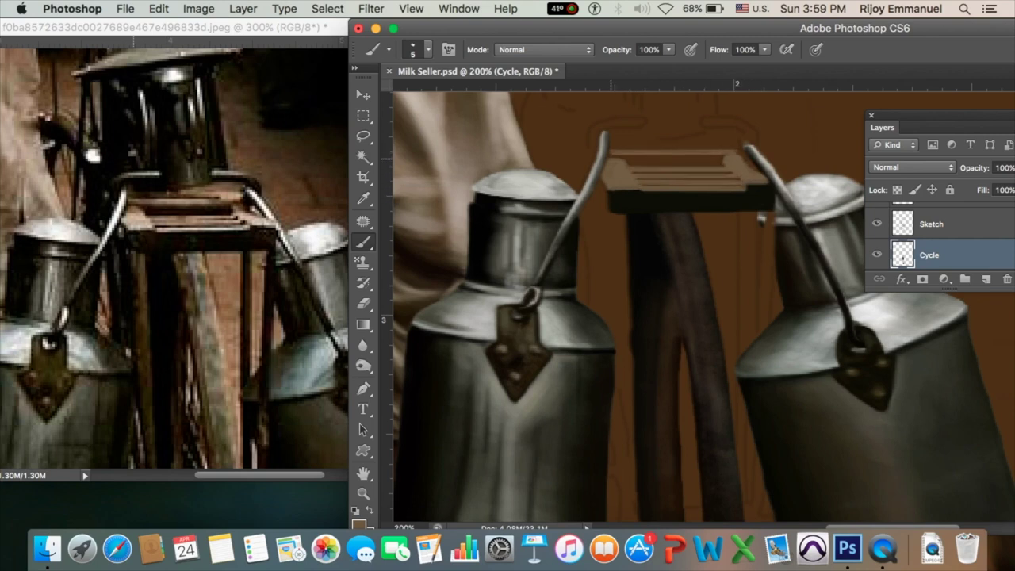
{"action": "left_click_drag", "start_coordinate": [627, 162], "coordinate": [722, 162]}
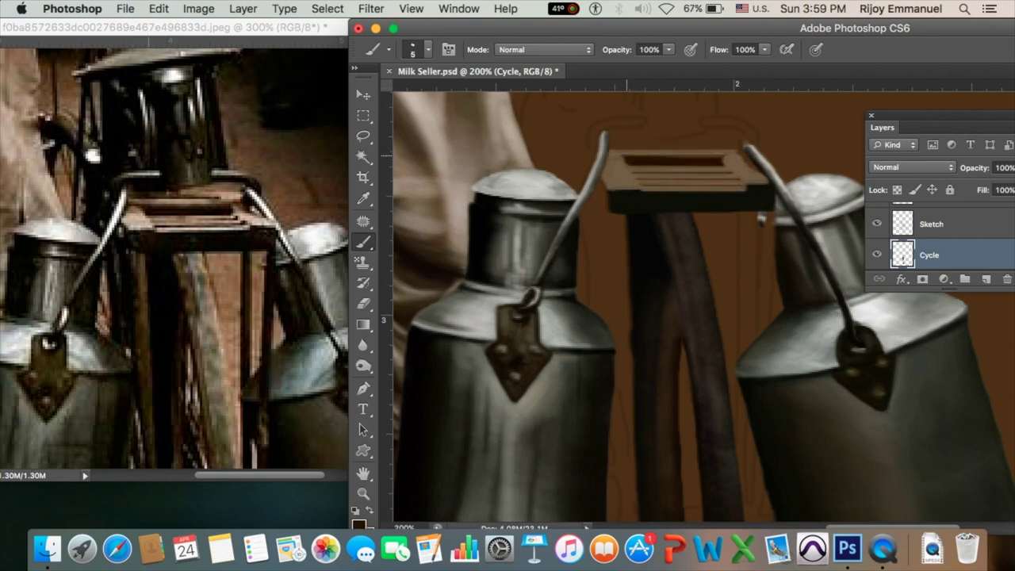
{"action": "key", "text": "bracketleft"}
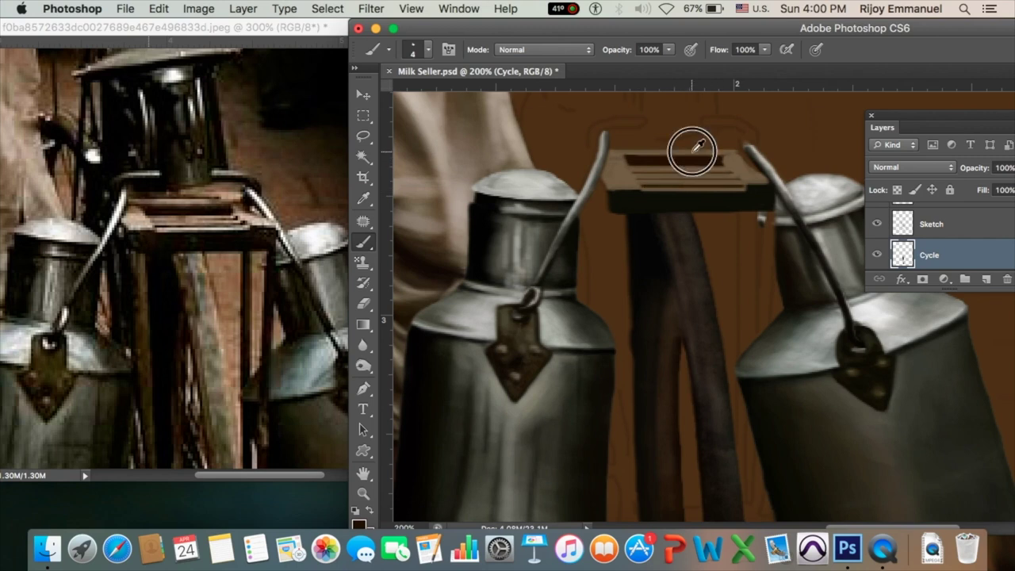
{"action": "mouse_move", "coordinate": [653, 142]}
{"action": "left_mouse_down"}
{"action": "mouse_move", "coordinate": [712, 132]}
{"action": "mouse_move", "coordinate": [612, 145]}
{"action": "left_mouse_up"}
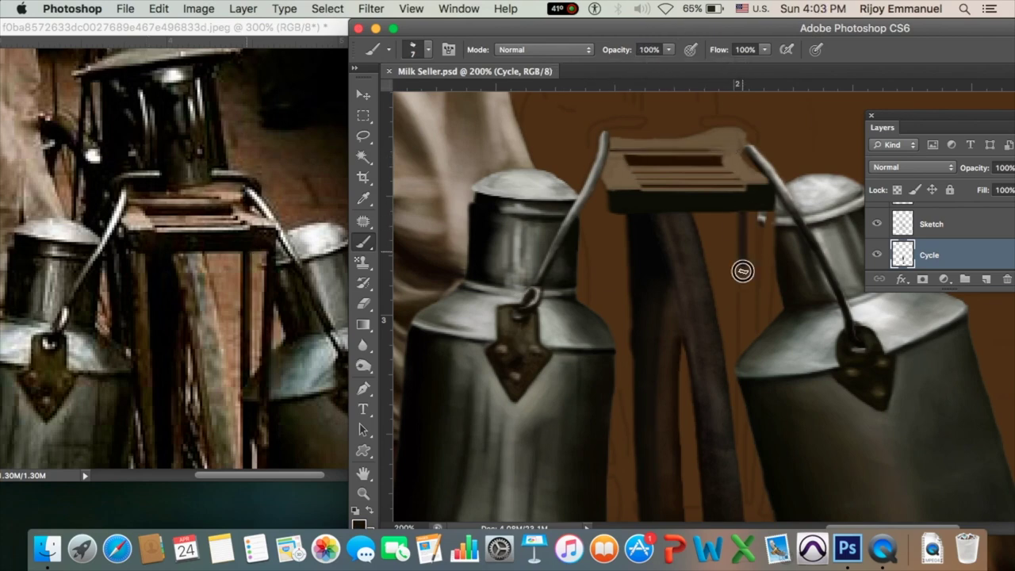
{"action": "scroll", "coordinate": [761, 238], "scroll_direction": "down", "scroll_amount": 4}
{"action": "left_click", "coordinate": [252, 32]}
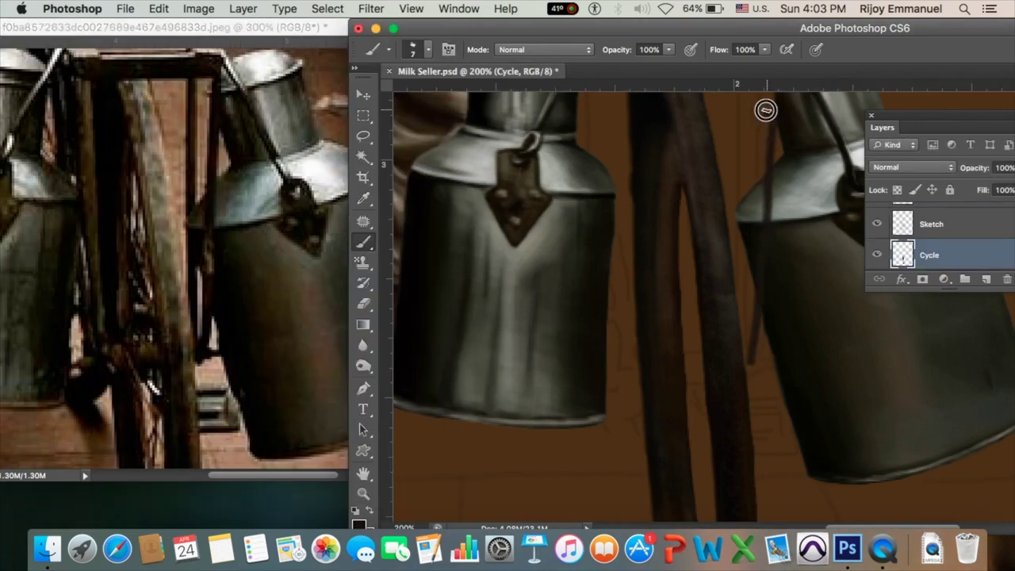
- Paint thin dark rod strokes beside the can, then softer 30%-opacity strokes and a dab at its foot
{"action": "left_click_drag", "start_coordinate": [764, 106], "coordinate": [753, 364]}
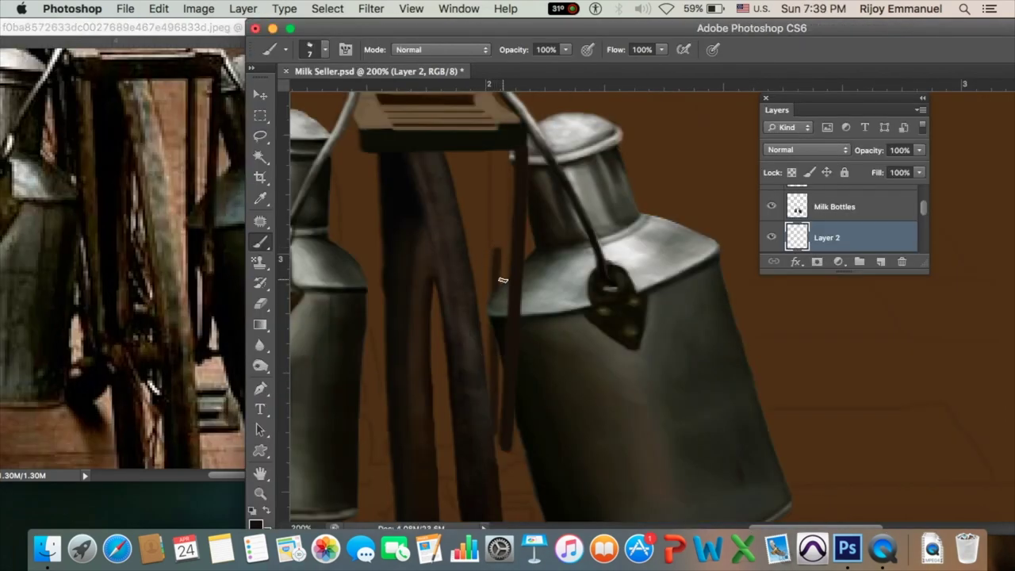
{"action": "left_click_drag", "start_coordinate": [495, 277], "coordinate": [500, 204]}
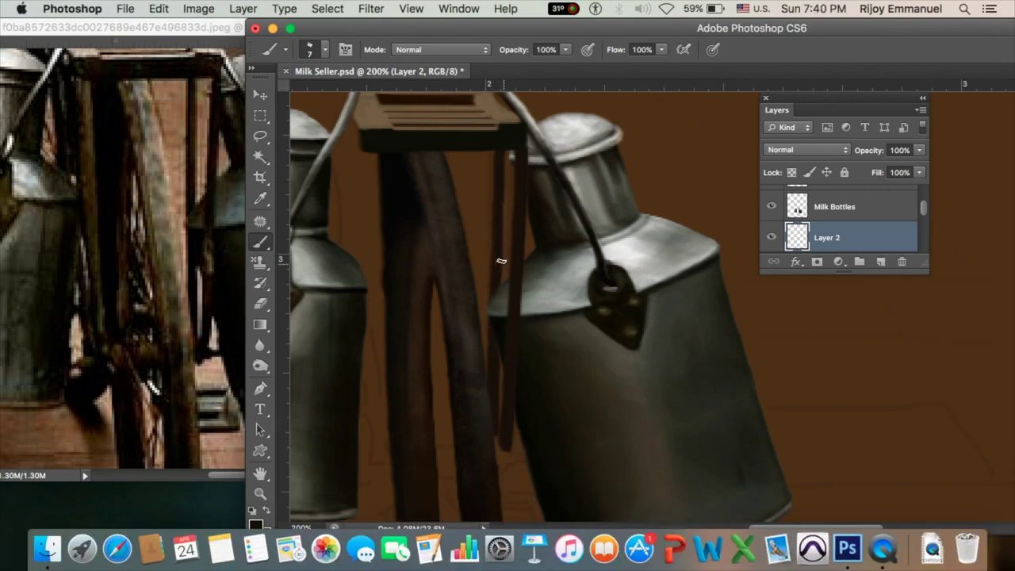
{"action": "left_click_drag", "start_coordinate": [497, 281], "coordinate": [501, 191]}
{"action": "scroll", "coordinate": [492, 429], "scroll_direction": "down", "scroll_amount": 5}
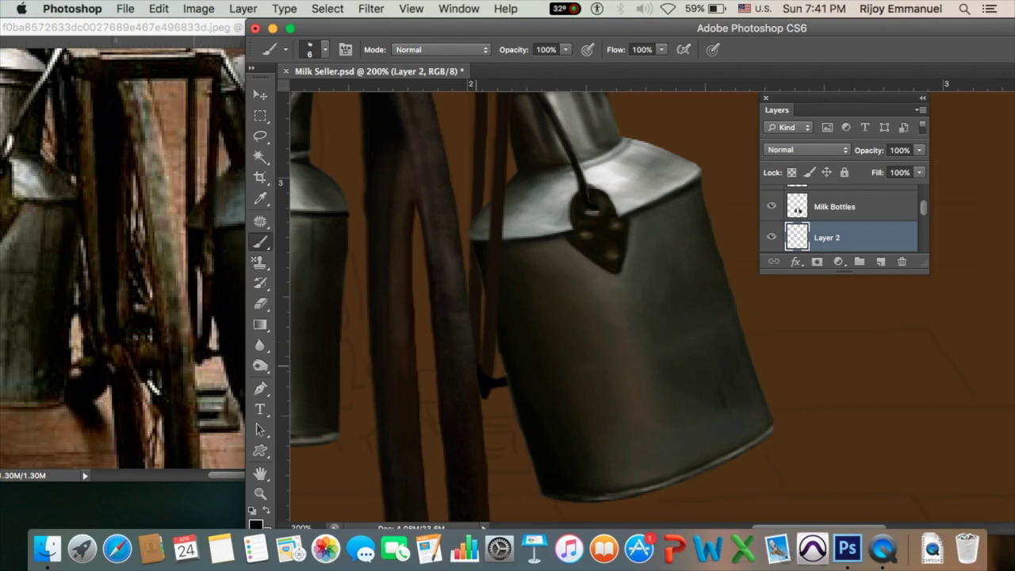
{"action": "scroll", "coordinate": [523, 310], "scroll_direction": "up", "scroll_amount": 4}
{"action": "key", "text": "3"}
{"action": "left_click_drag", "start_coordinate": [492, 139], "coordinate": [530, 441]}
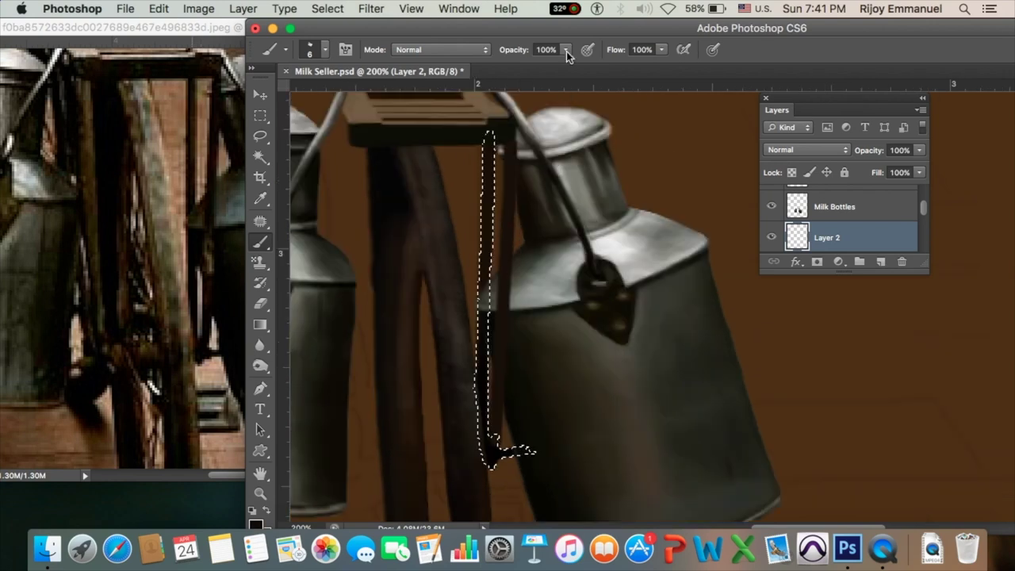
{"action": "left_click", "coordinate": [482, 356]}
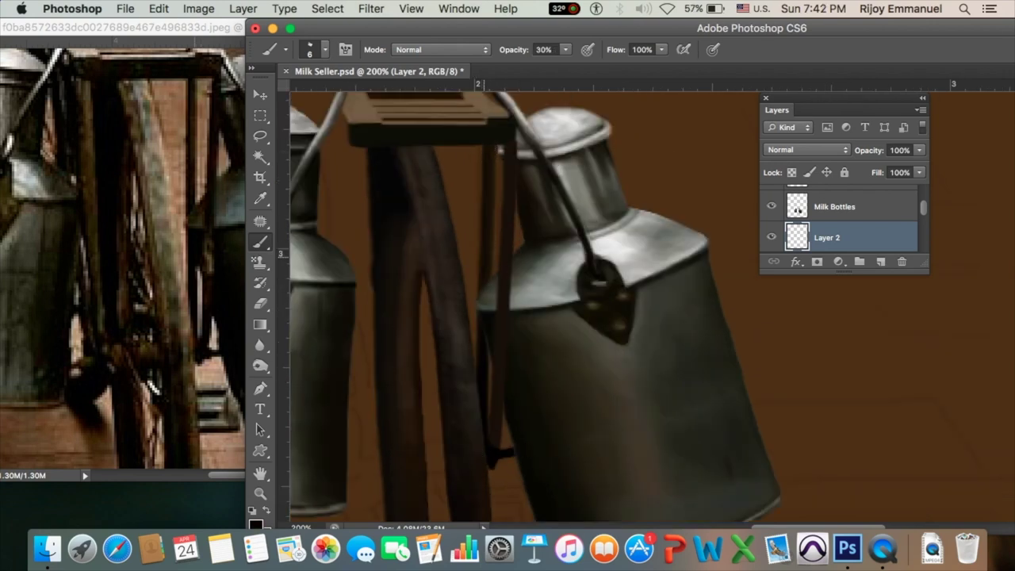
- Load the Cycle layer's pixels as a selection, toggling the selection outline off and on
{"action": "left_click", "coordinate": [797, 236], "text": "super"}
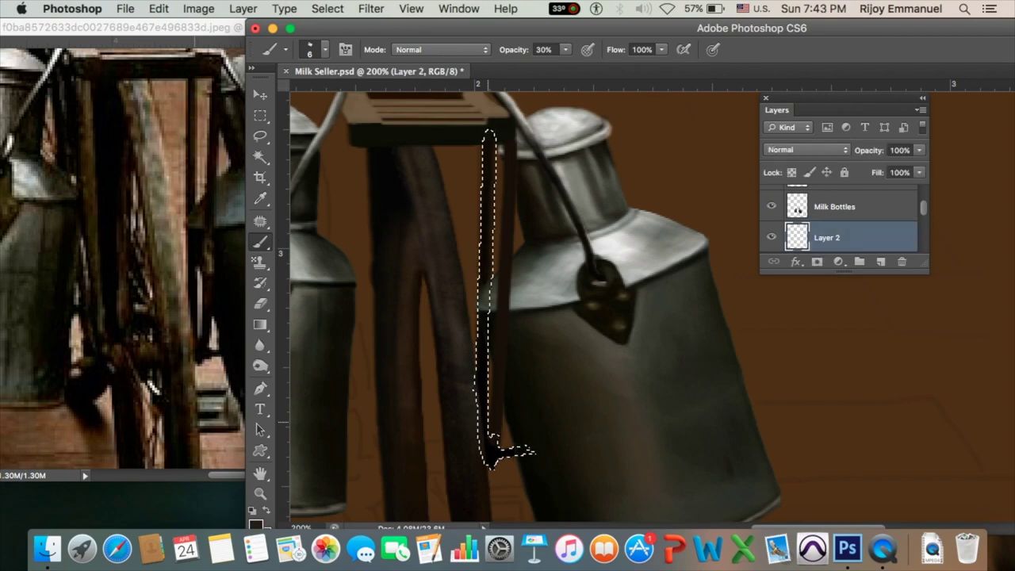
{"action": "left_click_drag", "start_coordinate": [922, 209], "coordinate": [922, 198]}
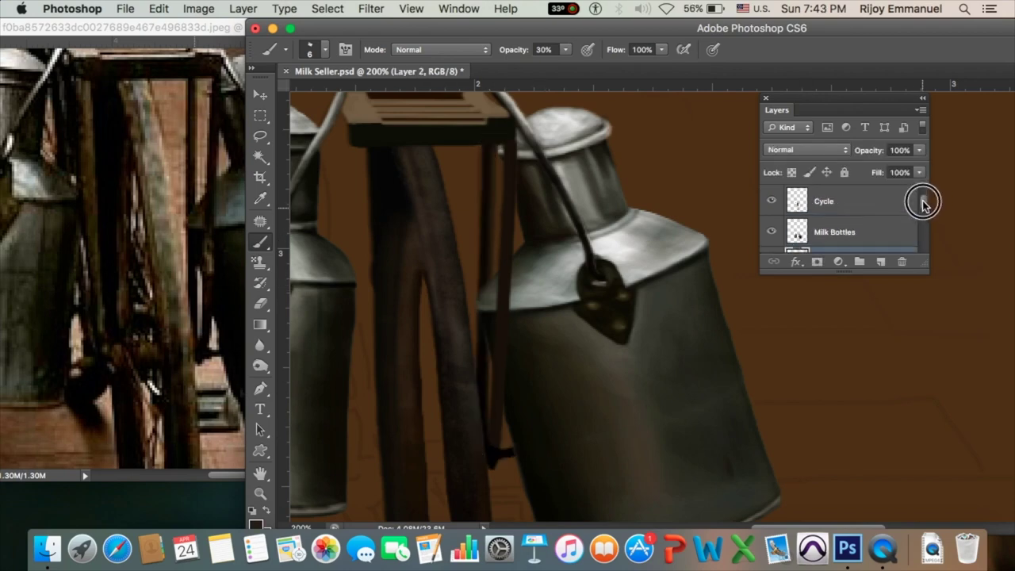
{"action": "left_click", "coordinate": [797, 200], "text": "super"}
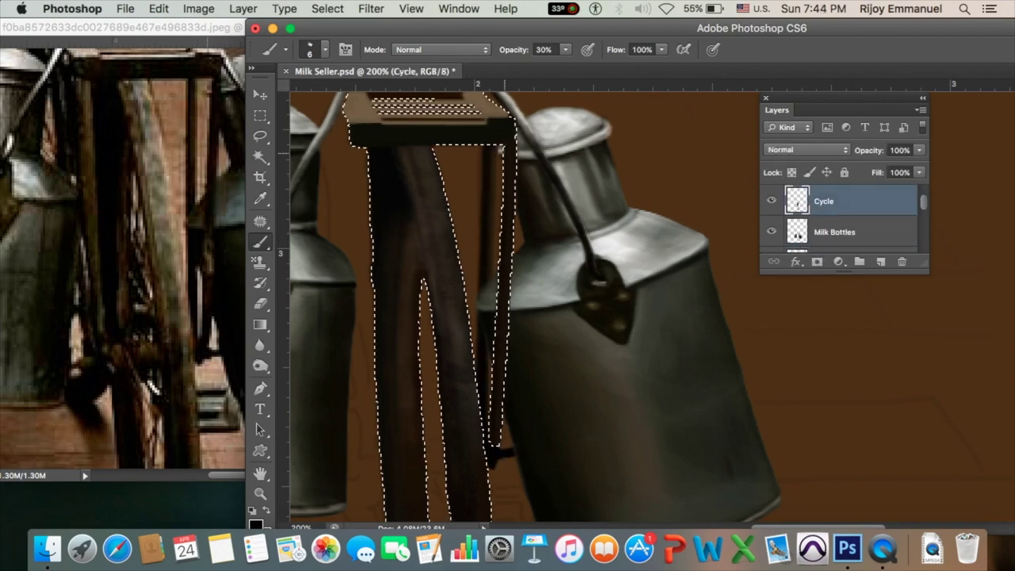
{"action": "key", "text": "super+h"}
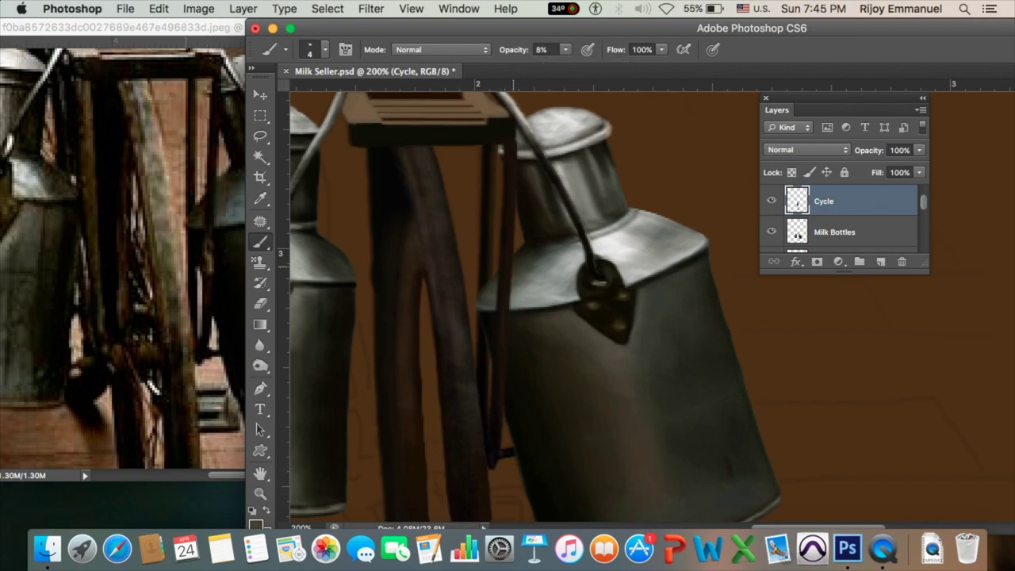
{"action": "key", "text": "super+h"}
- Set up a small, low-opacity brush preset for fine shading on the fork
{"action": "key", "text": "1"}
{"action": "key", "text": "4"}
{"action": "key", "text": "bracketright"}
{"action": "key", "text": "bracketright"}
{"action": "key", "text": "bracketright"}
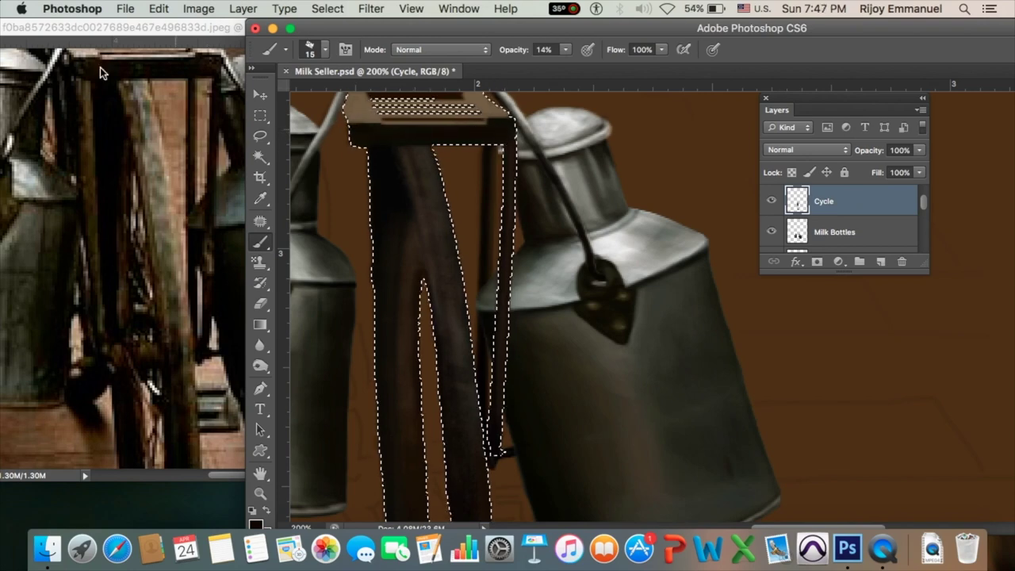
{"action": "key", "text": "2"}
{"action": "key", "text": "7"}
{"action": "left_click", "coordinate": [568, 50]}
{"action": "key", "text": "1"}
{"action": "key", "text": "9"}
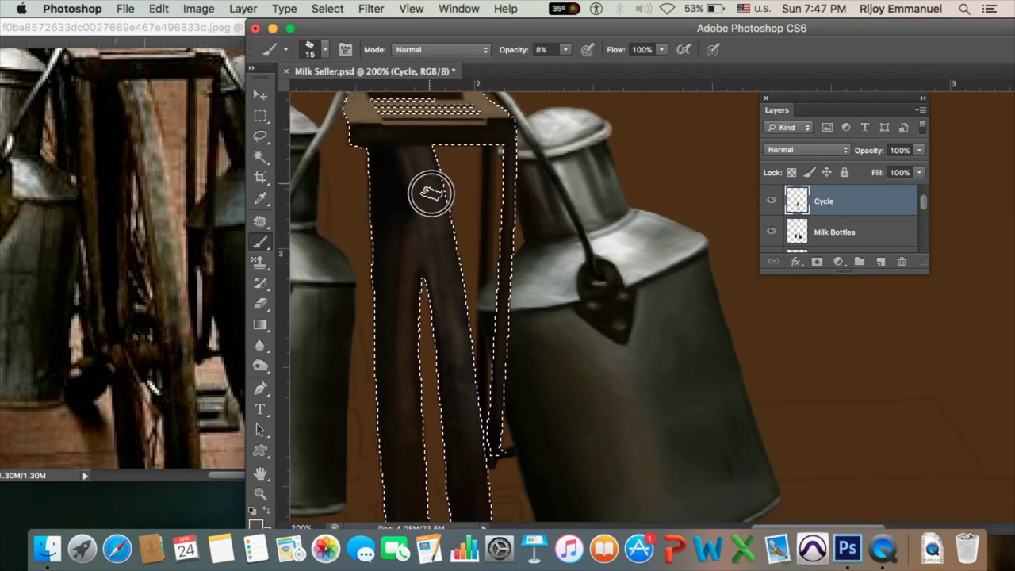
{"action": "right_click", "coordinate": [431, 193]}
{"action": "double_click", "coordinate": [395, 164]}
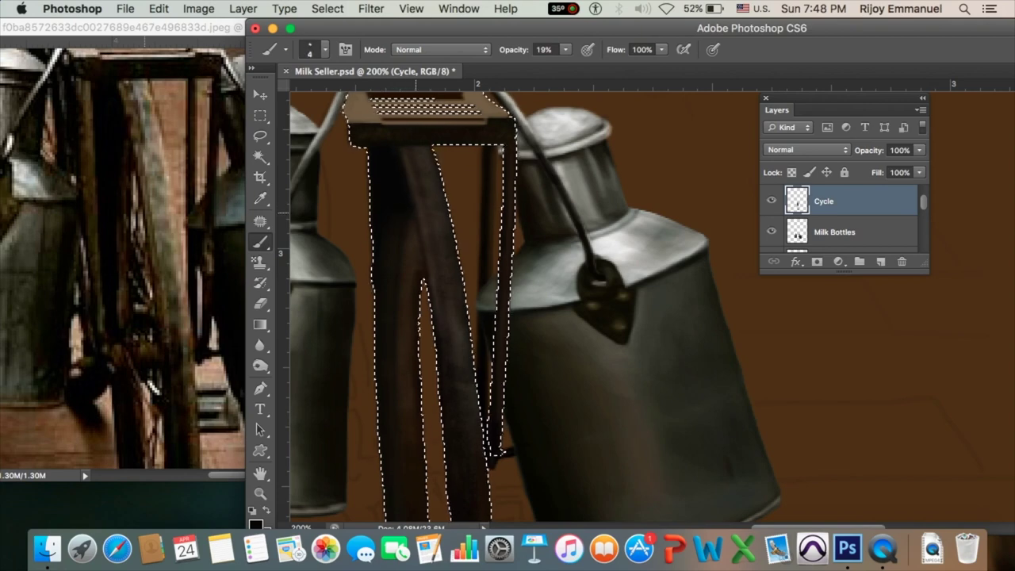
{"action": "key", "text": "bracketleft"}
{"action": "key", "text": "bracketleft"}
{"action": "key", "text": "bracketleft"}
- Clear the fork selection, set 10% opacity and zoom out to the whole painting
{"action": "scroll", "coordinate": [500, 149], "scroll_direction": "down", "scroll_amount": 5}
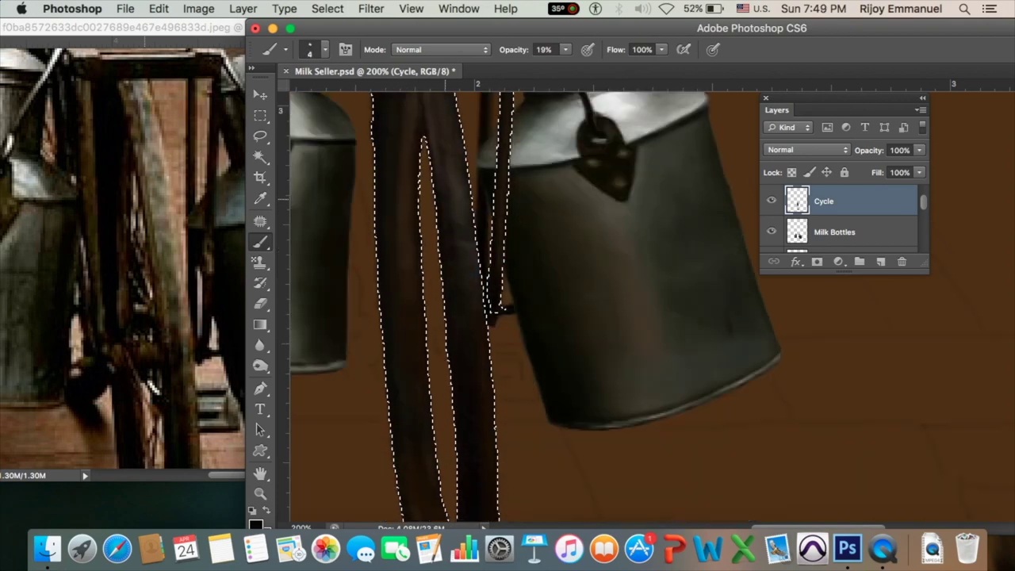
{"action": "scroll", "coordinate": [449, 283], "scroll_direction": "up", "scroll_amount": 5}
{"action": "scroll", "coordinate": [449, 284], "scroll_direction": "down", "scroll_amount": 2}
{"action": "scroll", "coordinate": [449, 283], "scroll_direction": "down", "scroll_amount": 5}
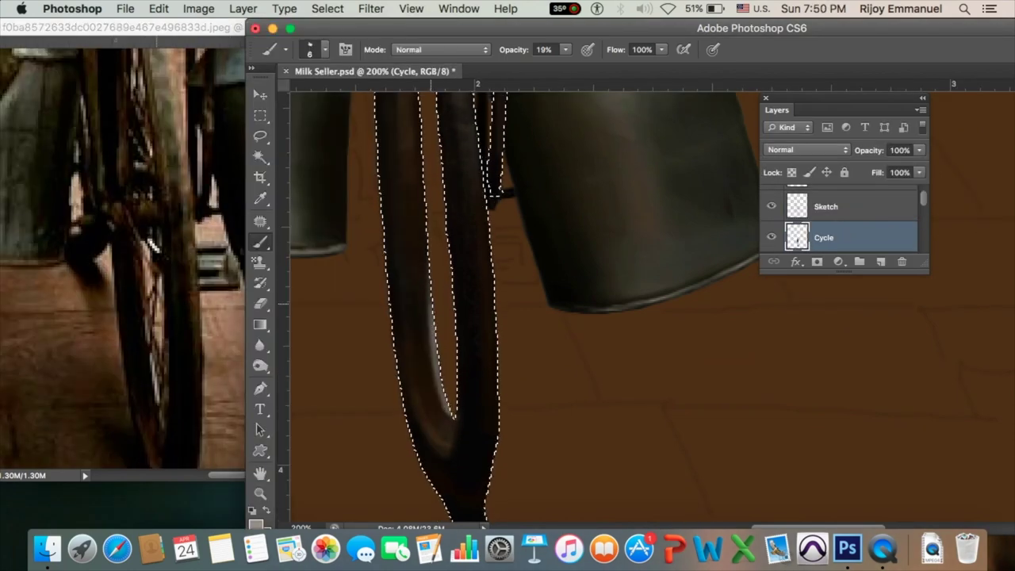
{"action": "key", "text": "ctrl+d"}
{"action": "key", "text": "1"}
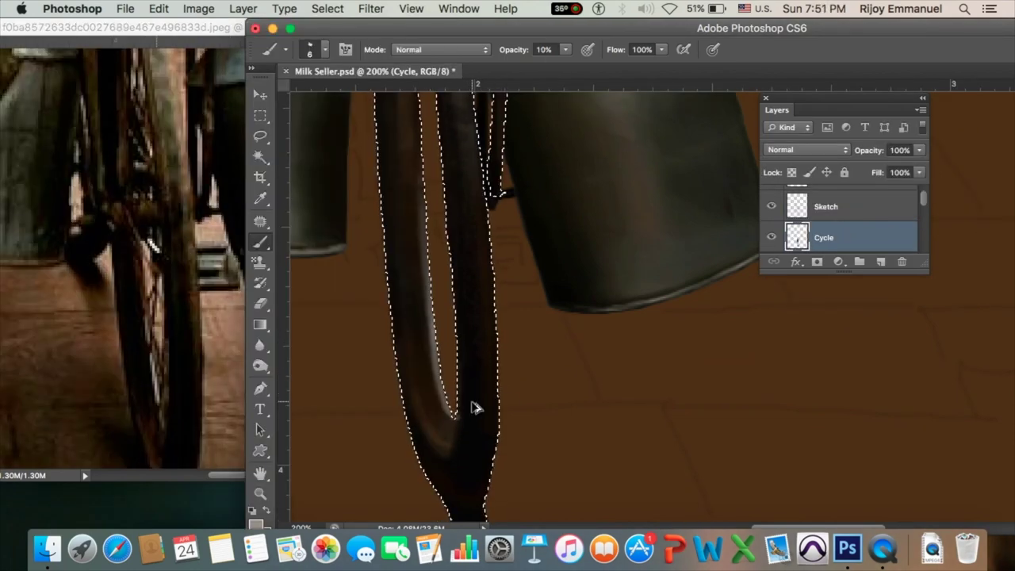
{"action": "key", "text": "ctrl+minus"}
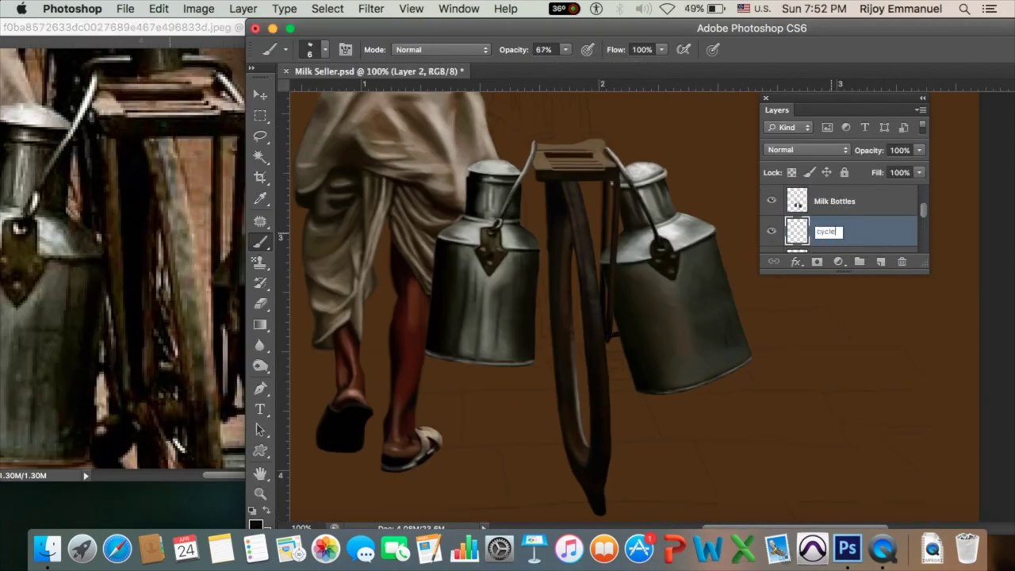
- Paint a light grey stroke on the cycle at 27% brush opacity
{"action": "key", "text": "2"}
{"action": "key", "text": "7"}
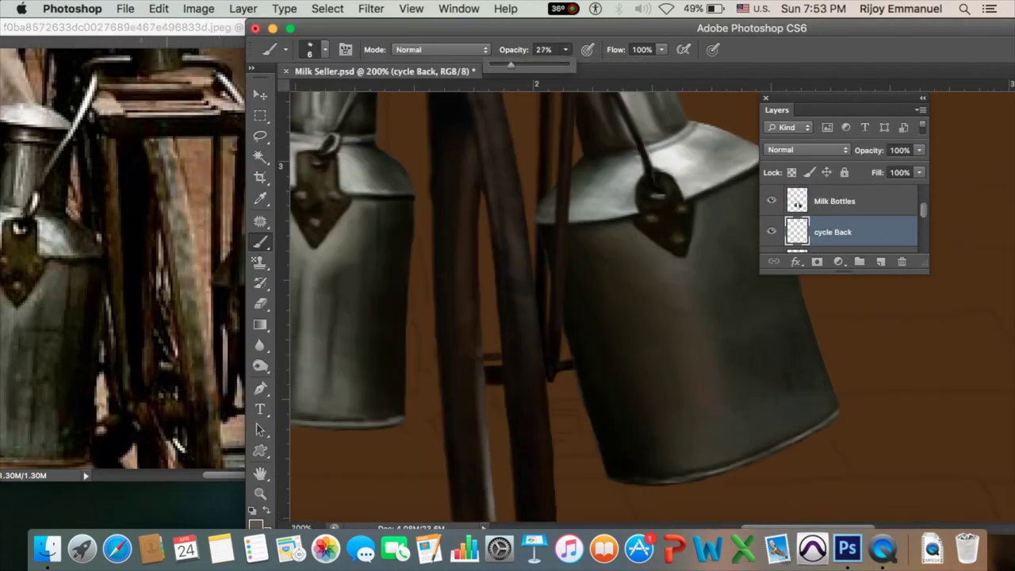
{"action": "left_click_drag", "start_coordinate": [485, 364], "coordinate": [501, 365]}
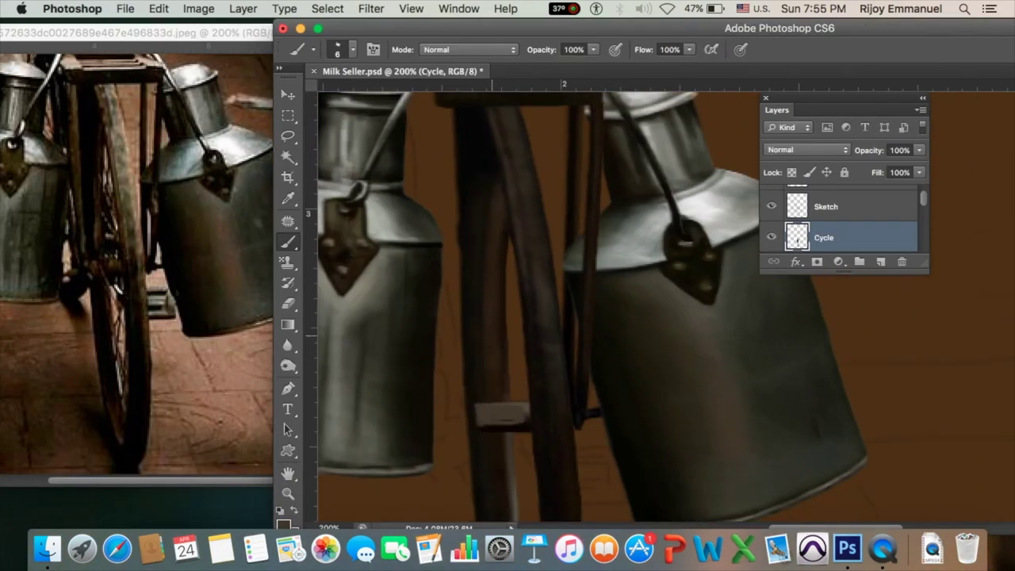
- Add a mask to the Cycle layer, then delete it again
{"action": "key", "text": "e"}
{"action": "left_click", "coordinate": [817, 262]}
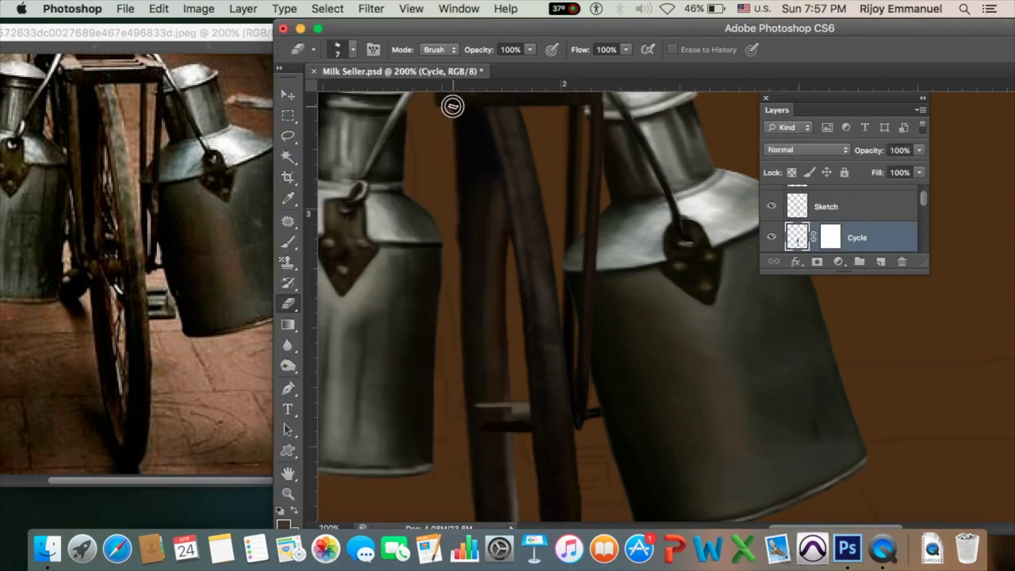
{"action": "key", "text": "bracketleft"}
{"action": "key", "text": "bracketleft"}
{"action": "key", "text": "bracketleft"}
{"action": "key", "text": "alt+bracketright"}
{"action": "key", "text": "alt+bracketleft"}
{"action": "left_click", "coordinate": [452, 213]}
{"action": "key", "text": "b"}
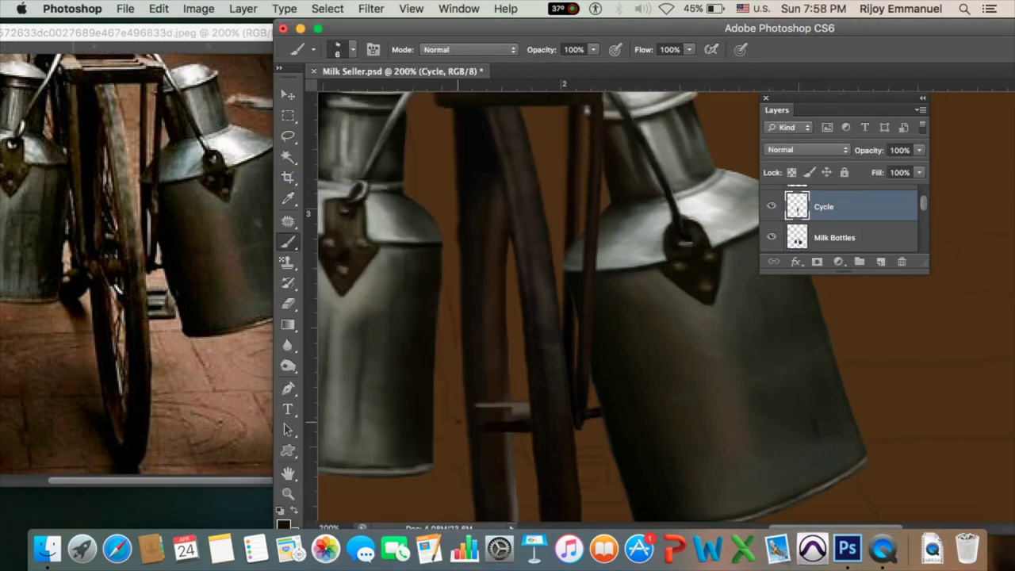
- Create a new layer and widen the thin line to about 124% with Free Transform
{"action": "left_click", "coordinate": [882, 263]}
{"action": "key", "text": "ctrl+t"}
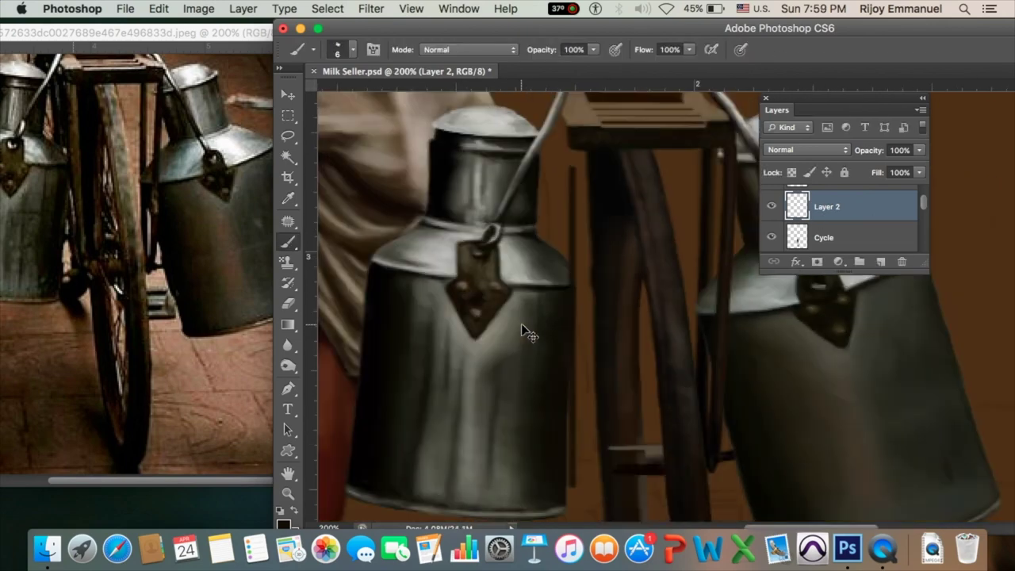
{"action": "left_click_drag", "start_coordinate": [521, 323], "coordinate": [567, 262]}
{"action": "key", "text": "ctrl+z"}
{"action": "key", "text": "Escape"}
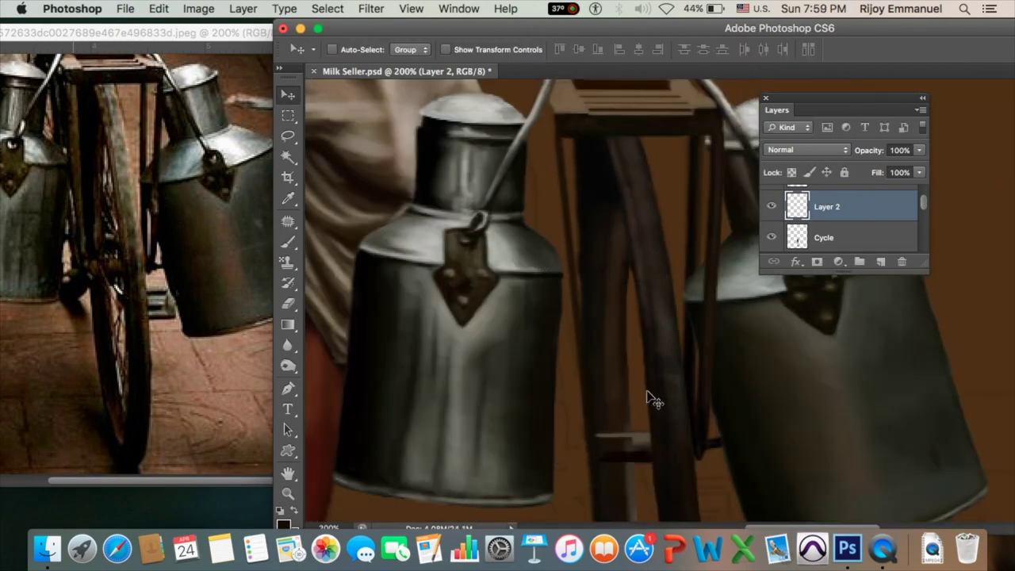
{"action": "key", "text": "ctrl+t"}
{"action": "left_click_drag", "start_coordinate": [597, 294], "coordinate": [608, 299]}
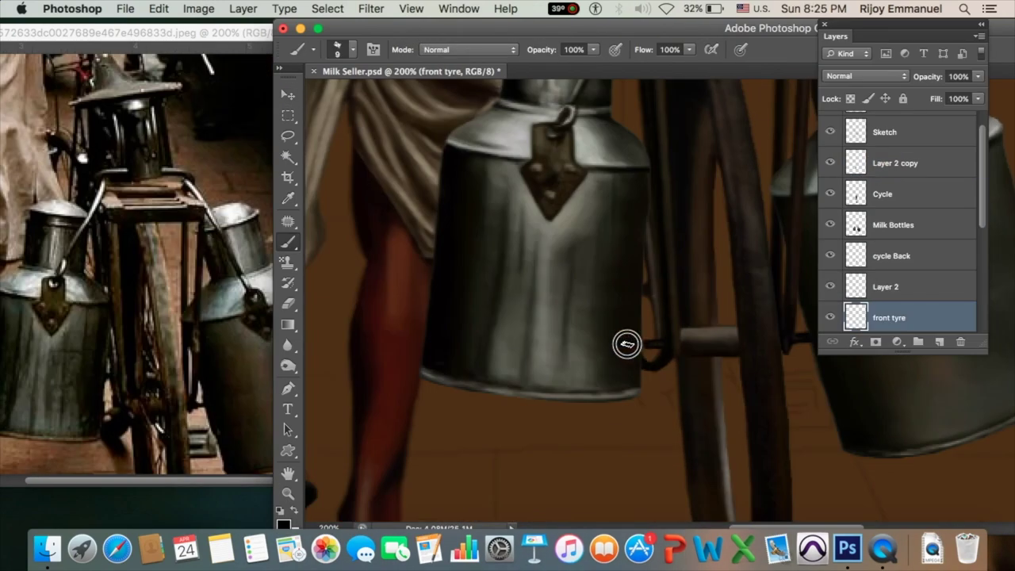
- Extend the frame's left rod down past the milk can's shoulder with a larger brush
{"action": "scroll", "coordinate": [684, 324], "scroll_direction": "up", "scroll_amount": 1}
{"action": "scroll", "coordinate": [662, 385], "scroll_direction": "up", "scroll_amount": 5}
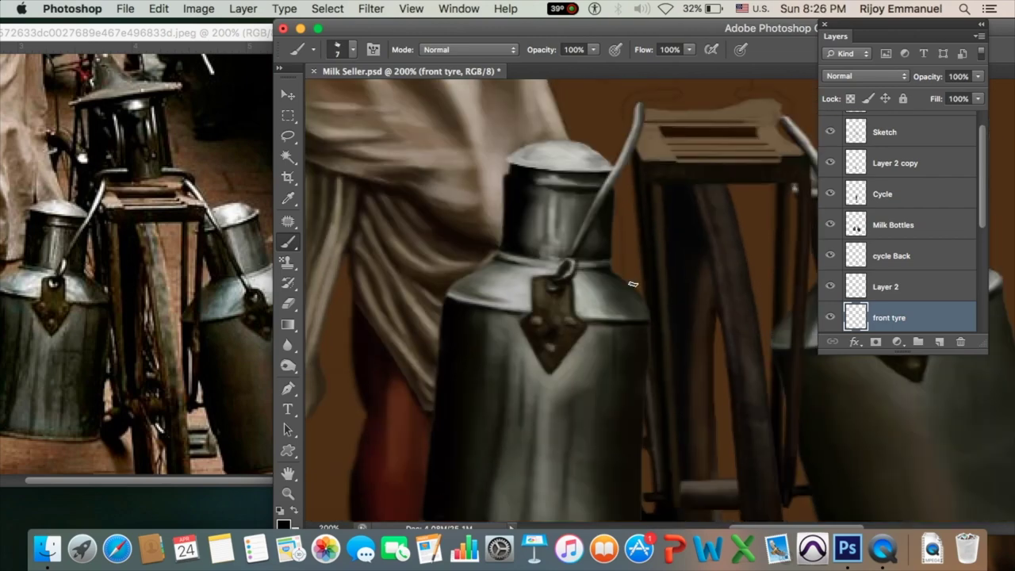
{"action": "key", "text": "bracketright"}
{"action": "key", "text": "bracketright"}
{"action": "left_click_drag", "start_coordinate": [630, 161], "coordinate": [619, 238]}
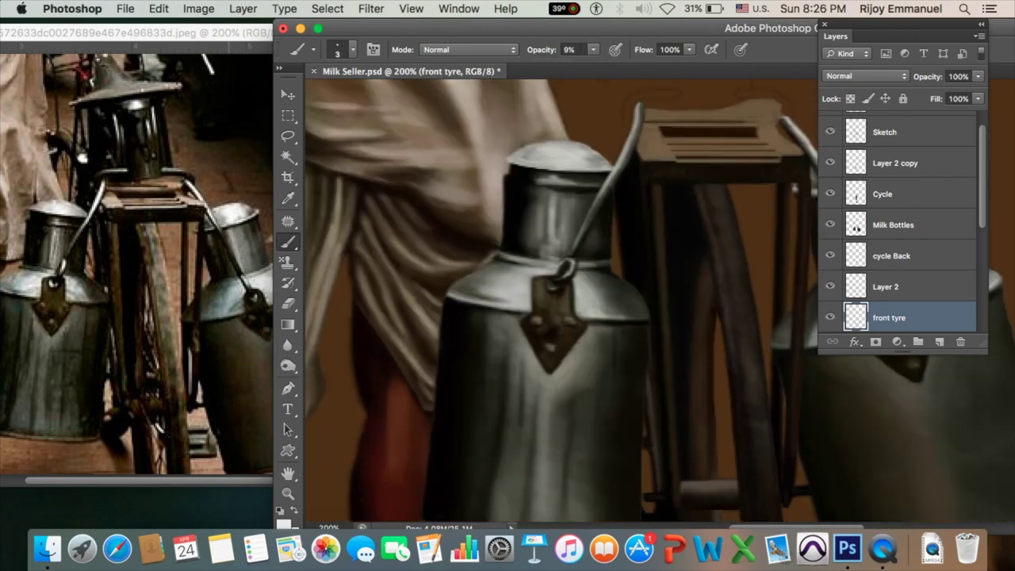
- Adjust brush size and opacity back to full strength
{"action": "key", "text": "0"}
{"action": "key", "text": "5"}
{"action": "key", "text": "bracketright"}
{"action": "key", "text": "bracketright"}
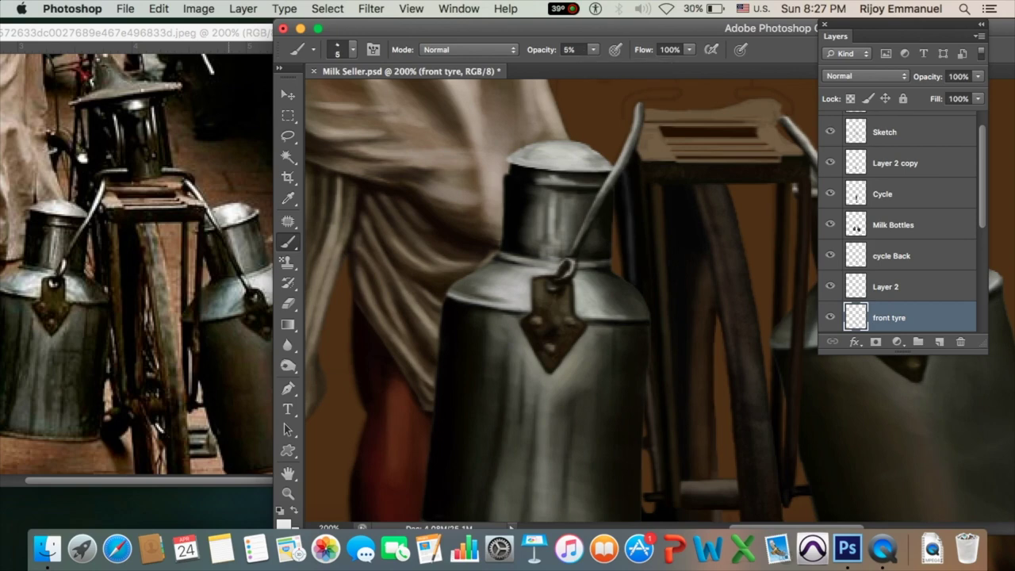
{"action": "scroll", "coordinate": [709, 323], "scroll_direction": "down", "scroll_amount": 5}
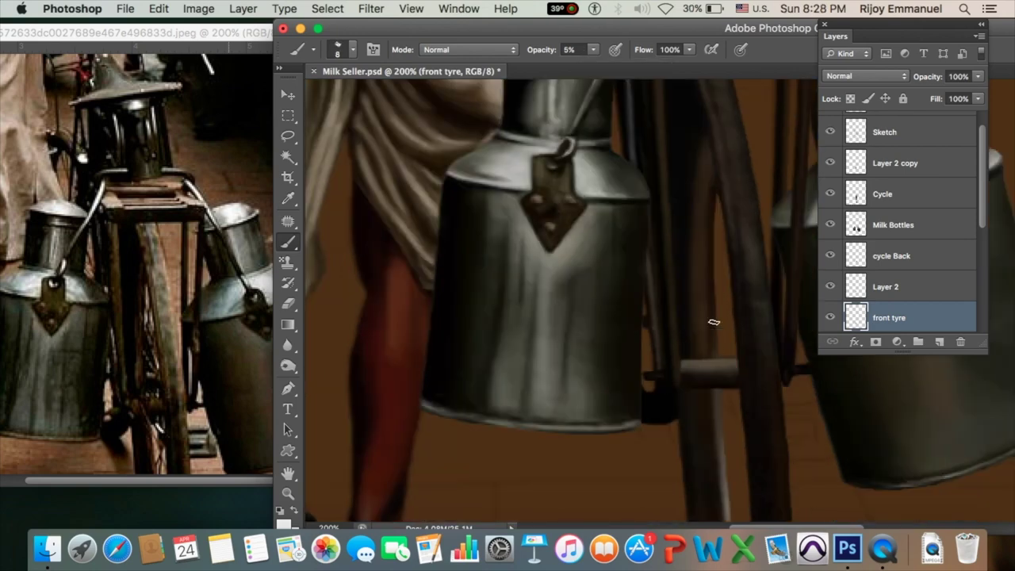
{"action": "key", "text": "bracketright"}
{"action": "key", "text": "bracketright"}
{"action": "key", "text": "bracketright"}
{"action": "key", "text": "0"}
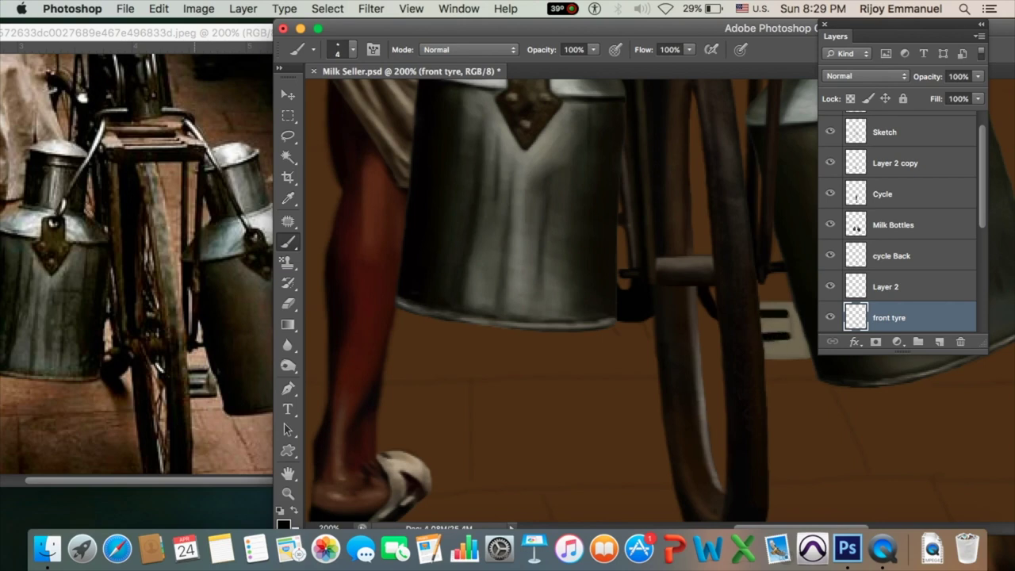
- Load the front tyre layer's pixels and lightly shade the pedal at 21% opacity, then deselect
{"action": "left_click", "coordinate": [856, 317], "text": "super"}
{"action": "key", "text": "bracketleft"}
{"action": "key", "text": "0"}
{"action": "key", "text": "9"}
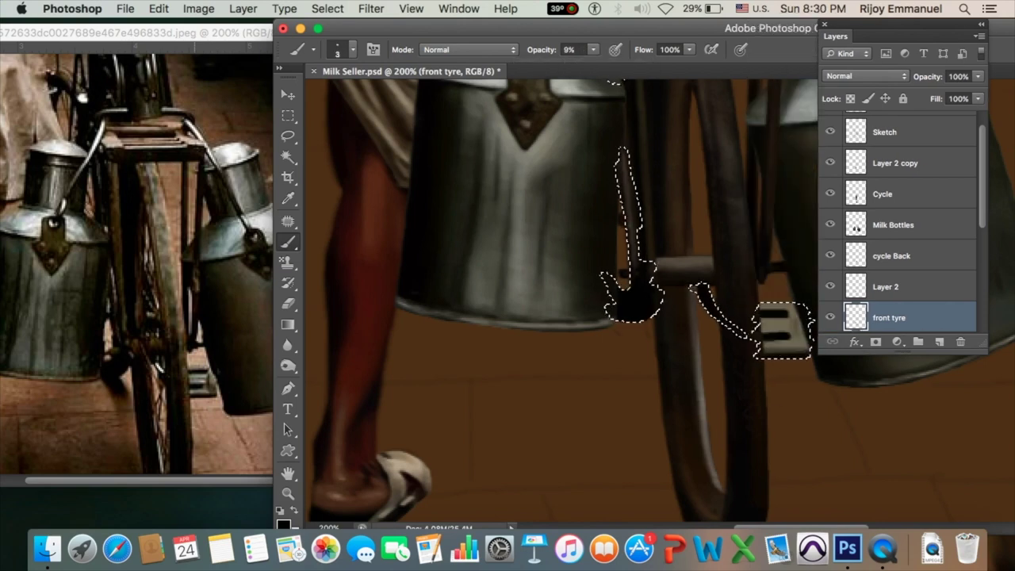
{"action": "key", "text": "bracketright"}
{"action": "key", "text": "bracketright"}
{"action": "key", "text": "bracketright"}
{"action": "key", "text": "2"}
{"action": "key", "text": "1"}
{"action": "left_click_drag", "start_coordinate": [760, 321], "coordinate": [793, 320]}
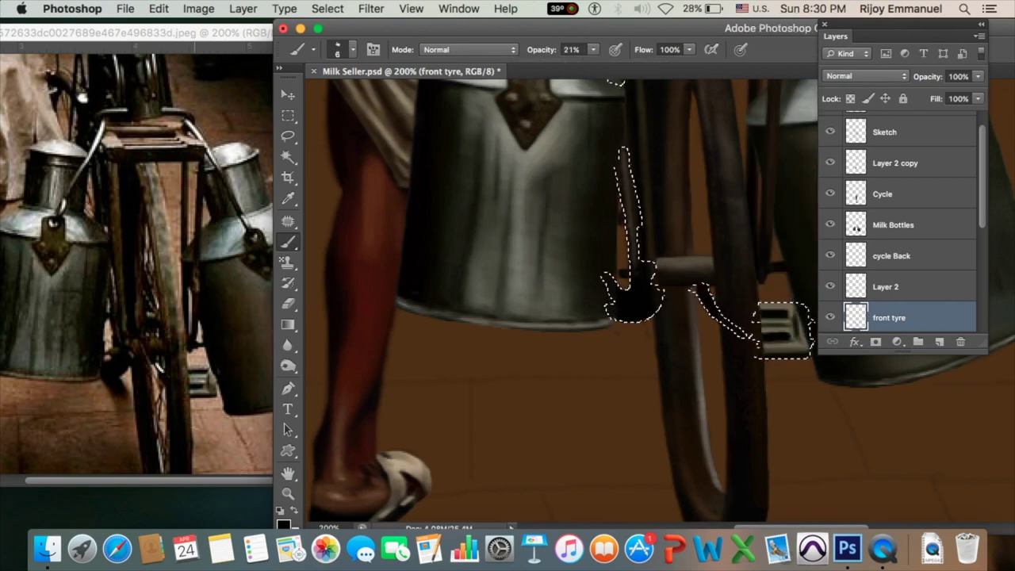
{"action": "key", "text": "bracketright"}
{"action": "key", "text": "bracketright"}
{"action": "key", "text": "super+d"}
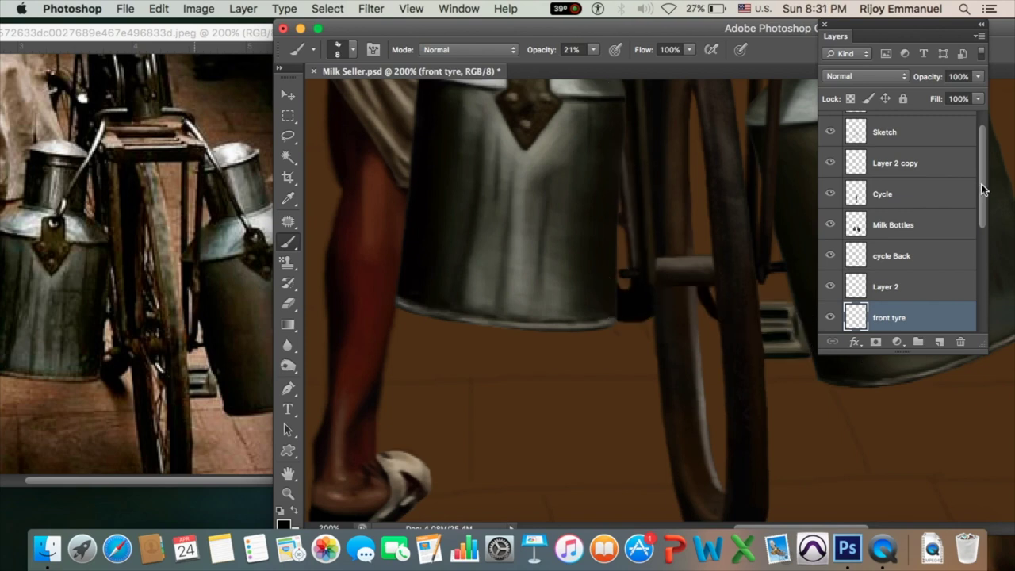
- Add a new layer above Cycle and marquee a thin vertical strip
{"action": "left_click", "coordinate": [916, 209]}
{"action": "key", "text": "0"}
{"action": "key", "text": "bracketleft"}
{"action": "key", "text": "bracketleft"}
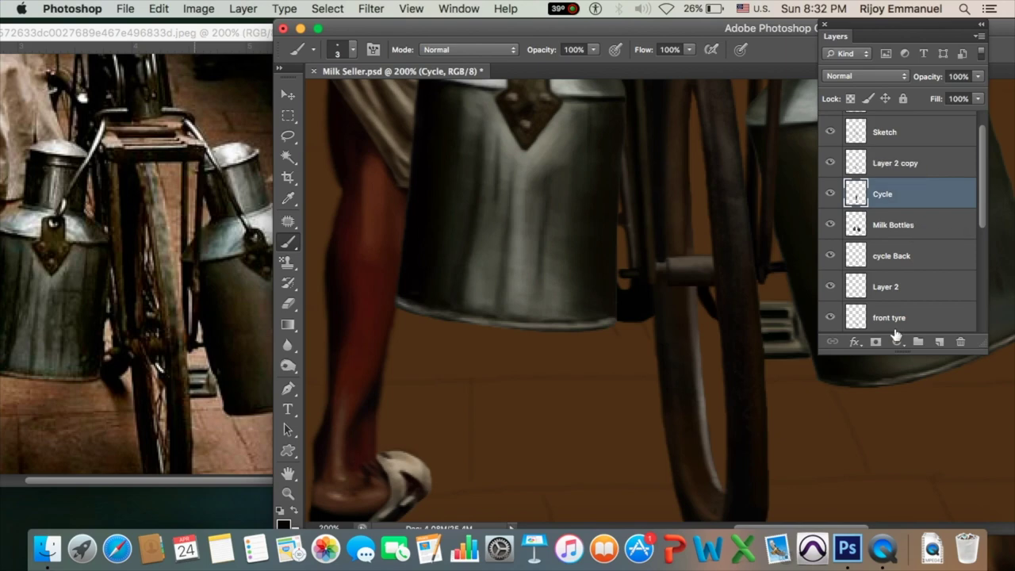
{"action": "left_click", "coordinate": [939, 342]}
{"action": "key", "text": "m"}
{"action": "left_click_drag", "start_coordinate": [479, 170], "coordinate": [480, 498]}
- Pick a colour and try a black-to-white gradient on the strip, then undo it
{"action": "left_click", "coordinate": [284, 524]}
{"action": "key", "text": "Return"}
{"action": "key", "text": "g"}
{"action": "scroll", "coordinate": [444, 284], "scroll_direction": "up", "scroll_amount": 3}
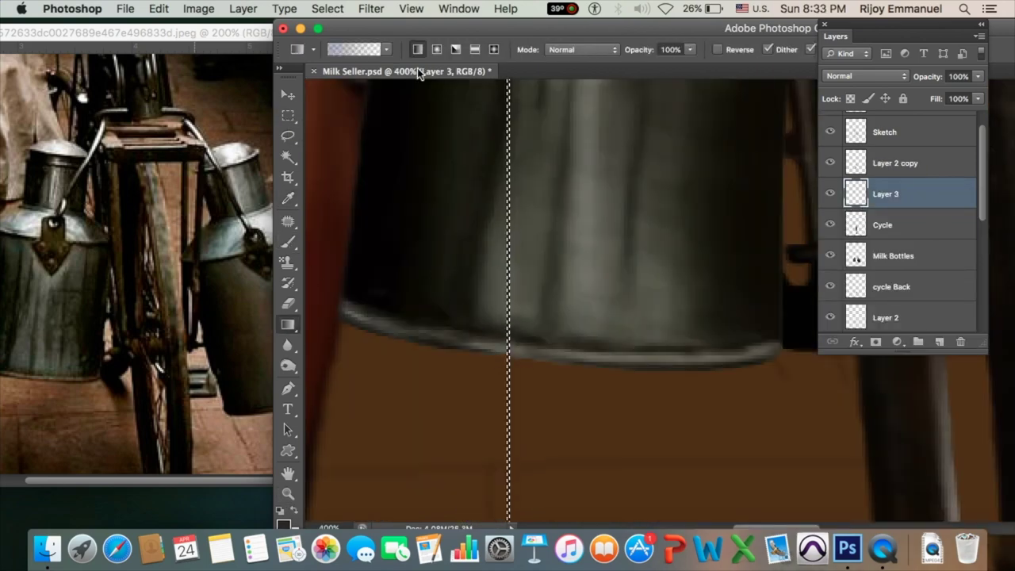
{"action": "left_click_drag", "start_coordinate": [492, 263], "coordinate": [539, 263]}
{"action": "key", "text": "ctrl+z"}
- Shorten the strip and rotate it about -18° with Free Transform
{"action": "scroll", "coordinate": [582, 263], "scroll_direction": "up", "scroll_amount": 2}
{"action": "scroll", "coordinate": [561, 291], "scroll_direction": "down", "scroll_amount": 5}
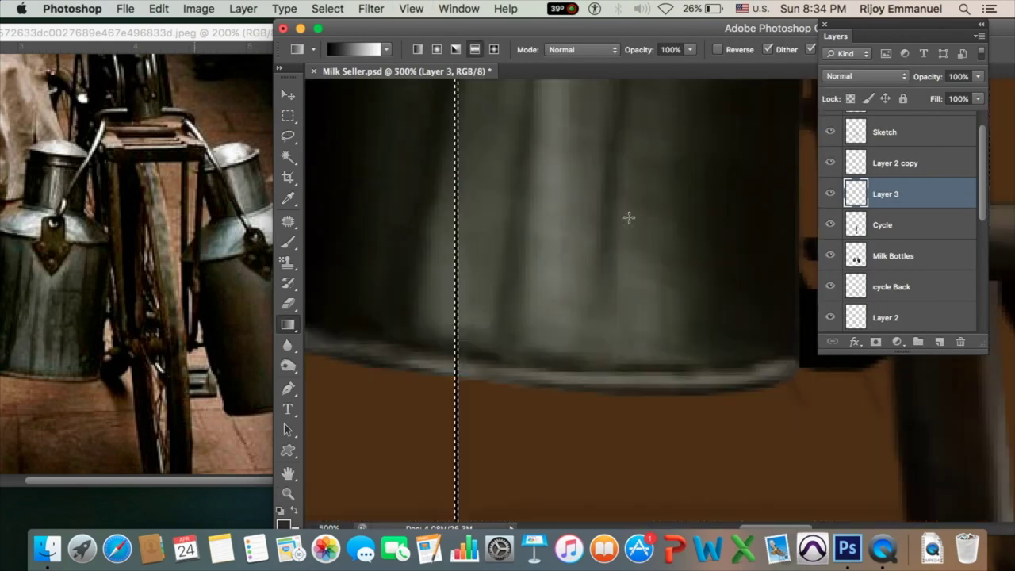
{"action": "key", "text": "v"}
{"action": "key", "text": "ctrl+t"}
{"action": "left_click_drag", "start_coordinate": [627, 170], "coordinate": [627, 273]}
{"action": "left_click_drag", "start_coordinate": [639, 318], "coordinate": [611, 315]}
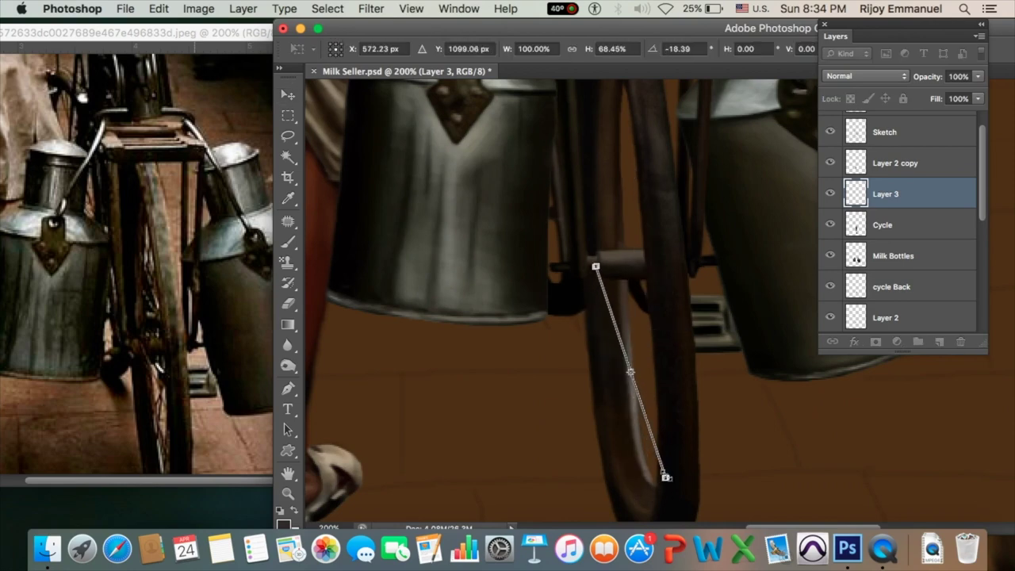
{"action": "key", "text": "Return"}
- Duplicate the strip layer and begin renaming it
{"action": "key", "text": "ctrl+j"}
{"action": "double_click", "coordinate": [886, 225]}
{"action": "type", "text": "Steel copy"}
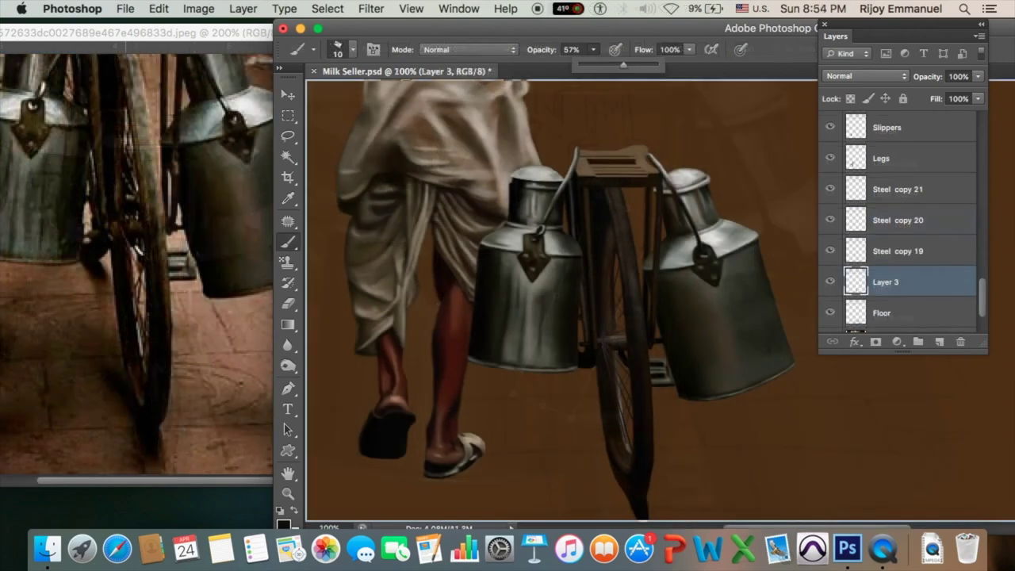
- Paint a soft wheel shadow with a large brush at 16% opacity
{"action": "key", "text": "bracketright"}
{"action": "left_click_drag", "start_coordinate": [630, 492], "coordinate": [594, 437]}
{"action": "scroll", "coordinate": [602, 428], "scroll_direction": "down", "scroll_amount": 3}
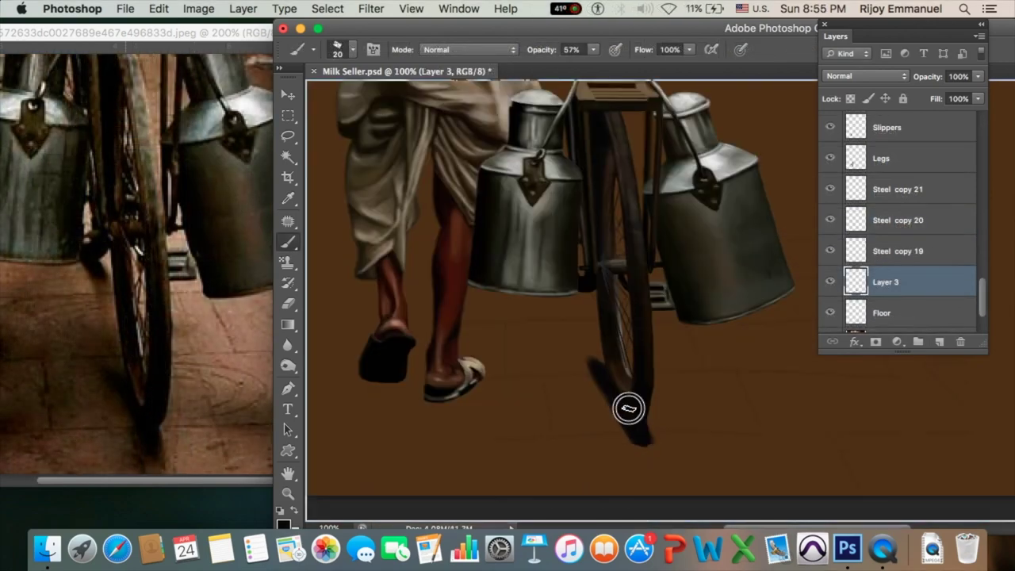
{"action": "key", "text": "0"}
{"action": "key", "text": "6"}
{"action": "key", "text": "1"}
{"action": "key", "text": "6"}
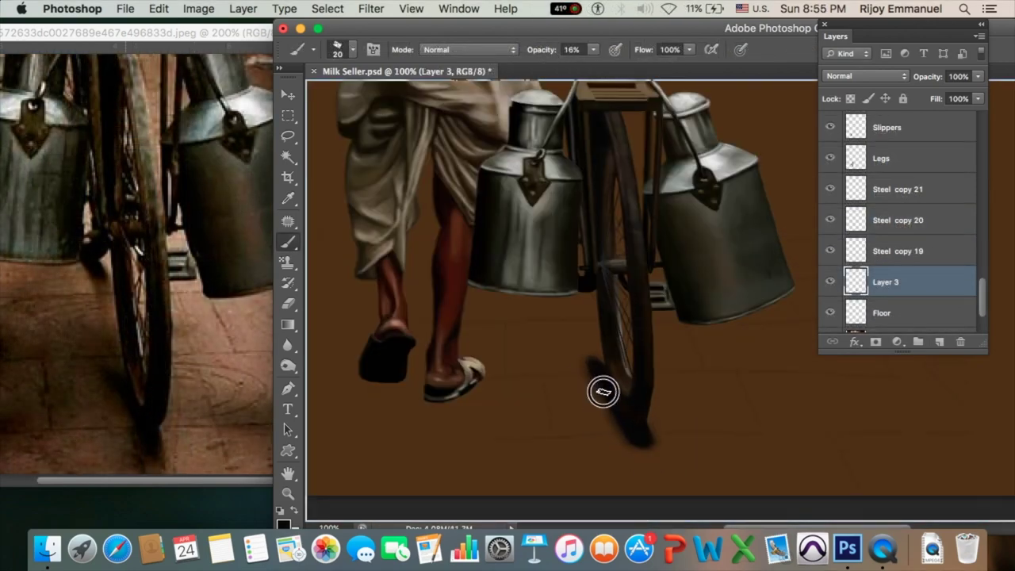
{"action": "scroll", "coordinate": [603, 381], "scroll_direction": "up", "scroll_amount": 3}
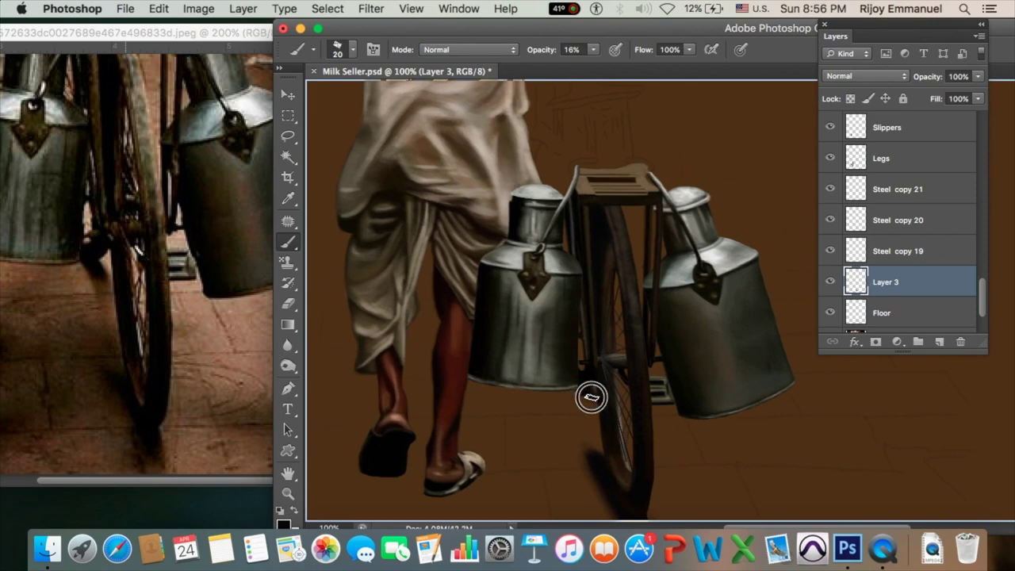
{"action": "scroll", "coordinate": [591, 397], "scroll_direction": "up", "scroll_amount": 1}
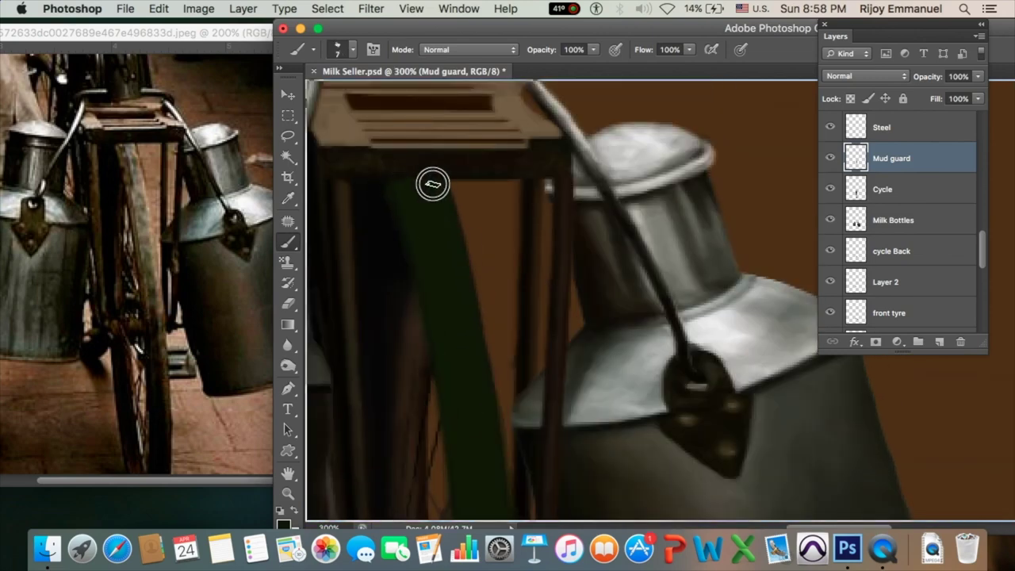
- Make the Mud guard layer active and zoom the canvas to 200% with the brush ready
{"action": "scroll", "coordinate": [487, 357], "scroll_direction": "down", "scroll_amount": 5}
{"action": "scroll", "coordinate": [888, 293], "scroll_direction": "up", "scroll_amount": 5}
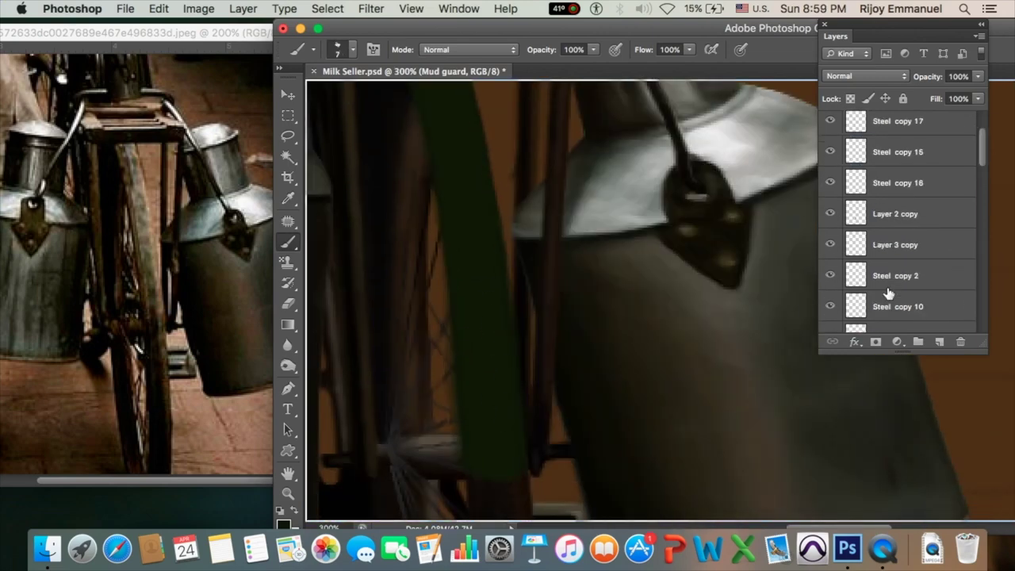
{"action": "scroll", "coordinate": [881, 277], "scroll_direction": "down", "scroll_amount": 2}
{"action": "scroll", "coordinate": [849, 238], "scroll_direction": "down", "scroll_amount": 2}
{"action": "scroll", "coordinate": [832, 182], "scroll_direction": "down", "scroll_amount": 2}
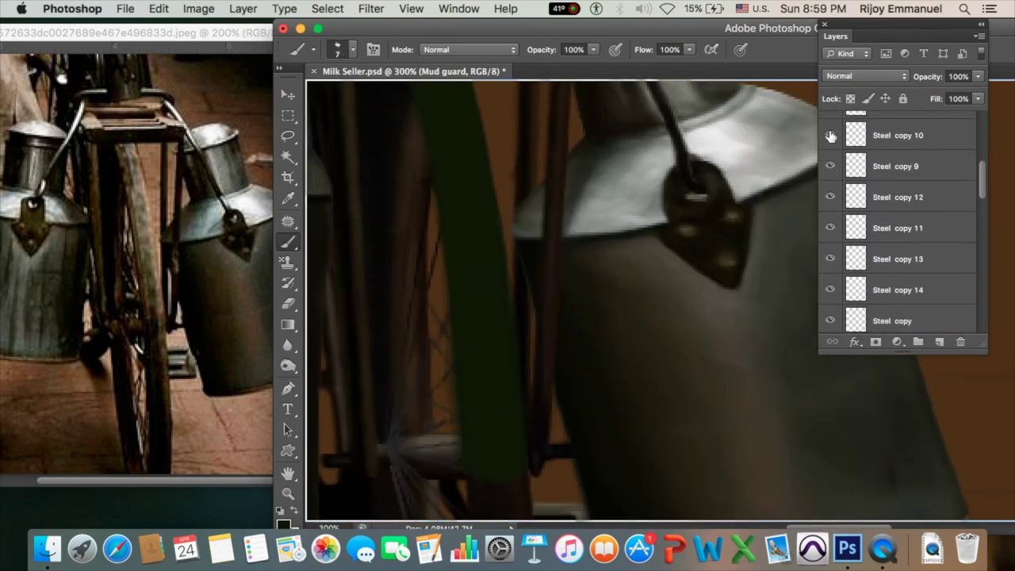
{"action": "left_click", "coordinate": [503, 404], "text": "super"}
{"action": "left_click", "coordinate": [471, 426], "text": "super"}
{"action": "scroll", "coordinate": [979, 283], "scroll_direction": "up", "scroll_amount": 3}
{"action": "key", "text": "e"}
{"action": "scroll", "coordinate": [505, 291], "scroll_direction": "up", "scroll_amount": 2}
{"action": "left_click", "coordinate": [505, 291], "text": "super"}
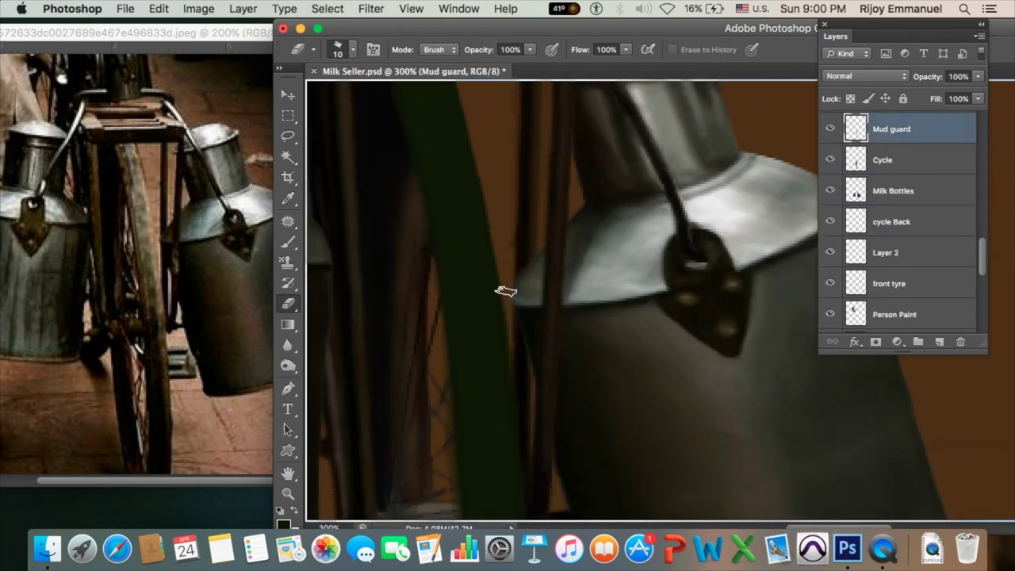
{"action": "key", "text": "super+minus"}
{"action": "key", "text": "Return"}
{"action": "key", "text": "b"}
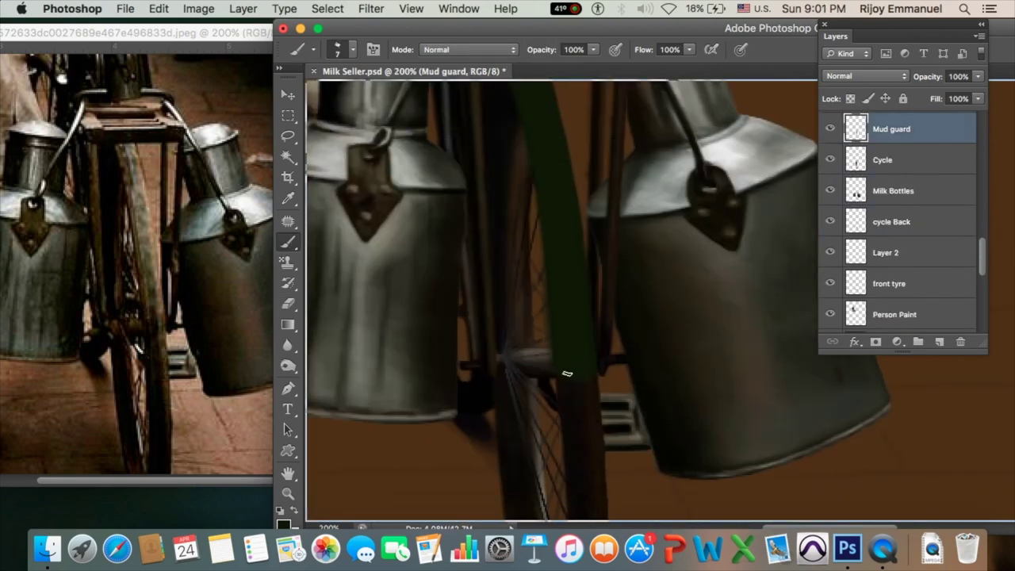
{"action": "scroll", "coordinate": [567, 373], "scroll_direction": "up", "scroll_amount": 3}
- Load the mud guard outline and paint lighter green highlights at 17–46% opacity
{"action": "key", "text": "1"}
{"action": "key", "text": "7"}
{"action": "key", "text": "bracketright"}
{"action": "key", "text": "bracketright"}
{"action": "key", "text": "bracketright"}
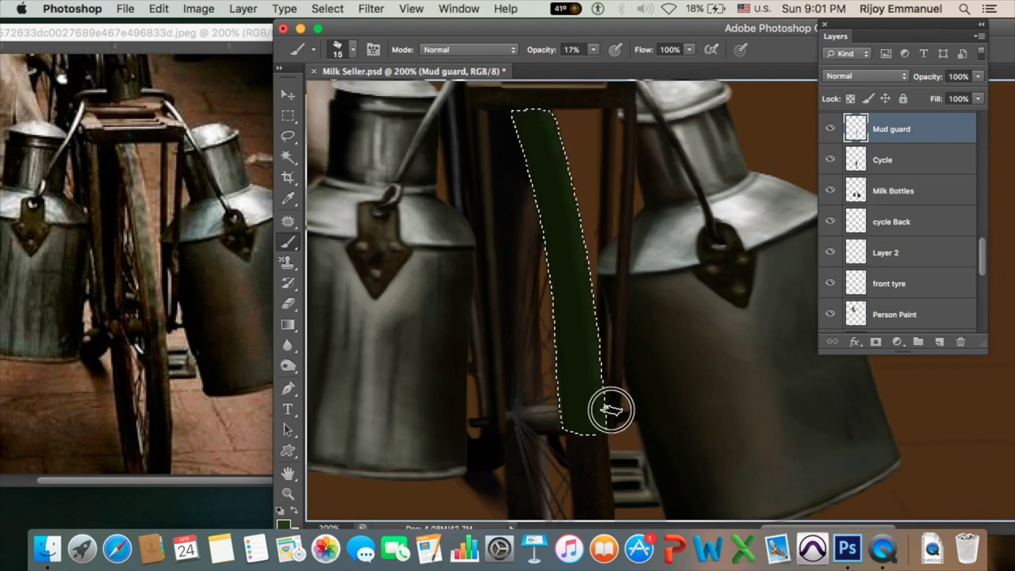
{"action": "key", "text": "4"}
{"action": "key", "text": "6"}
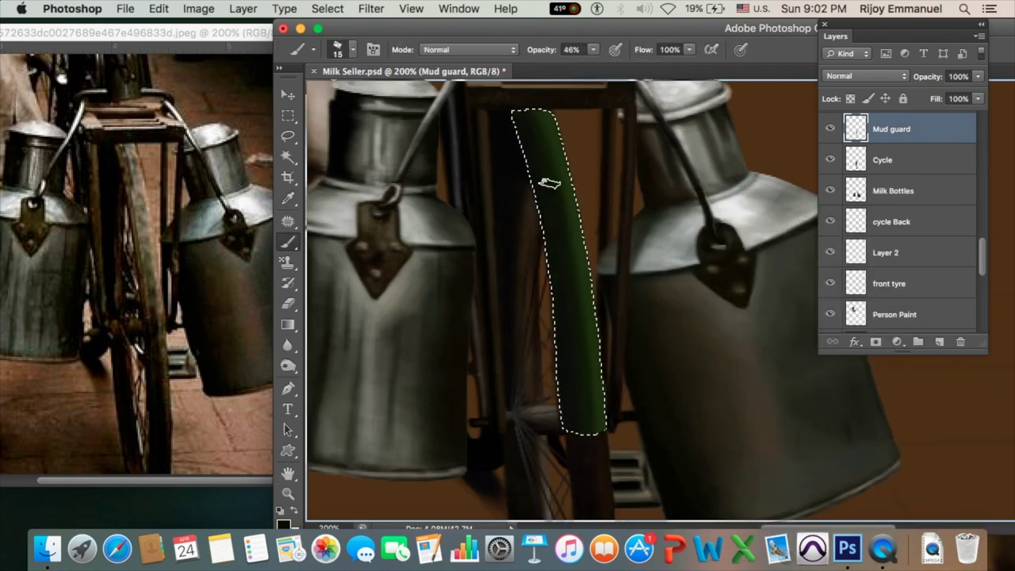
{"action": "key", "text": "bracketleft"}
{"action": "key", "text": "bracketleft"}
{"action": "key", "text": "bracketleft"}
{"action": "key", "text": "super+z"}
{"action": "key", "text": "1"}
{"action": "key", "text": "8"}
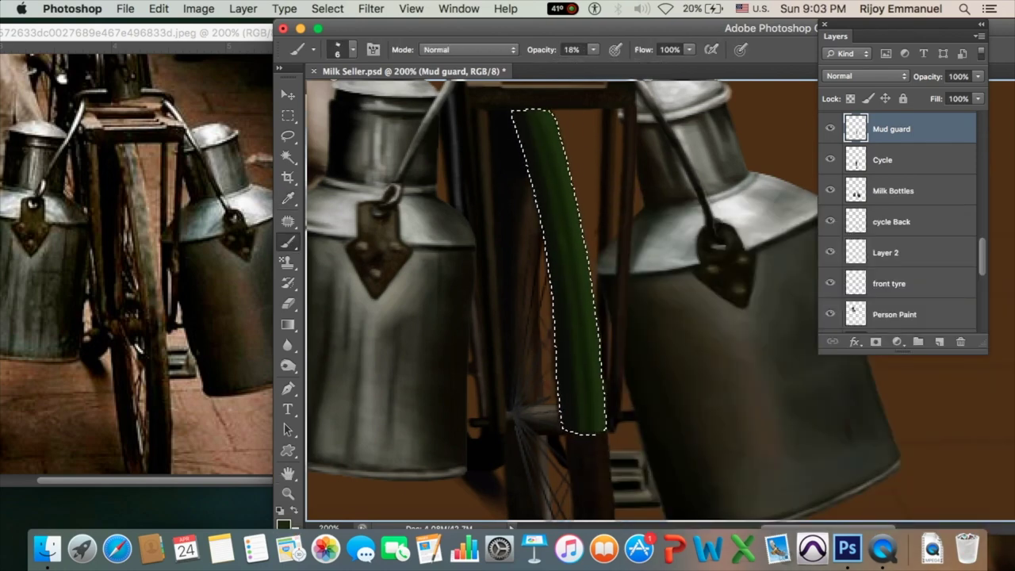
- Reload the mud guard outline, add highlights at 51% opacity, then zoom out
{"action": "key", "text": "super+d"}
{"action": "key", "text": "5"}
{"action": "key", "text": "1"}
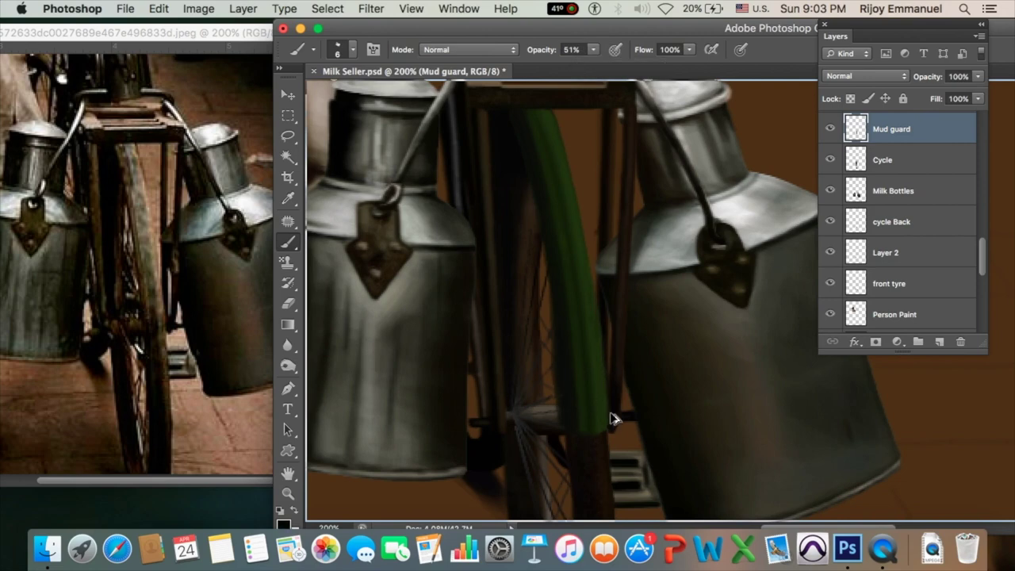
{"action": "left_click", "coordinate": [856, 129], "text": "super"}
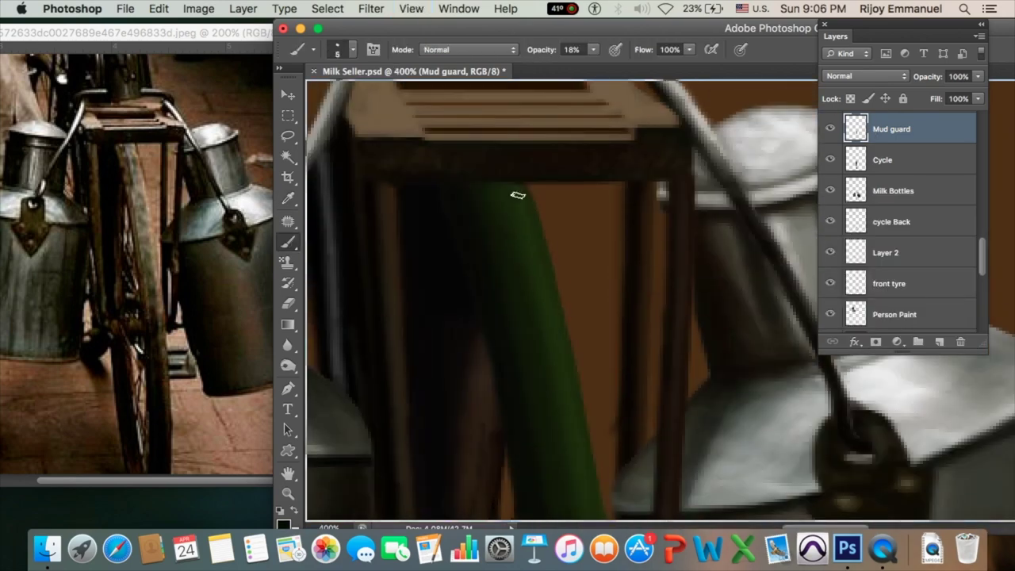
{"action": "key", "text": "super+minus"}
{"action": "key", "text": "super+minus"}
{"action": "key", "text": "super+minus"}
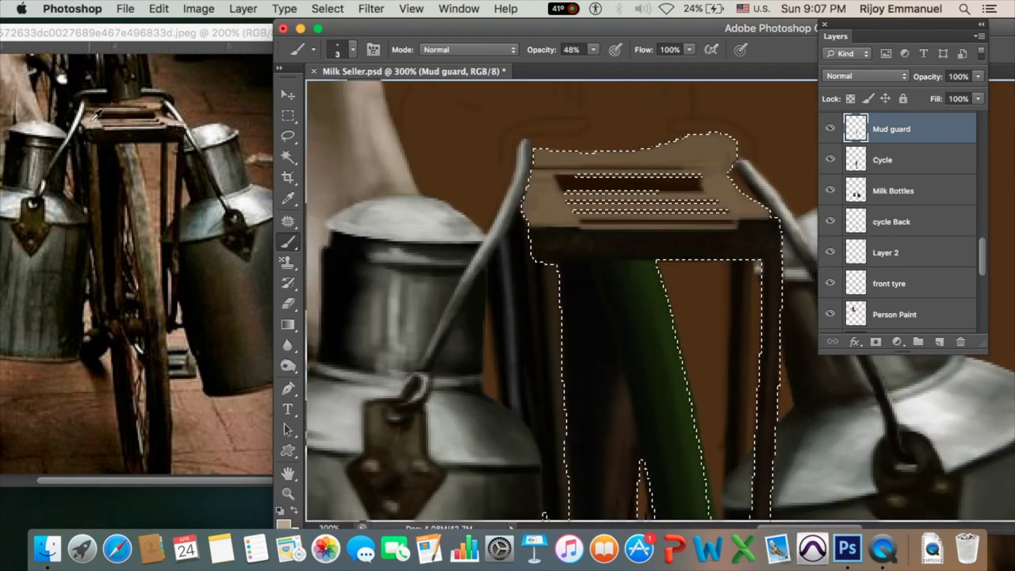
- Lighten the seat's left part and right corner with small light-brown strokes
{"action": "key", "text": "alt+bracketleft"}
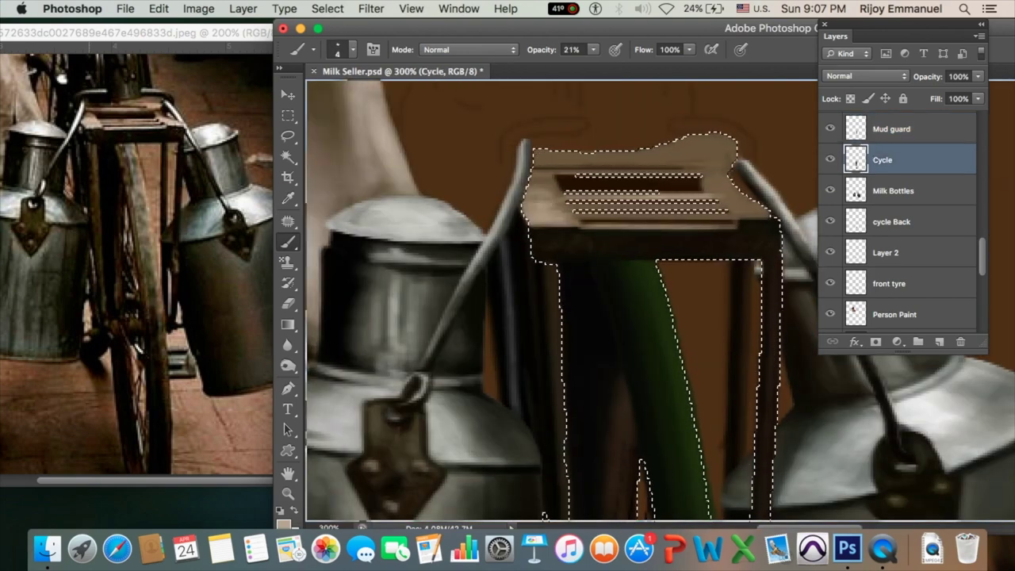
{"action": "key", "text": "bracketright"}
{"action": "key", "text": "bracketright"}
{"action": "key", "text": "bracketright"}
{"action": "left_click_drag", "start_coordinate": [555, 214], "coordinate": [546, 181]}
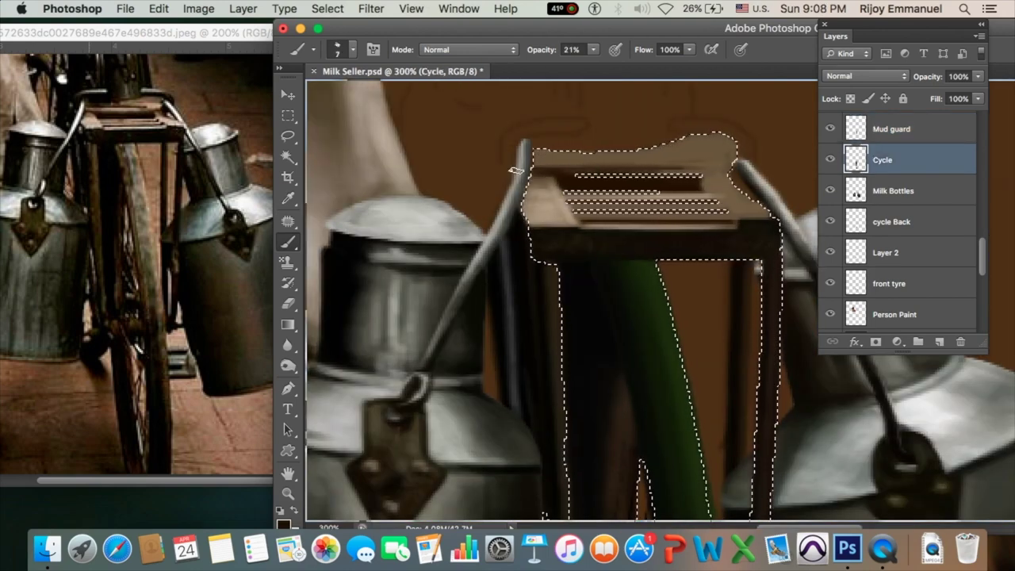
{"action": "key", "text": "ctrl+d"}
{"action": "key", "text": "bracketleft"}
{"action": "key", "text": "bracketleft"}
{"action": "left_click_drag", "start_coordinate": [719, 199], "coordinate": [756, 212]}
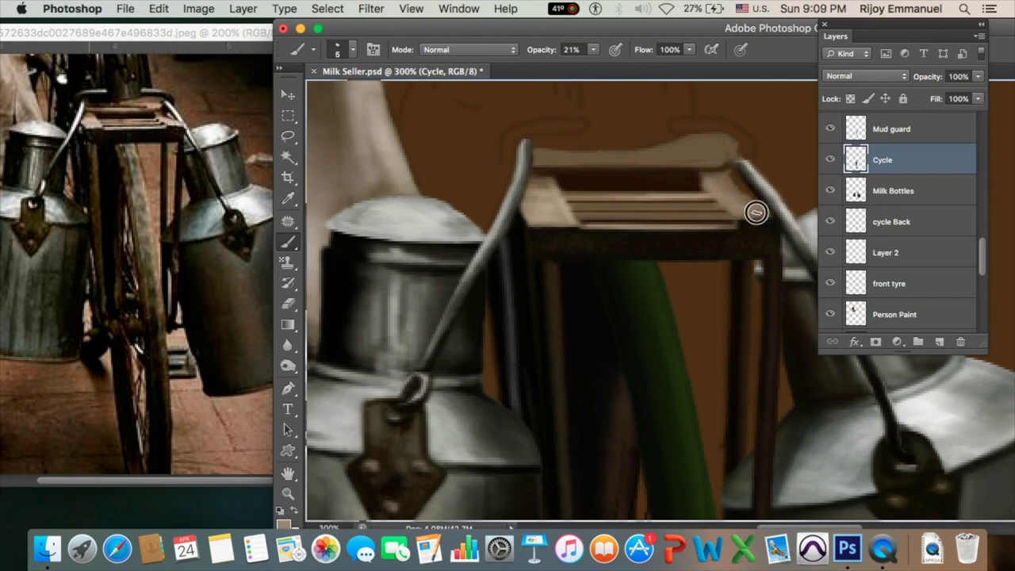
- Restore the seat selection and lighten the seat top with a soft 23% opacity stroke
{"action": "key", "text": "ctrl+shift+d"}
{"action": "key", "text": "bracketright"}
{"action": "key", "text": "bracketright"}
{"action": "key", "text": "bracketright"}
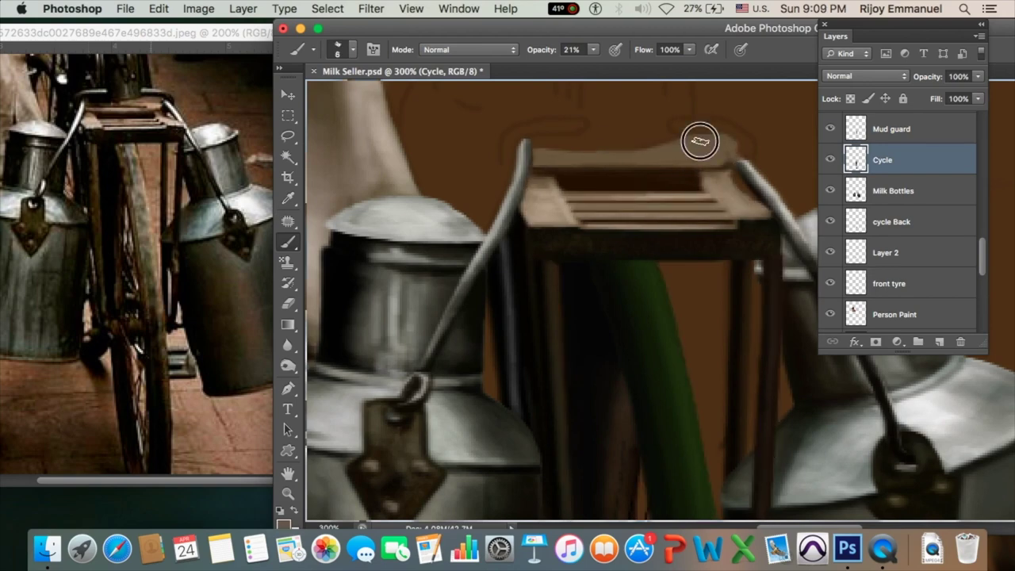
{"action": "key", "text": "1"}
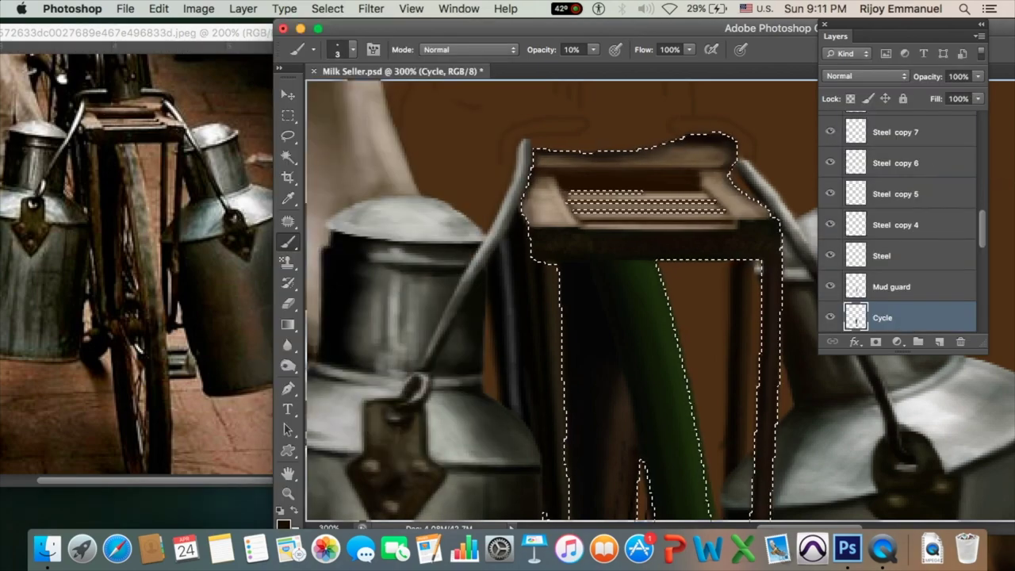
{"action": "key", "text": "bracketright"}
{"action": "key", "text": "bracketright"}
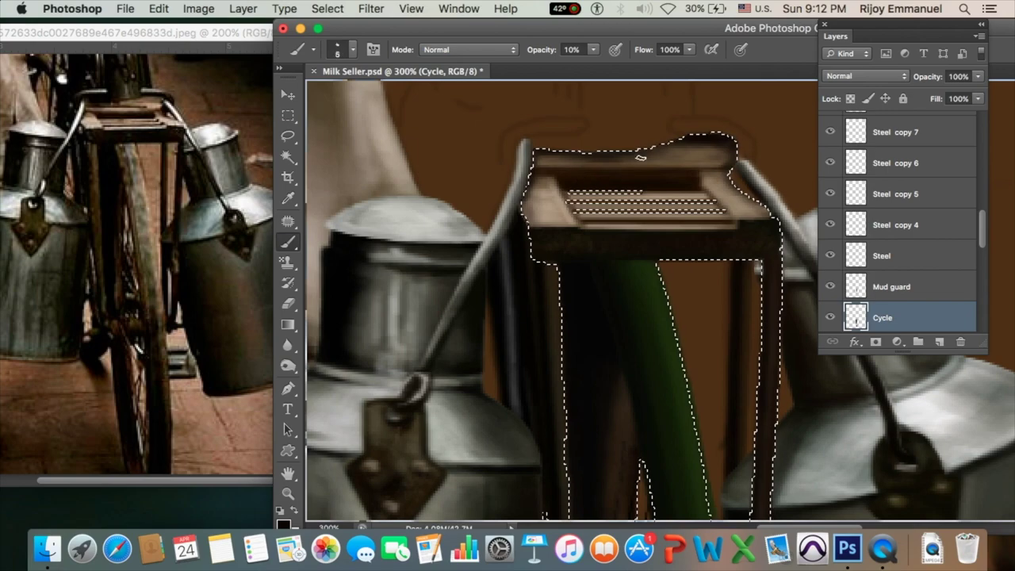
{"action": "left_click", "coordinate": [343, 50]}
{"action": "key", "text": "Return"}
{"action": "key", "text": "2"}
{"action": "key", "text": "3"}
{"action": "mouse_move", "coordinate": [547, 191]}
{"action": "left_mouse_down"}
{"action": "mouse_move", "coordinate": [690, 202]}
{"action": "mouse_move", "coordinate": [630, 215]}
{"action": "left_mouse_up"}
- Check the whole figure, then zoom back to 200% with the brush at 100% opacity
{"action": "key", "text": "super+0"}
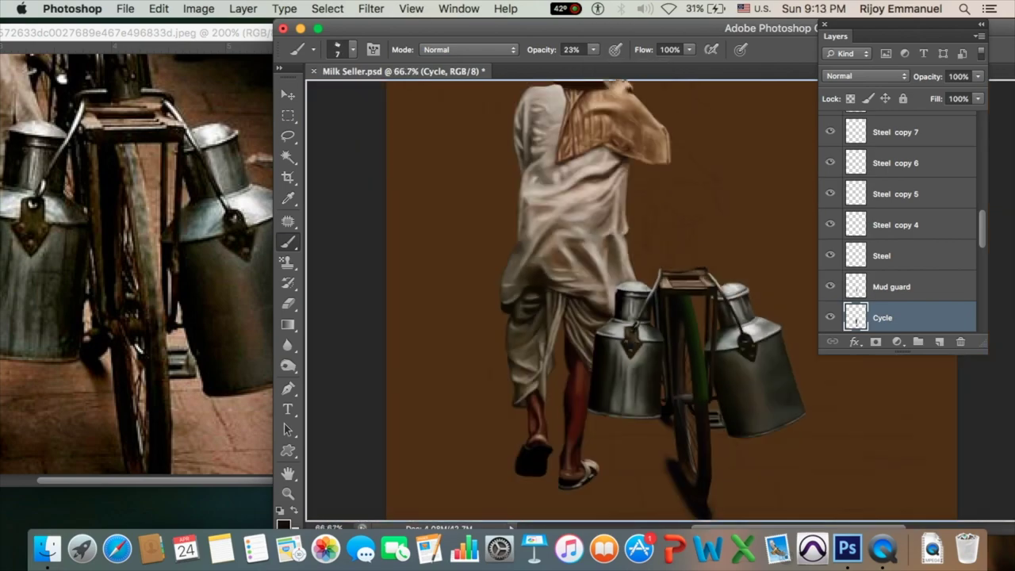
{"action": "key", "text": "super+plus"}
{"action": "key", "text": "super+plus"}
{"action": "scroll", "coordinate": [868, 227], "scroll_direction": "down", "scroll_amount": 3}
{"action": "left_click", "coordinate": [611, 331], "text": "super"}
{"action": "mouse_move", "coordinate": [983, 248]}
{"action": "left_mouse_down"}
{"action": "mouse_move", "coordinate": [988, 176]}
{"action": "mouse_move", "coordinate": [986, 242]}
{"action": "left_mouse_up"}
{"action": "key", "text": "bracketright"}
{"action": "key", "text": "bracketright"}
{"action": "key", "text": "bracketright"}
{"action": "left_click", "coordinate": [698, 327], "text": "super"}
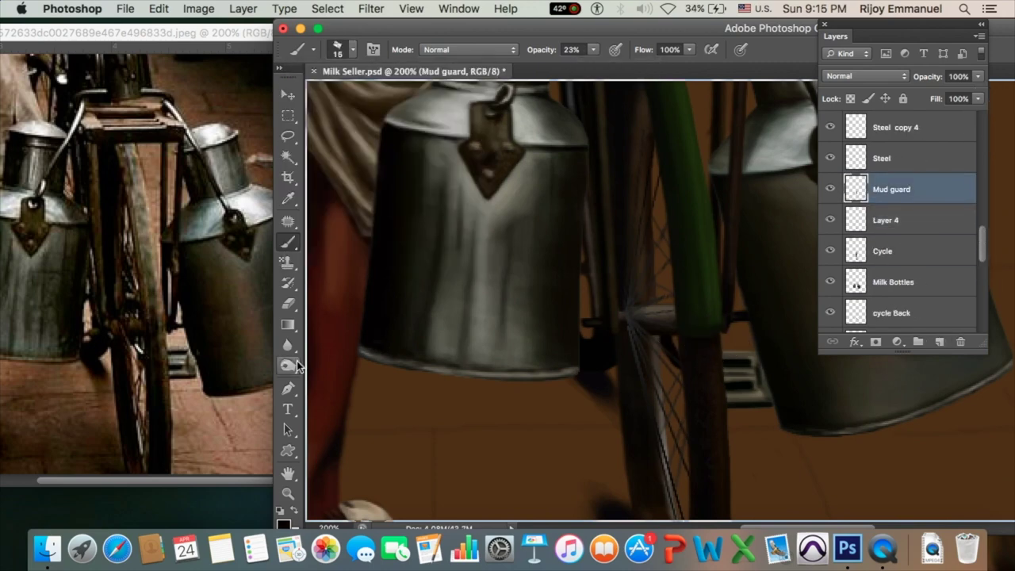
{"action": "key", "text": "super+0"}
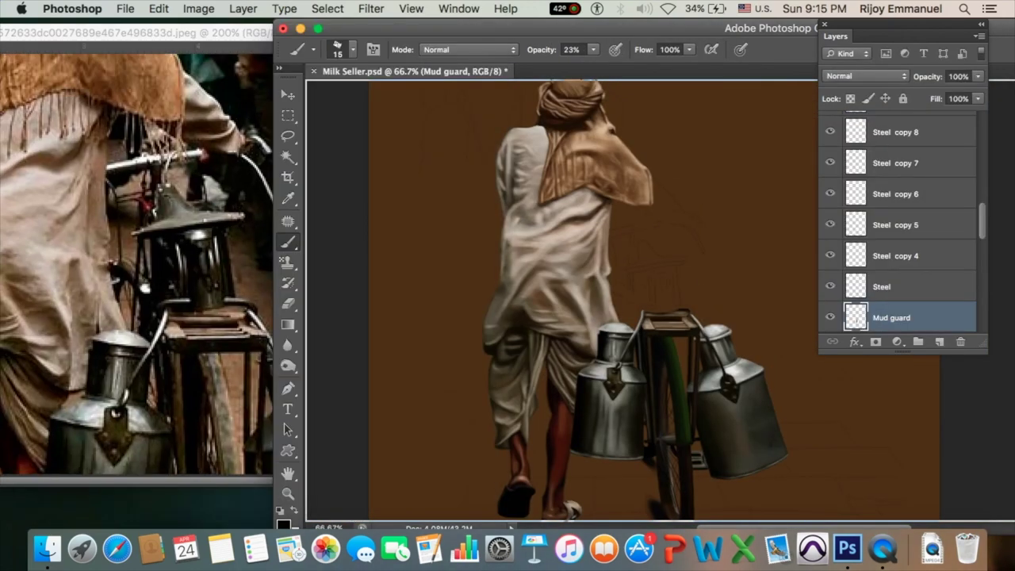
{"action": "scroll", "coordinate": [135, 124], "scroll_direction": "left", "scroll_amount": 2}
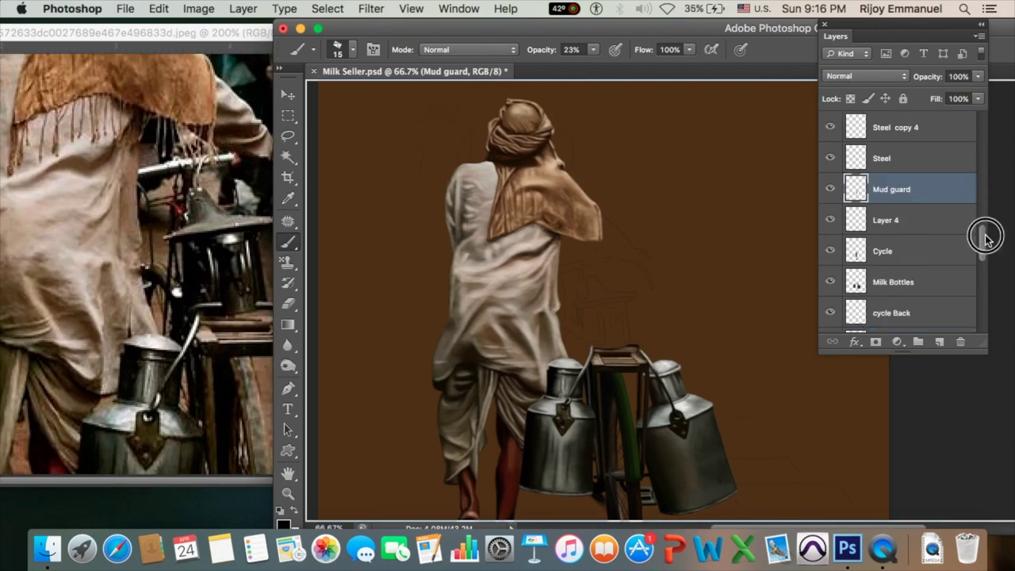
{"action": "left_click_drag", "start_coordinate": [983, 222], "coordinate": [981, 305]}
{"action": "key", "text": "super+equal"}
{"action": "key", "text": "super+equal"}
{"action": "key", "text": "0"}
- On Layer 5, paint black lamp strokes, a thick handle arc and vertical posts above the seat
{"action": "left_click", "coordinate": [912, 282]}
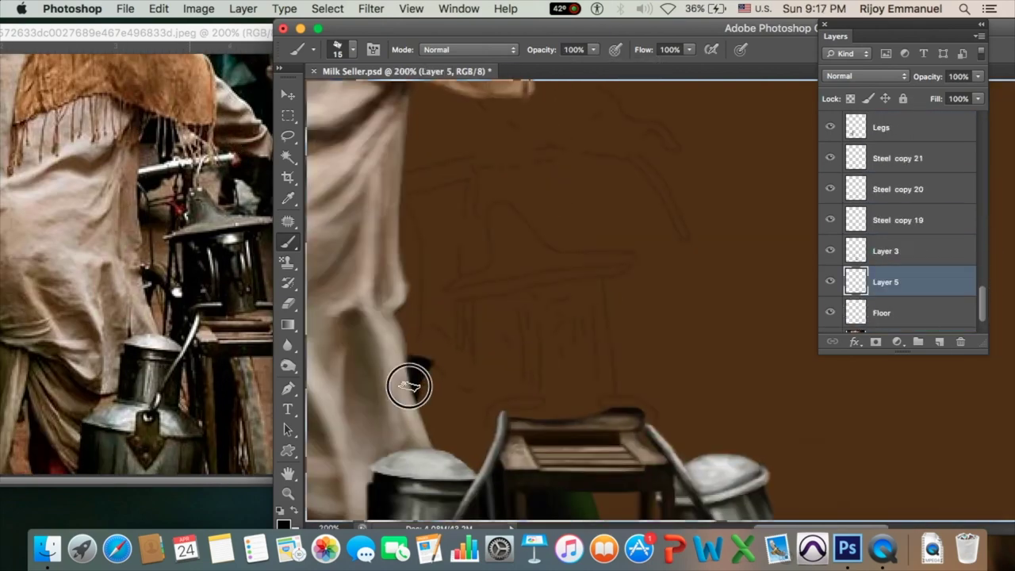
{"action": "left_click_drag", "start_coordinate": [408, 386], "coordinate": [415, 362]}
{"action": "left_click_drag", "start_coordinate": [465, 469], "coordinate": [456, 378]}
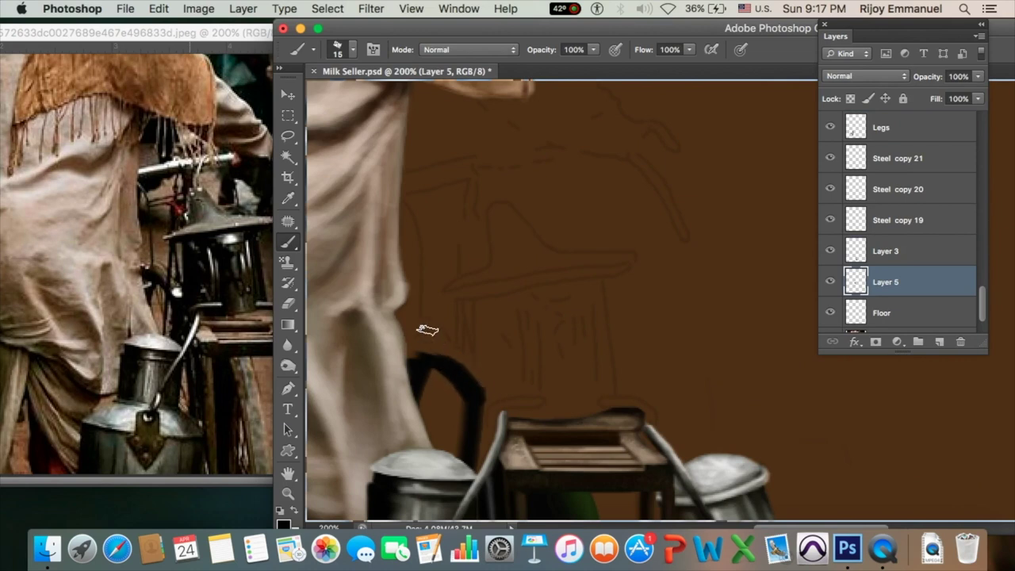
{"action": "mouse_move", "coordinate": [423, 326]}
{"action": "left_mouse_down"}
{"action": "mouse_move", "coordinate": [487, 417]}
{"action": "mouse_move", "coordinate": [483, 302]}
{"action": "mouse_move", "coordinate": [537, 278]}
{"action": "mouse_move", "coordinate": [623, 267]}
{"action": "mouse_move", "coordinate": [611, 406]}
{"action": "left_mouse_up"}
{"action": "key", "text": "bracketleft"}
{"action": "key", "text": "bracketright"}
{"action": "key", "text": "bracketright"}
{"action": "key", "text": "bracketright"}
{"action": "mouse_move", "coordinate": [525, 298]}
{"action": "left_mouse_down"}
{"action": "mouse_move", "coordinate": [553, 325]}
{"action": "mouse_move", "coordinate": [548, 397]}
{"action": "left_mouse_up"}
{"action": "mouse_move", "coordinate": [604, 366]}
{"action": "left_mouse_down"}
{"action": "mouse_move", "coordinate": [608, 405]}
{"action": "mouse_move", "coordinate": [594, 408]}
{"action": "left_mouse_up"}
{"action": "left_click_drag", "start_coordinate": [606, 326], "coordinate": [610, 400]}
{"action": "left_click_drag", "start_coordinate": [587, 278], "coordinate": [594, 399]}
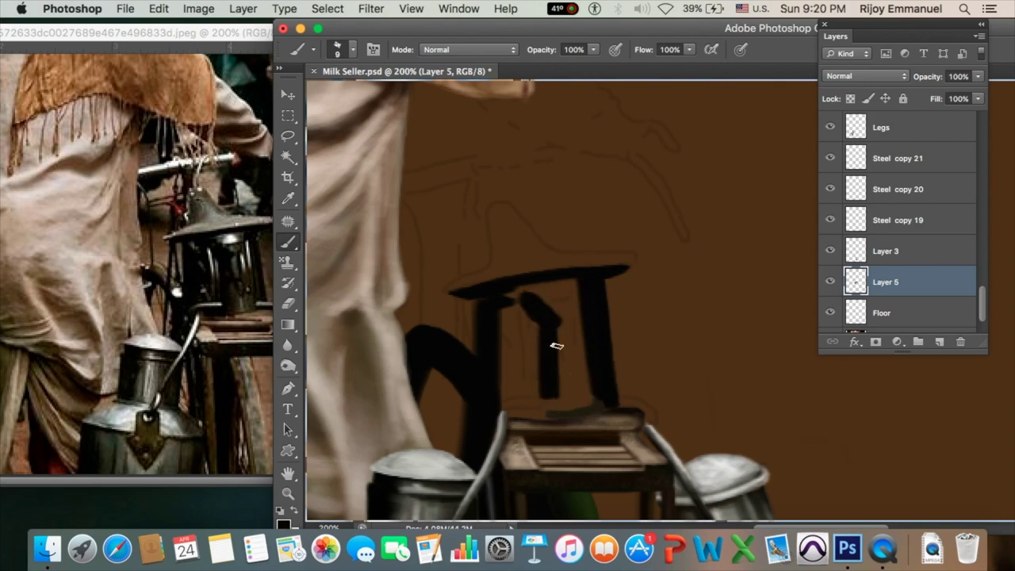
{"action": "mouse_move", "coordinate": [525, 301]}
{"action": "left_mouse_down"}
{"action": "mouse_move", "coordinate": [506, 349]}
{"action": "mouse_move", "coordinate": [512, 402]}
{"action": "mouse_move", "coordinate": [526, 331]}
{"action": "mouse_move", "coordinate": [510, 333]}
{"action": "left_mouse_up"}
- Fill the lamp body solid black, then paint a grey handle highlight at 21% opacity
{"action": "key", "text": "bracketleft"}
{"action": "key", "text": "bracketleft"}
{"action": "key", "text": "bracketleft"}
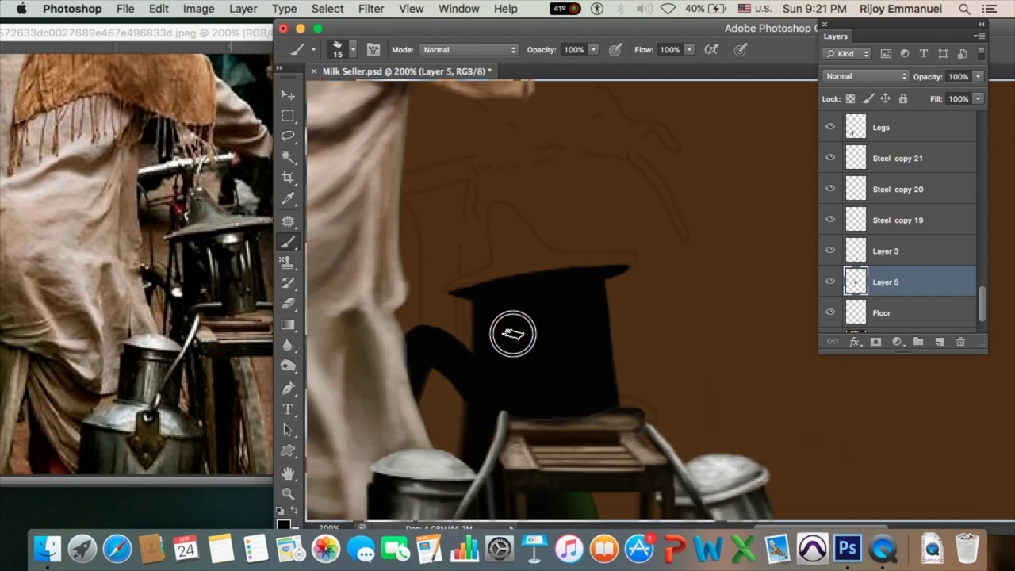
{"action": "left_click", "coordinate": [593, 49]}
{"action": "left_click_drag", "start_coordinate": [590, 63], "coordinate": [530, 63]}
{"action": "left_click_drag", "start_coordinate": [459, 426], "coordinate": [452, 432]}
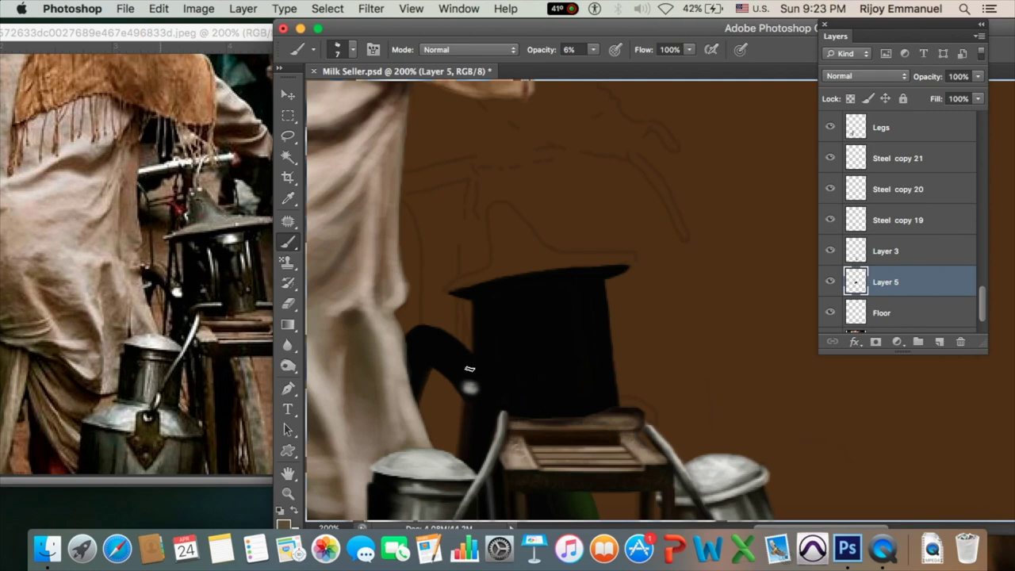
{"action": "key", "text": "2"}
{"action": "key", "text": "1"}
{"action": "key", "text": "ctrl+h"}
{"action": "left_click_drag", "start_coordinate": [413, 329], "coordinate": [453, 362]}
- Arrange the reference photo and painting windows, then paint a light grey highlight on the lamp top
{"action": "key", "text": "1"}
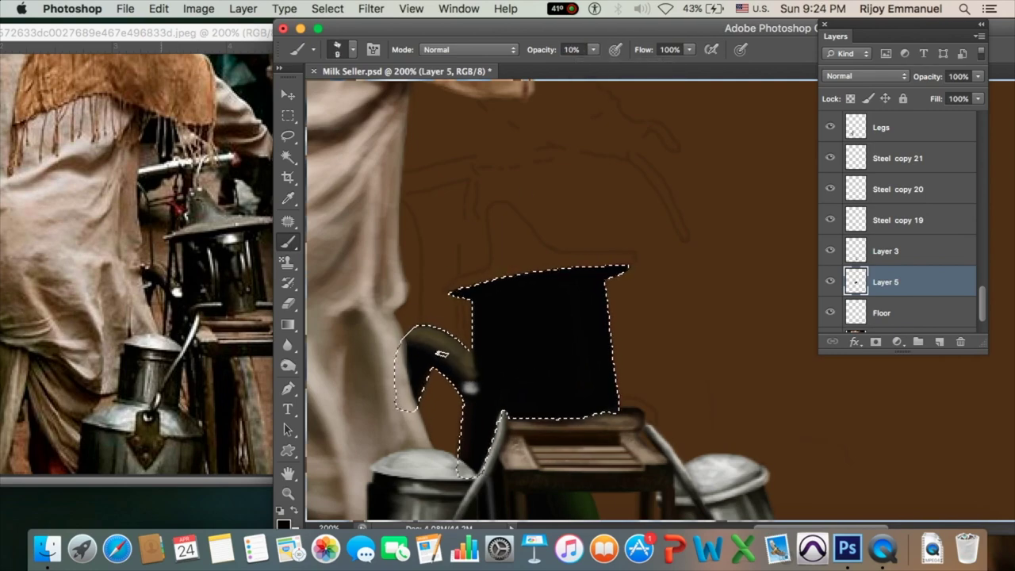
{"action": "key", "text": "bracketright"}
{"action": "key", "text": "bracketright"}
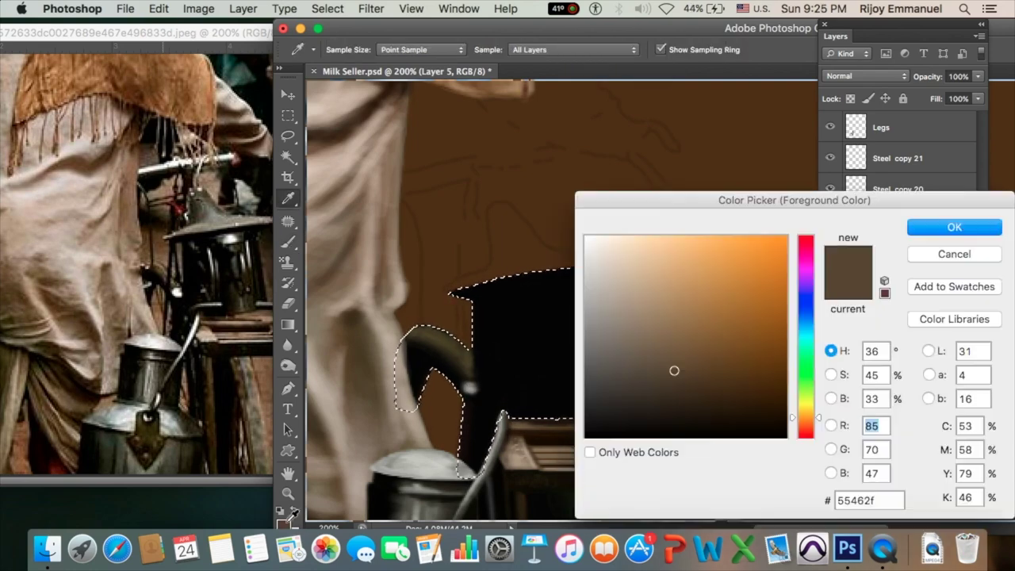
{"action": "key", "text": "0"}
{"action": "key", "text": "ctrl+grave"}
{"action": "key", "text": "ctrl+plus"}
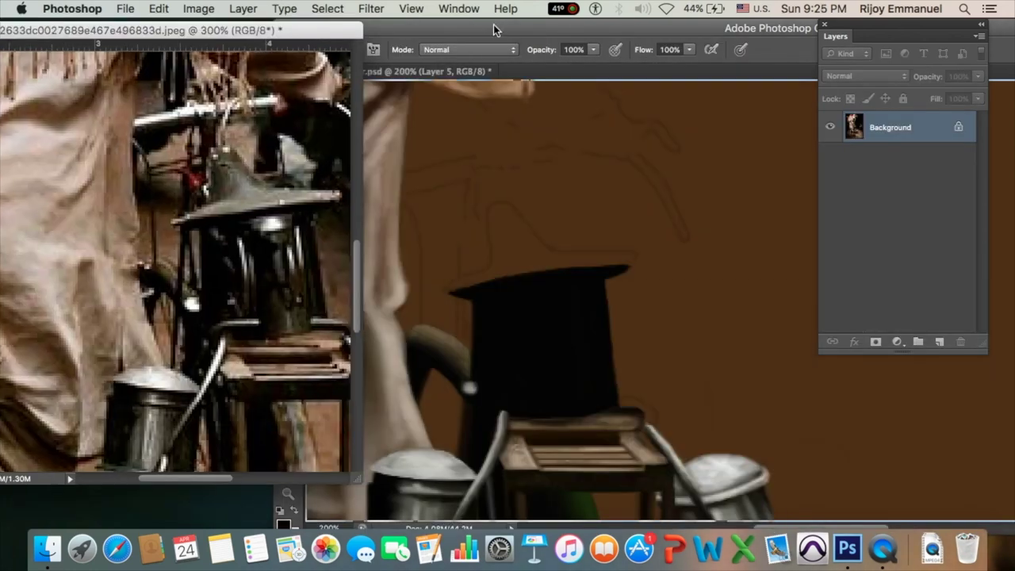
{"action": "left_click", "coordinate": [499, 30]}
{"action": "left_click_drag", "start_coordinate": [568, 30], "coordinate": [633, 30]}
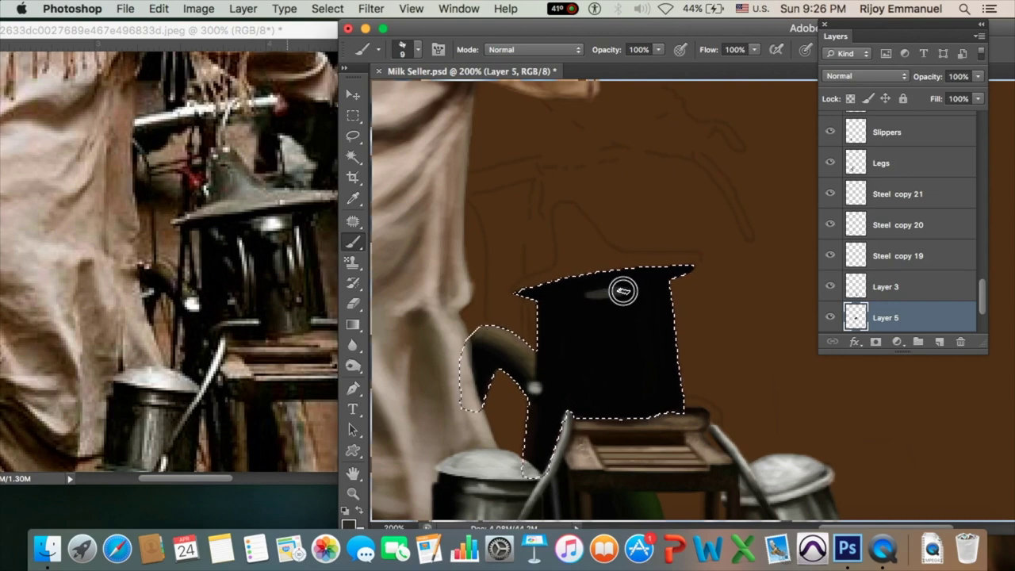
{"action": "mouse_move", "coordinate": [590, 296]}
{"action": "left_mouse_down"}
{"action": "mouse_move", "coordinate": [623, 297]}
{"action": "mouse_move", "coordinate": [590, 296]}
{"action": "mouse_move", "coordinate": [599, 309]}
{"action": "left_mouse_up"}
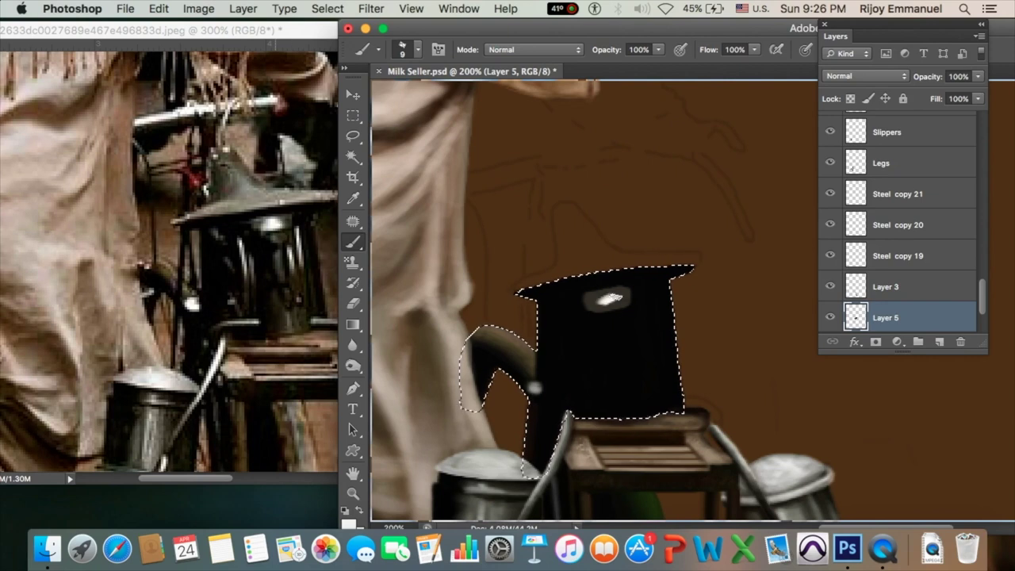
- Add a soft 7% highlight patch on the lamp top and a light horizontal stroke at 33%
{"action": "left_click_drag", "start_coordinate": [657, 49], "coordinate": [597, 68]}
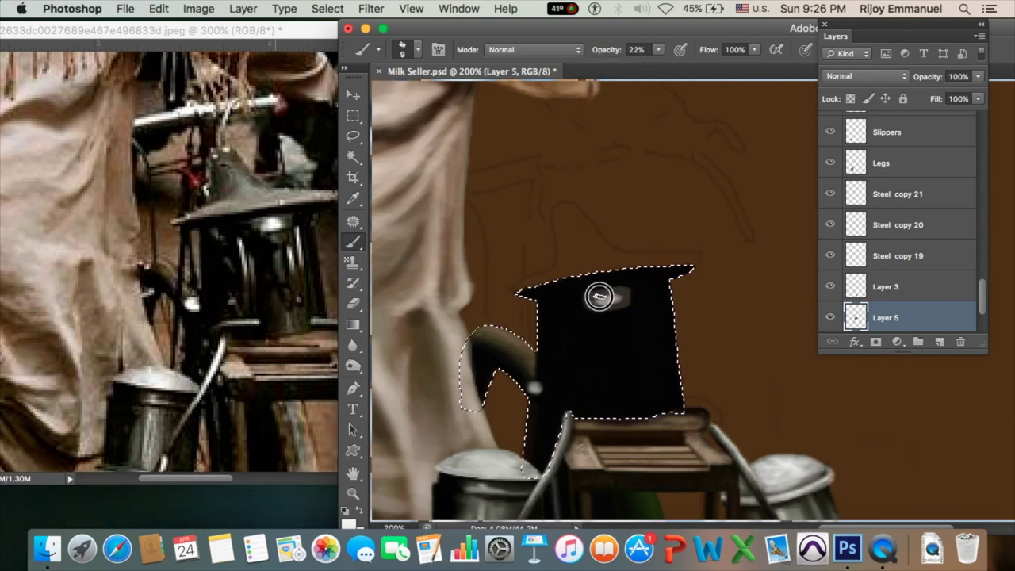
{"action": "left_click_drag", "start_coordinate": [657, 49], "coordinate": [641, 61]}
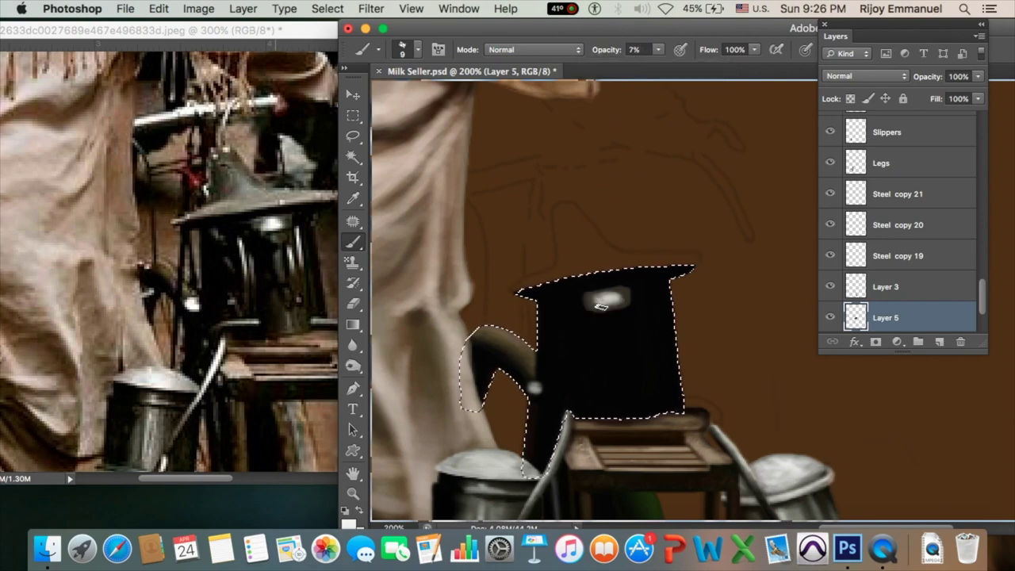
{"action": "mouse_move", "coordinate": [622, 294]}
{"action": "left_mouse_down"}
{"action": "mouse_move", "coordinate": [588, 308]}
{"action": "mouse_move", "coordinate": [623, 288]}
{"action": "mouse_move", "coordinate": [591, 295]}
{"action": "left_mouse_up"}
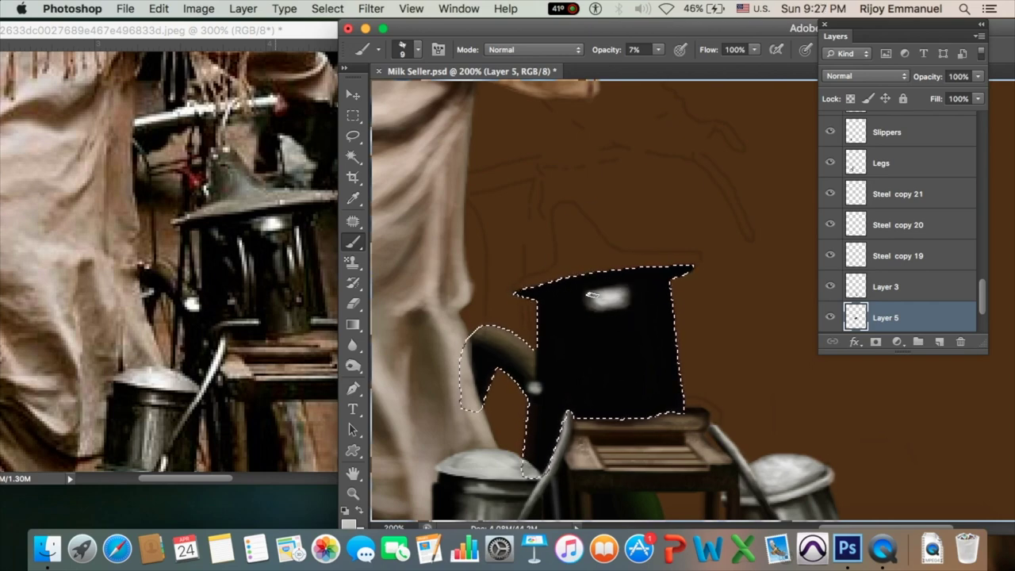
{"action": "key", "text": "bracketleft"}
{"action": "key", "text": "bracketleft"}
{"action": "key", "text": "bracketleft"}
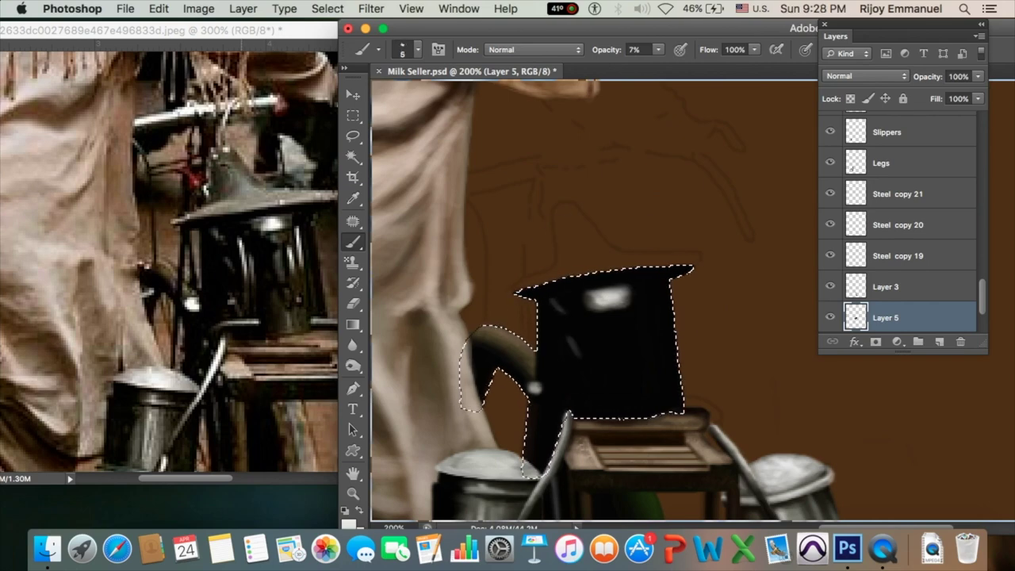
{"action": "key", "text": "3"}
{"action": "key", "text": "3"}
{"action": "left_click_drag", "start_coordinate": [600, 401], "coordinate": [560, 401]}
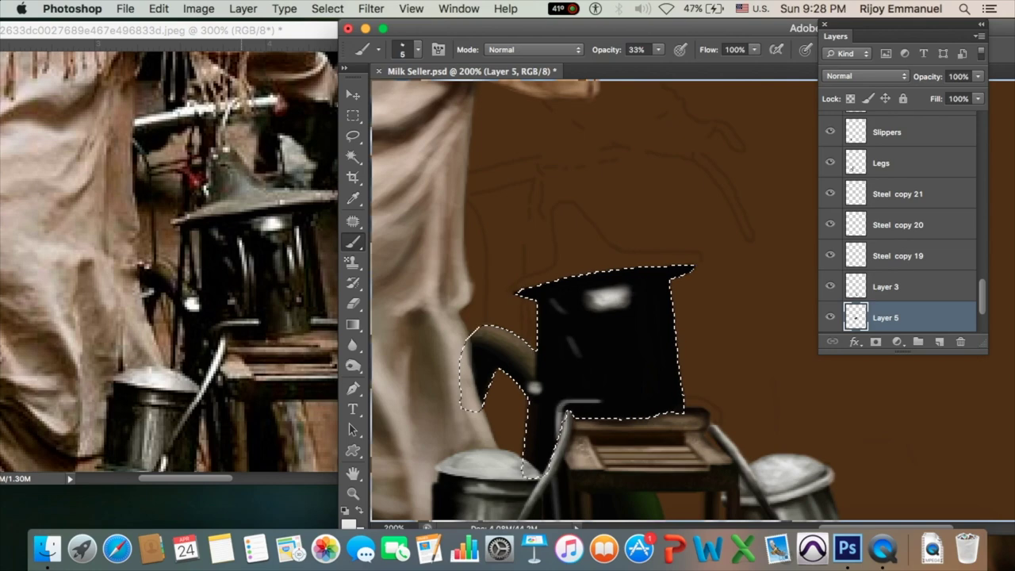
- Add a faint diagonal highlight and a thin vertical reflection, then clear the lamp selection
{"action": "key", "text": "6"}
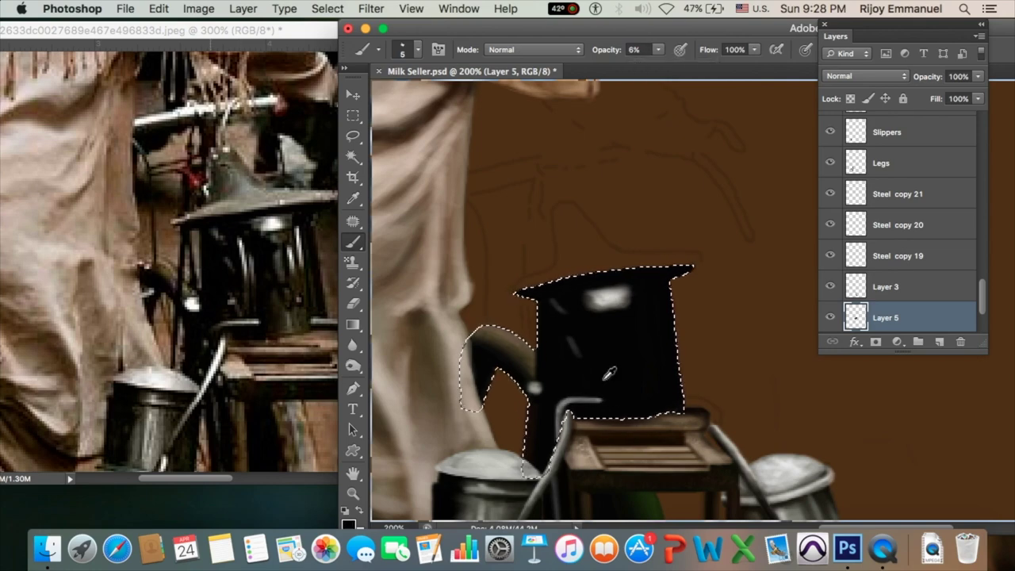
{"action": "left_click_drag", "start_coordinate": [657, 49], "coordinate": [669, 51]}
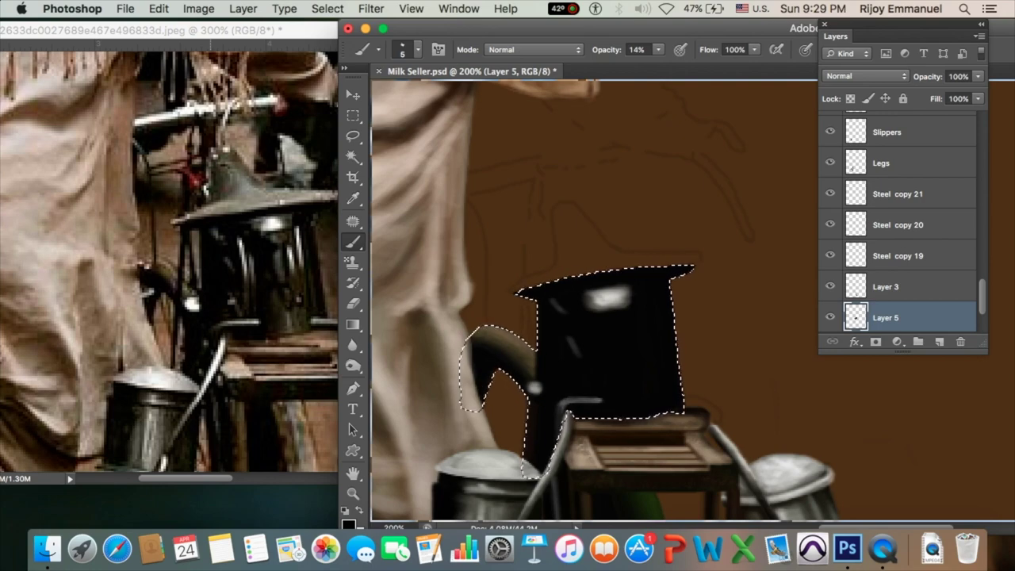
{"action": "left_click_drag", "start_coordinate": [580, 316], "coordinate": [589, 333]}
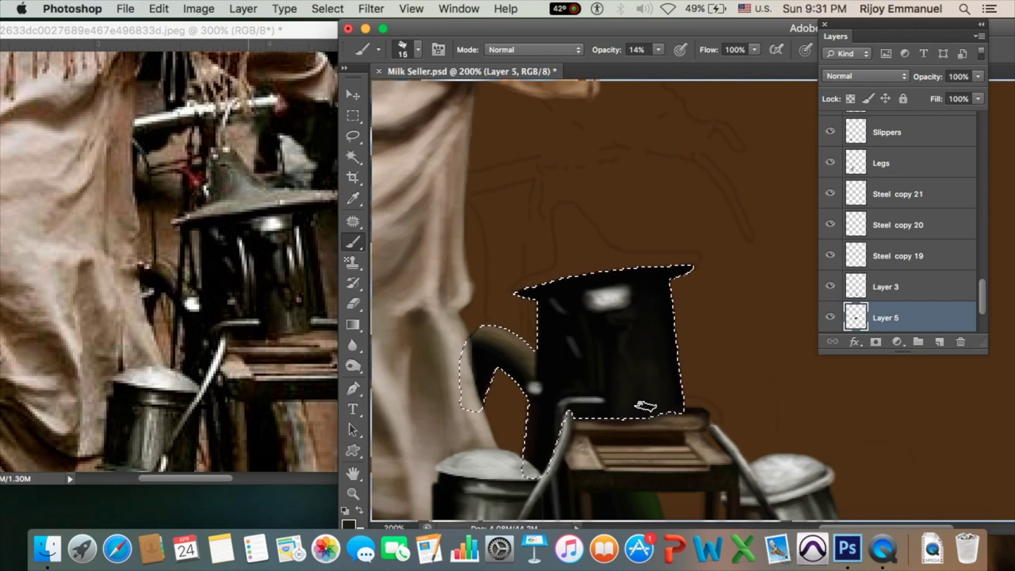
{"action": "key", "text": "bracketleft"}
{"action": "key", "text": "bracketleft"}
{"action": "key", "text": "bracketleft"}
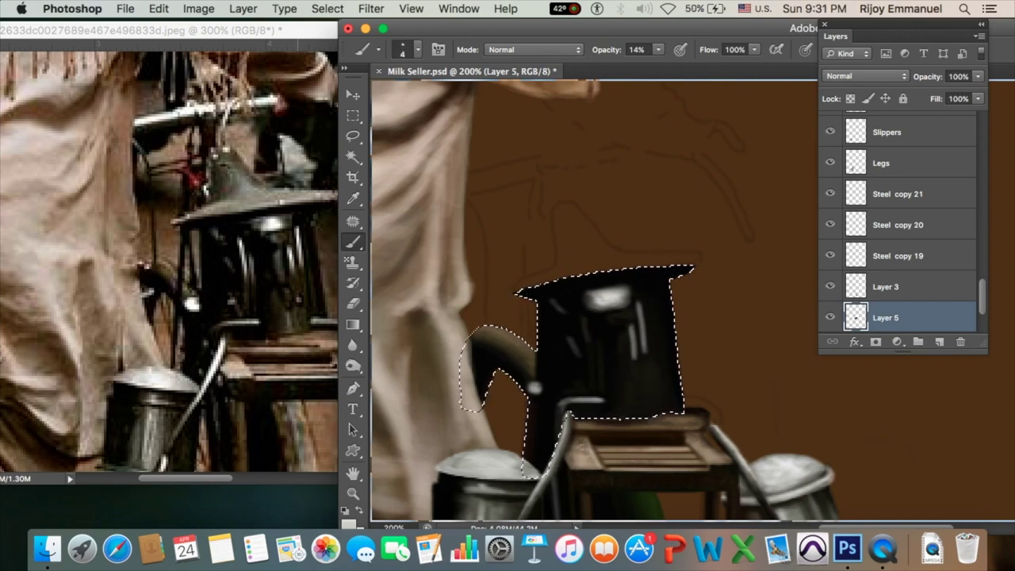
{"action": "left_click_drag", "start_coordinate": [584, 320], "coordinate": [595, 388]}
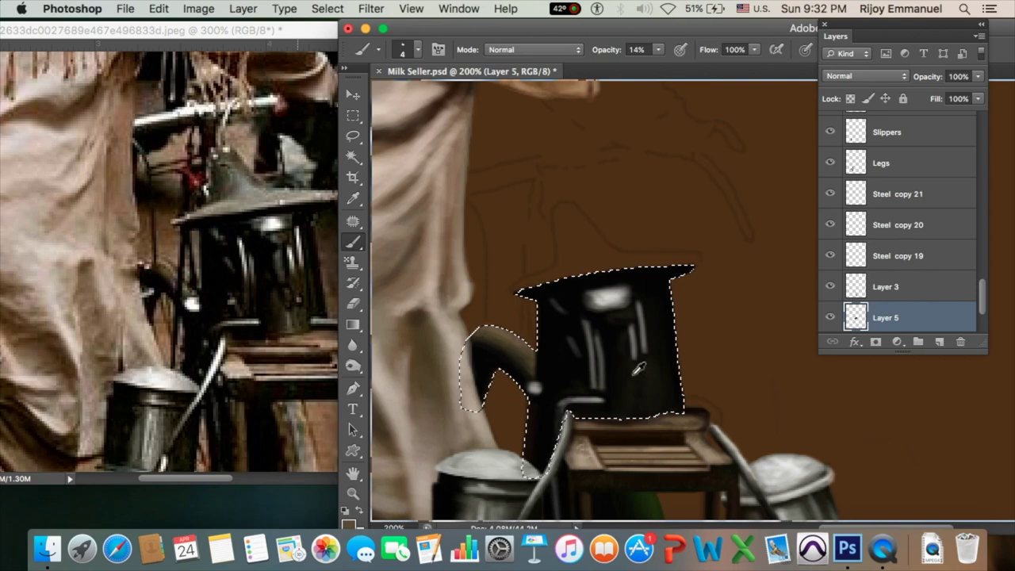
{"action": "key", "text": "bracketright"}
{"action": "key", "text": "bracketright"}
{"action": "key", "text": "bracketright"}
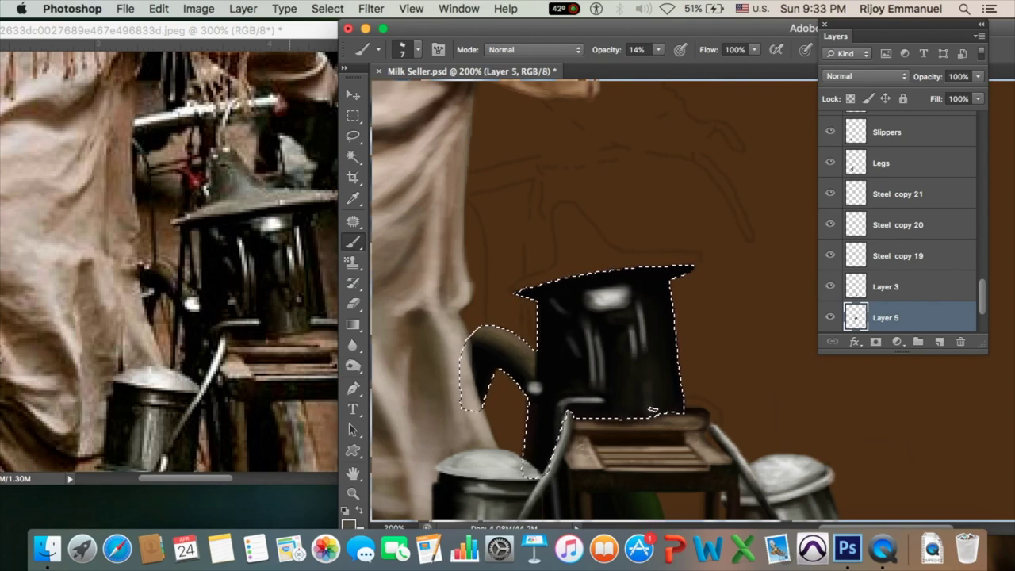
{"action": "key", "text": "bracketright"}
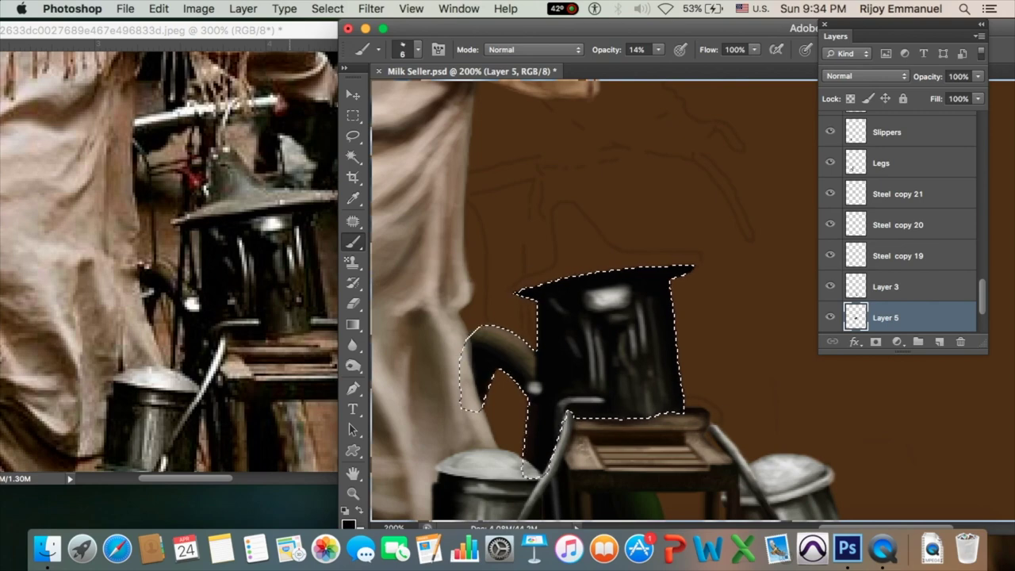
{"action": "key", "text": "super+d"}
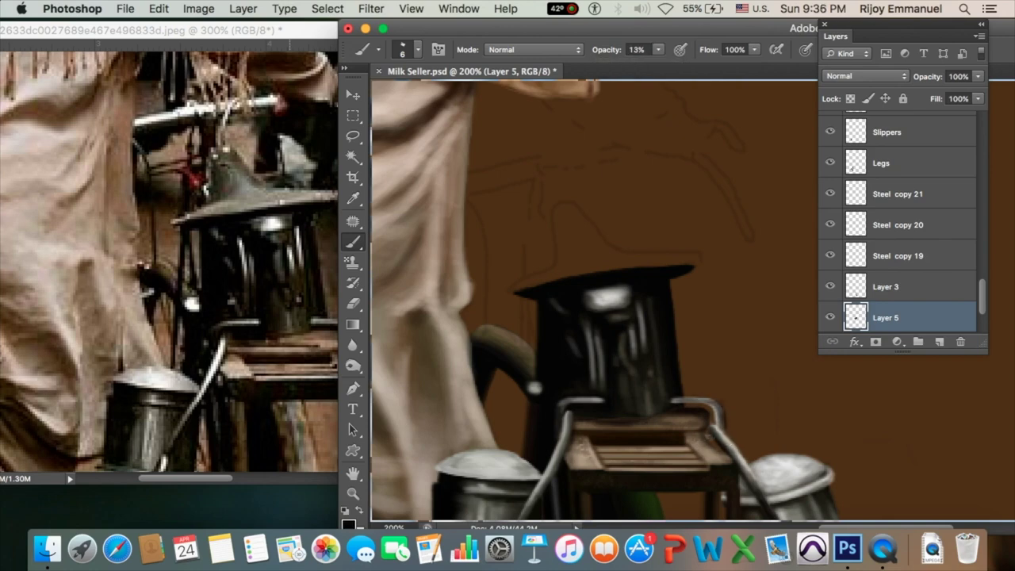
{"action": "key", "text": "bracketleft"}
{"action": "key", "text": "bracketleft"}
{"action": "key", "text": "4"}
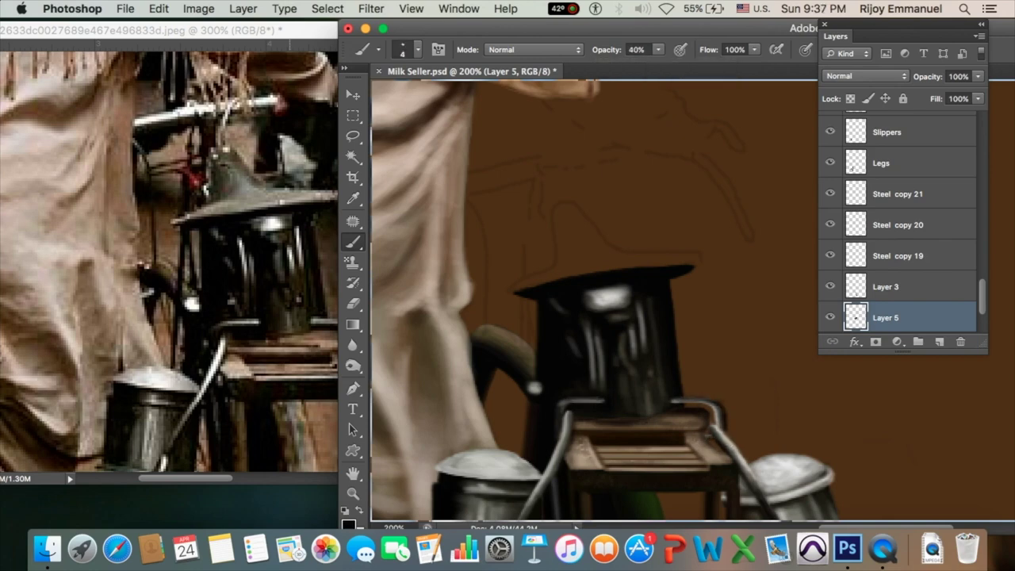
{"action": "scroll", "coordinate": [753, 357], "scroll_direction": "down", "scroll_amount": 2}
{"action": "scroll", "coordinate": [754, 357], "scroll_direction": "up", "scroll_amount": 4}
- Create a new layer for the cap and paint a light edge along the lid's top
{"action": "scroll", "coordinate": [754, 357], "scroll_direction": "down", "scroll_amount": 3}
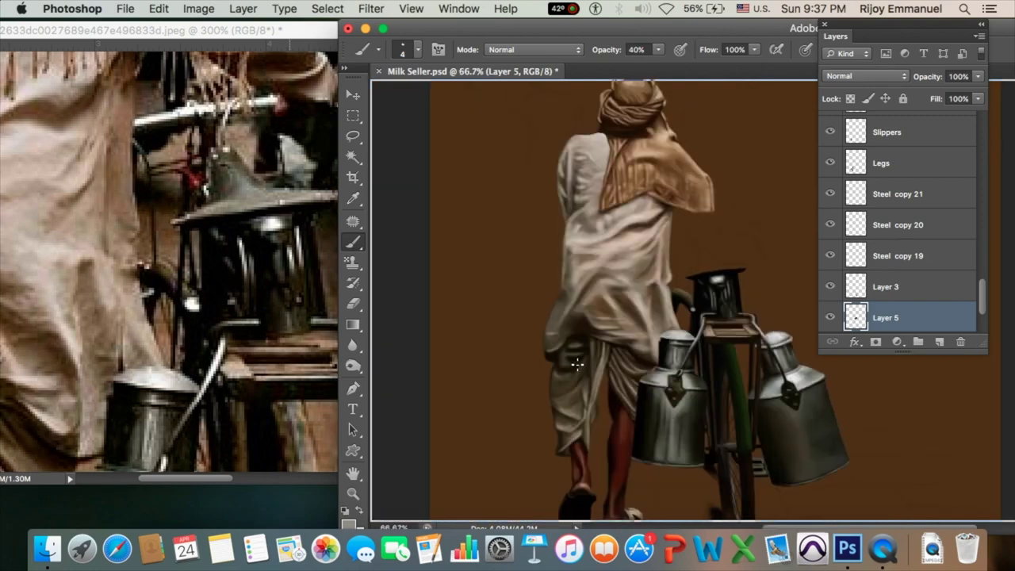
{"action": "scroll", "coordinate": [753, 357], "scroll_direction": "up", "scroll_amount": 2}
{"action": "key", "text": "0"}
{"action": "key", "text": "super+shift+alt+n"}
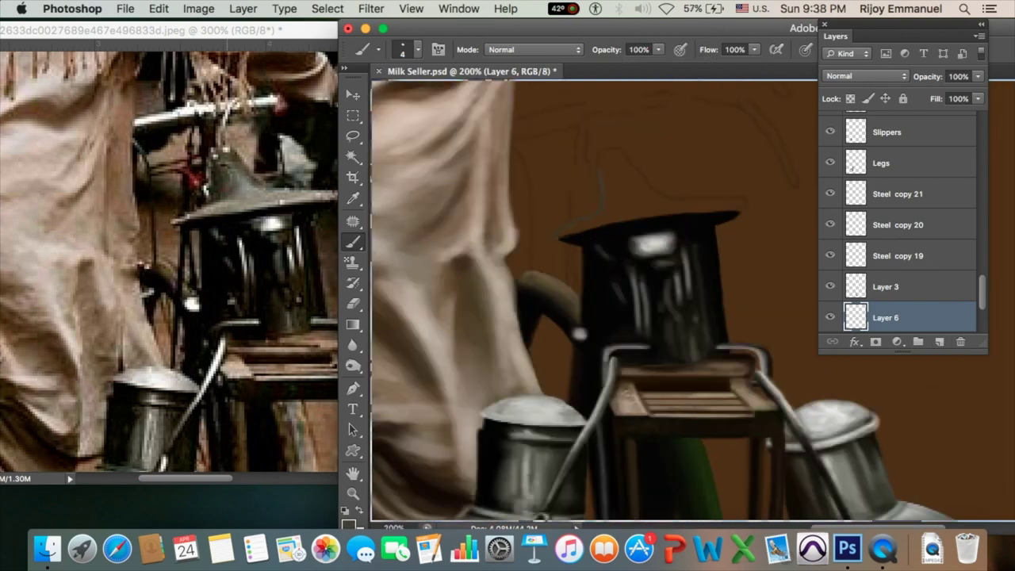
{"action": "mouse_move", "coordinate": [560, 238]}
{"action": "left_mouse_down"}
{"action": "mouse_move", "coordinate": [739, 212]}
{"action": "mouse_move", "coordinate": [603, 203]}
{"action": "mouse_move", "coordinate": [566, 238]}
{"action": "left_mouse_up"}
- Shade the cap top with faint 7% light and add 9% light strokes along its brim
{"action": "left_click", "coordinate": [856, 318], "text": "super"}
{"action": "key", "text": "0"}
{"action": "key", "text": "7"}
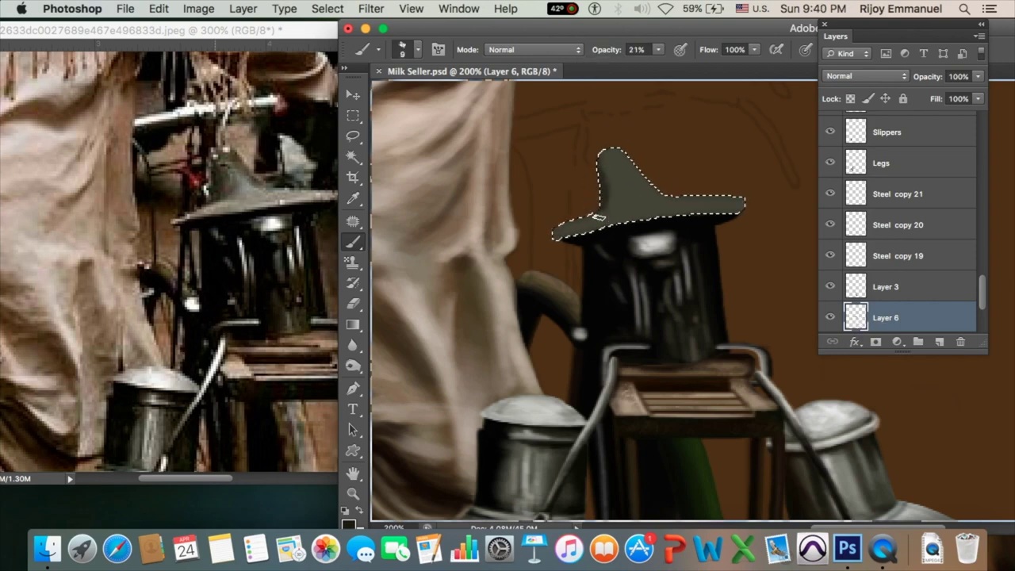
{"action": "mouse_move", "coordinate": [611, 158]}
{"action": "left_mouse_down"}
{"action": "mouse_move", "coordinate": [642, 155]}
{"action": "mouse_move", "coordinate": [580, 227]}
{"action": "mouse_move", "coordinate": [607, 177]}
{"action": "mouse_move", "coordinate": [607, 196]}
{"action": "left_mouse_up"}
{"action": "key", "text": "super+d"}
{"action": "key", "text": "bracketleft"}
{"action": "key", "text": "bracketleft"}
{"action": "key", "text": "bracketleft"}
{"action": "key", "text": "0"}
{"action": "key", "text": "9"}
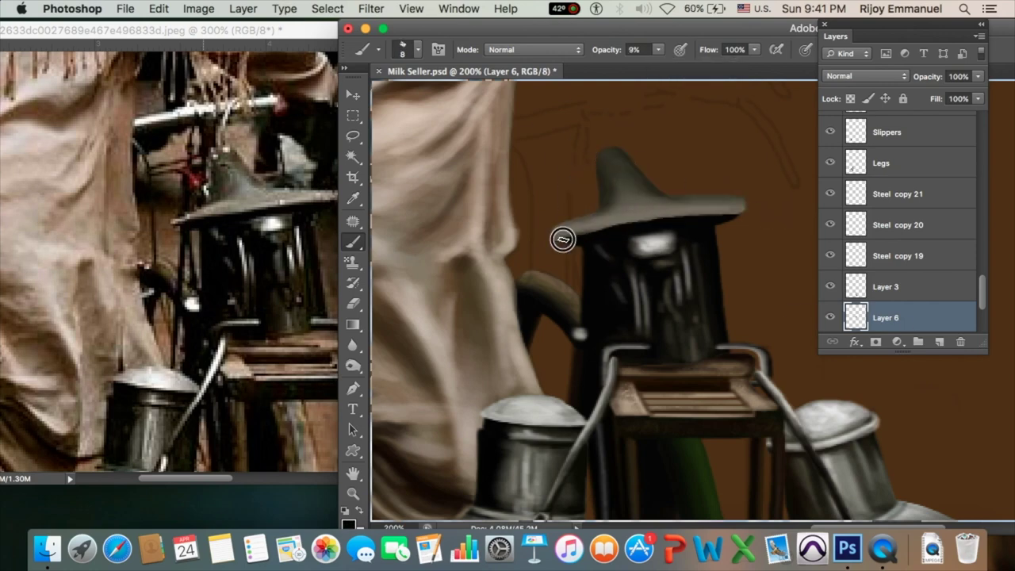
{"action": "mouse_move", "coordinate": [563, 233]}
{"action": "left_mouse_down"}
{"action": "mouse_move", "coordinate": [691, 216]}
{"action": "mouse_move", "coordinate": [590, 230]}
{"action": "left_mouse_up"}
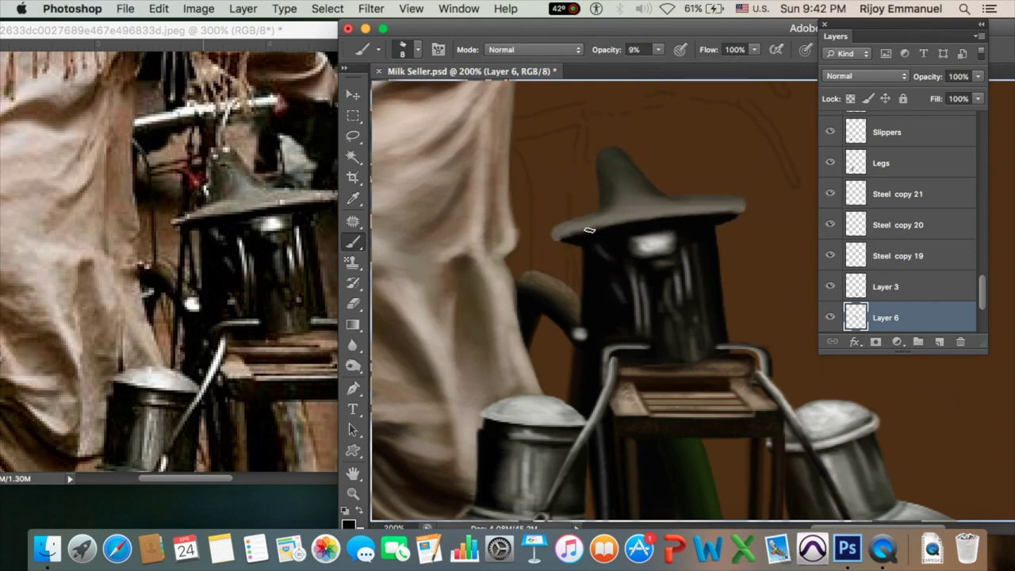
- Reselect the cap briefly, then return to Layer 5 and select the lamp body outline
{"action": "key", "text": "super+shift+d"}
{"action": "key", "text": "0"}
{"action": "key", "text": "7"}
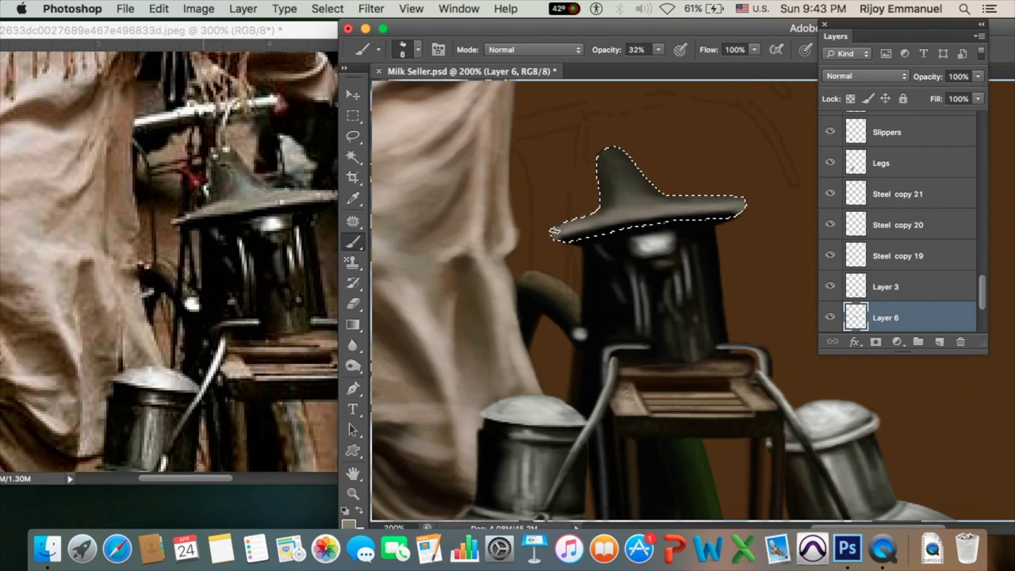
{"action": "key", "text": "super+d"}
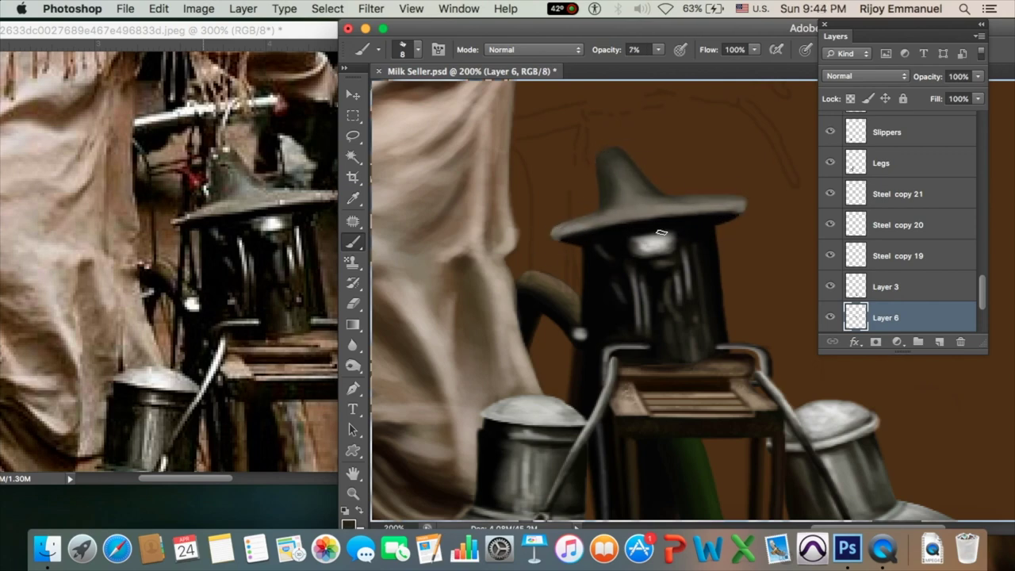
{"action": "key", "text": "alt+bracketleft"}
{"action": "key", "text": "super+shift+d"}
- Paint a dark size-5 support rod up the lamp's left side at 100% opacity
{"action": "key", "text": "1"}
{"action": "key", "text": "9"}
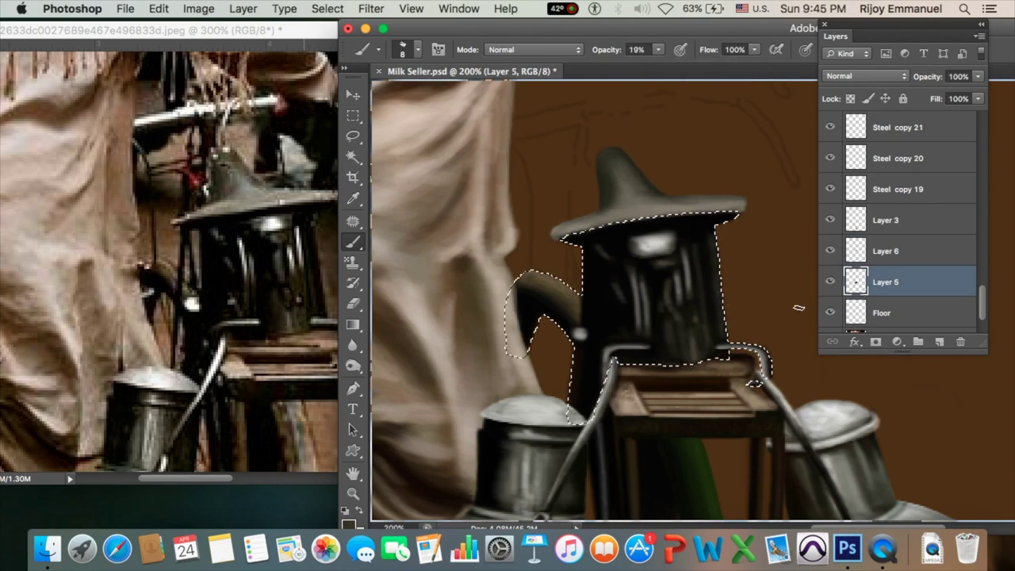
{"action": "key", "text": "super+d"}
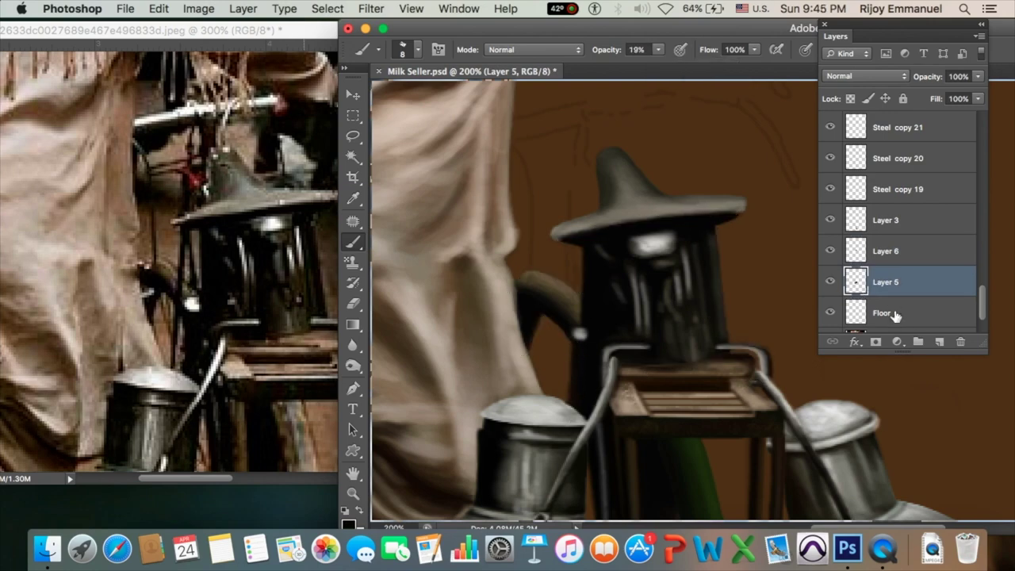
{"action": "key", "text": "0"}
{"action": "key", "text": "bracketleft"}
{"action": "key", "text": "bracketleft"}
{"action": "key", "text": "bracketleft"}
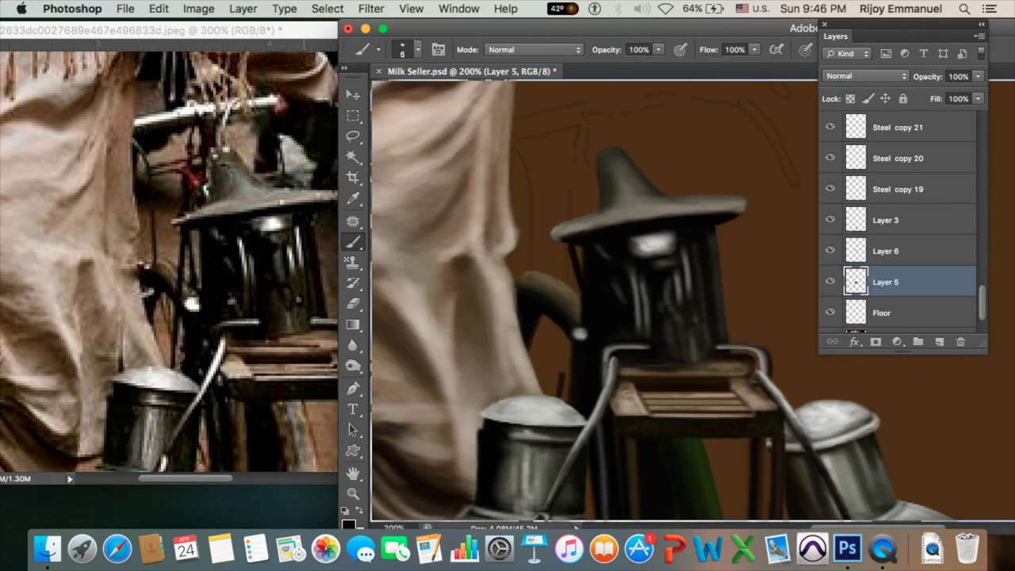
{"action": "left_click_drag", "start_coordinate": [567, 248], "coordinate": [566, 310]}
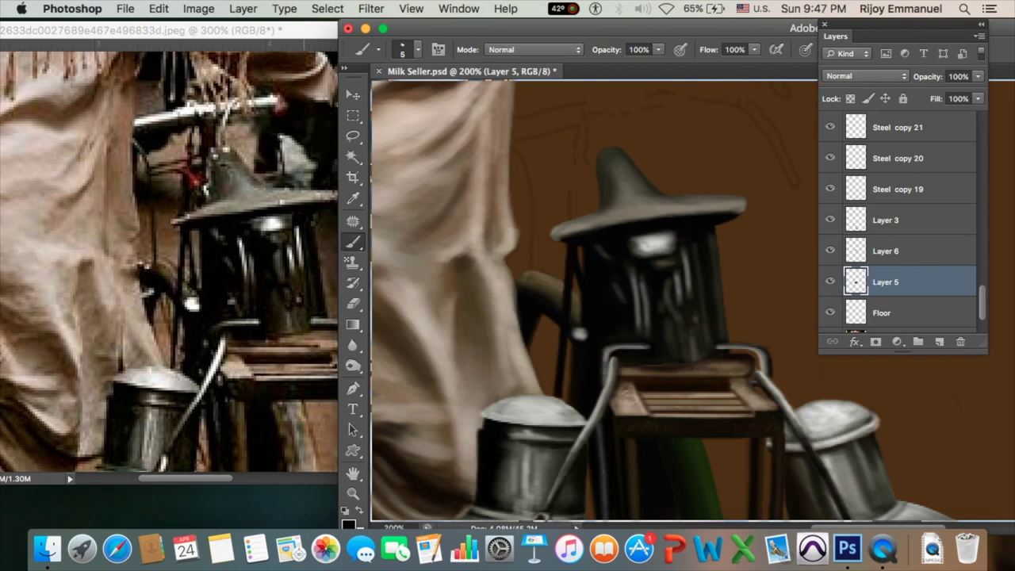
{"action": "mouse_move", "coordinate": [573, 220]}
{"action": "left_mouse_down"}
{"action": "mouse_move", "coordinate": [574, 160]}
{"action": "mouse_move", "coordinate": [597, 161]}
{"action": "left_mouse_up"}
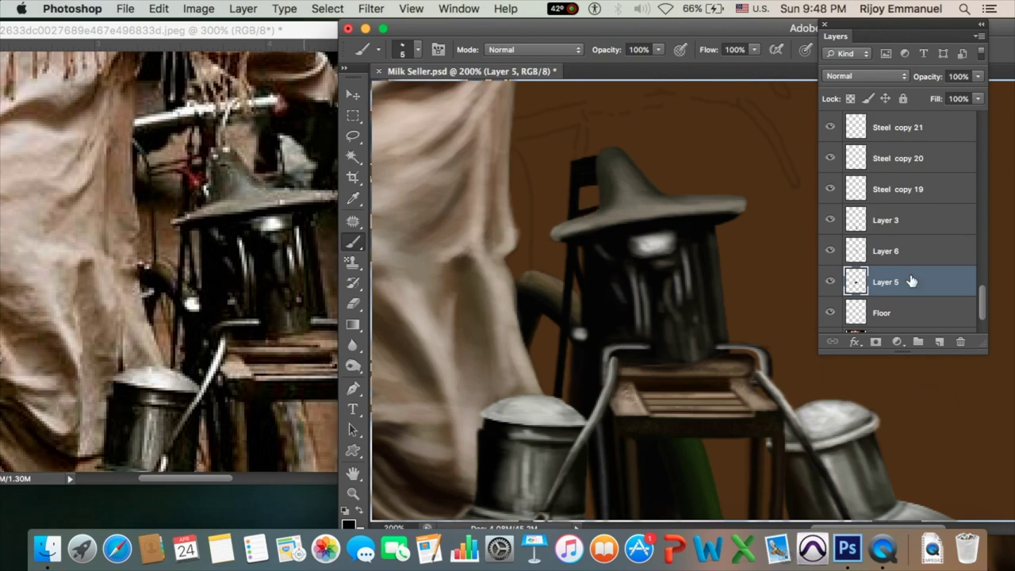
- Add a faint highlight at the rod top, refine the bar above the lamp, and add a Handle layer
{"action": "left_click", "coordinate": [856, 282], "text": "ctrl"}
{"action": "key", "text": "ctrl+h"}
{"action": "key", "text": "2"}
{"action": "key", "text": "3"}
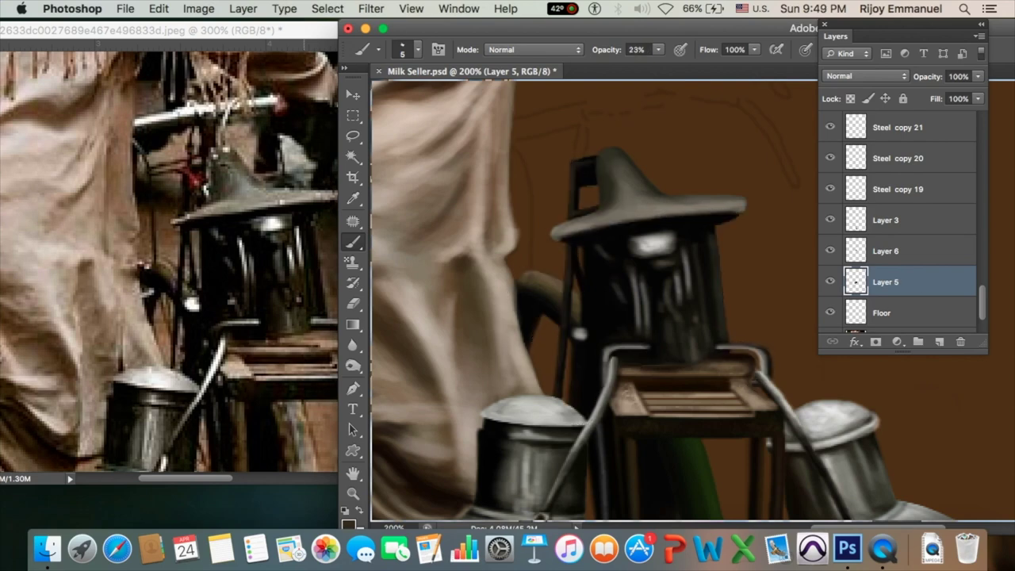
{"action": "mouse_move", "coordinate": [578, 170]}
{"action": "left_mouse_down"}
{"action": "mouse_move", "coordinate": [595, 175]}
{"action": "mouse_move", "coordinate": [584, 120]}
{"action": "left_mouse_up"}
{"action": "key", "text": "0"}
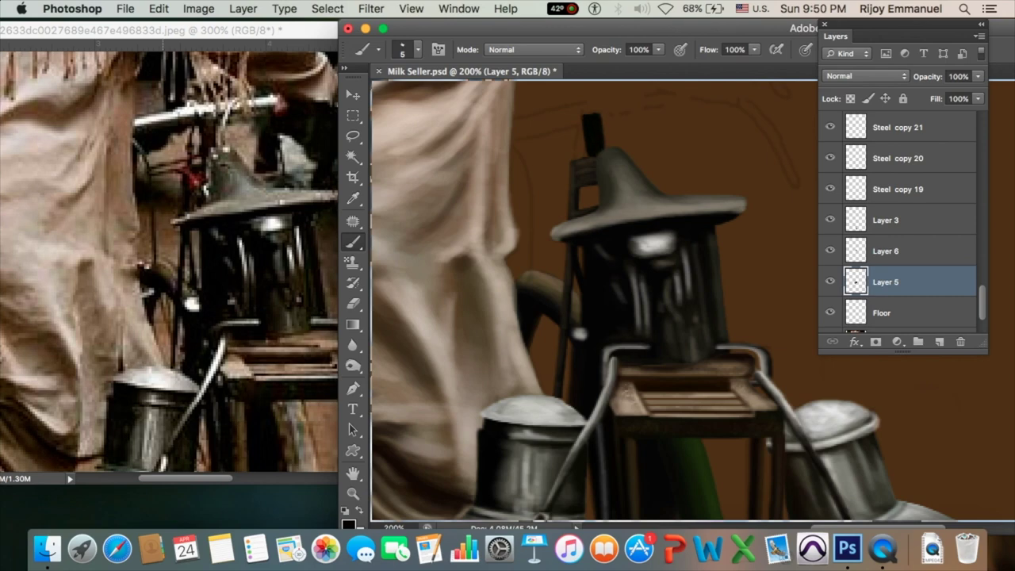
{"action": "left_click_drag", "start_coordinate": [606, 159], "coordinate": [594, 118]}
{"action": "left_click_drag", "start_coordinate": [587, 157], "coordinate": [587, 117]}
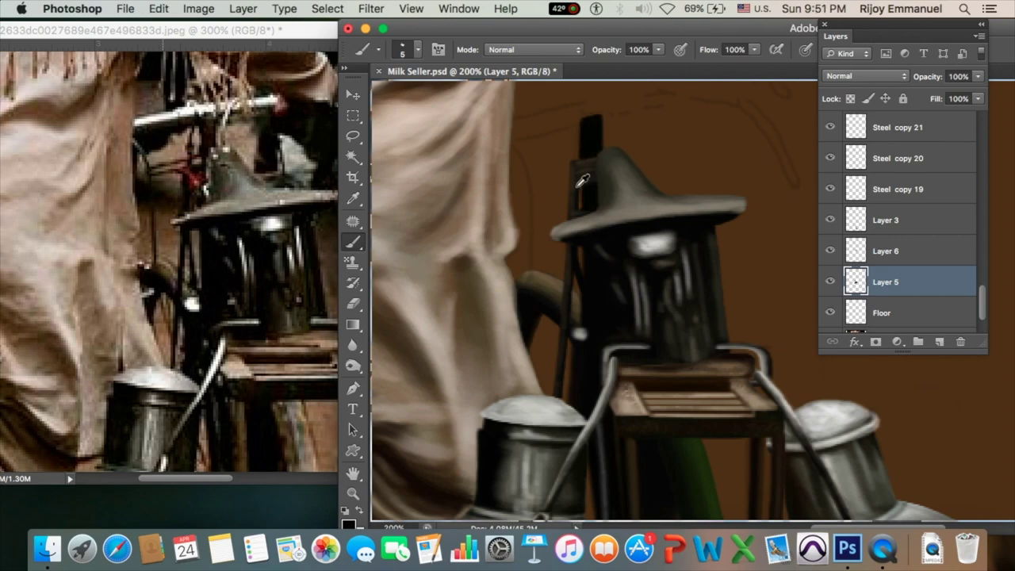
{"action": "key", "text": "3"}
{"action": "key", "text": "4"}
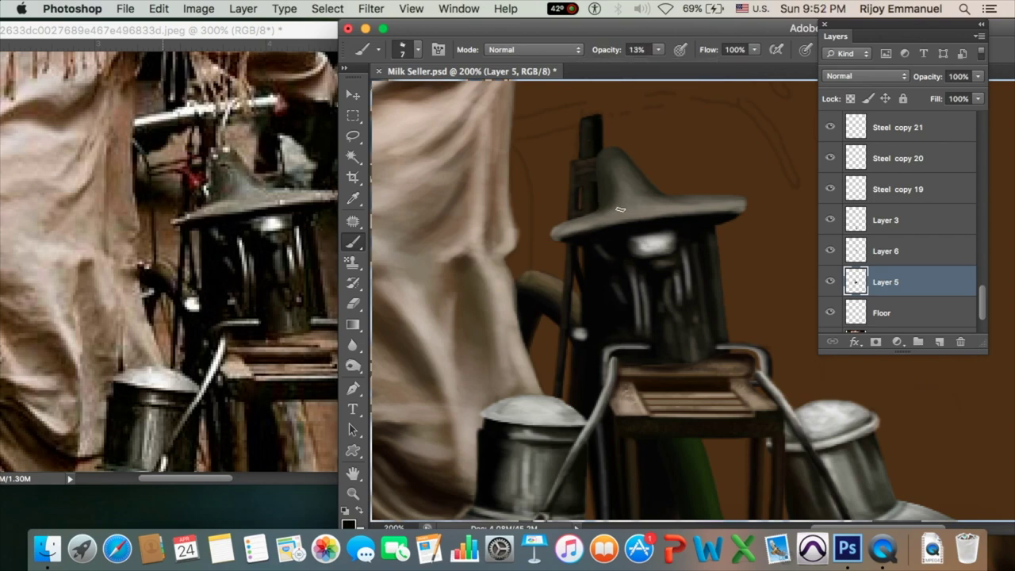
{"action": "key", "text": "super+minus"}
- Add a new layer named Handle and paint the handlebar stroke extending to the right
{"action": "left_click", "coordinate": [940, 342]}
{"action": "double_click", "coordinate": [886, 282]}
{"action": "type", "text": "Handle"}
{"action": "key", "text": "Return"}
{"action": "key", "text": "0"}
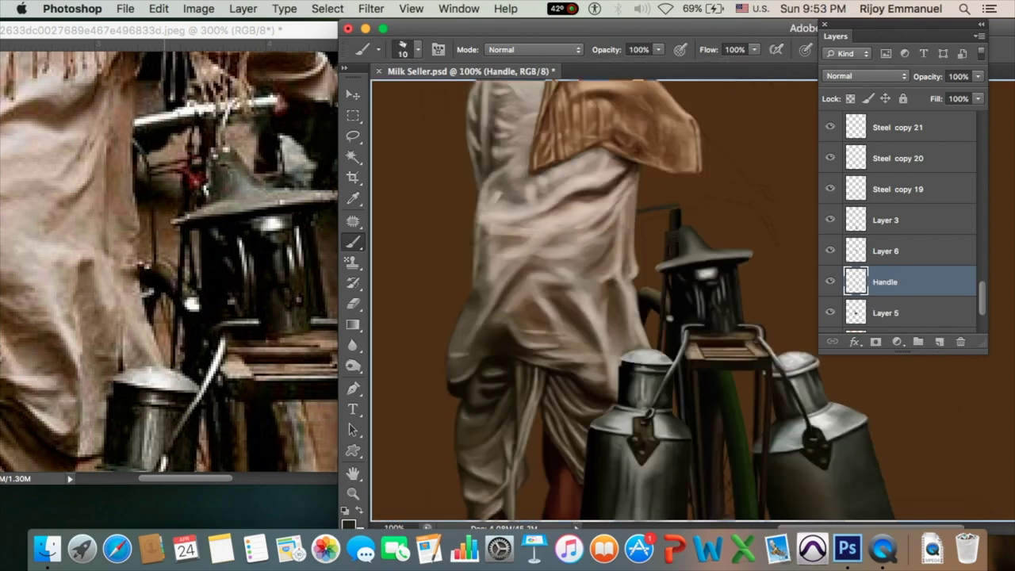
{"action": "left_click_drag", "start_coordinate": [687, 206], "coordinate": [724, 199]}
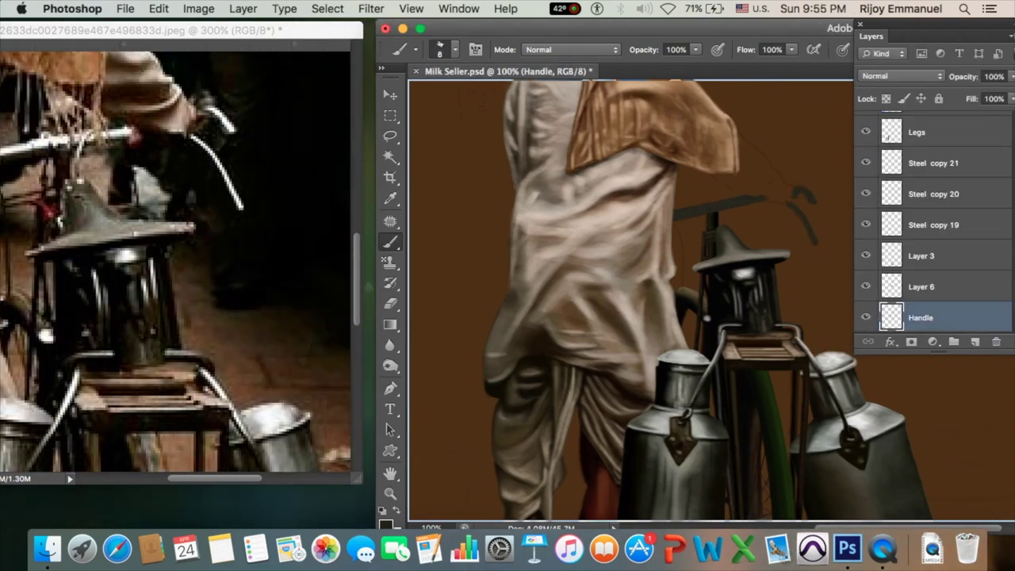
- Select the handle strokes and shade them at 9–22% opacity, then deselect
{"action": "key", "text": "0"}
{"action": "key", "text": "9"}
{"action": "left_click", "coordinate": [891, 317], "text": "super"}
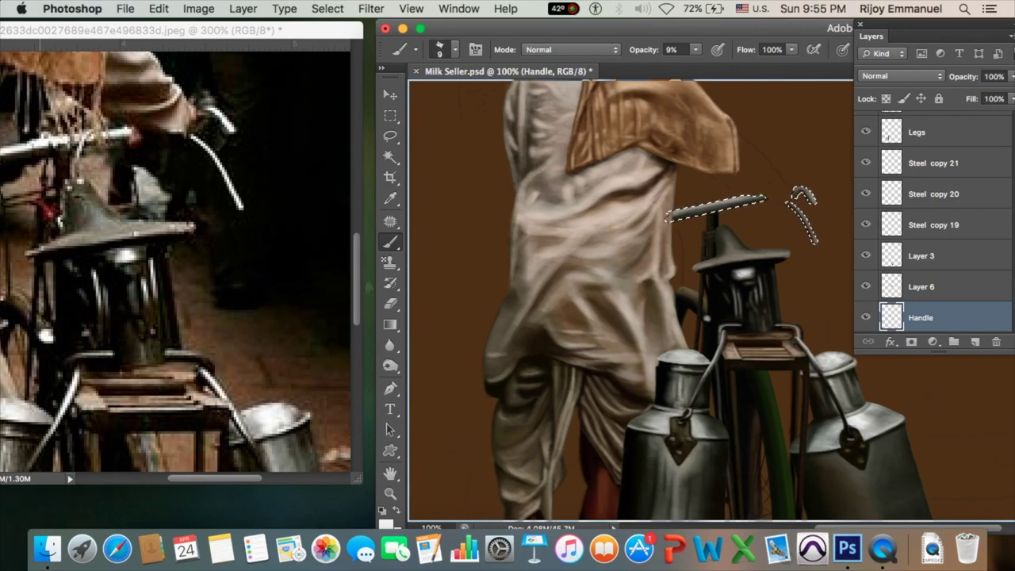
{"action": "key", "text": "2"}
{"action": "key", "text": "2"}
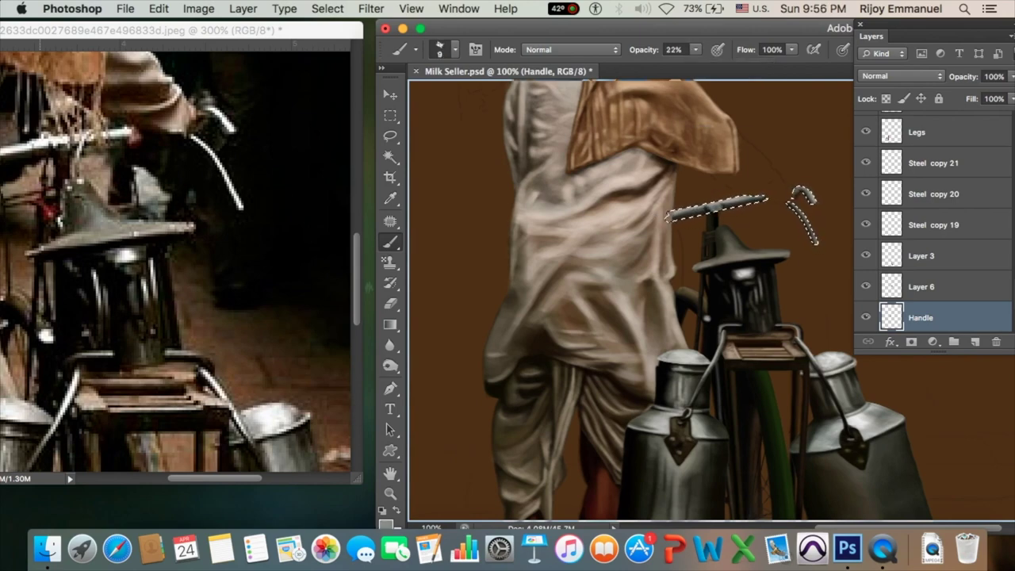
{"action": "key", "text": "bracketright"}
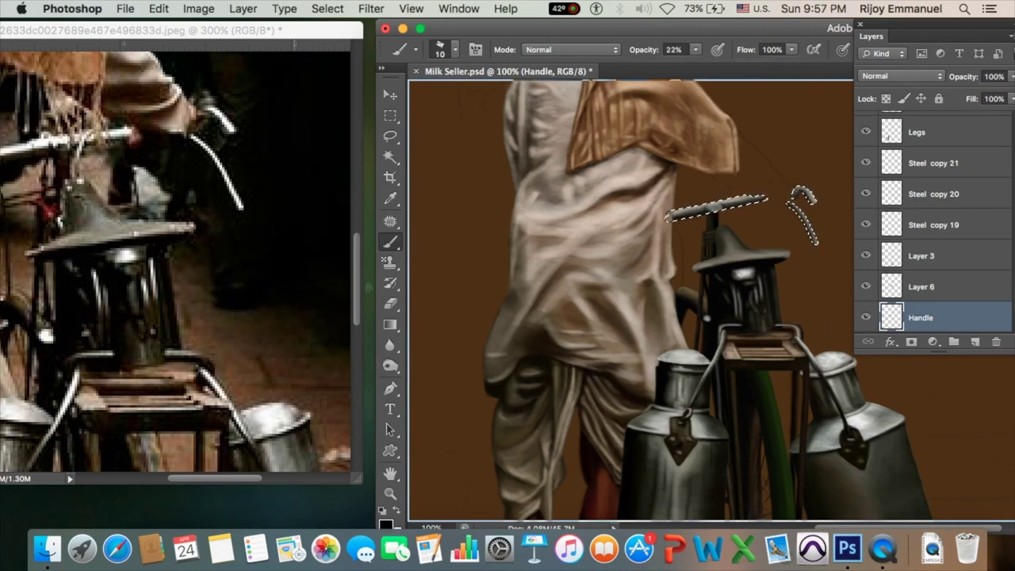
{"action": "key", "text": "super+h"}
{"action": "key", "text": "4"}
{"action": "key", "text": "5"}
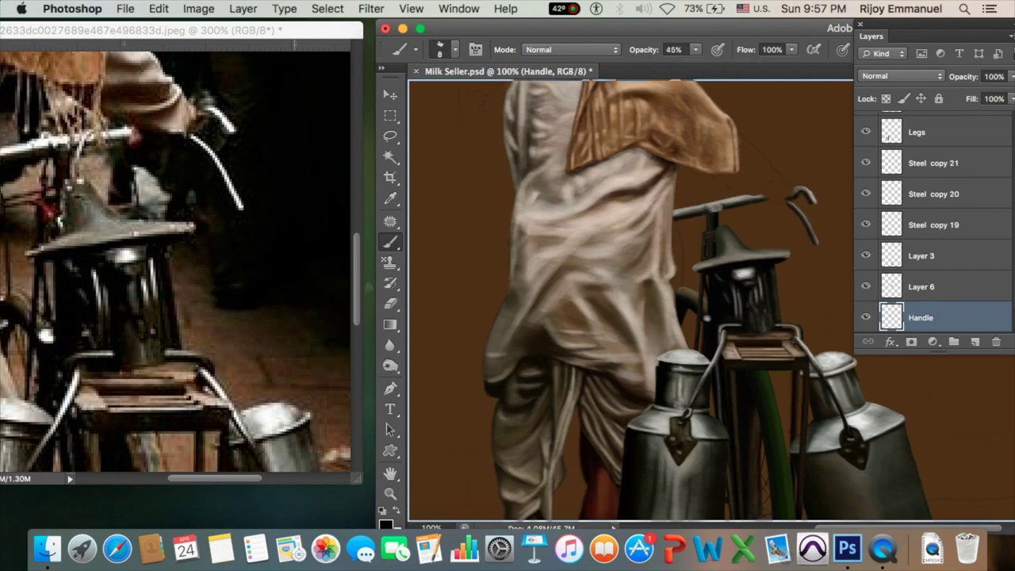
- Compare with the reference photo, then zoom in and shade the handlebar grip at 35% opacity
{"action": "key", "text": "ctrl+Tab"}
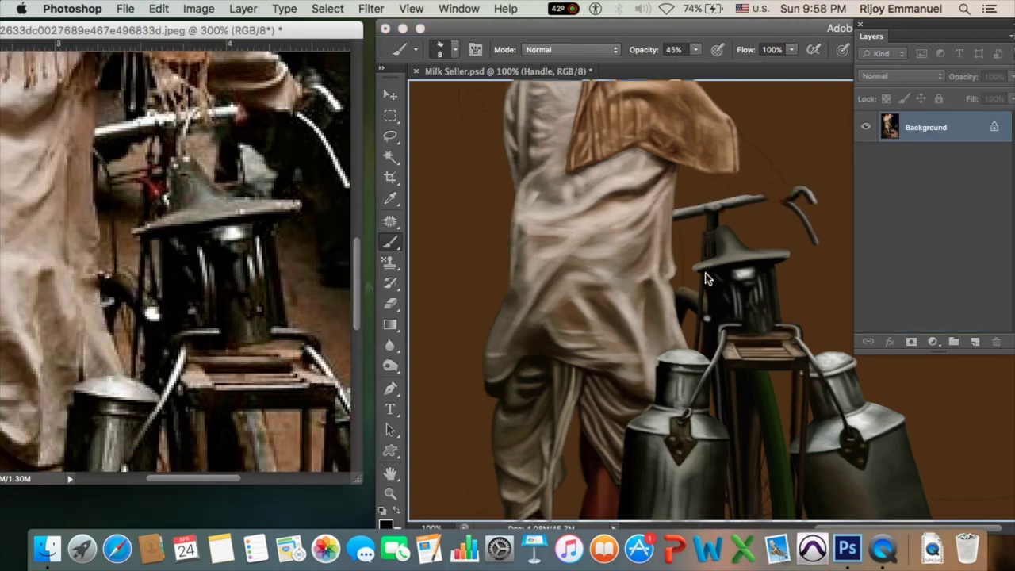
{"action": "key", "text": "0"}
{"action": "key", "text": "ctrl+Tab"}
{"action": "key", "text": "super+plus"}
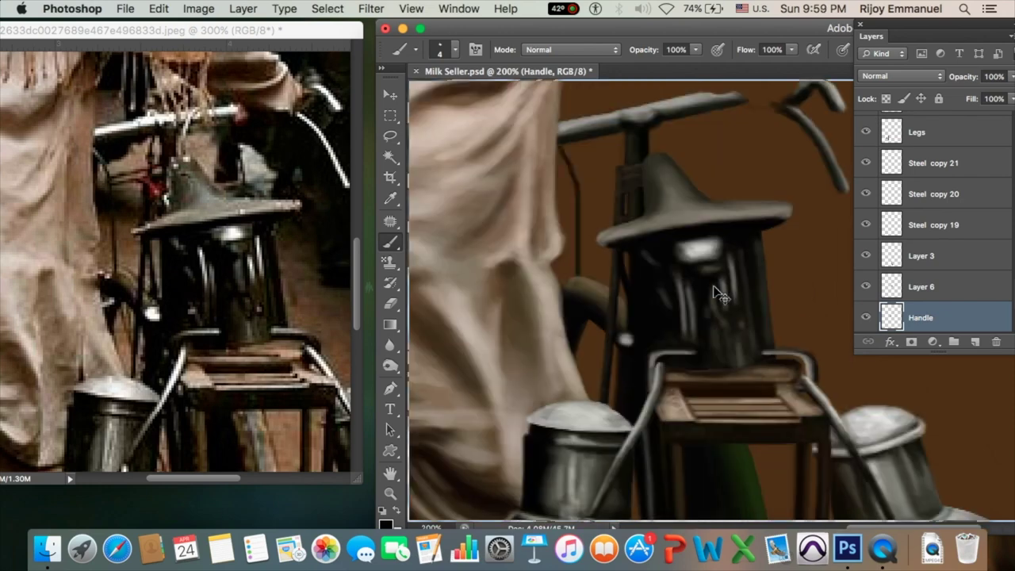
{"action": "key", "text": "3"}
{"action": "key", "text": "5"}
{"action": "key", "text": "super+h"}
{"action": "key", "text": "super+h"}
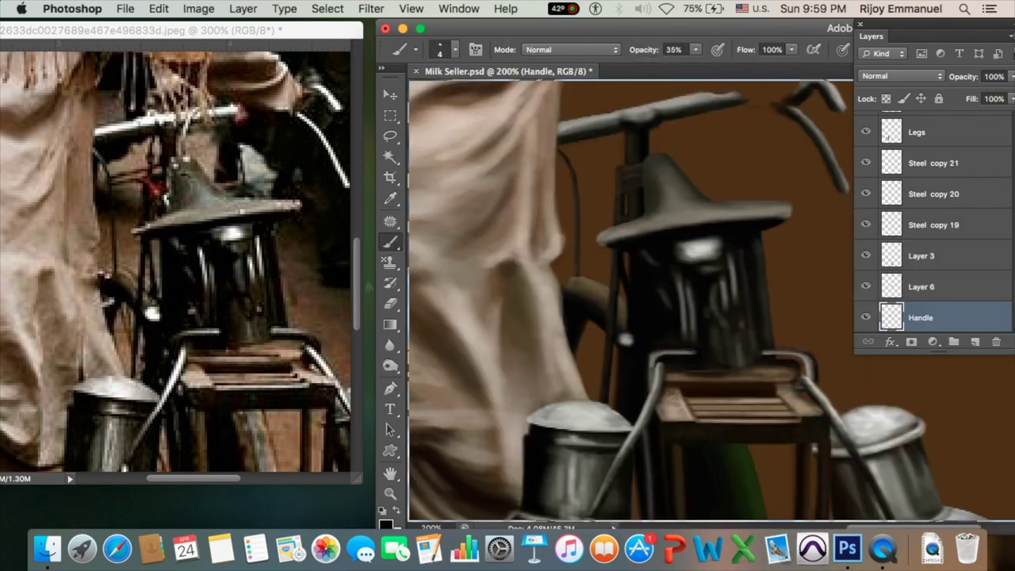
{"action": "key", "text": "alt+bracketleft"}
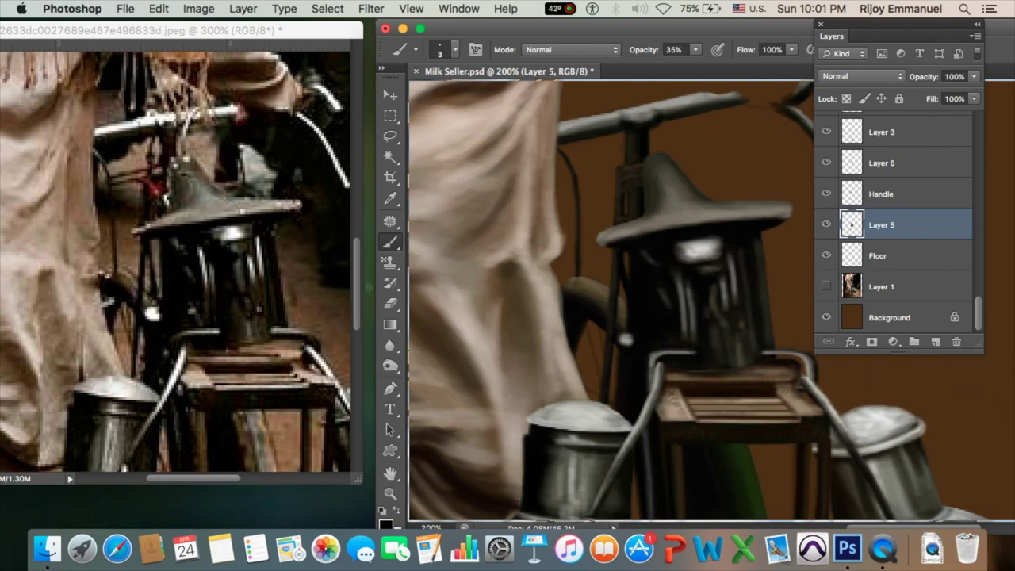
{"action": "key", "text": "super+minus"}
{"action": "key", "text": "super+minus"}
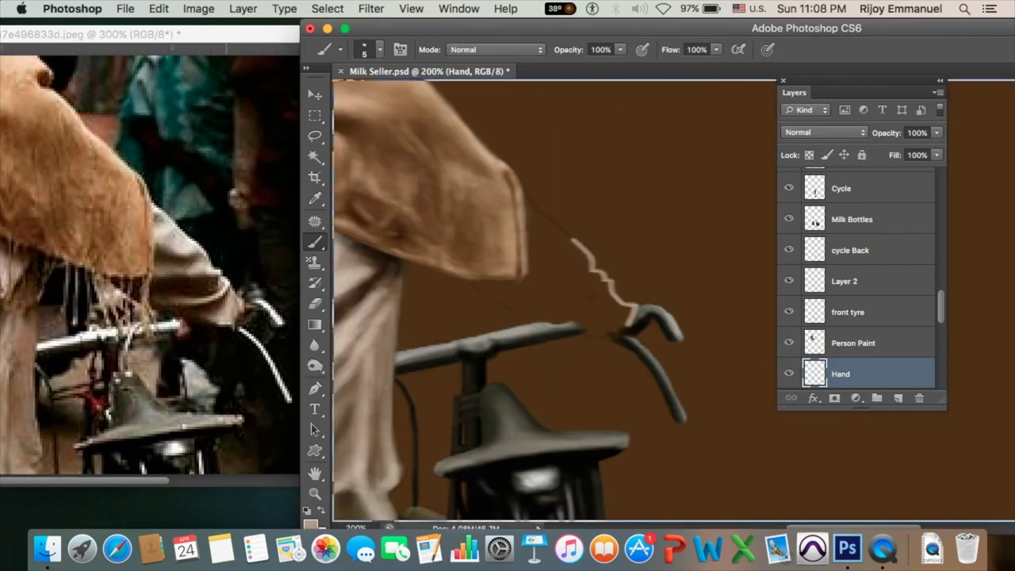
- Block in the upper arm and forearm with a size-15 brush in sleeve colour
{"action": "key", "text": "bracketright"}
{"action": "left_click_drag", "start_coordinate": [525, 199], "coordinate": [594, 262]}
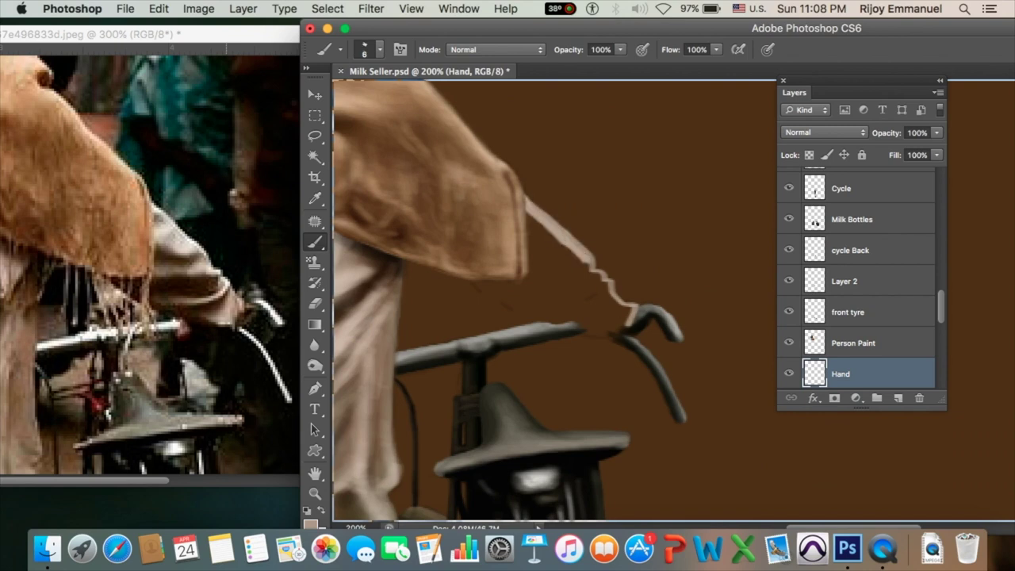
{"action": "left_click_drag", "start_coordinate": [623, 335], "coordinate": [473, 284]}
{"action": "key", "text": "bracketright"}
{"action": "mouse_move", "coordinate": [630, 302]}
{"action": "left_mouse_down"}
{"action": "mouse_move", "coordinate": [618, 305]}
{"action": "mouse_move", "coordinate": [575, 245]}
{"action": "mouse_move", "coordinate": [571, 302]}
{"action": "mouse_move", "coordinate": [548, 317]}
{"action": "left_mouse_up"}
{"action": "left_click_drag", "start_coordinate": [620, 49], "coordinate": [568, 72]}
- Shade the lower edge of the forearm at 30% opacity inside its selection
{"action": "key", "text": "ctrl+h"}
{"action": "key", "text": "bracketleft"}
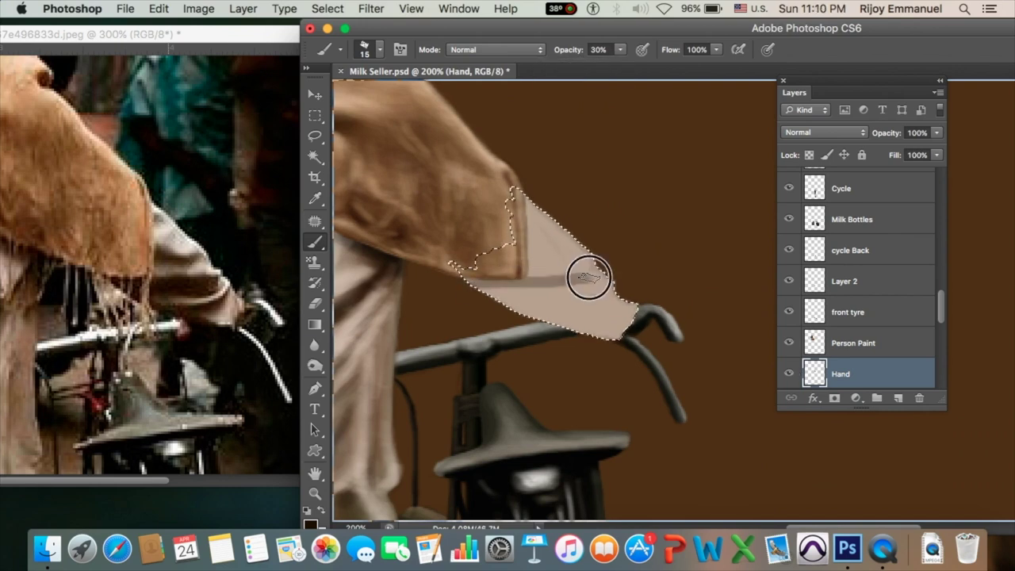
{"action": "mouse_move", "coordinate": [590, 277]}
{"action": "left_mouse_down"}
{"action": "mouse_move", "coordinate": [577, 288]}
{"action": "mouse_move", "coordinate": [612, 336]}
{"action": "mouse_move", "coordinate": [627, 326]}
{"action": "left_mouse_up"}
{"action": "key", "text": "bracketright"}
{"action": "key", "text": "bracketright"}
{"action": "key", "text": "bracketright"}
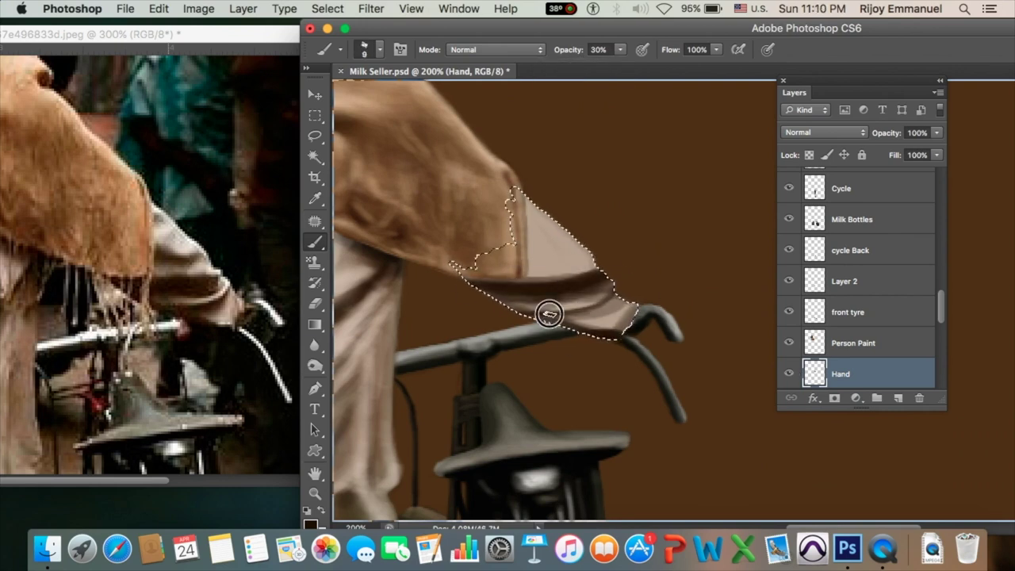
{"action": "mouse_move", "coordinate": [547, 310]}
{"action": "left_mouse_down"}
{"action": "mouse_move", "coordinate": [619, 325]}
{"action": "mouse_move", "coordinate": [603, 302]}
{"action": "left_mouse_up"}
{"action": "mouse_move", "coordinate": [492, 301]}
{"action": "left_mouse_down"}
{"action": "mouse_move", "coordinate": [579, 252]}
{"action": "mouse_move", "coordinate": [526, 256]}
{"action": "left_mouse_up"}
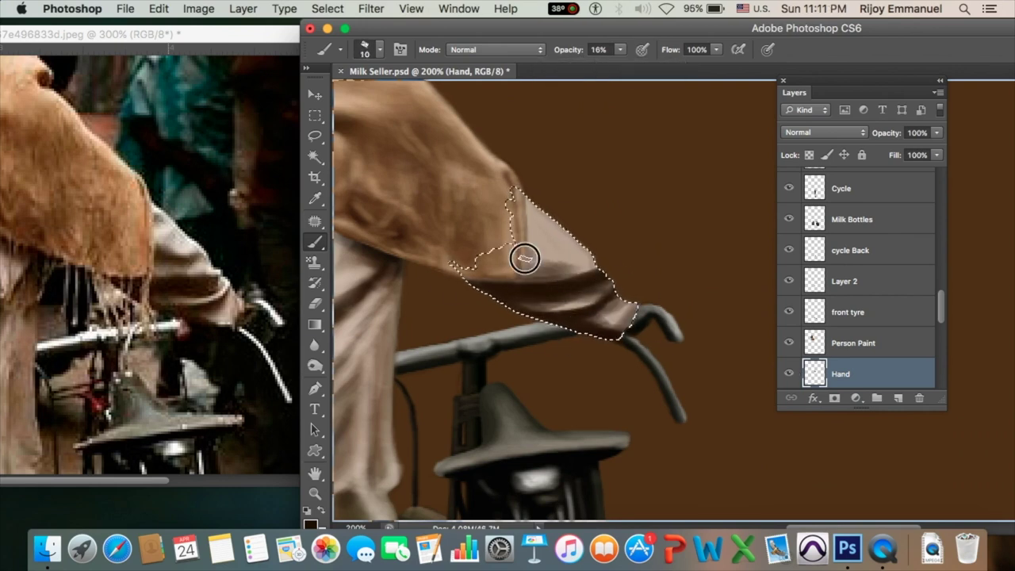
- Darken the upper forearm folds with a size-10 brush at 16% opacity
{"action": "key", "text": "bracketleft"}
{"action": "key", "text": "bracketleft"}
{"action": "key", "text": "1"}
{"action": "key", "text": "6"}
{"action": "mouse_move", "coordinate": [587, 254]}
{"action": "left_mouse_down"}
{"action": "mouse_move", "coordinate": [538, 249]}
{"action": "mouse_move", "coordinate": [544, 243]}
{"action": "left_mouse_up"}
{"action": "key", "text": "0"}
{"action": "key", "text": "8"}
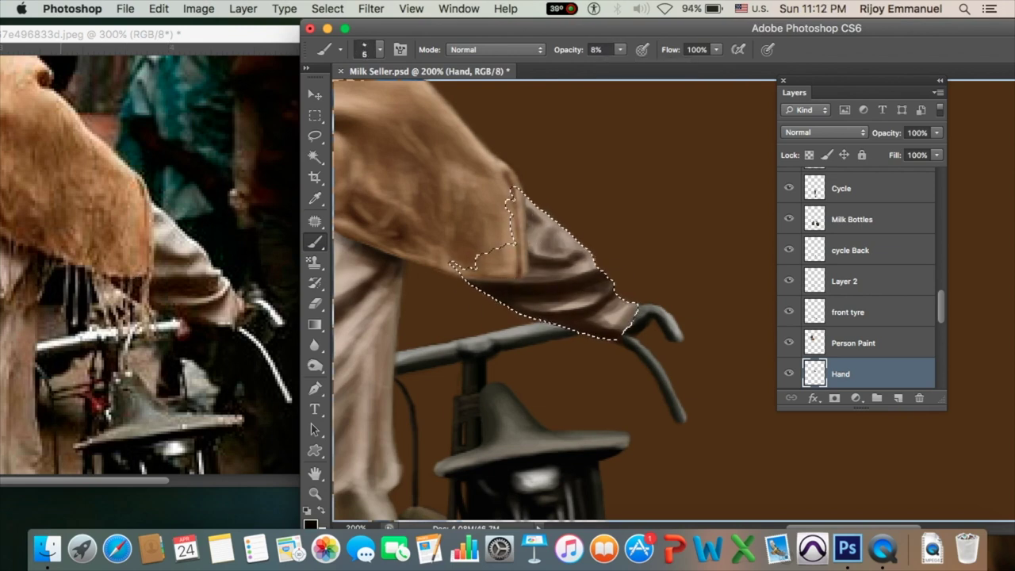
- Refine the fine sleeve folds at 11% opacity and deselect the sleeve area
{"action": "key", "text": "1"}
{"action": "key", "text": "1"}
{"action": "key", "text": "bracketright"}
{"action": "key", "text": "bracketright"}
{"action": "key", "text": "bracketright"}
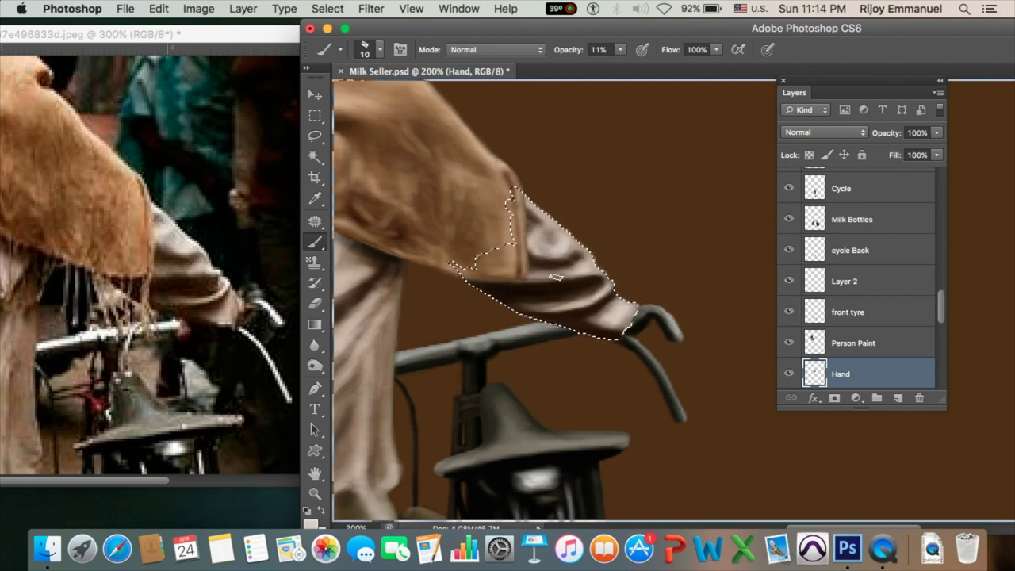
{"action": "key", "text": "bracketleft"}
{"action": "key", "text": "bracketleft"}
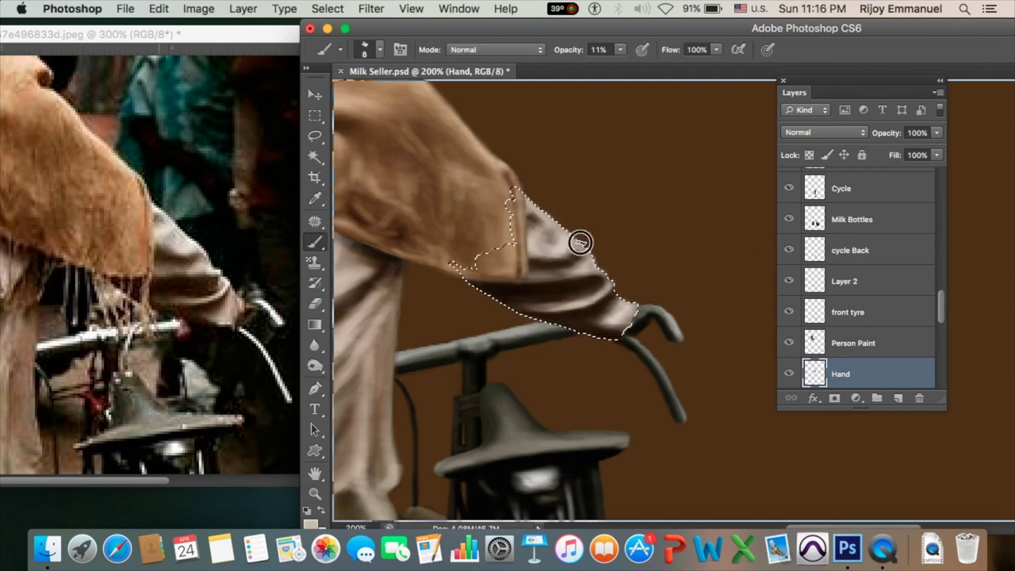
{"action": "key", "text": "bracketright"}
{"action": "key", "text": "bracketright"}
{"action": "key", "text": "ctrl+d"}
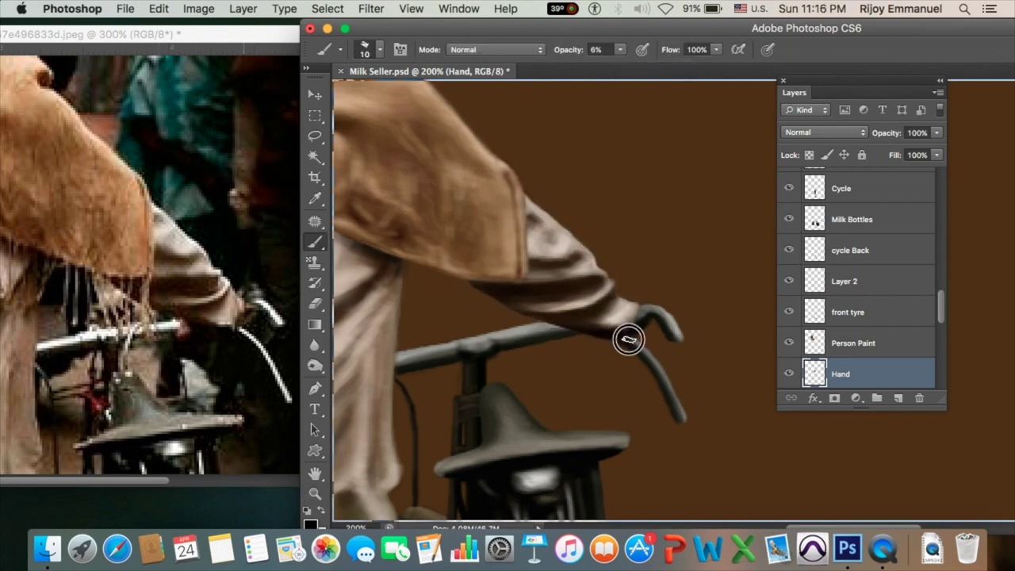
{"action": "left_click_drag", "start_coordinate": [941, 309], "coordinate": [940, 182]}
{"action": "left_click", "coordinate": [845, 245]}
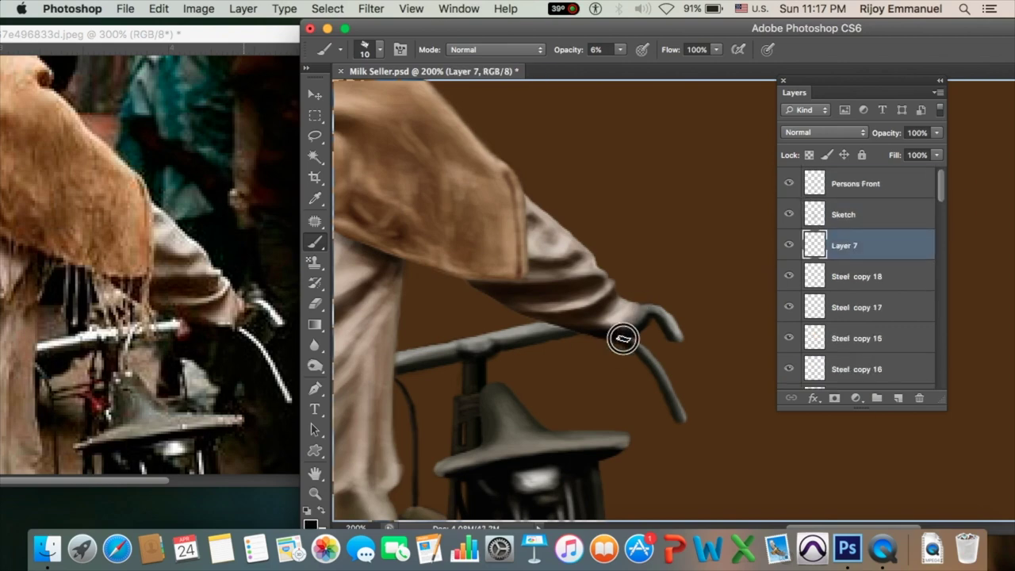
- Paint the brown hand over the grip on Layer 7 and tidy it with the Eraser
{"action": "key", "text": "bracketright"}
{"action": "left_click", "coordinate": [640, 315], "text": "alt"}
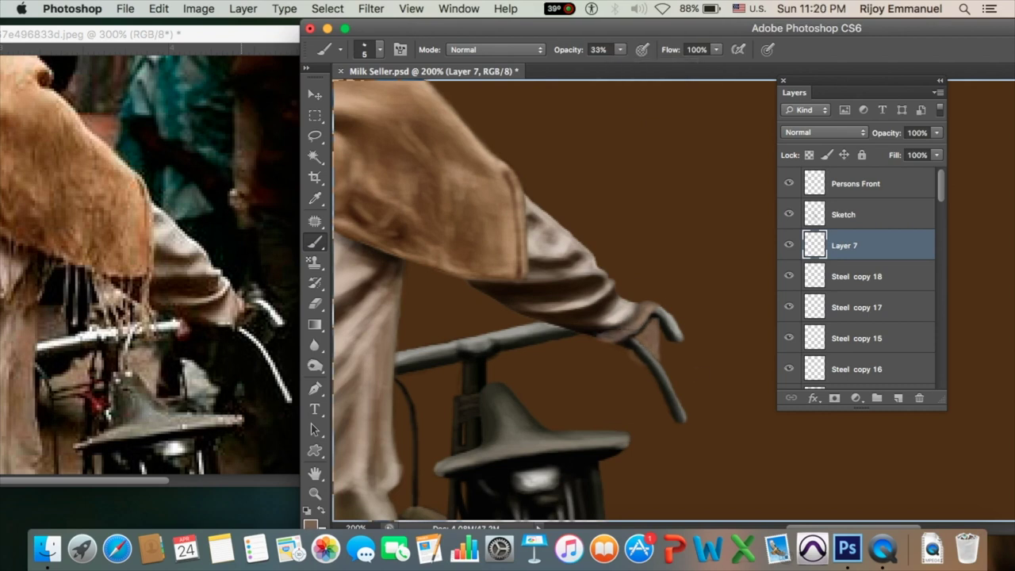
{"action": "left_click_drag", "start_coordinate": [620, 338], "coordinate": [631, 327]}
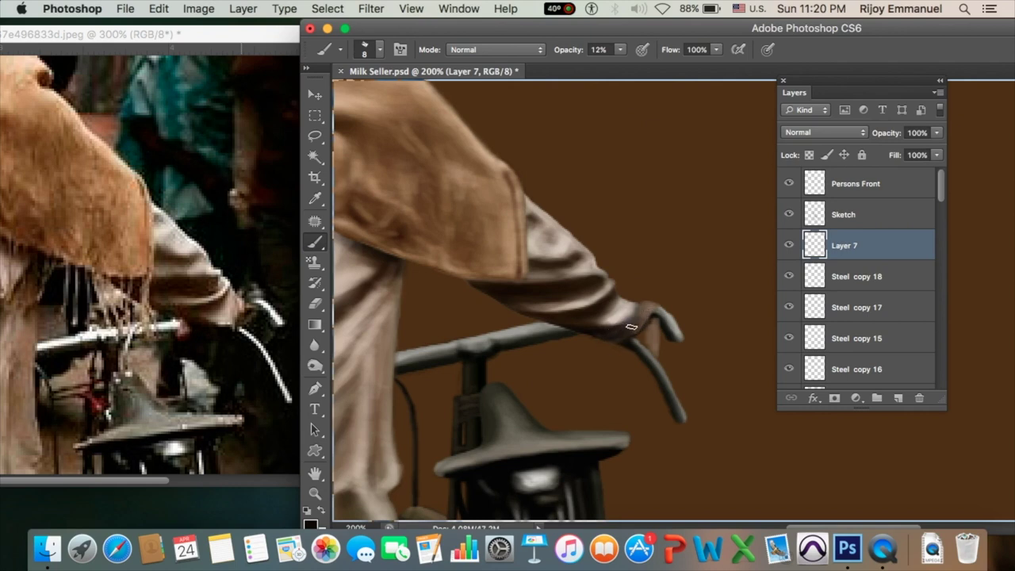
{"action": "left_click_drag", "start_coordinate": [941, 178], "coordinate": [942, 373]}
{"action": "left_click", "coordinate": [852, 292]}
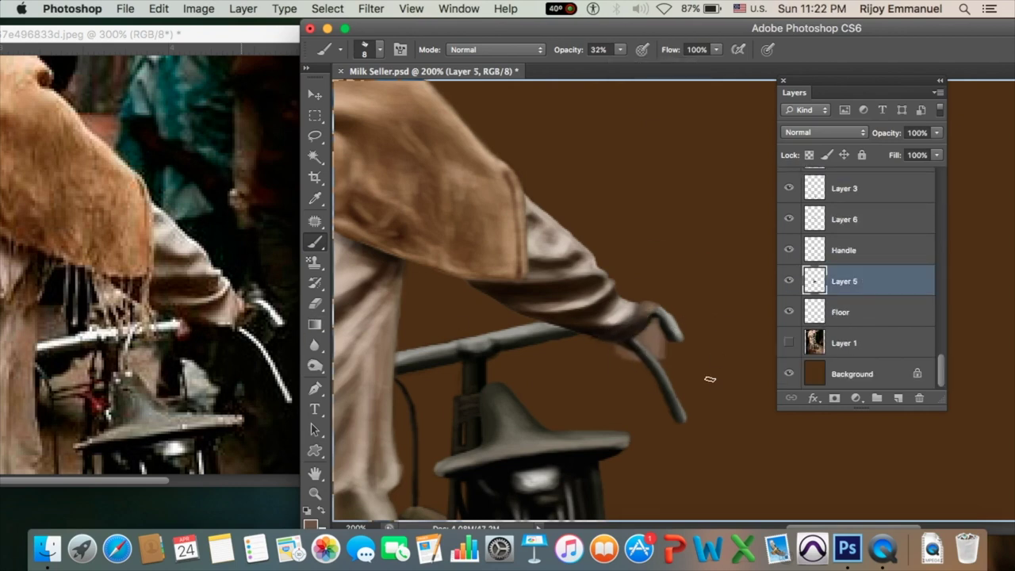
{"action": "key", "text": "e"}
{"action": "left_click", "coordinate": [652, 333], "text": "super"}
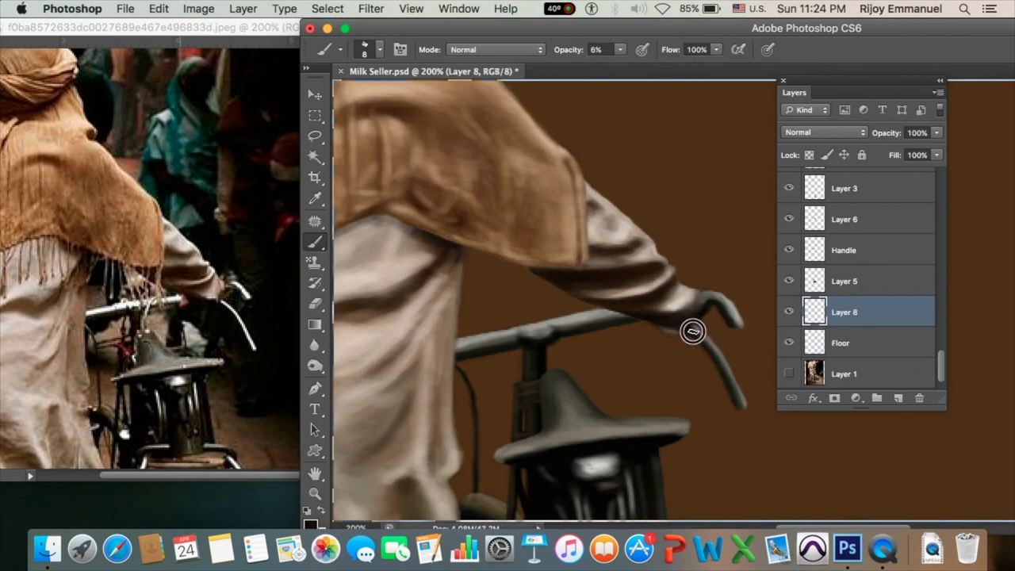
- Add a Slipper Shadow layer and paint a shadow beneath the slipper
{"action": "key", "text": "super+minus"}
{"action": "key", "text": "super+minus"}
{"action": "key", "text": "super+minus"}
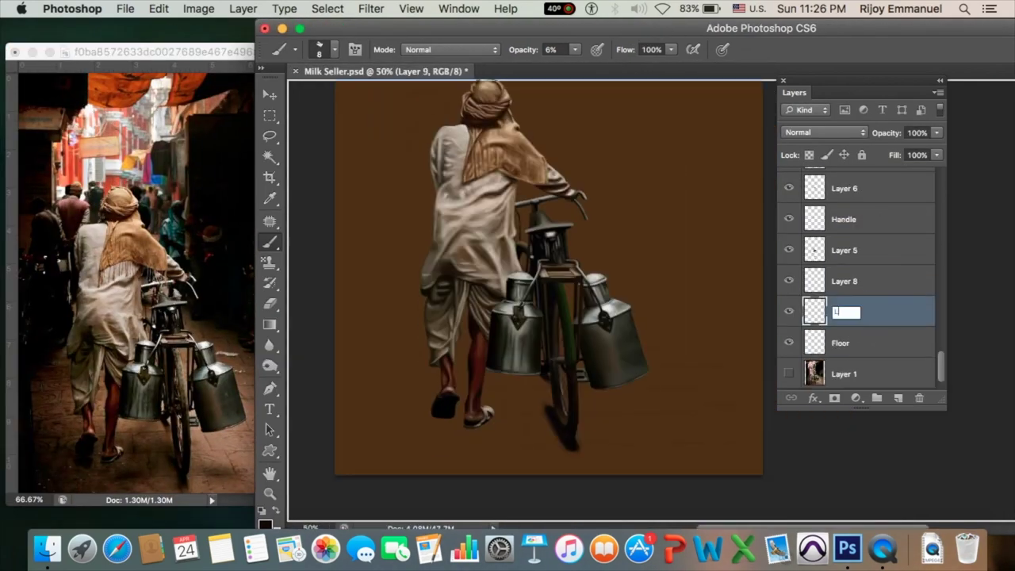
{"action": "key", "text": "Return"}
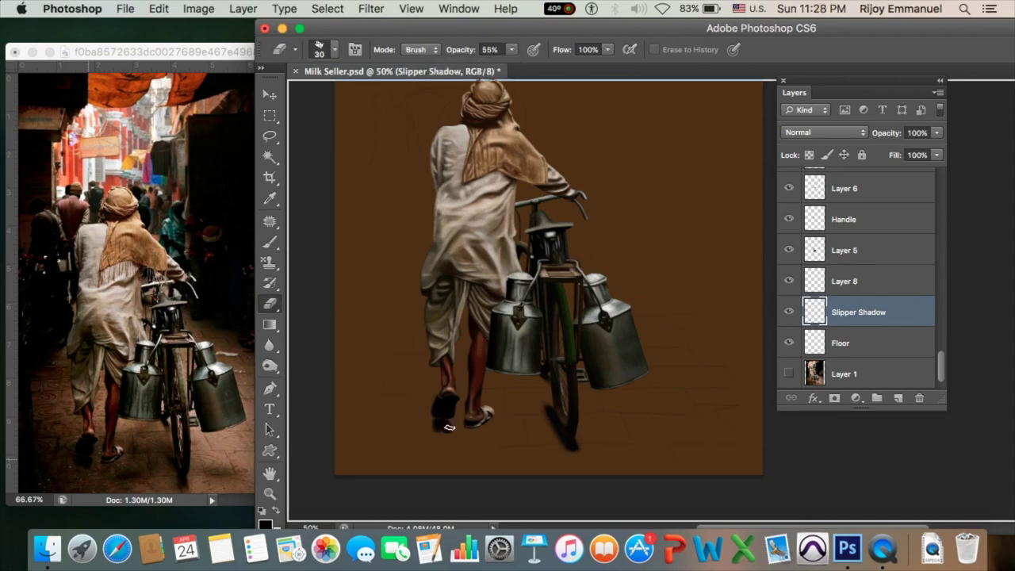
{"action": "key", "text": "super+equal"}
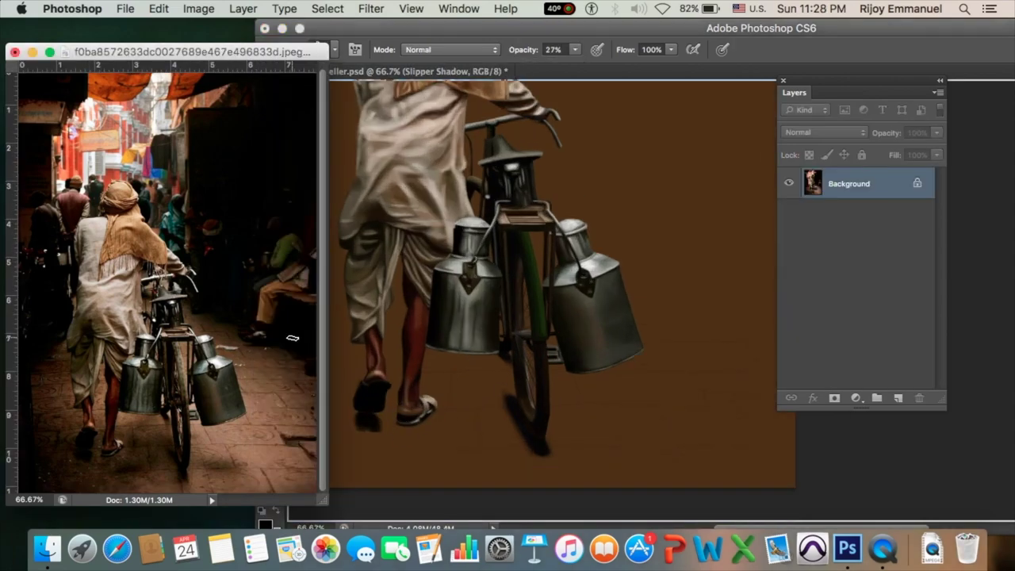